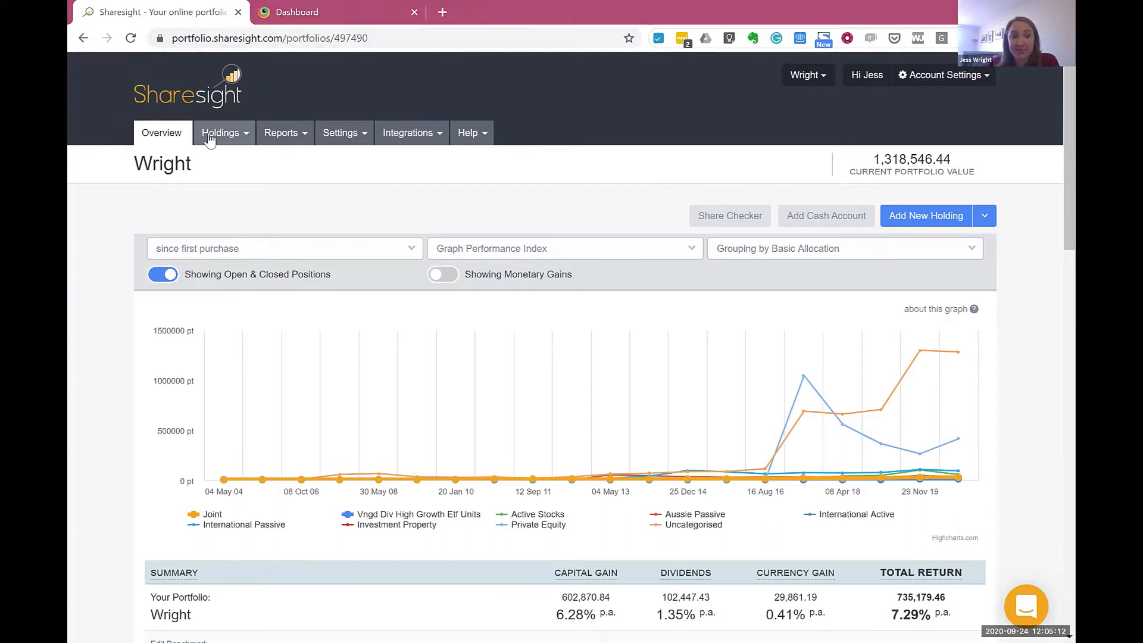
- View the list of available reports and look over the portfolio overview graph and its summary
left_click(228, 136)
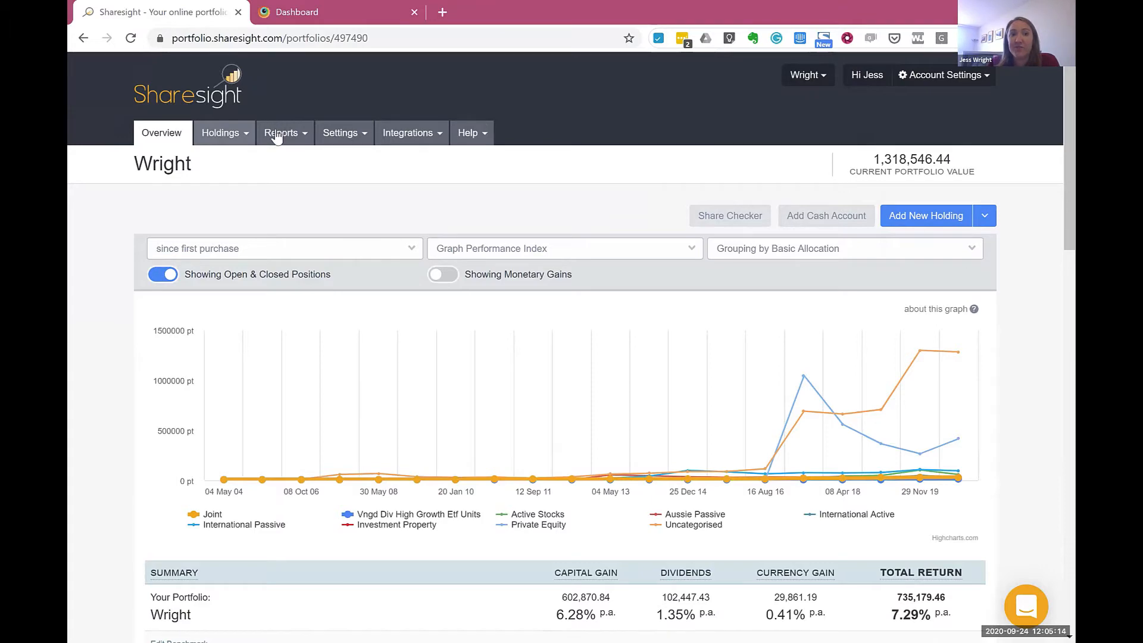
left_click(278, 137)
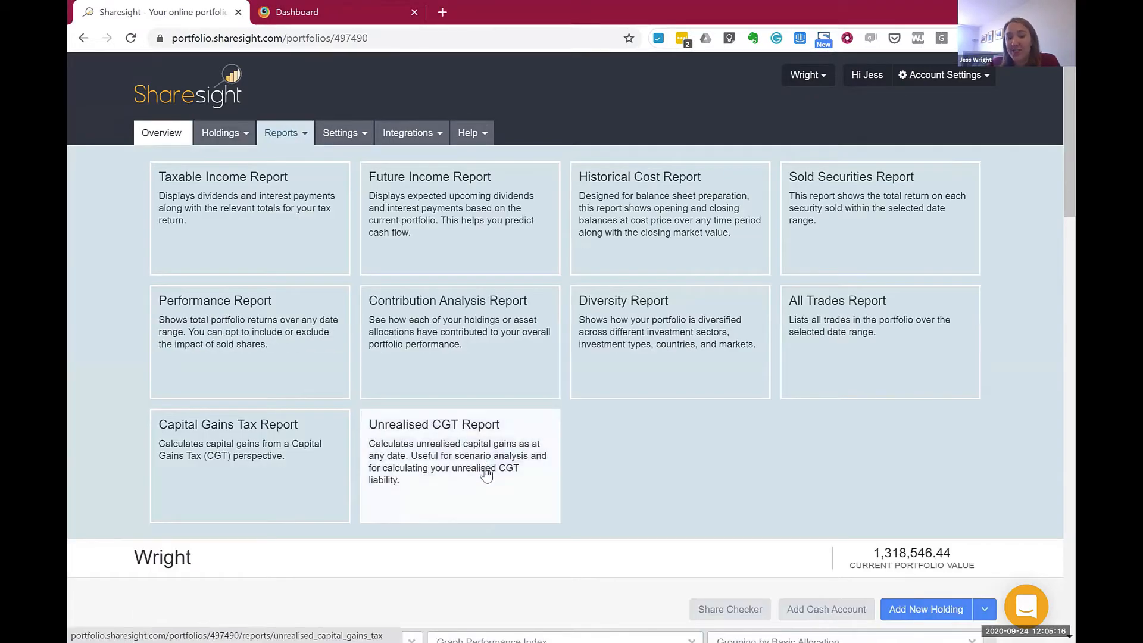
scroll(519, 375, "down", 1)
scroll(536, 322, "down", 4)
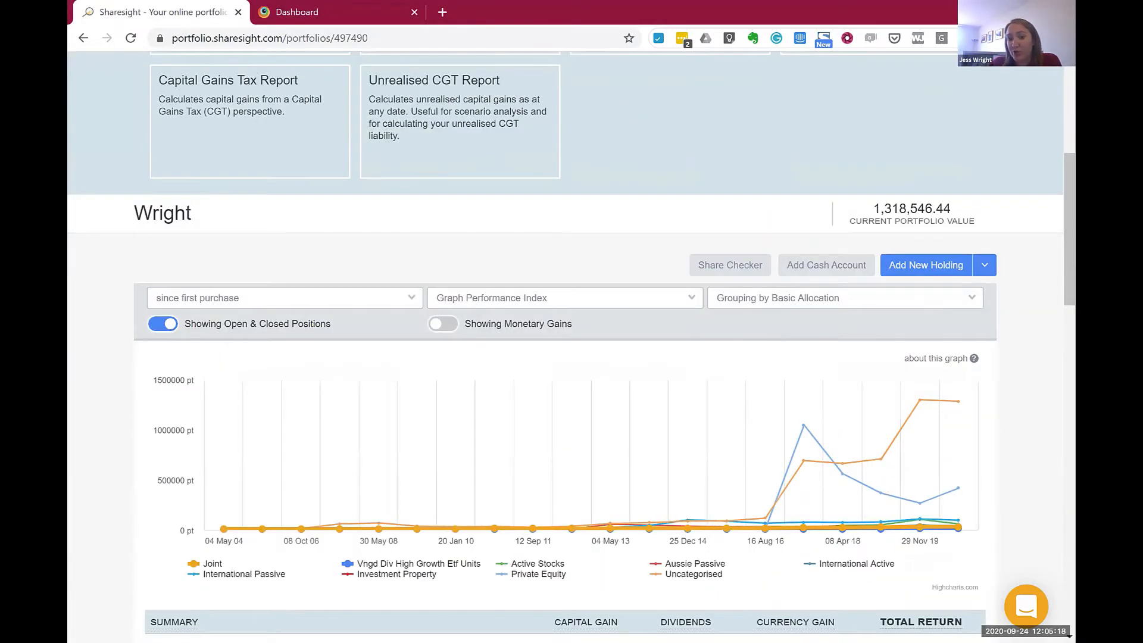
scroll(553, 265, "down", 4)
scroll(581, 551, "up", 8)
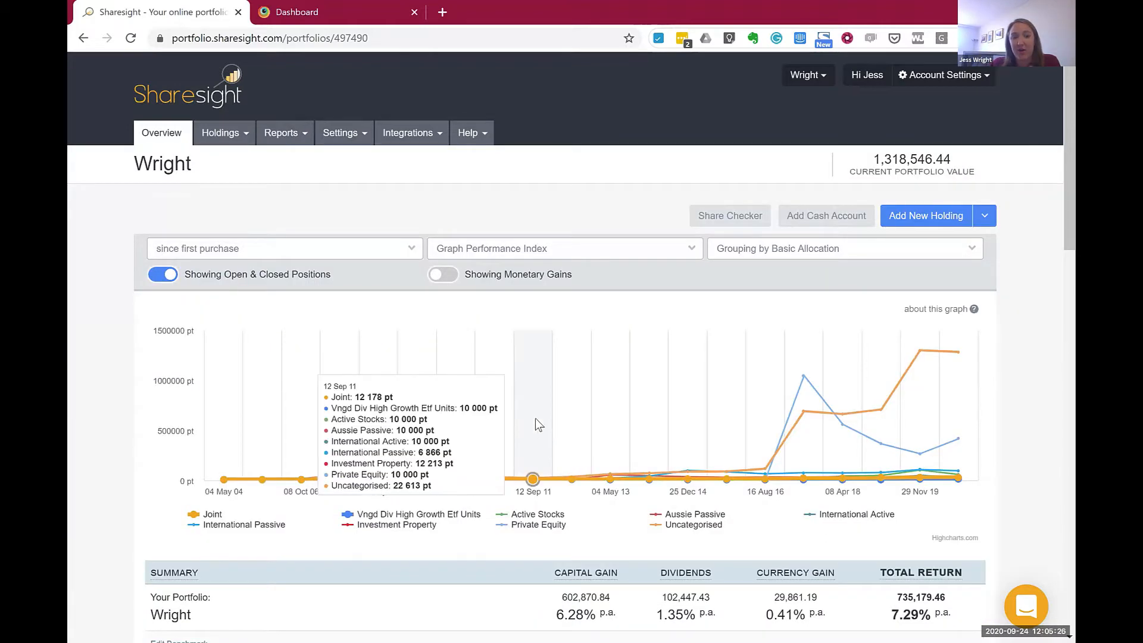
- Open the Spdr 200 Fund (STW.ASX) holding from the Aussie Passive group of the portfolio overview
scroll(330, 473, "down", 4)
scroll(262, 440, "down", 3)
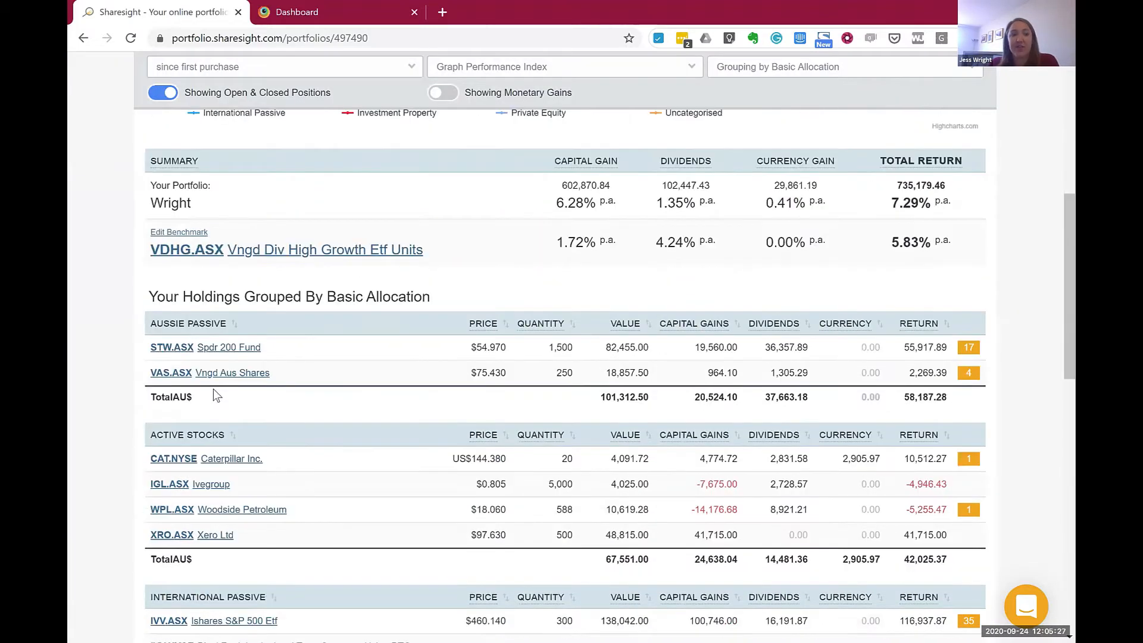
left_click(204, 352)
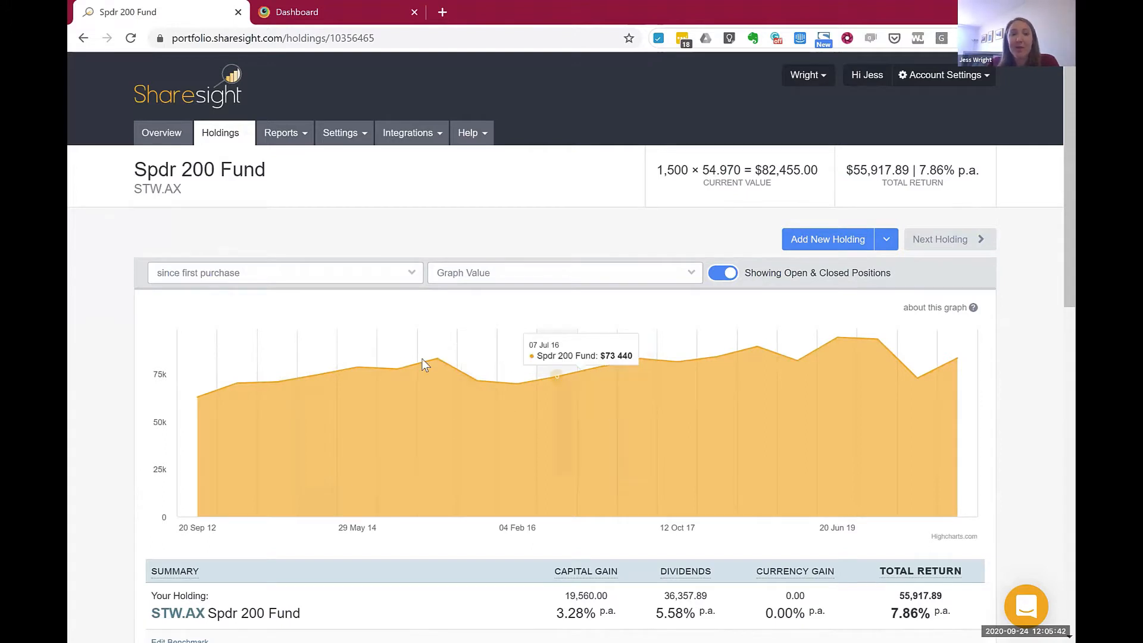
- Search the portfolio's holdings for "c" and open the Caterpillar Inc. (CAT.NYSE) holding
left_click(221, 142)
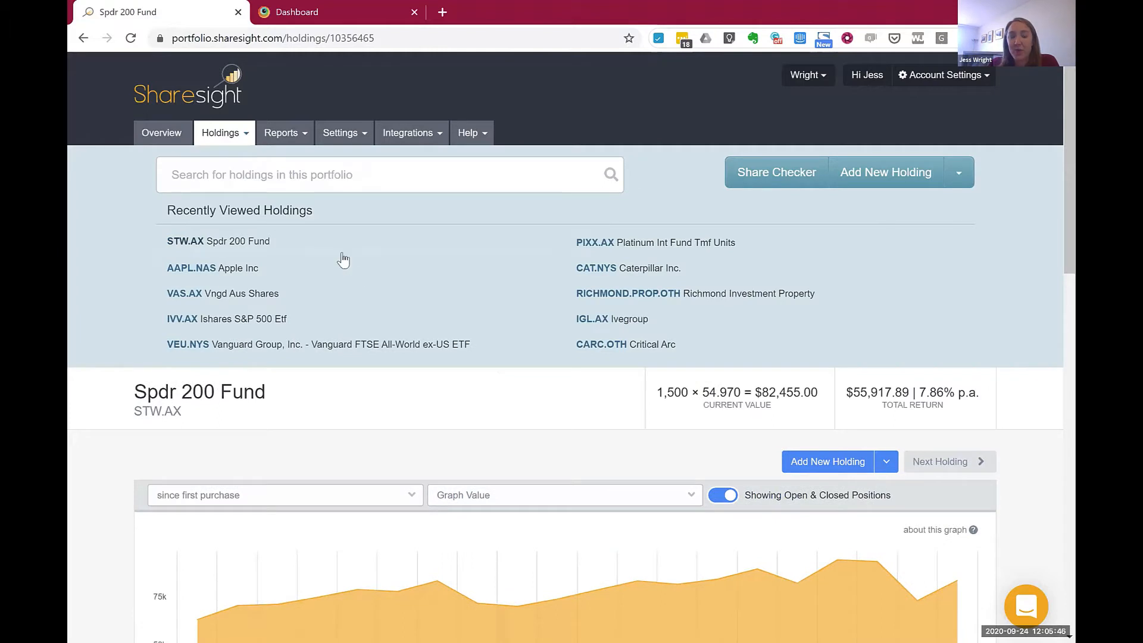
left_click(209, 293)
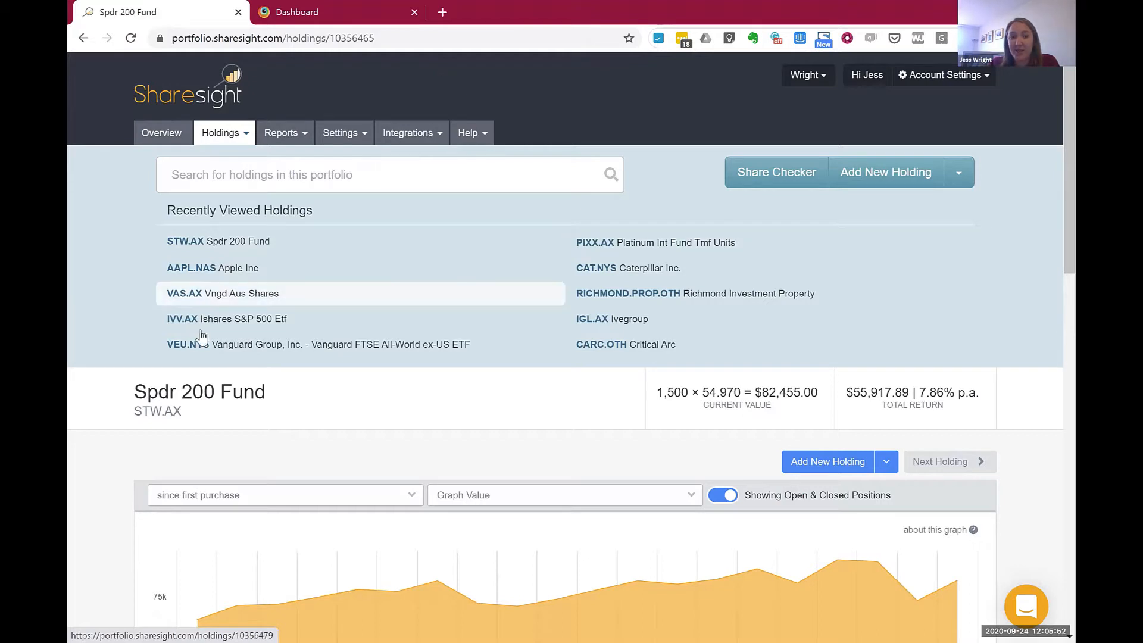
left_click(235, 171)
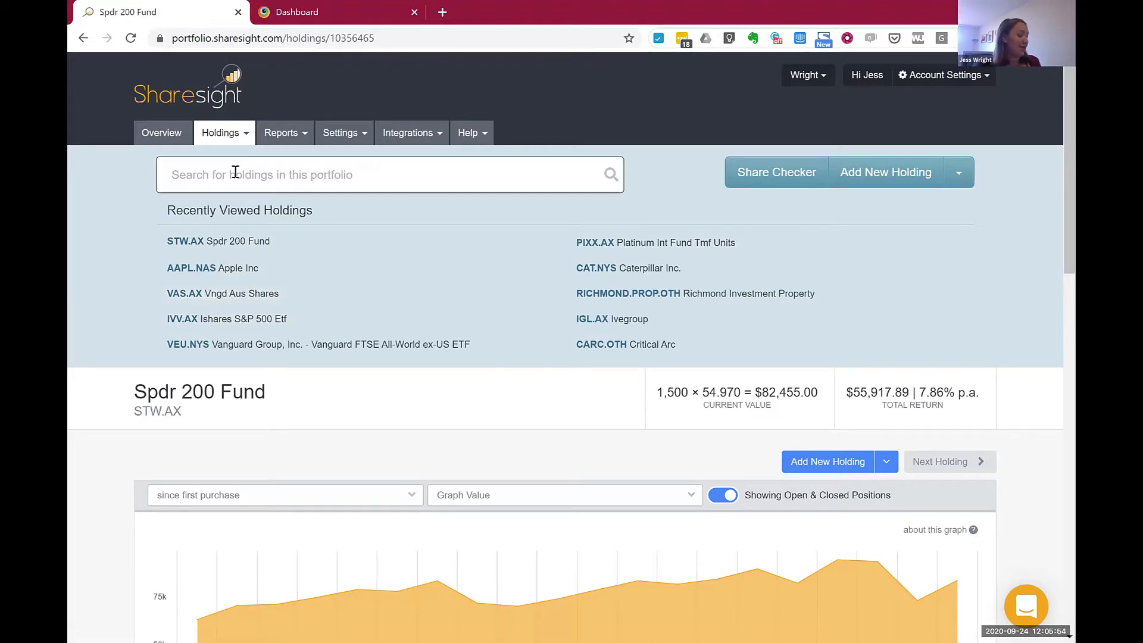
type("c")
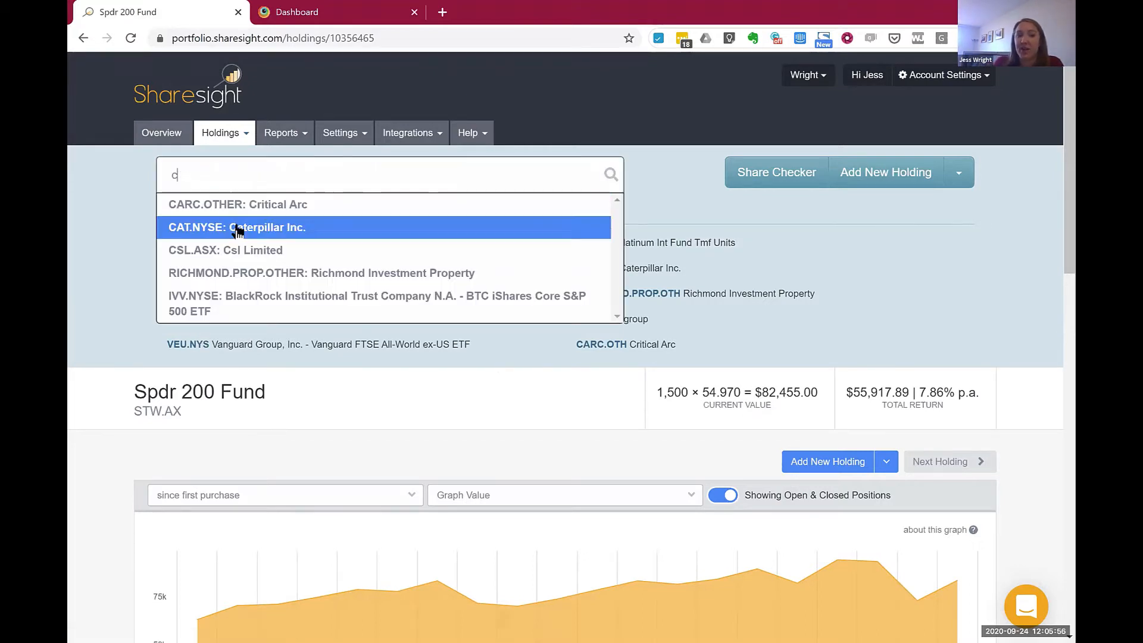
left_click(235, 227)
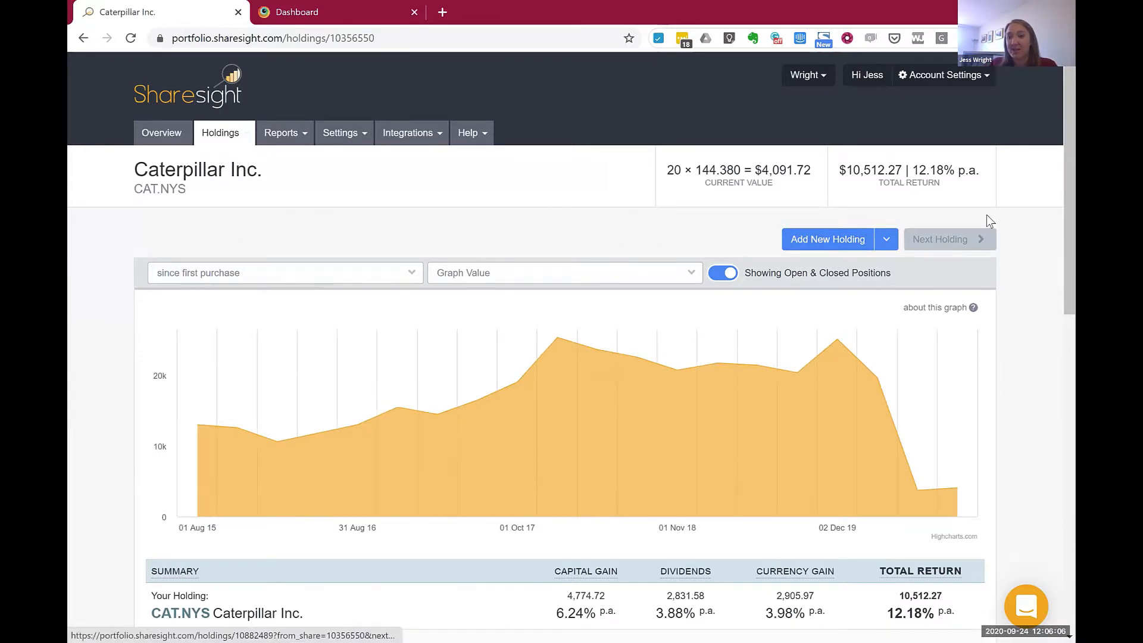
- Move on to the next holding, Csl Limited, and view the portfolio's basic settings and the list of reports
left_click(930, 242)
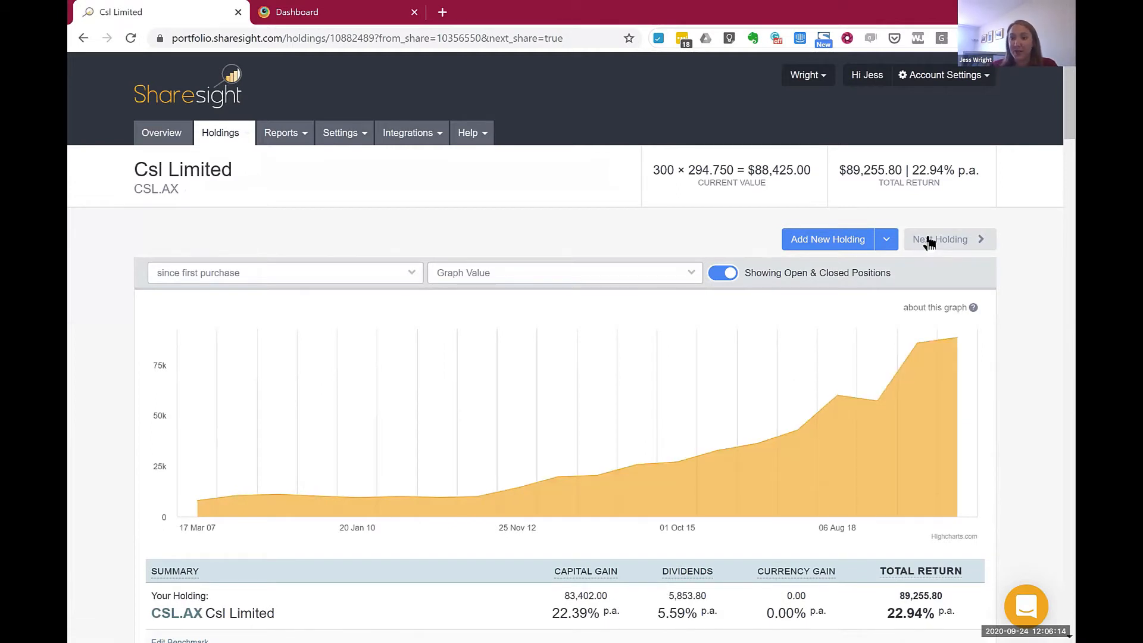
left_click(930, 244)
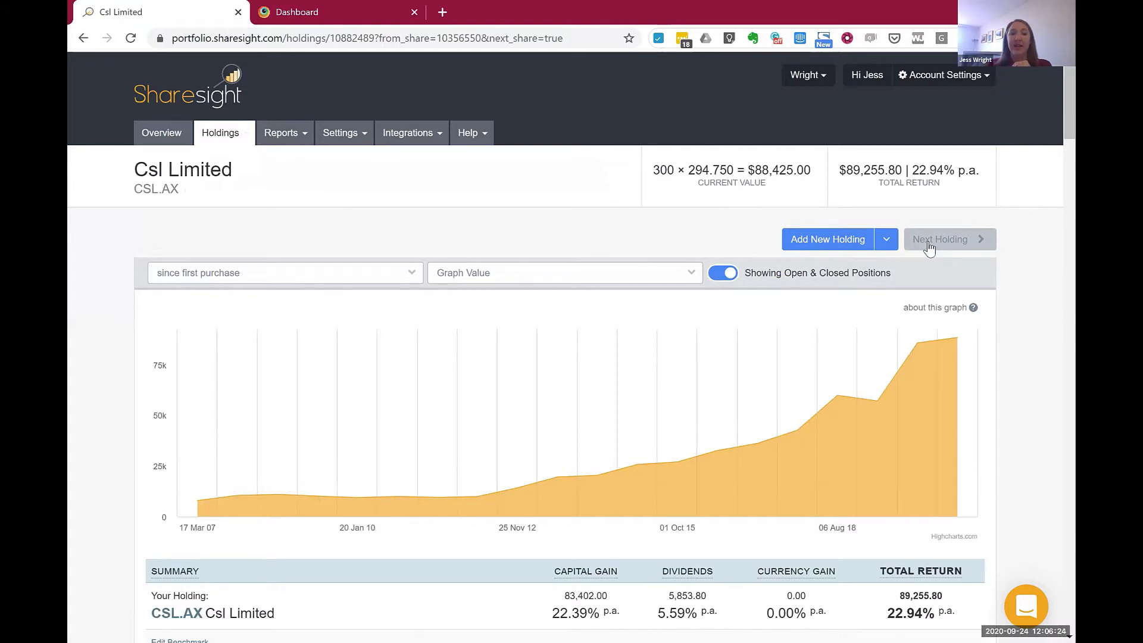
left_click(337, 135)
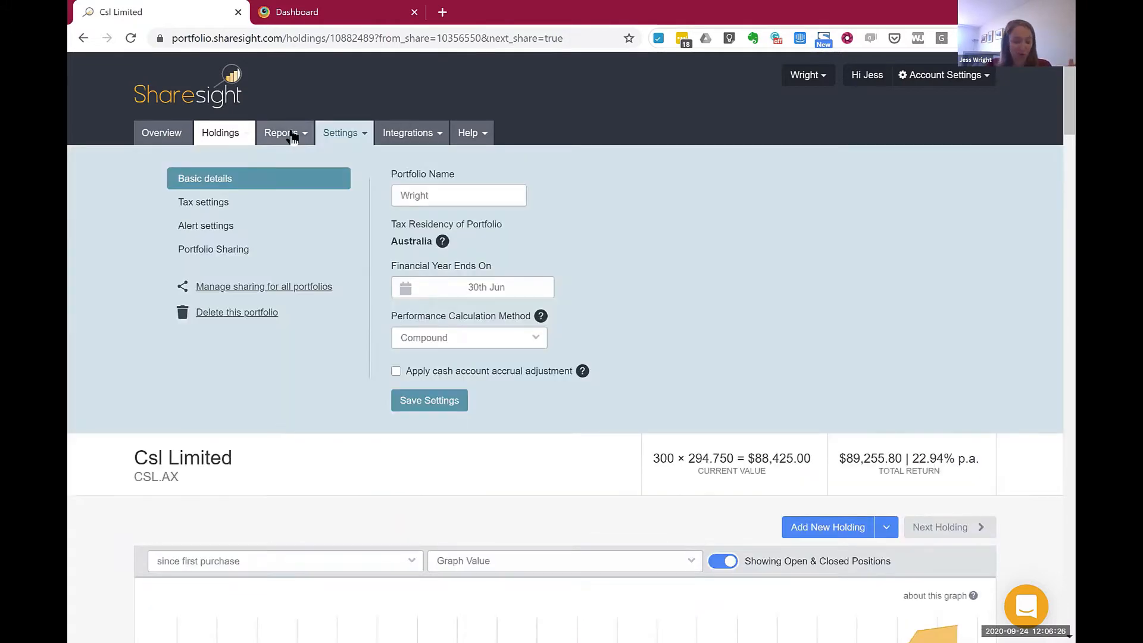
left_click(292, 134)
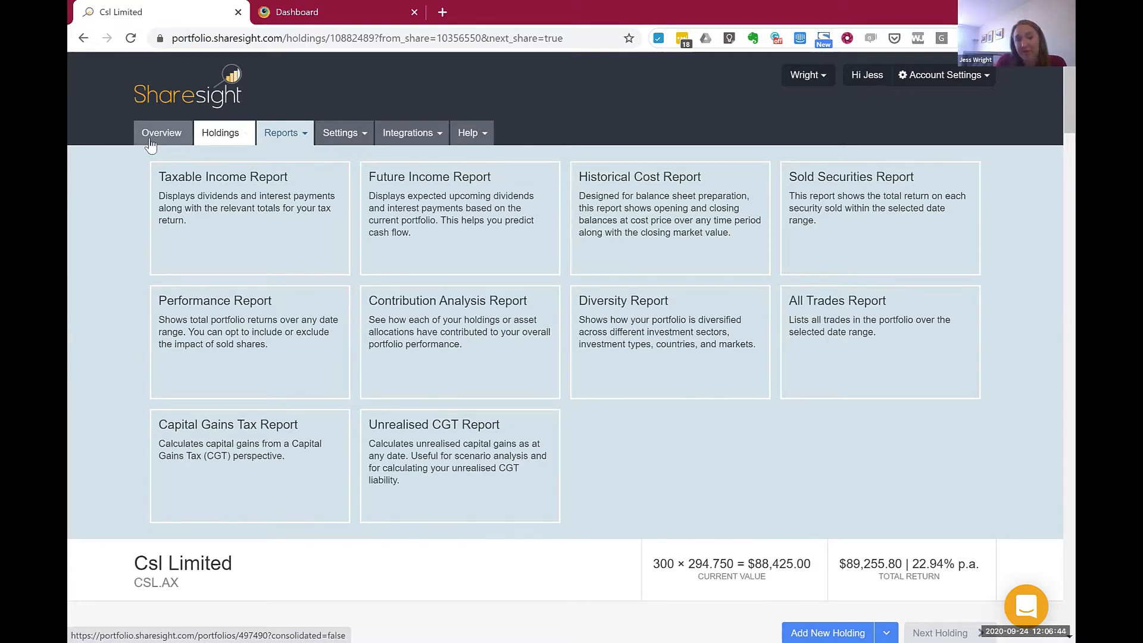
- Examine Csl Limited's 09 Oct 2020 dividend details and the option for adding another income field, and close the payout without saving
scroll(156, 161, "down", 1)
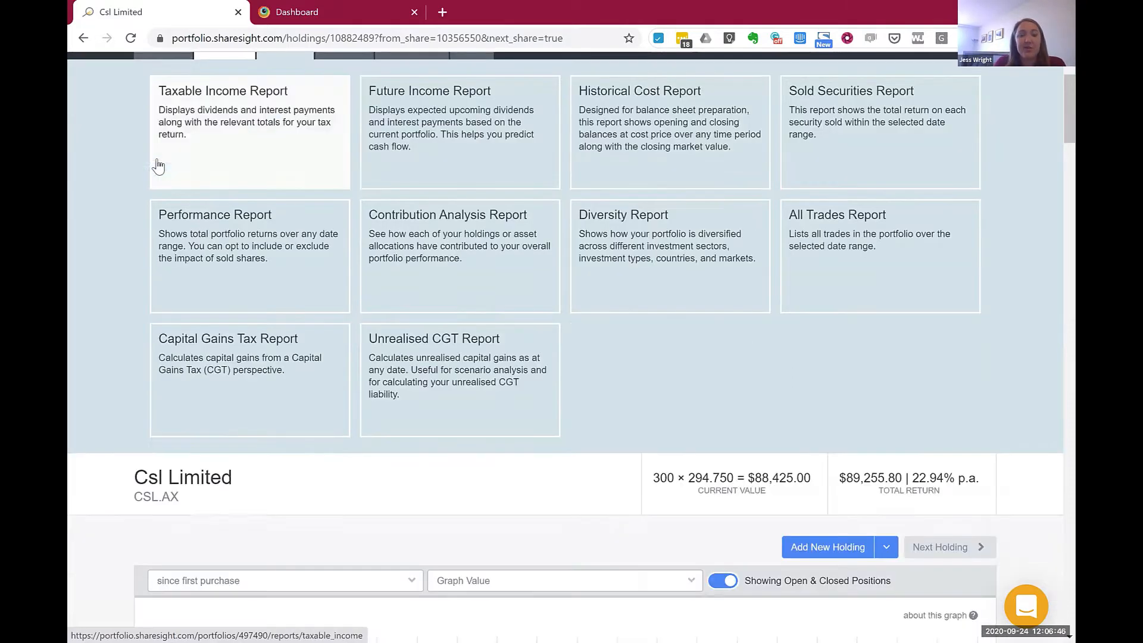
scroll(271, 237, "down", 7)
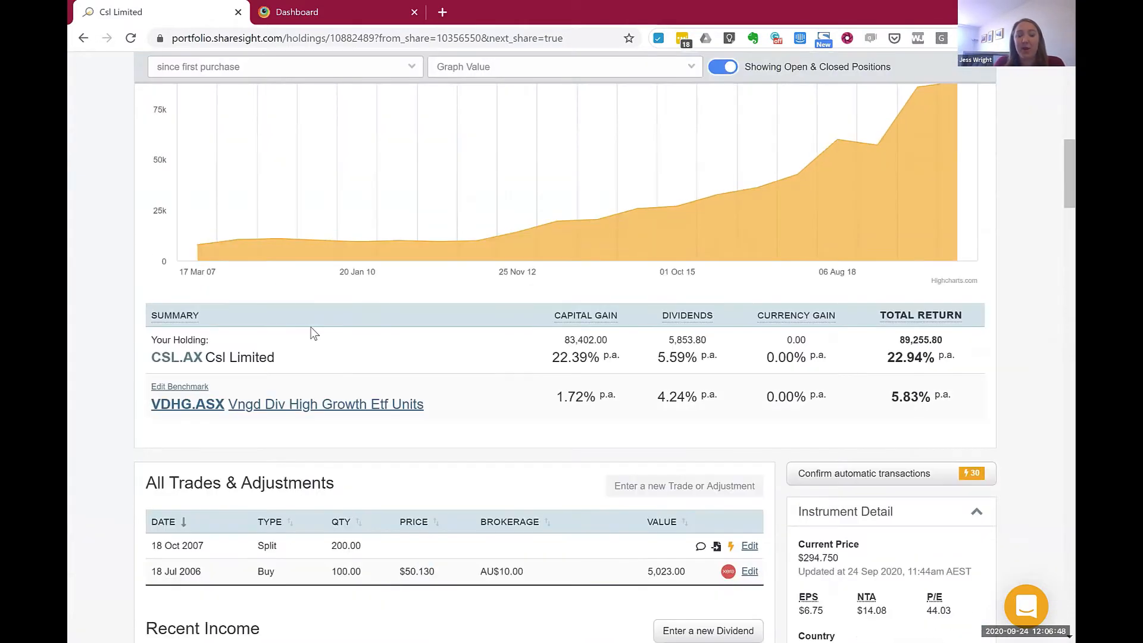
scroll(566, 387, "down", 1)
scroll(565, 387, "down", 4)
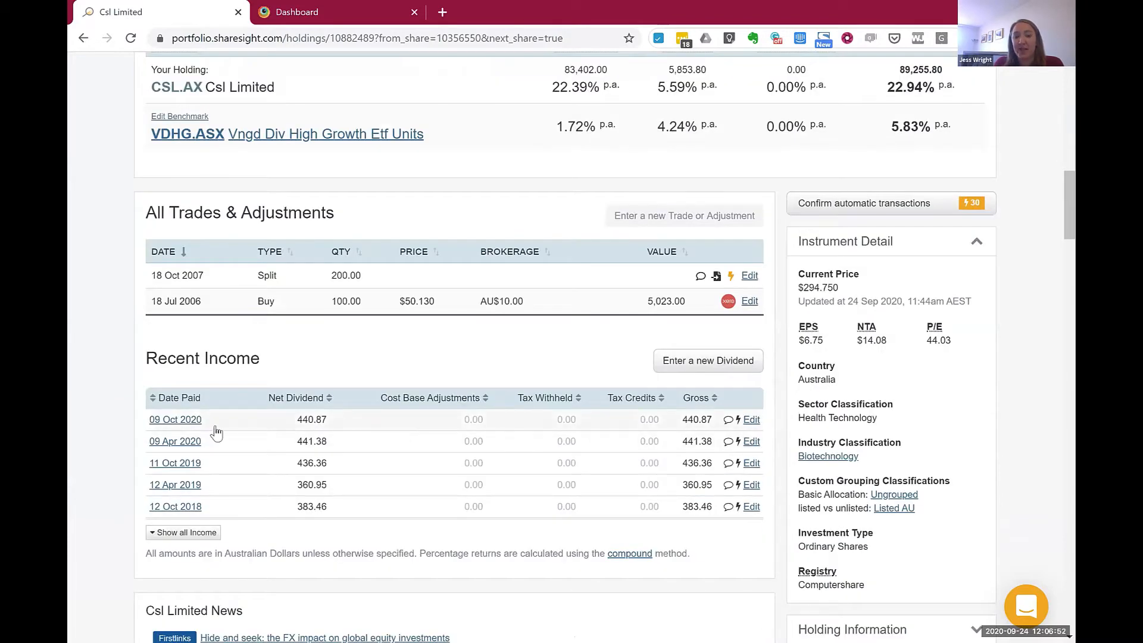
left_click(751, 421)
scroll(408, 577, "down", 2)
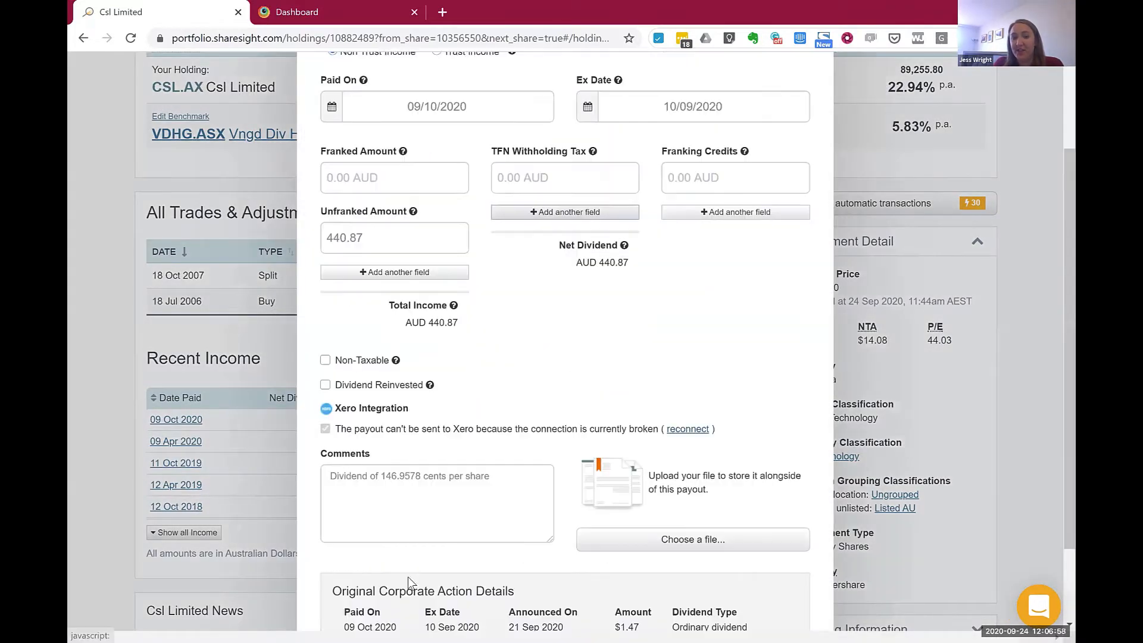
scroll(409, 577, "down", 1)
scroll(399, 513, "down", 1)
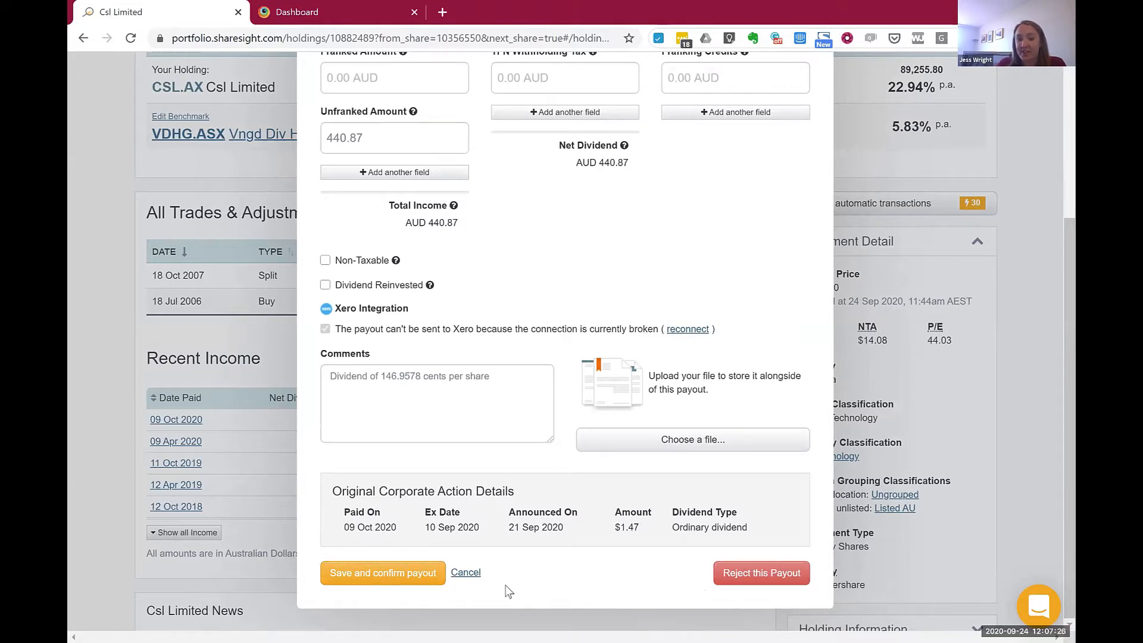
left_click(395, 173)
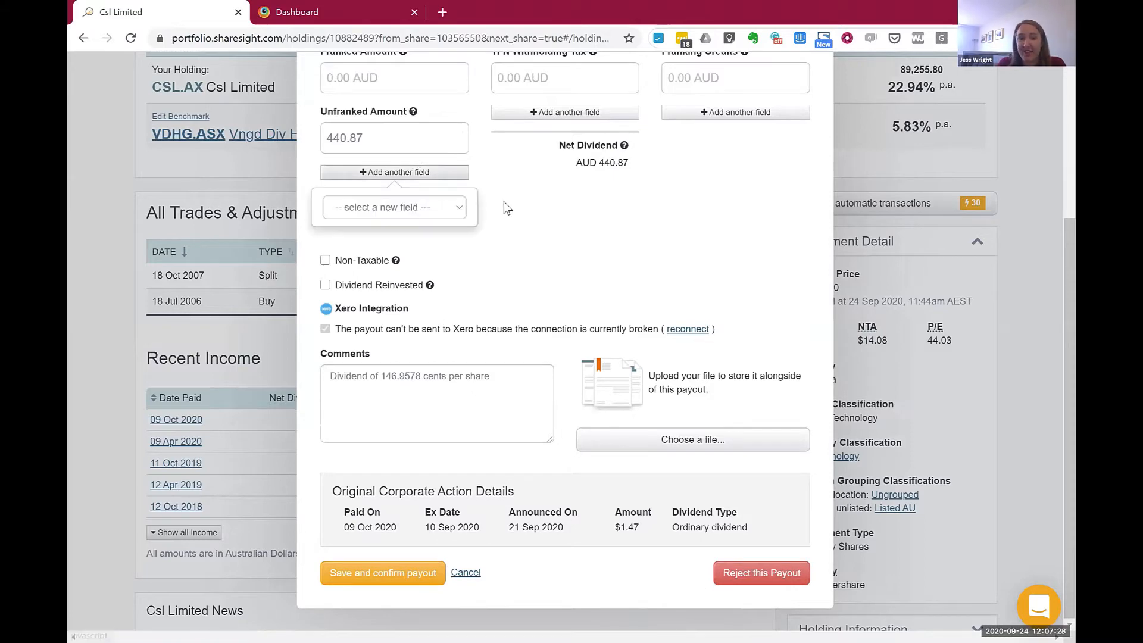
scroll(498, 280, "up", 2)
scroll(479, 322, "down", 2)
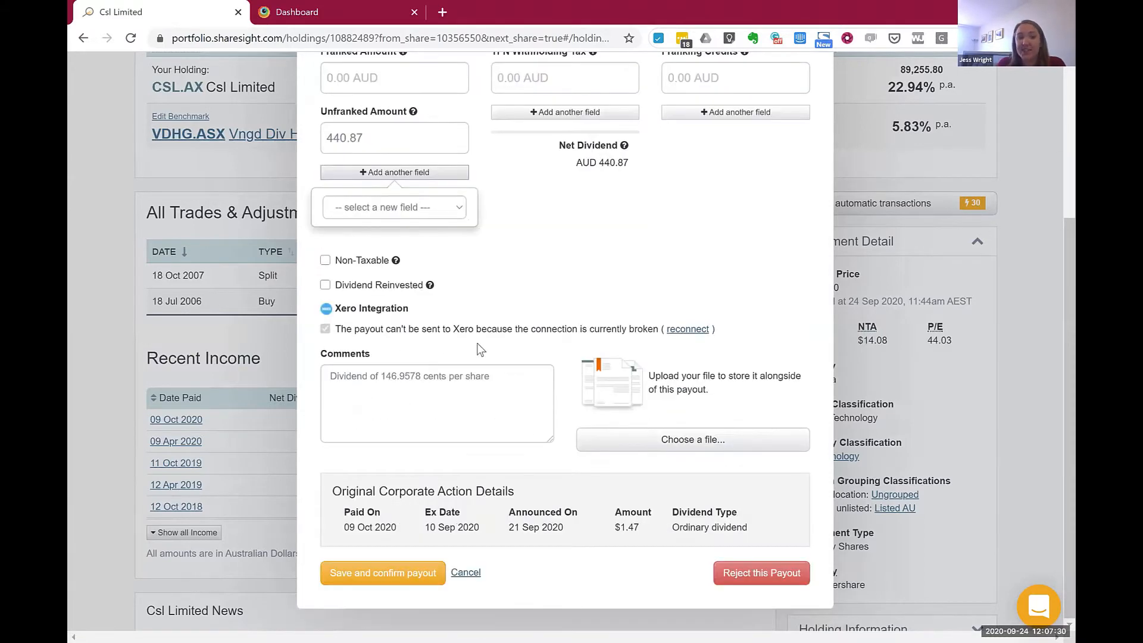
left_click(875, 138)
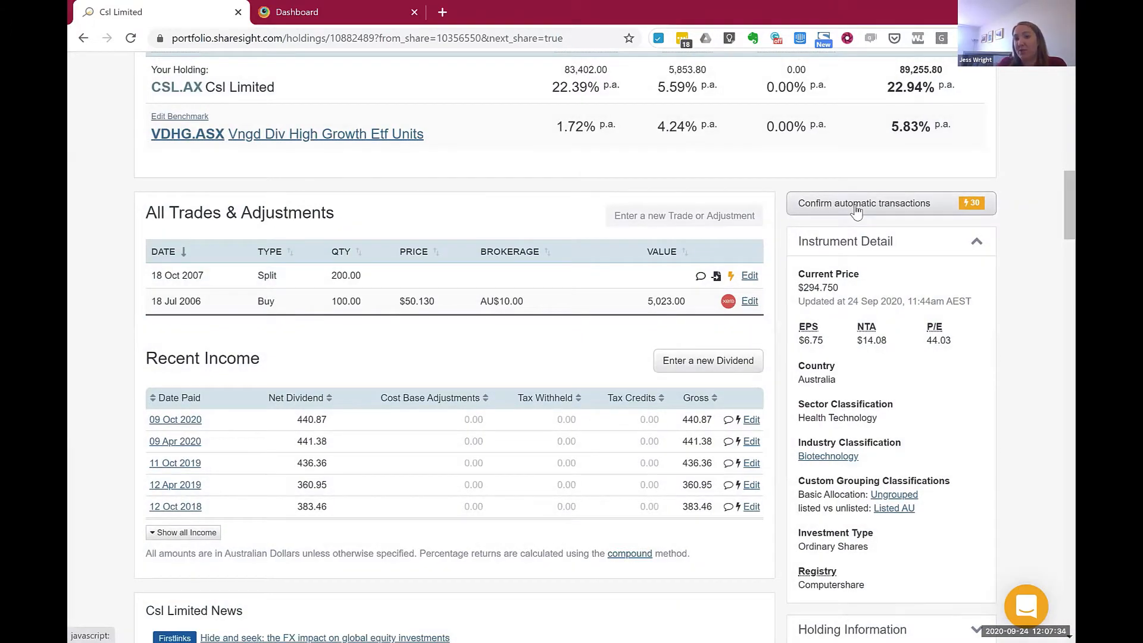
- Review Csl Limited's automatically created, unconfirmed trades and income, and close the list without confirming any transactions
left_click(857, 210)
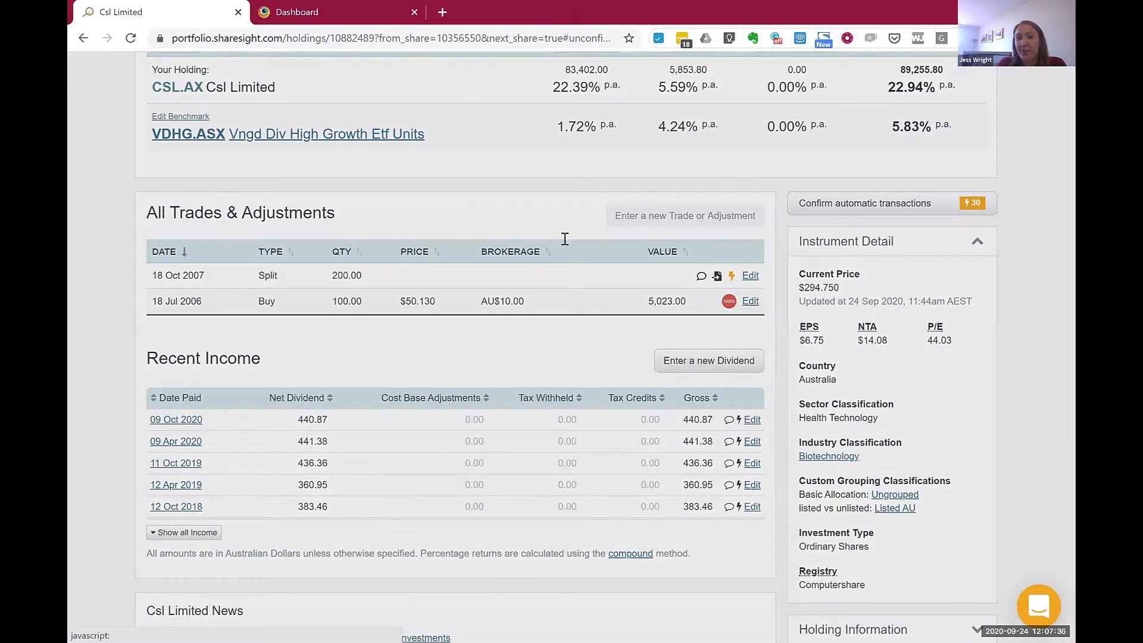
scroll(426, 132, "down", 3)
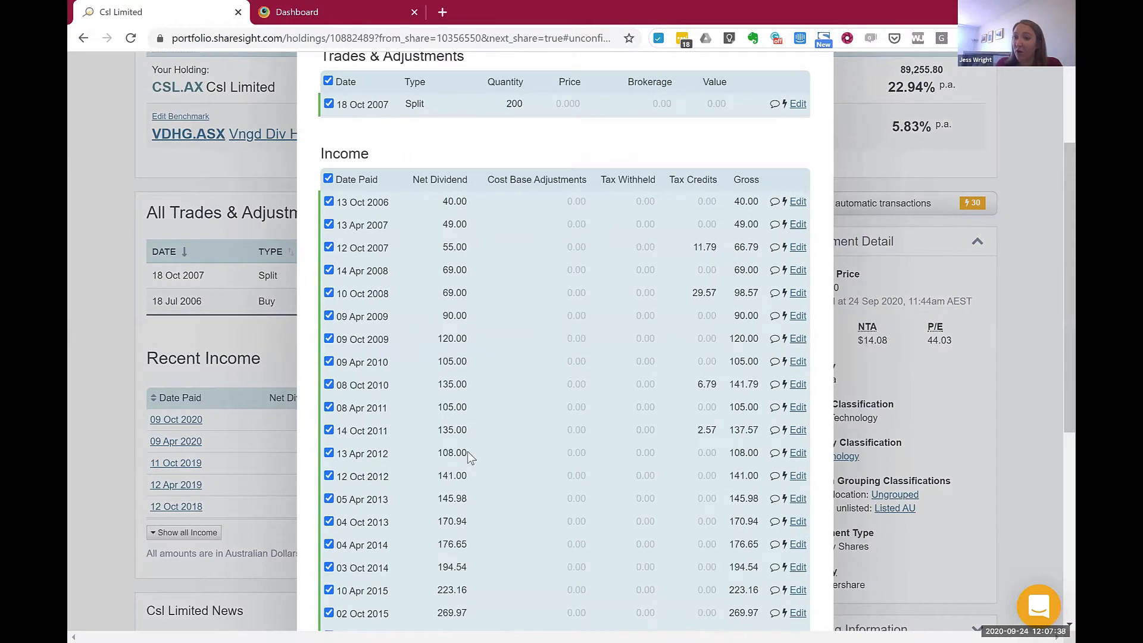
scroll(467, 452, "down", 7)
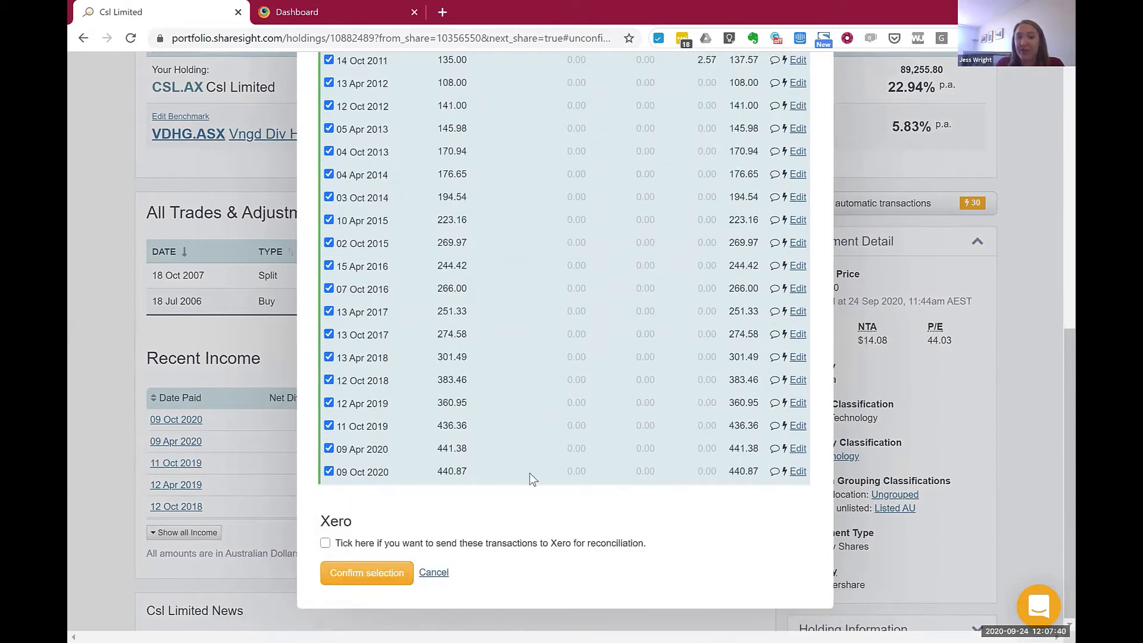
scroll(530, 476, "up", 10)
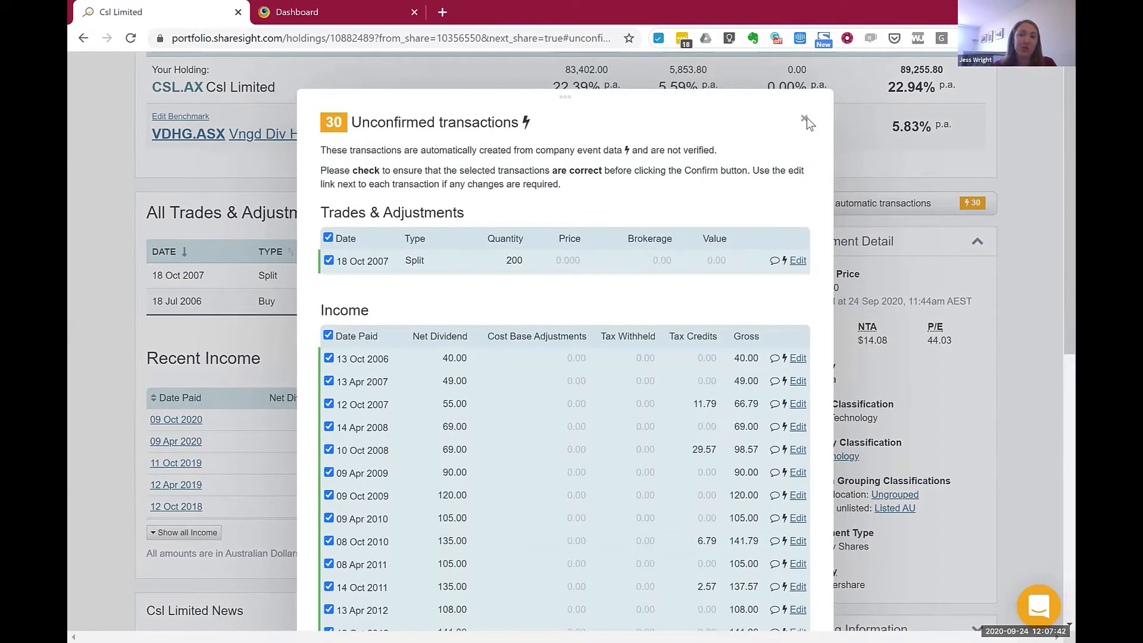
left_click(805, 120)
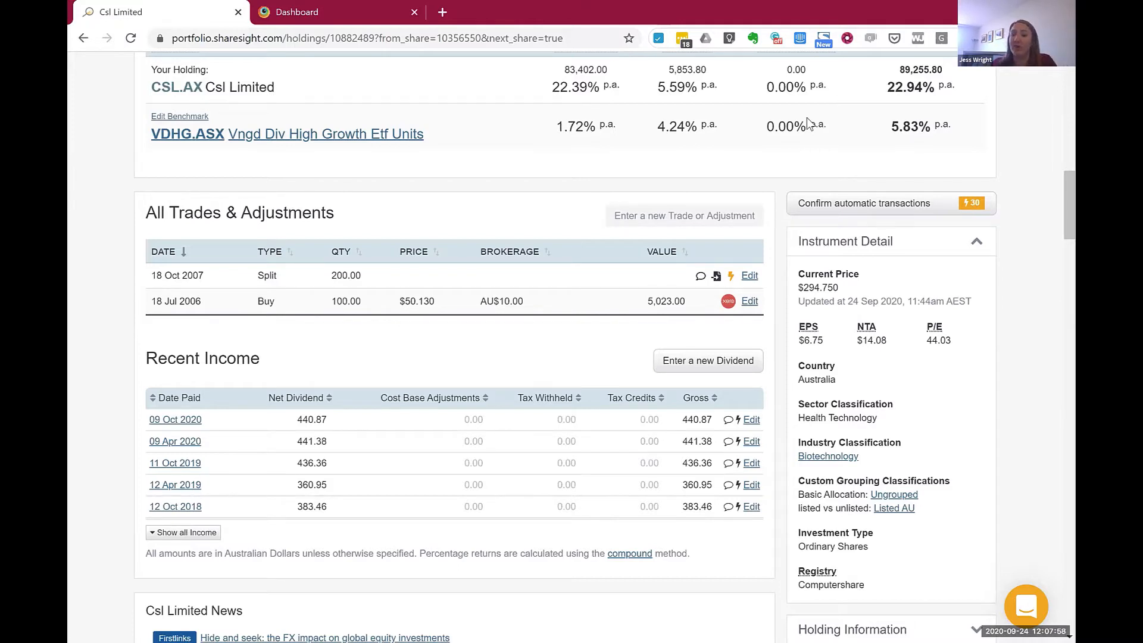
- Open the Taxable Income Report for the portfolio and set its reporting period to Past Year
scroll(707, 187, "up", 9)
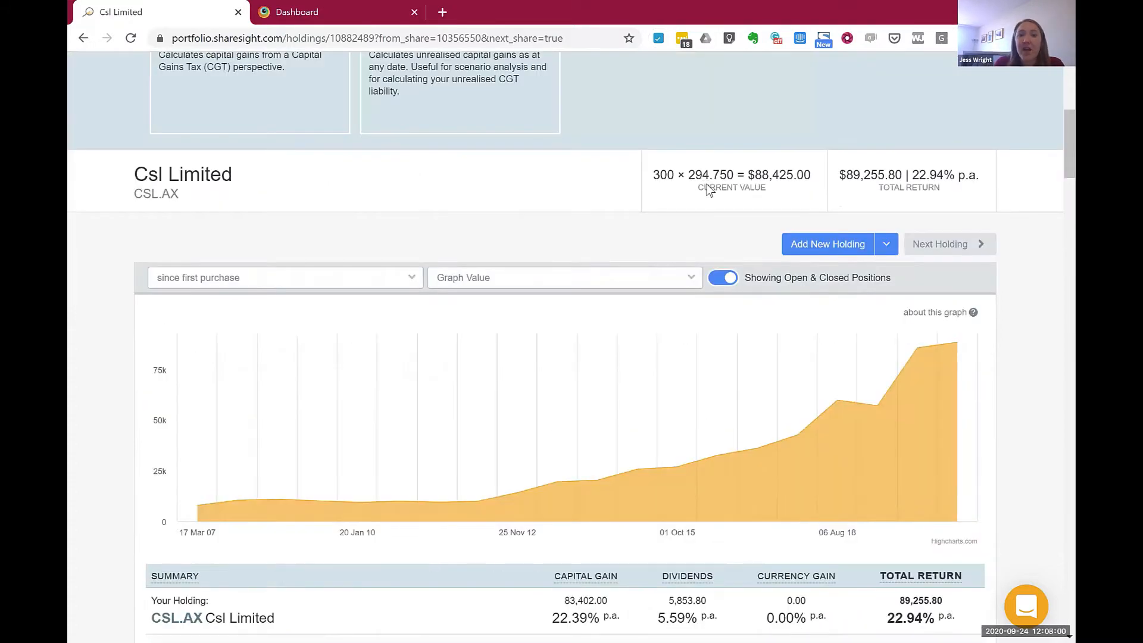
scroll(707, 188, "up", 6)
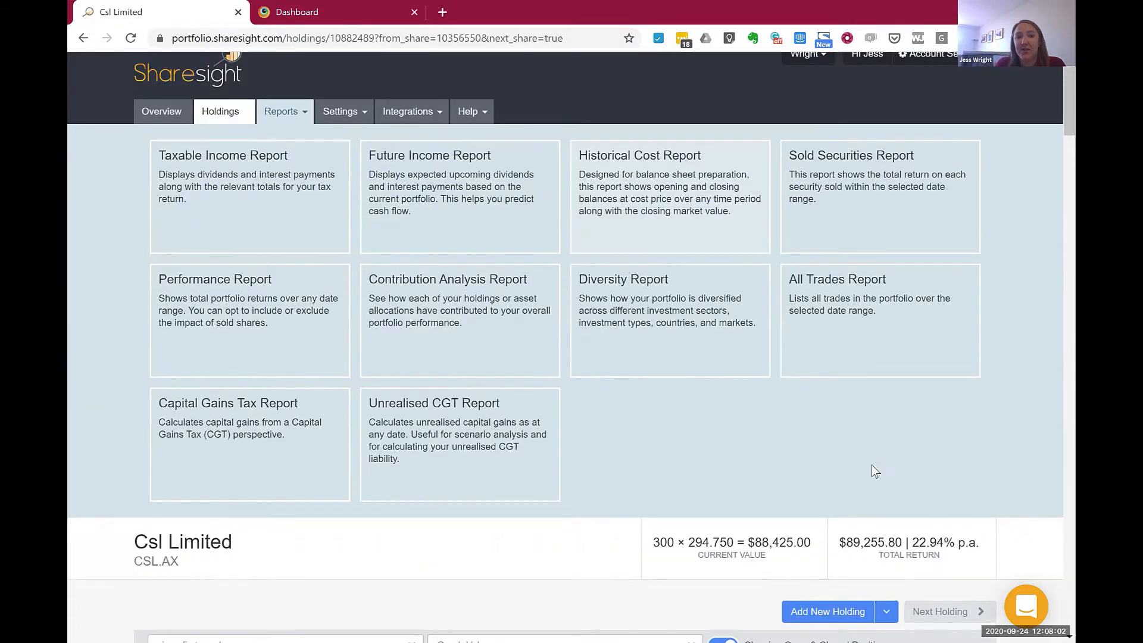
left_click(287, 118)
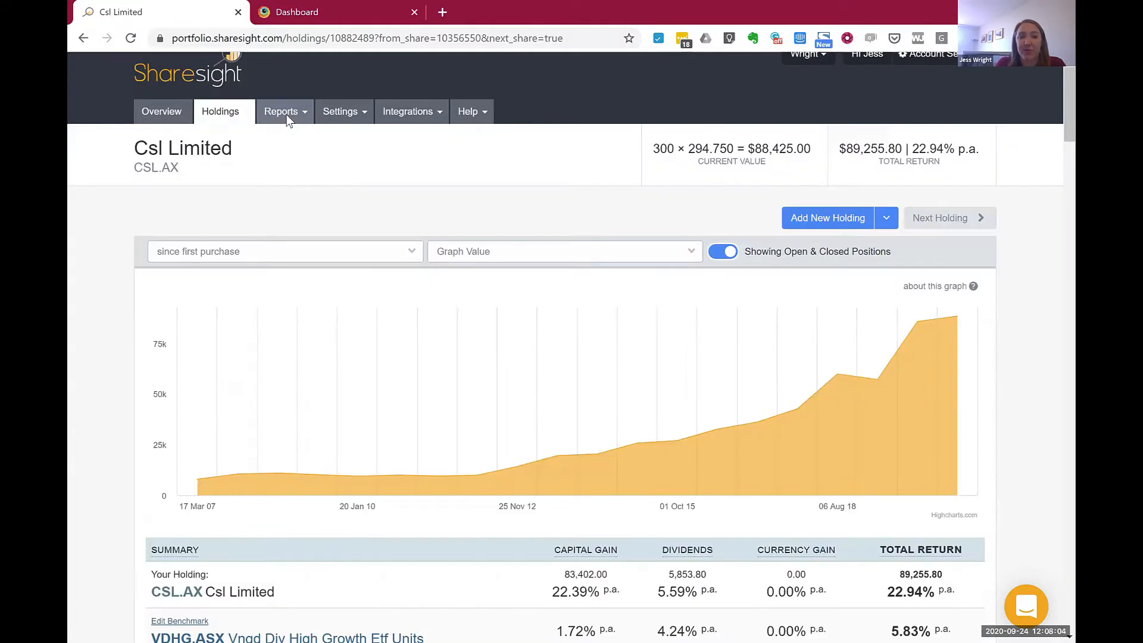
left_click(283, 114)
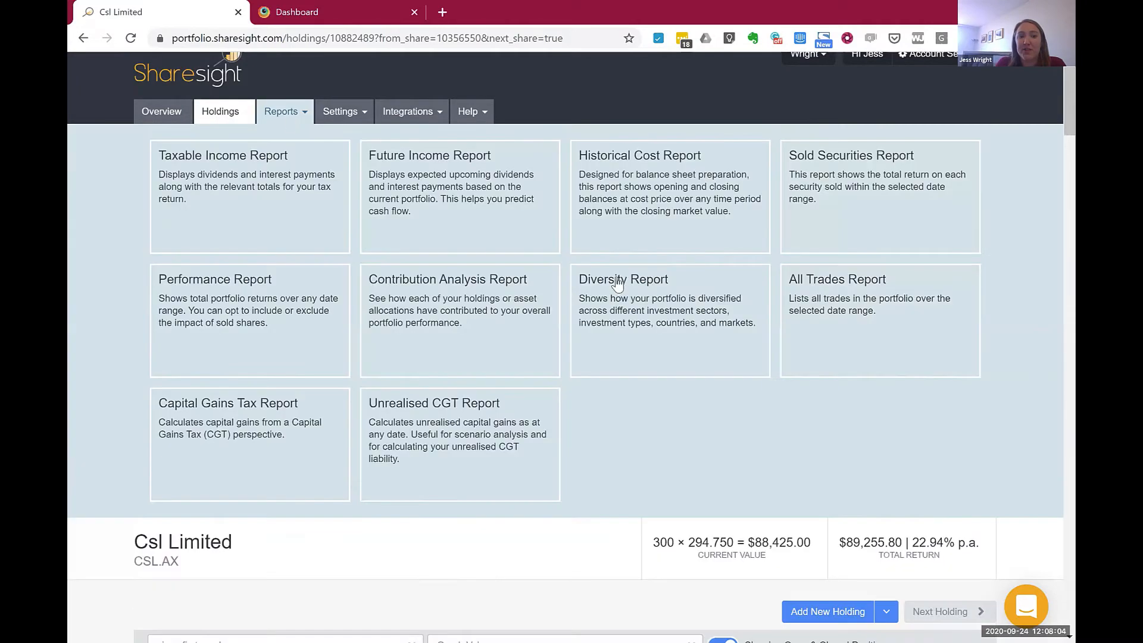
left_click(269, 210)
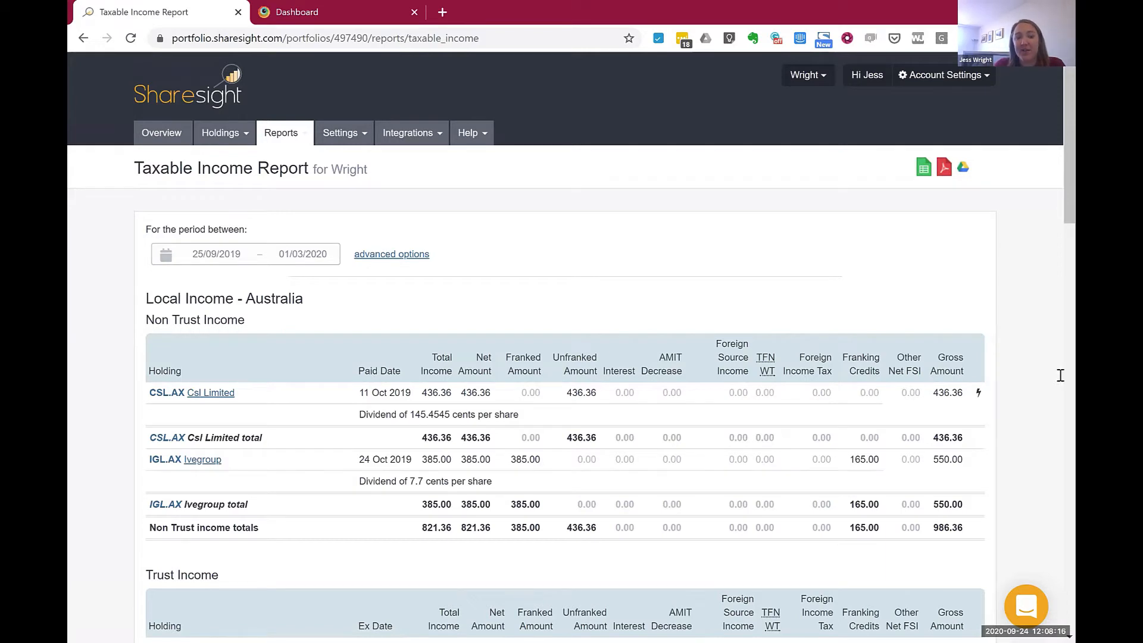
left_click(280, 254)
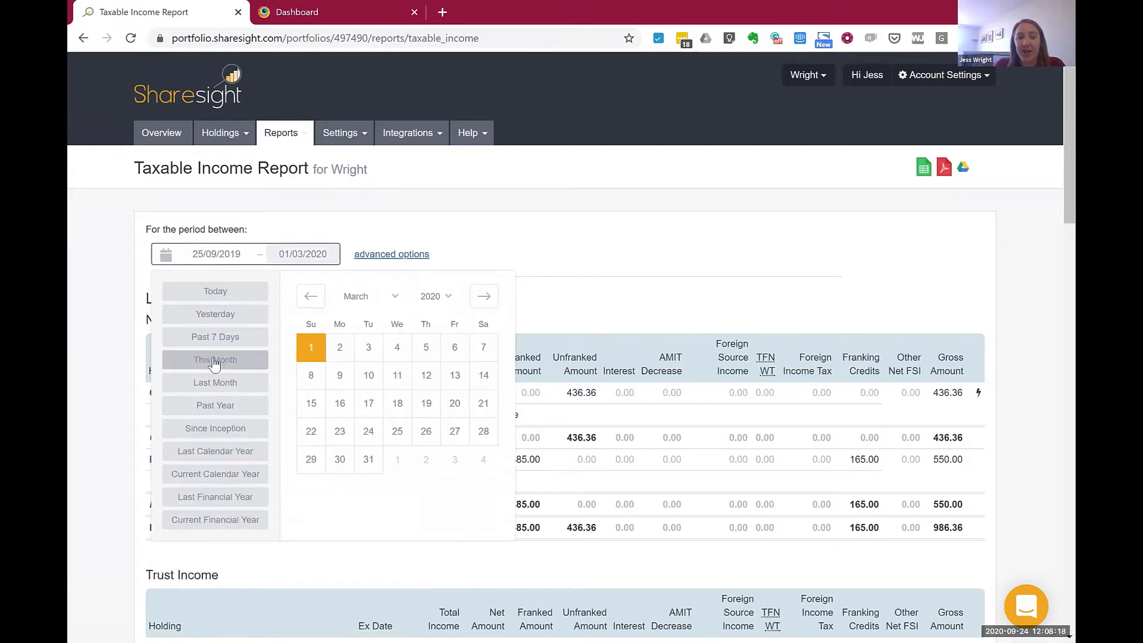
left_click(231, 410)
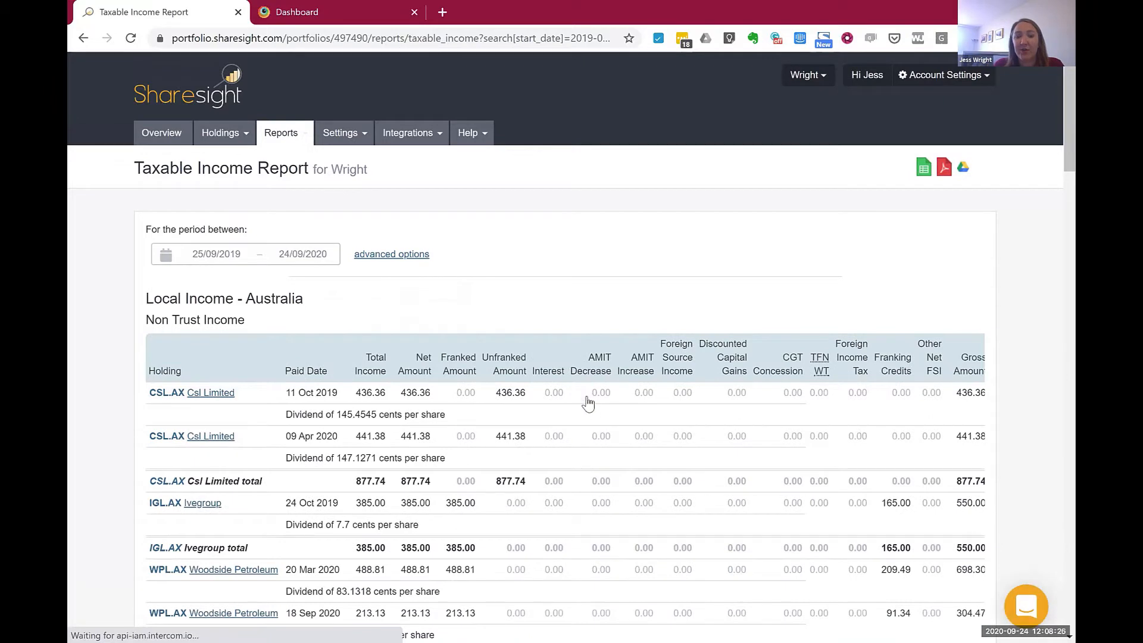
- Switch off comments and holding totals in the report's advanced options and apply the change
scroll(572, 398, "right", 1)
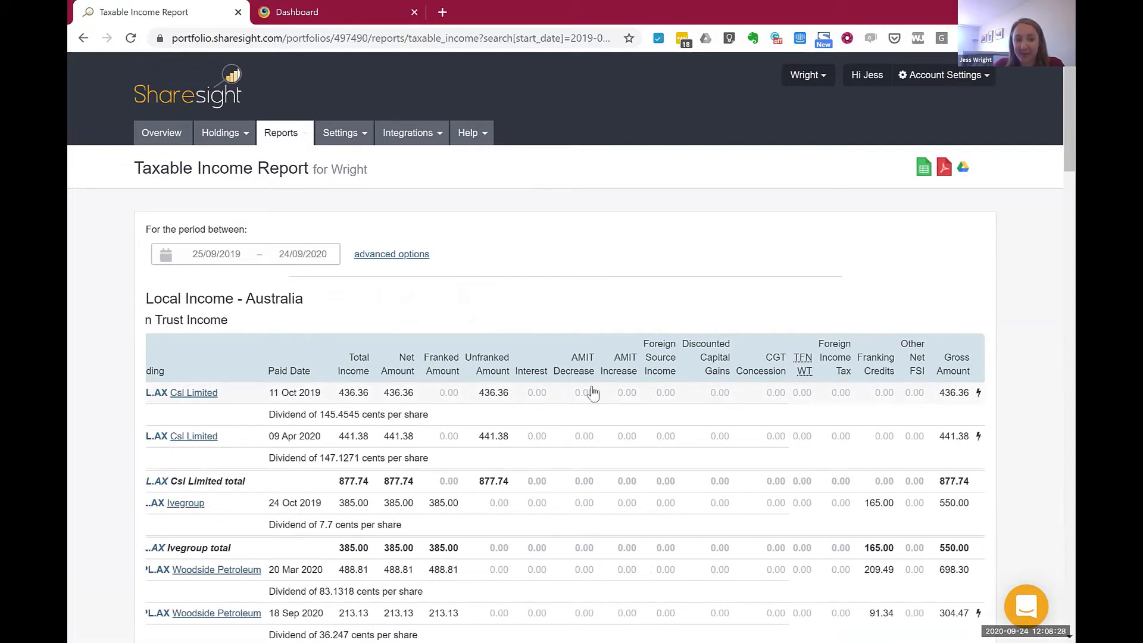
left_click(360, 255)
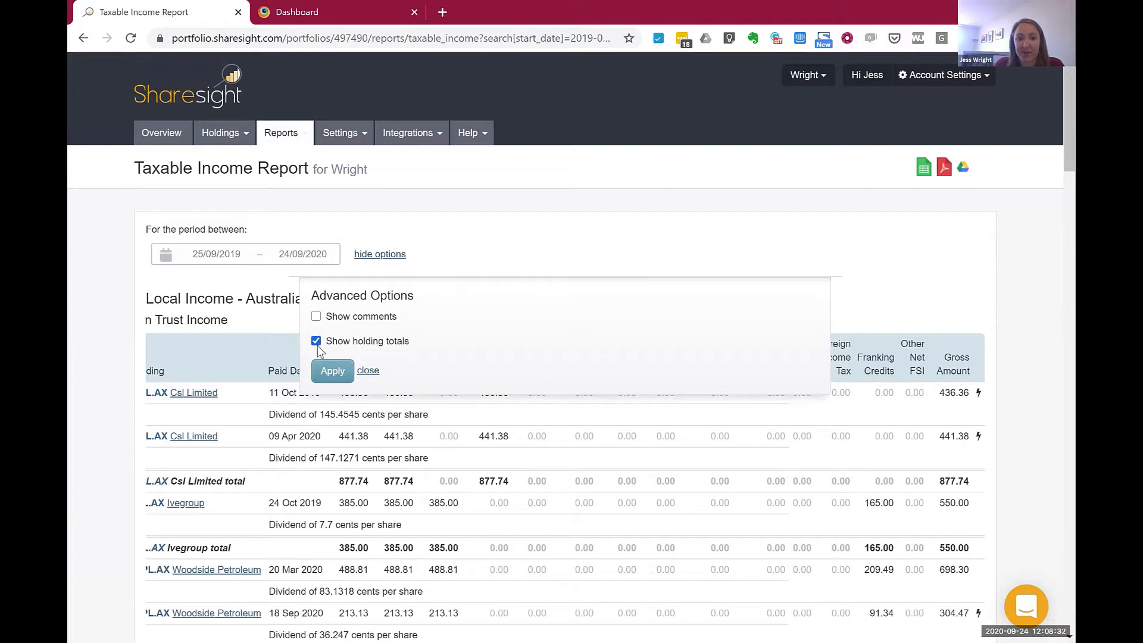
left_click(332, 371)
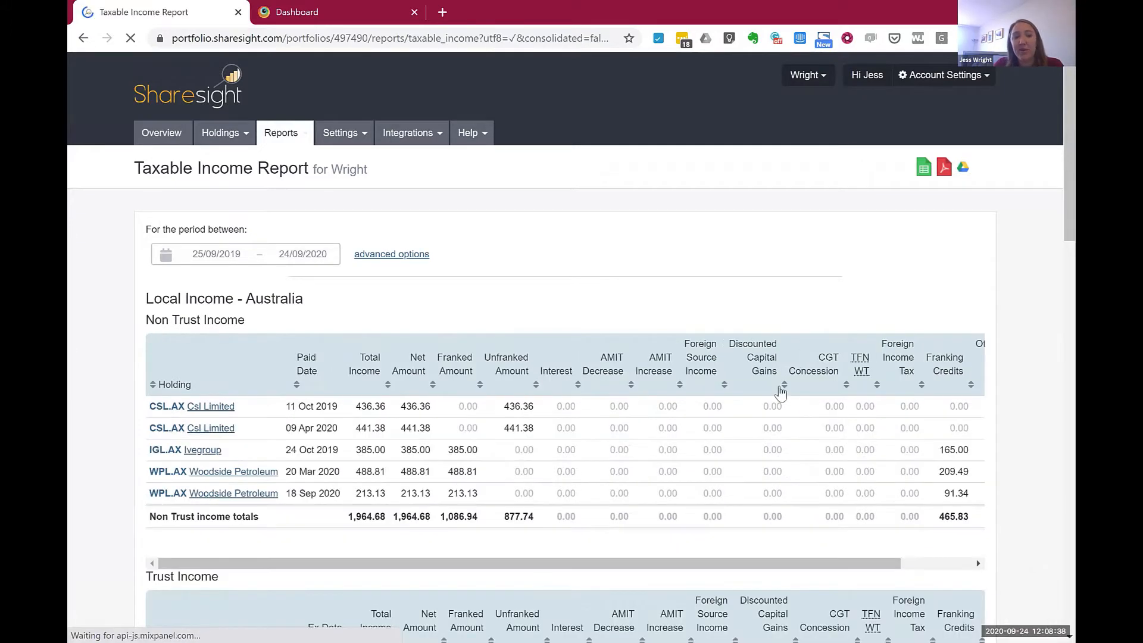
- Open the unconfirmed Csl Limited payment dated 11 Oct 2019 from the Non Trust Income list
scroll(403, 427, "right", 2)
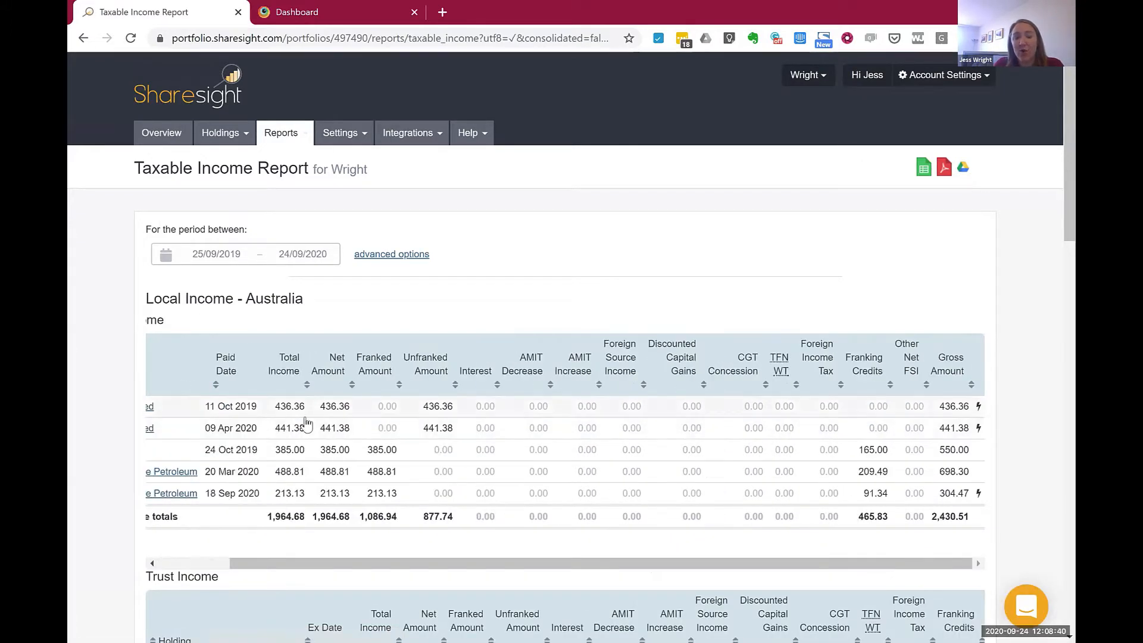
scroll(704, 457, "down", 3)
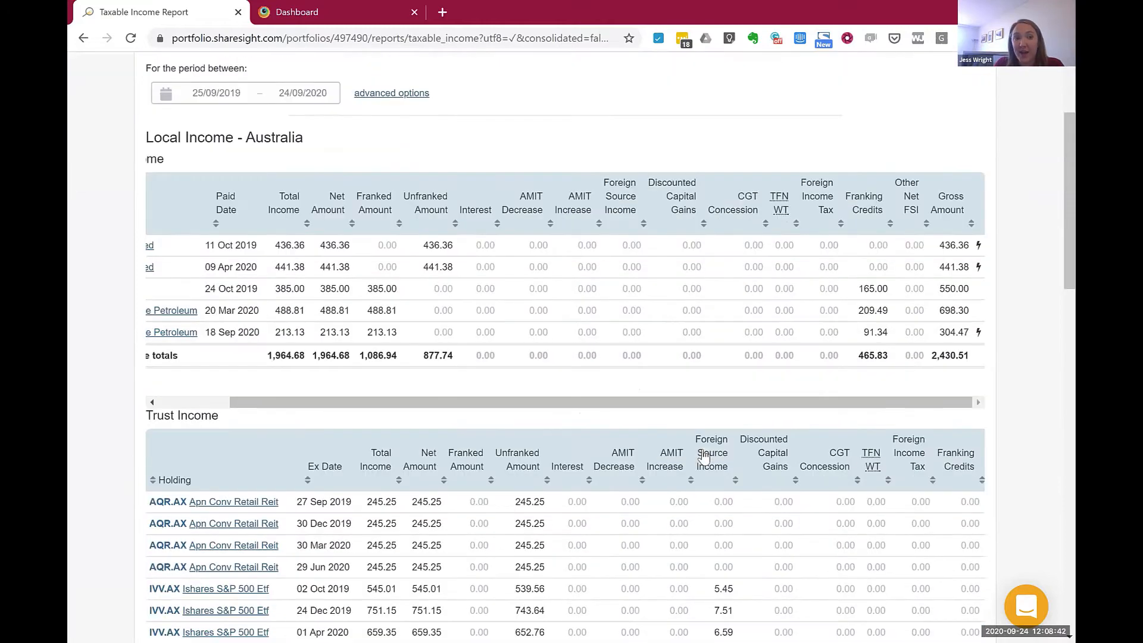
scroll(573, 453, "right", 2)
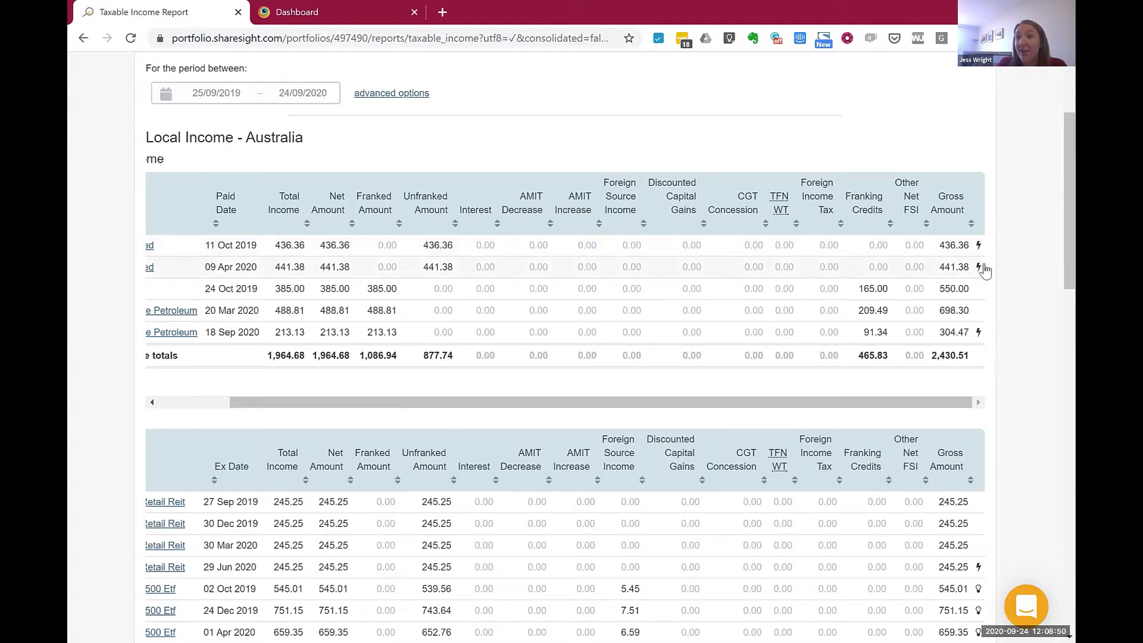
mouse_move(981, 253)
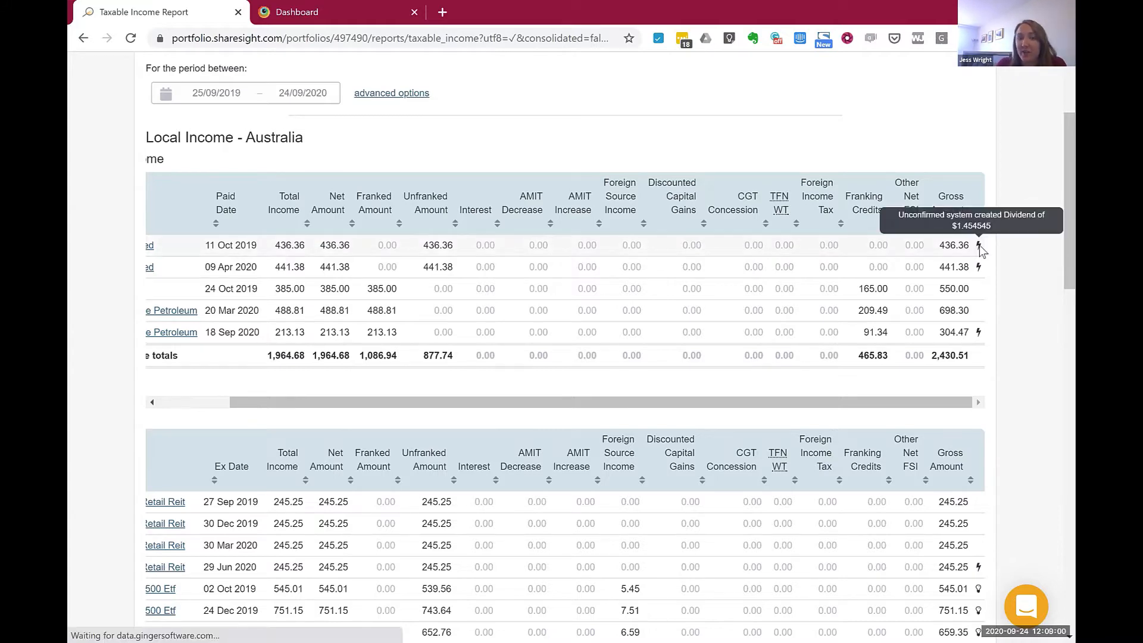
left_click(979, 246)
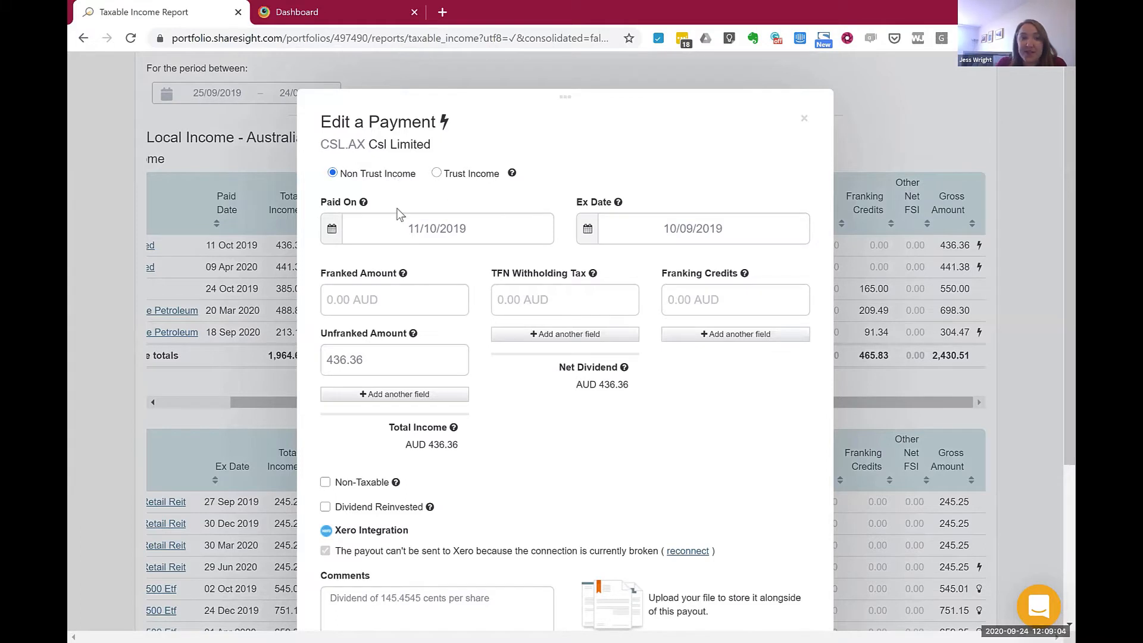
- Review the payment's date, withholding tax and additional income field options, and save and confirm the payout with its values as they are
left_click(503, 229)
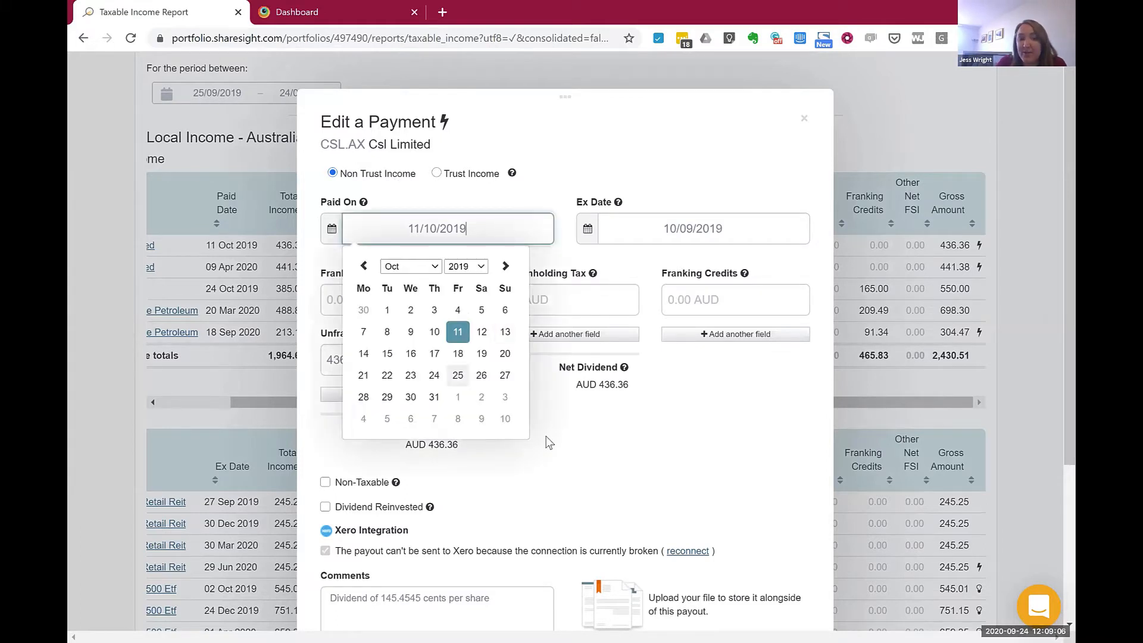
left_click(569, 299)
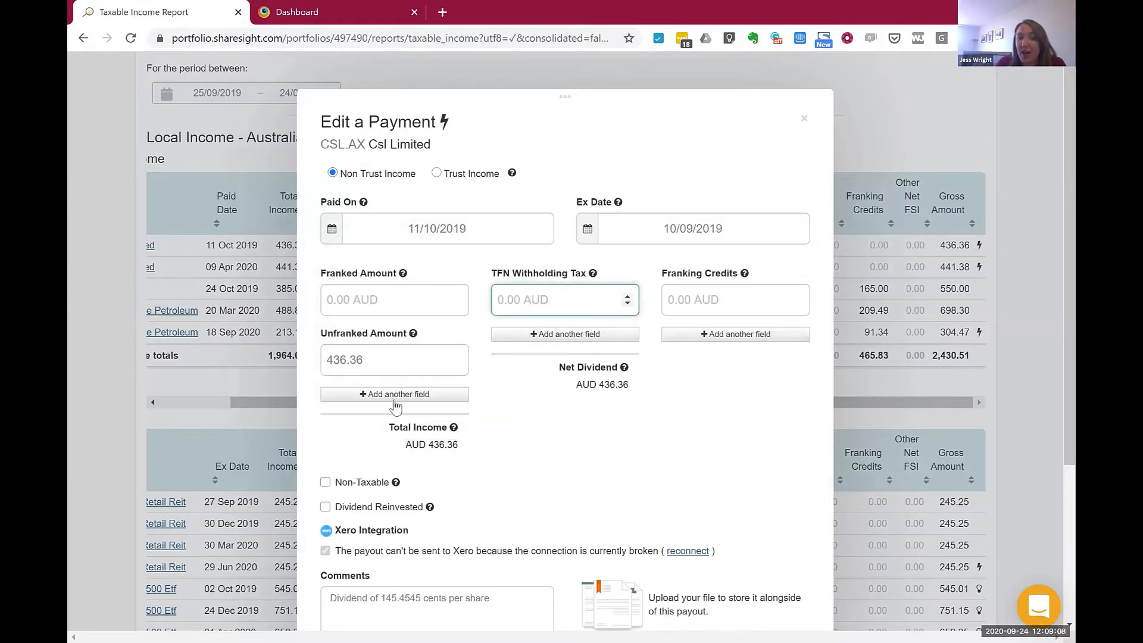
left_click(417, 393)
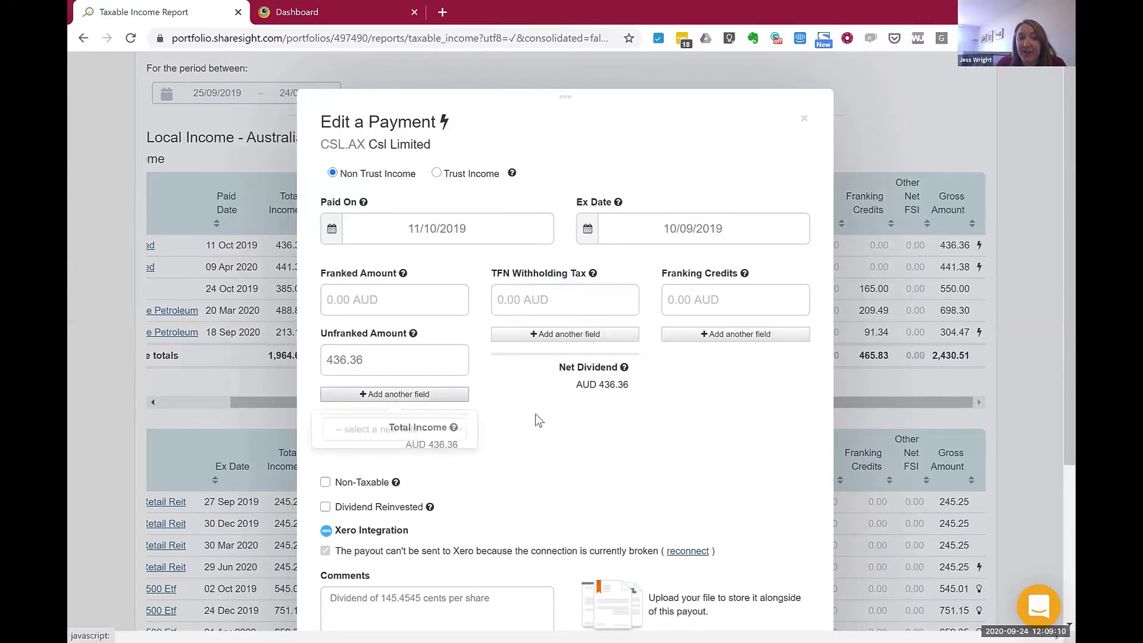
scroll(550, 430, "down", 3)
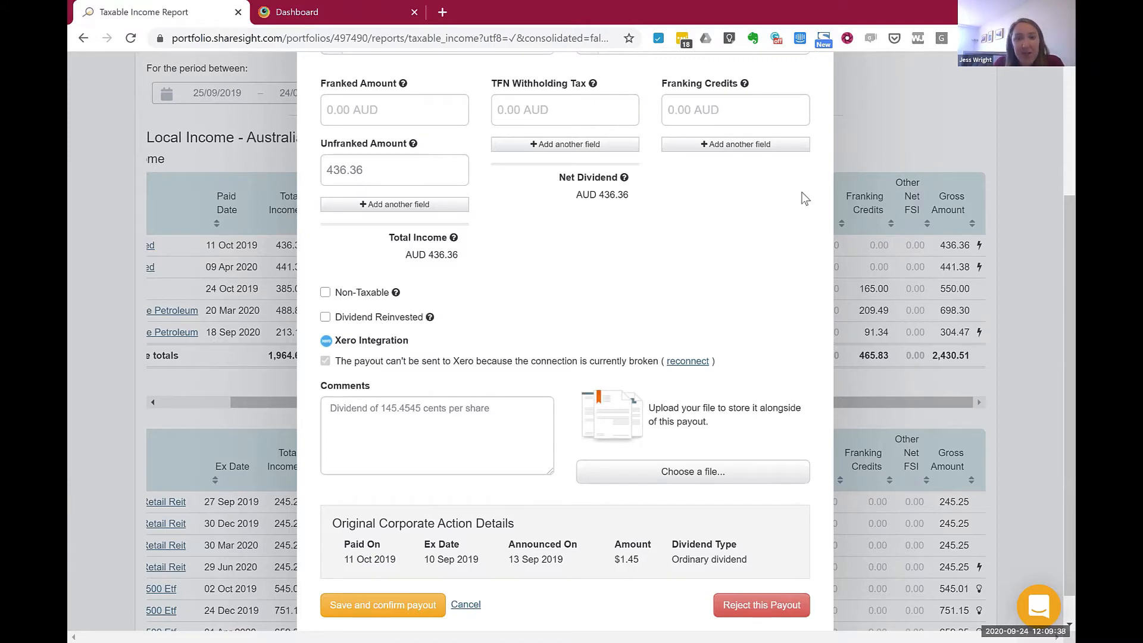
scroll(773, 280, "up", 5)
scroll(773, 279, "down", 5)
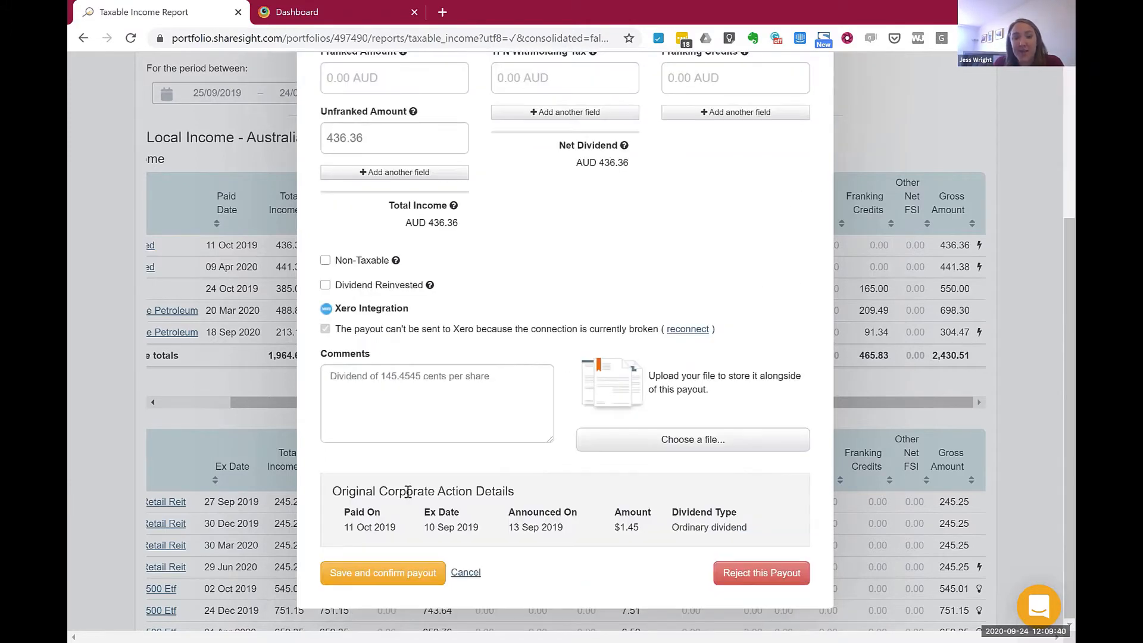
left_click(368, 581)
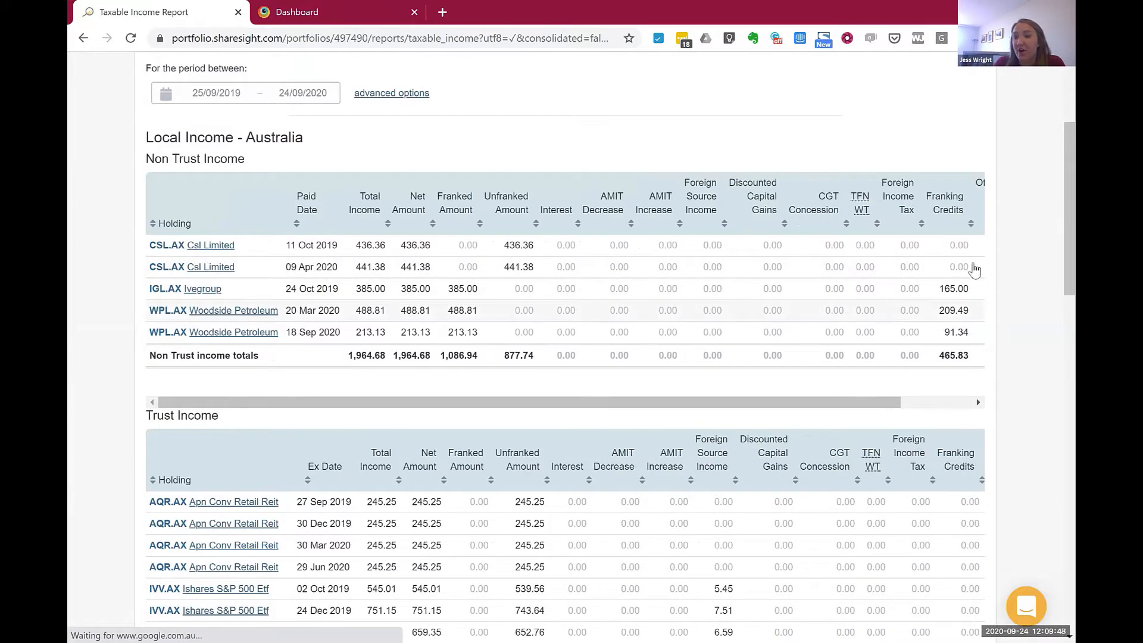
- Open Csl Limited's unconfirmed 09 Apr 2020 payment and save and confirm the payout
scroll(975, 271, "right", 2)
scroll(975, 270, "down", 1)
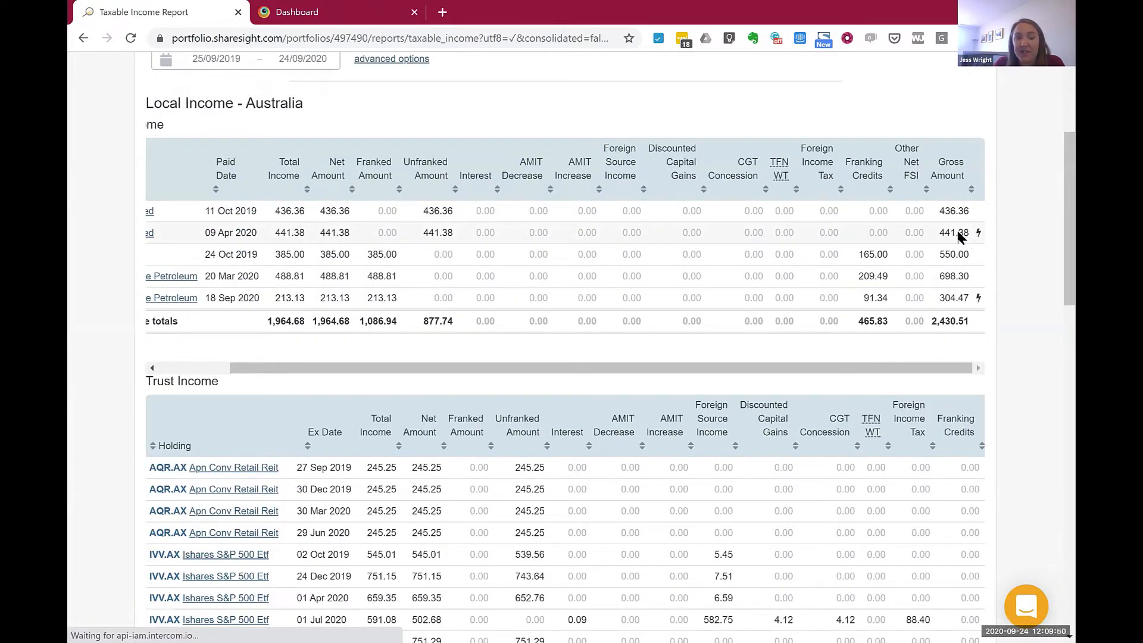
left_click(977, 234)
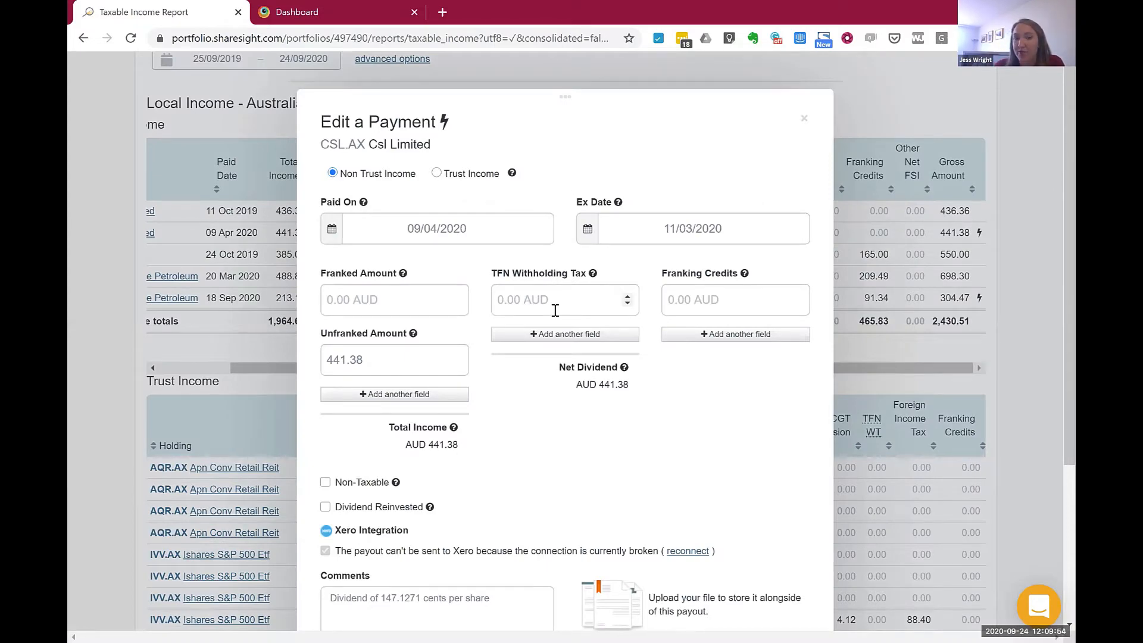
scroll(485, 419, "down", 3)
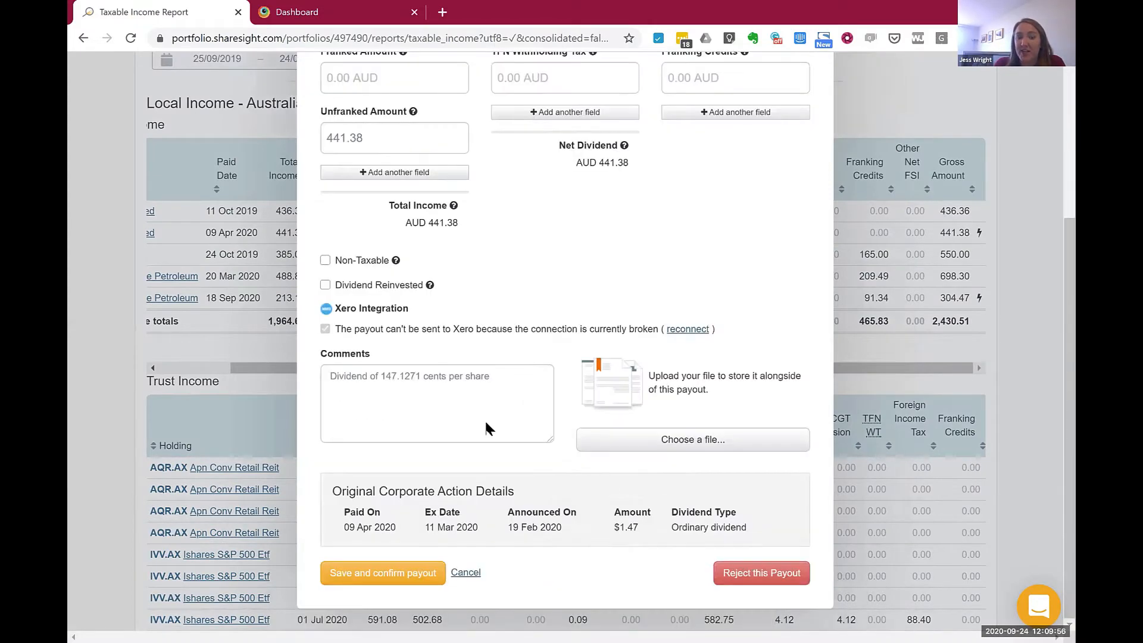
left_click(381, 565)
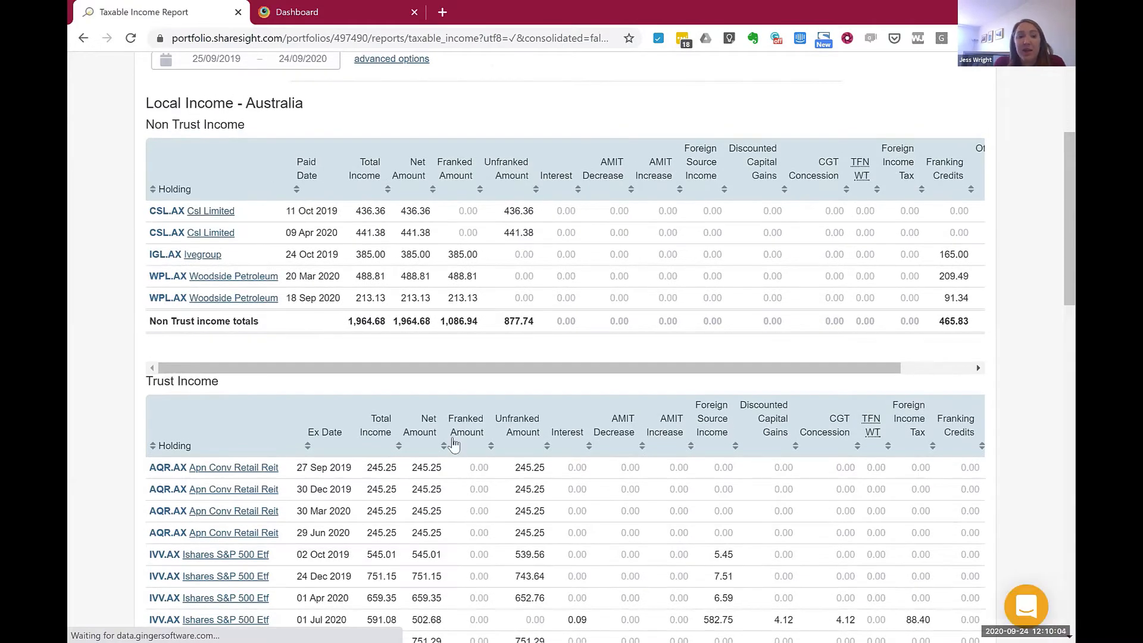
- Enable holding totals in the report's advanced options and apply the change
scroll(447, 433, "up", 4)
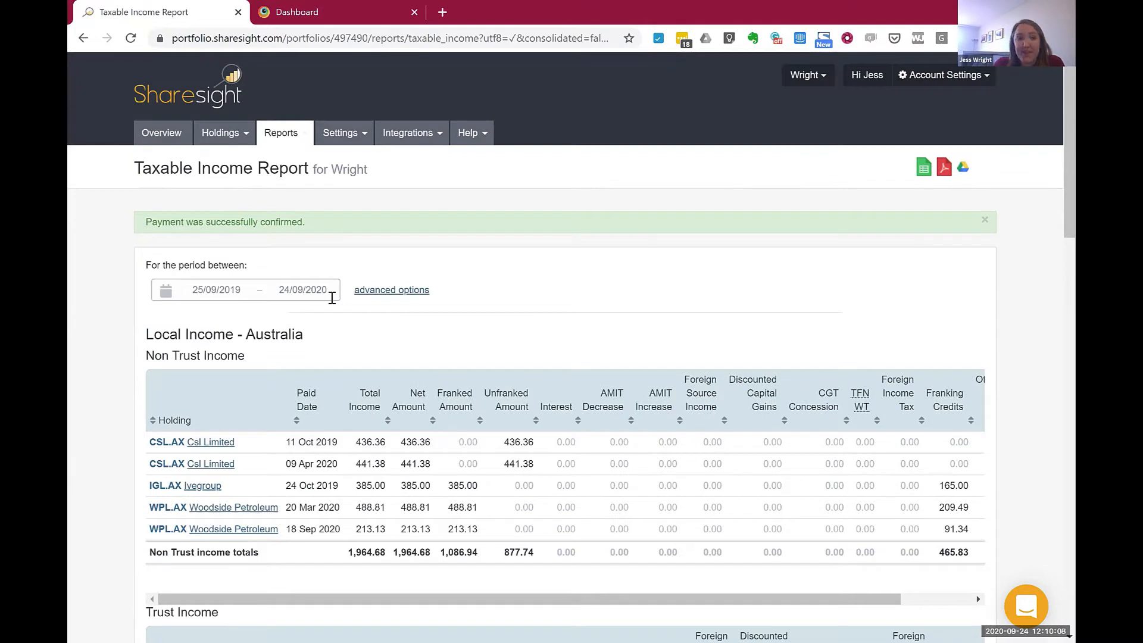
left_click(391, 295)
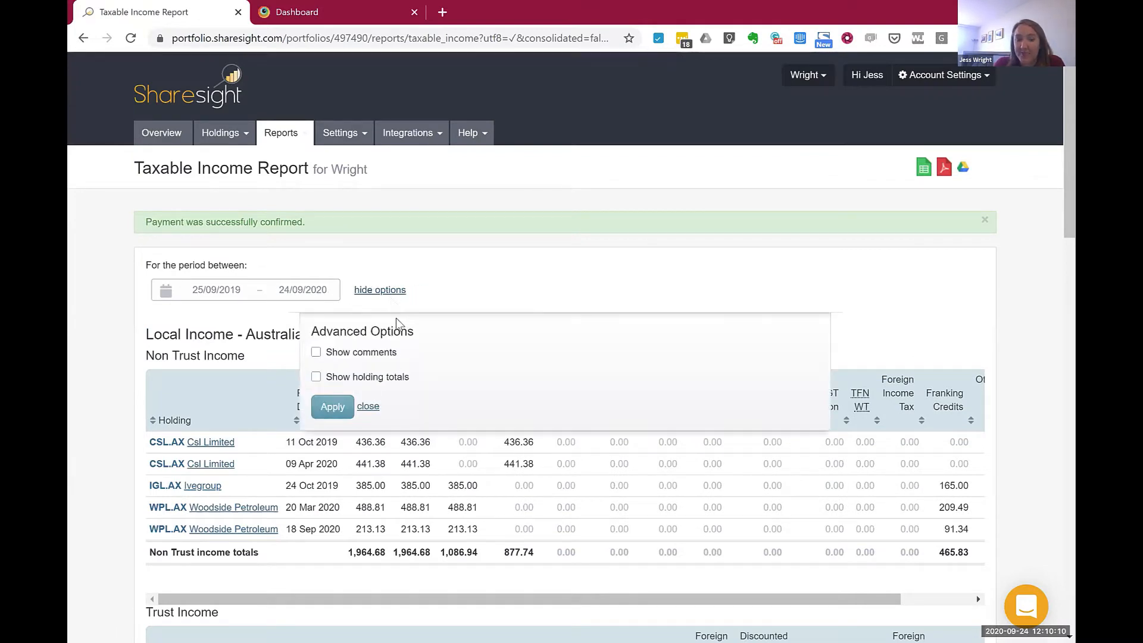
left_click(353, 384)
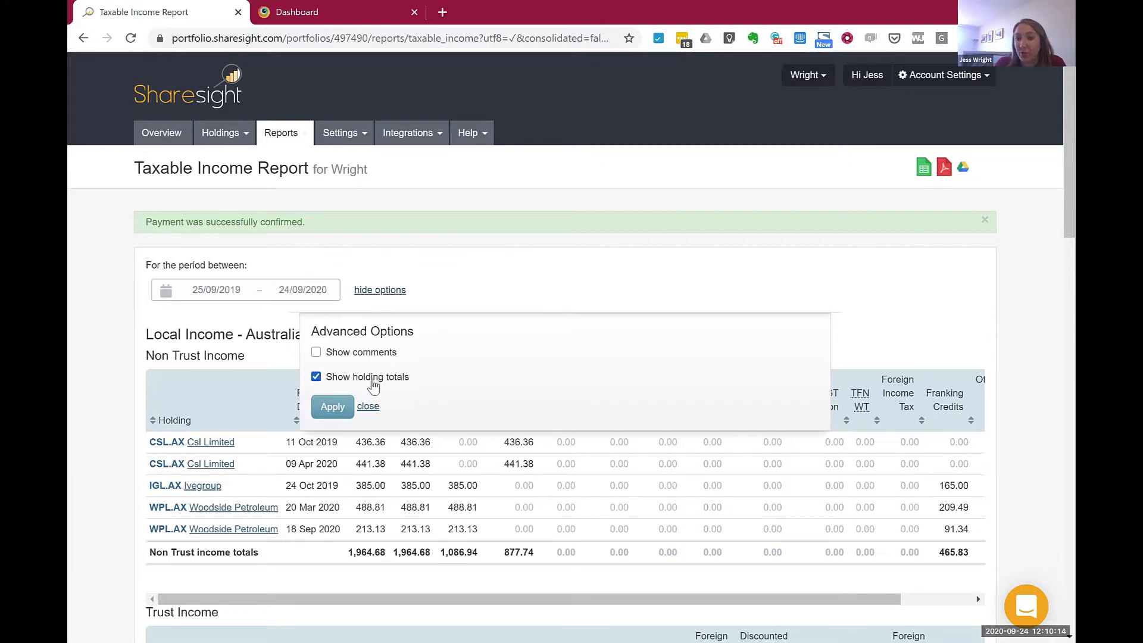
left_click(332, 411)
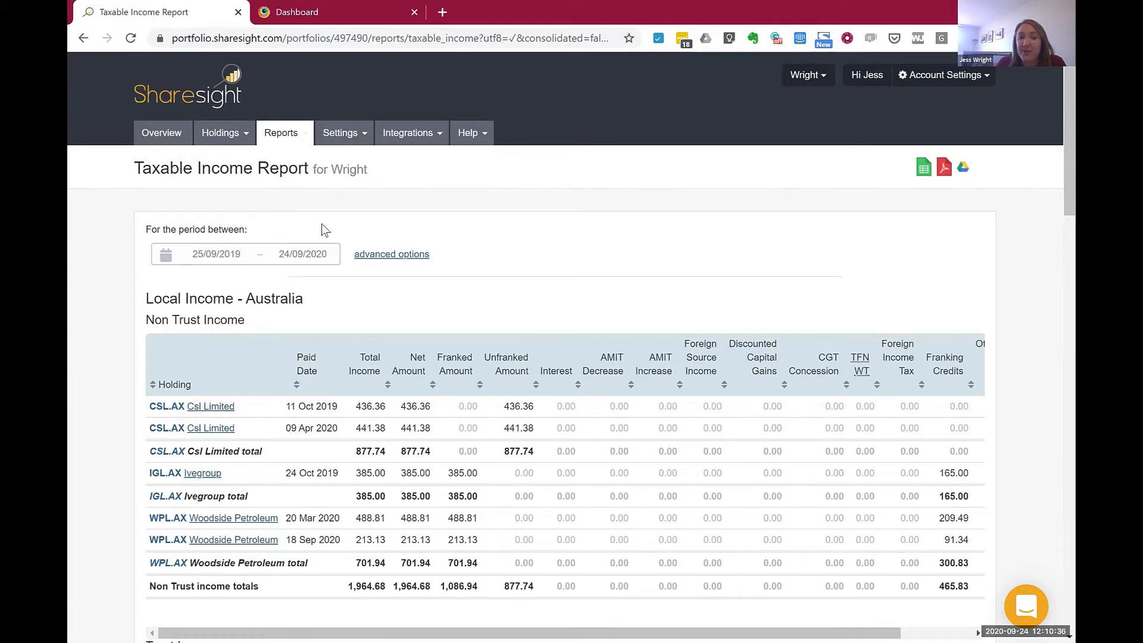
- Look over the preset reporting periods, keep the current one, and enable comments in the report alongside holding totals
left_click(235, 254)
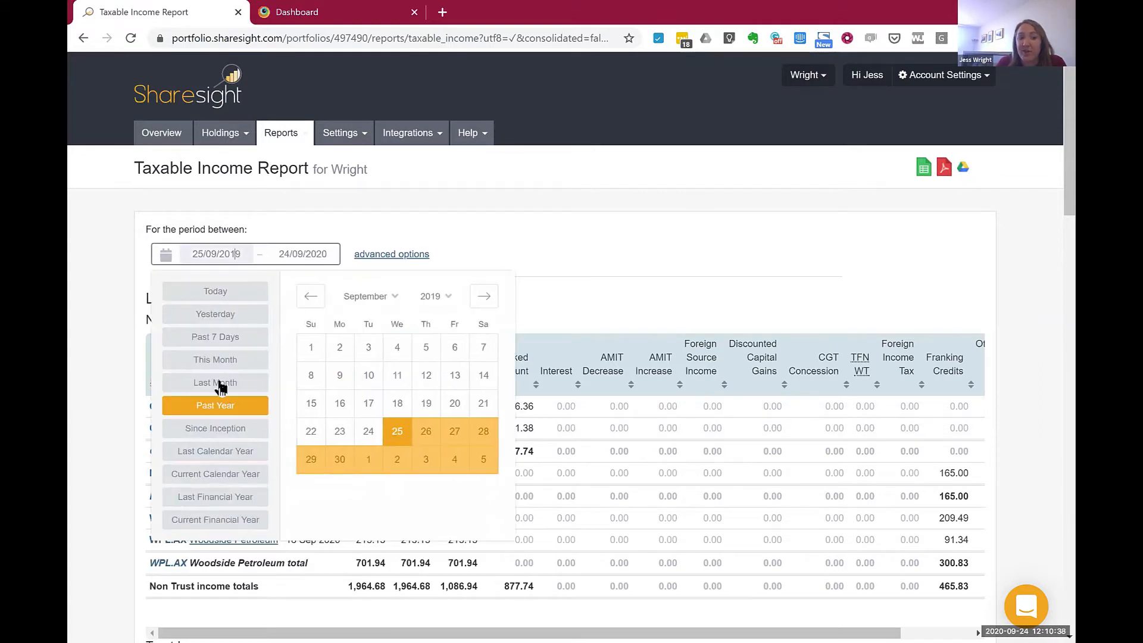
left_click(510, 250)
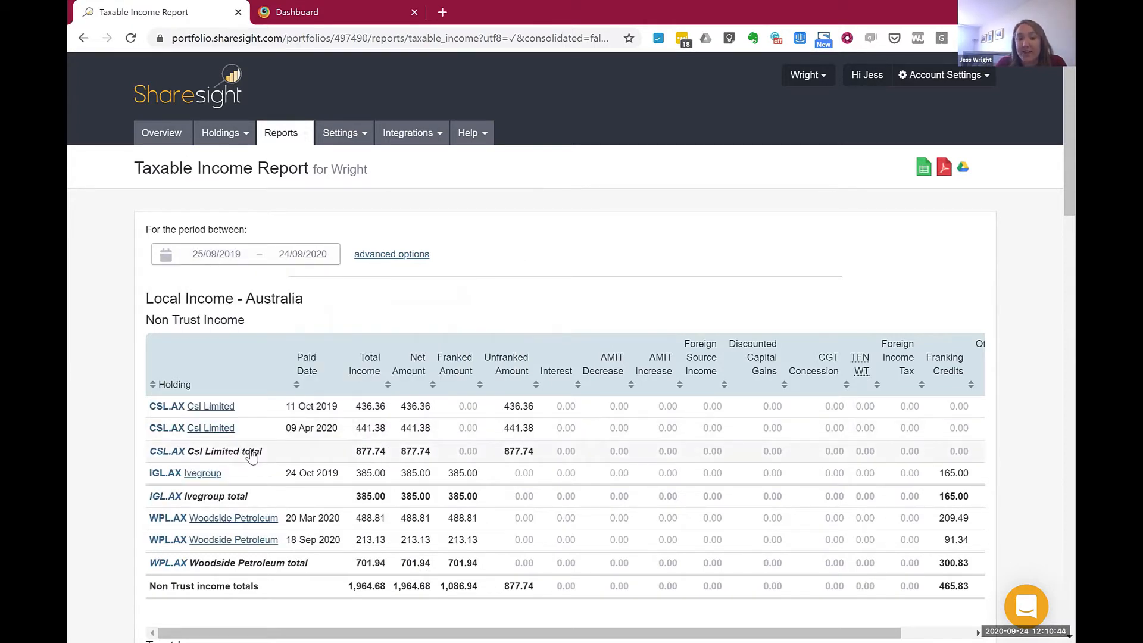
left_click(374, 256)
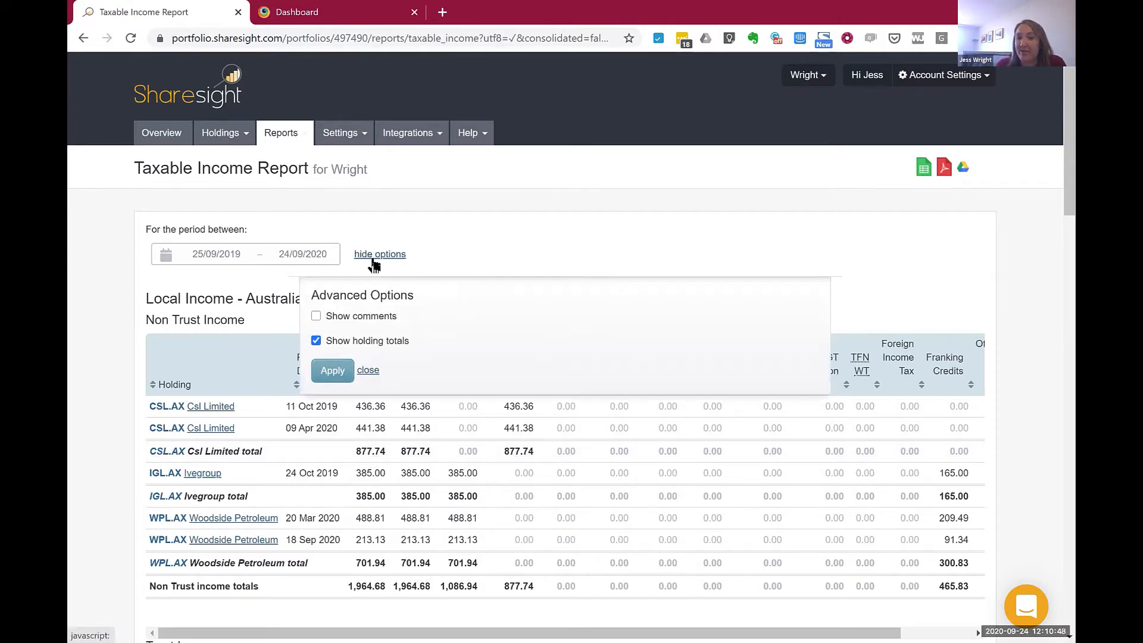
left_click(347, 316)
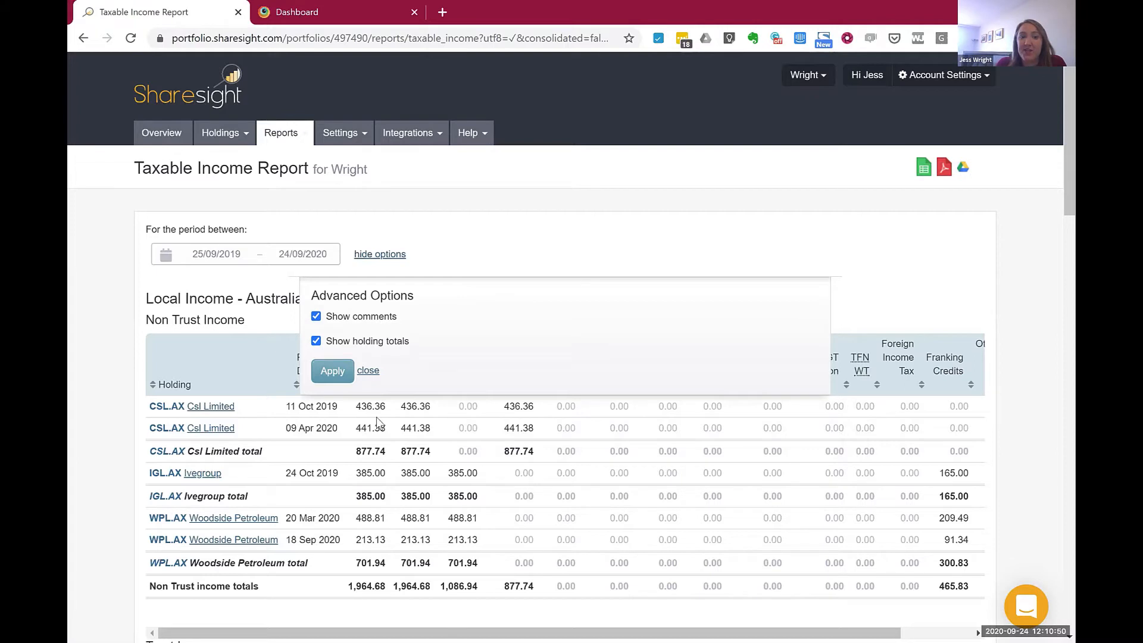
left_click(333, 371)
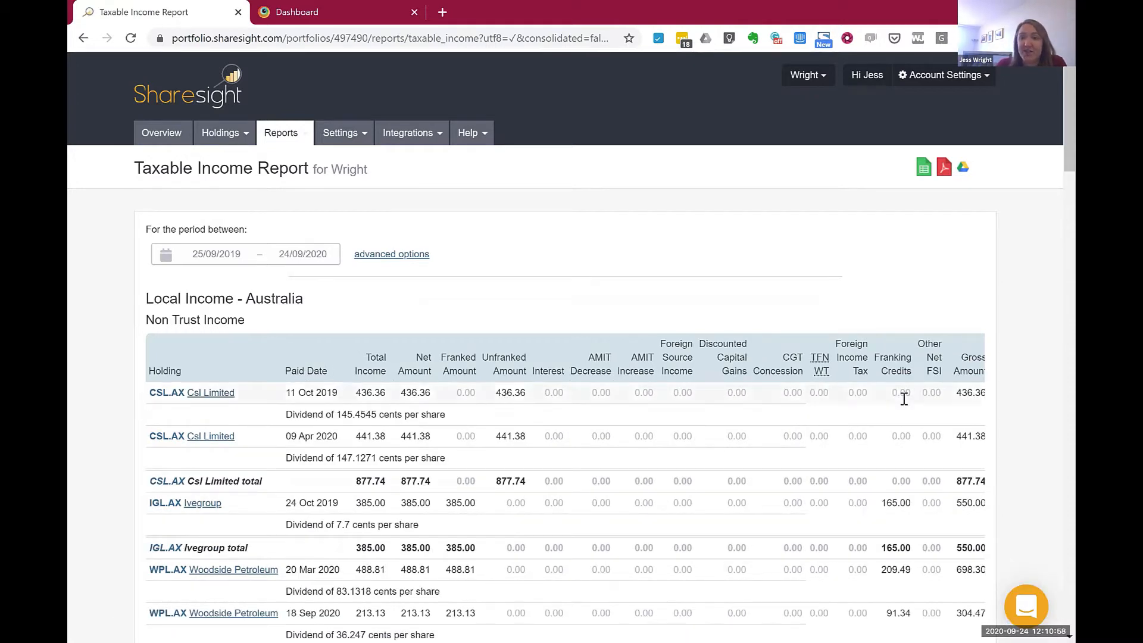
- Reopen Csl Limited's confirmed 11 Oct 2019 payment, examine its options and original corporate action details, and close it without saving
scroll(821, 439, "right", 1)
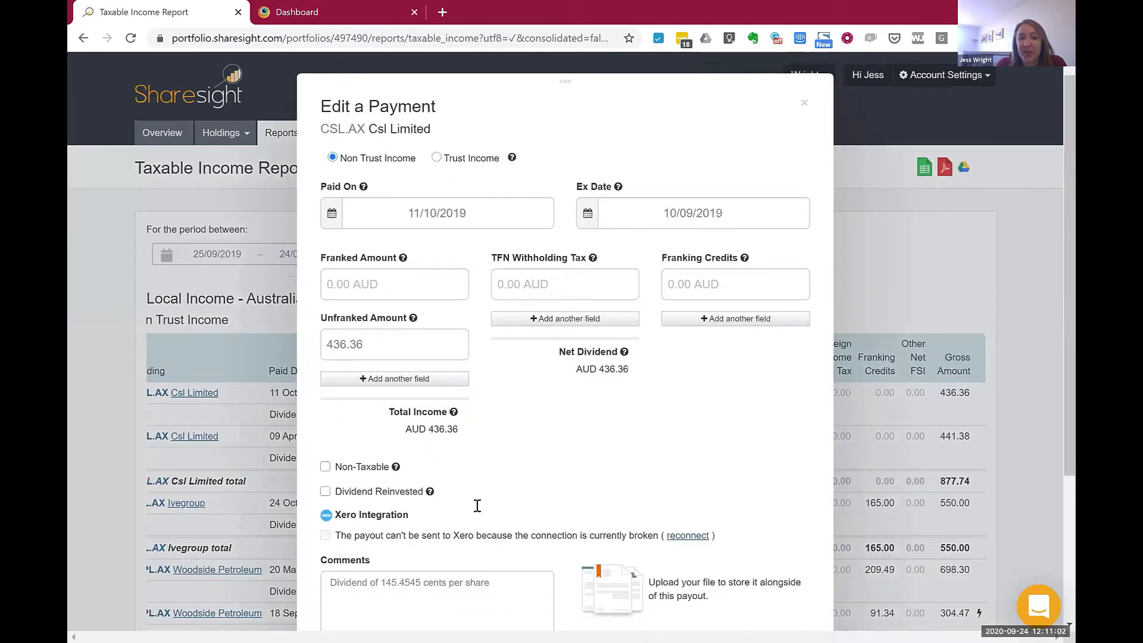
scroll(474, 504, "down", 1)
scroll(451, 535, "down", 2)
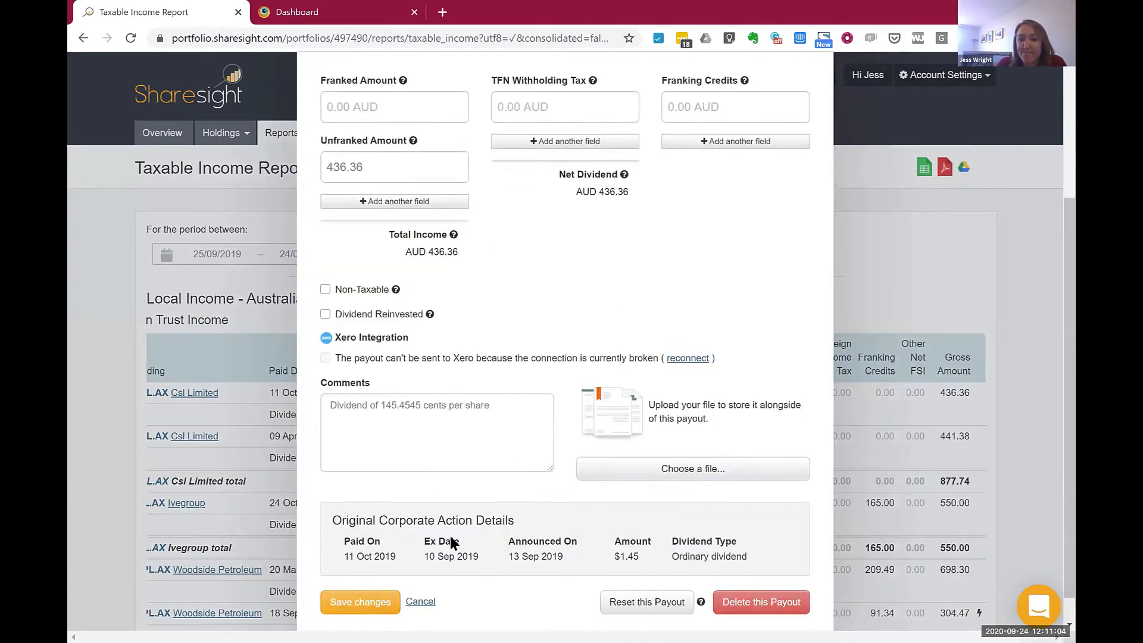
left_click(362, 575)
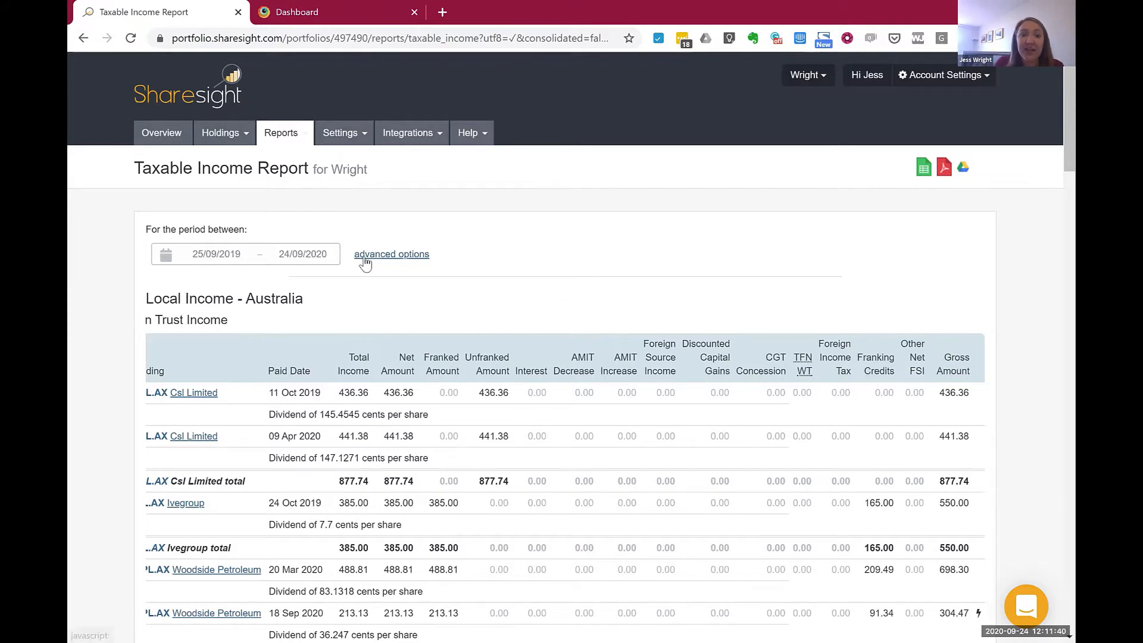
- Set the reporting period to Last Financial Year and open the annual tax statement components for Apn Conv Retail Reit under Trust Income
left_click(302, 254)
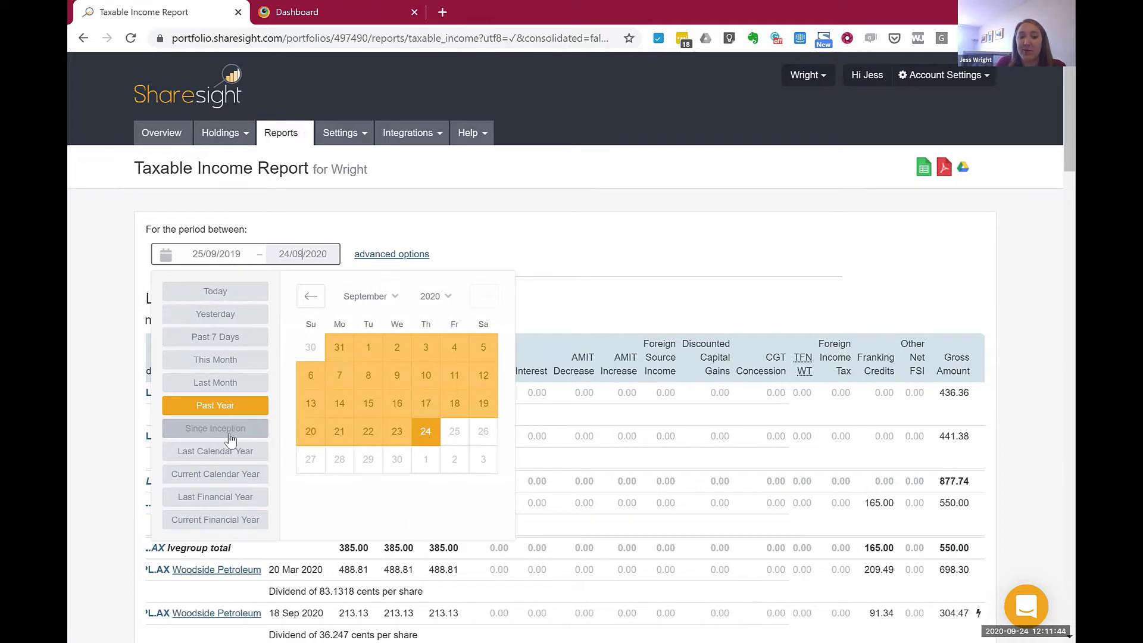
left_click(218, 505)
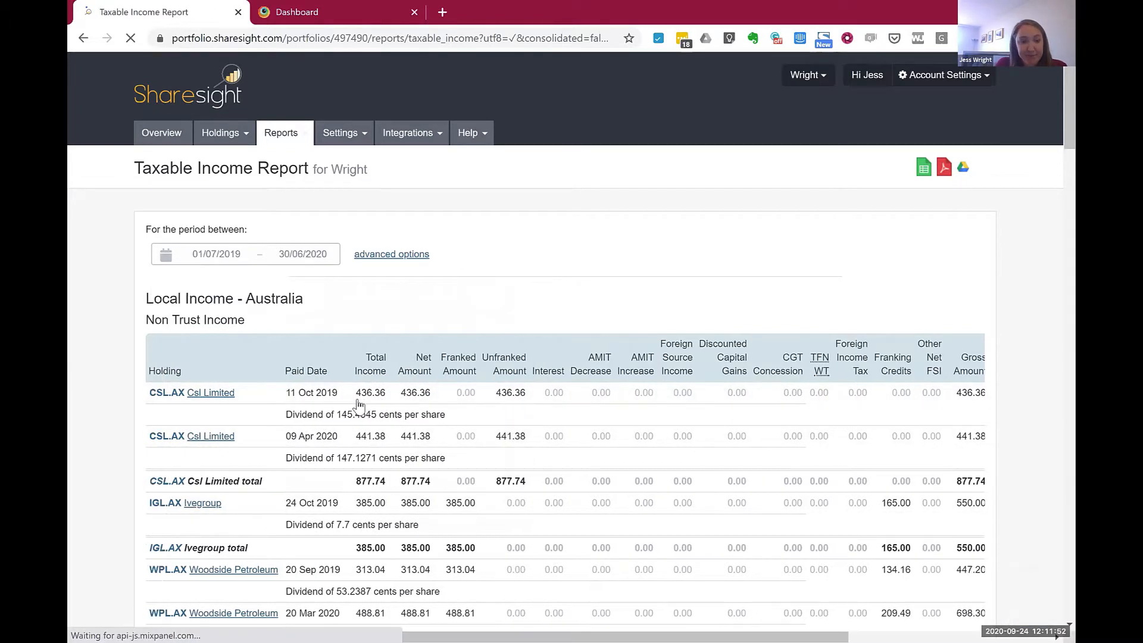
scroll(370, 405, "down", 5)
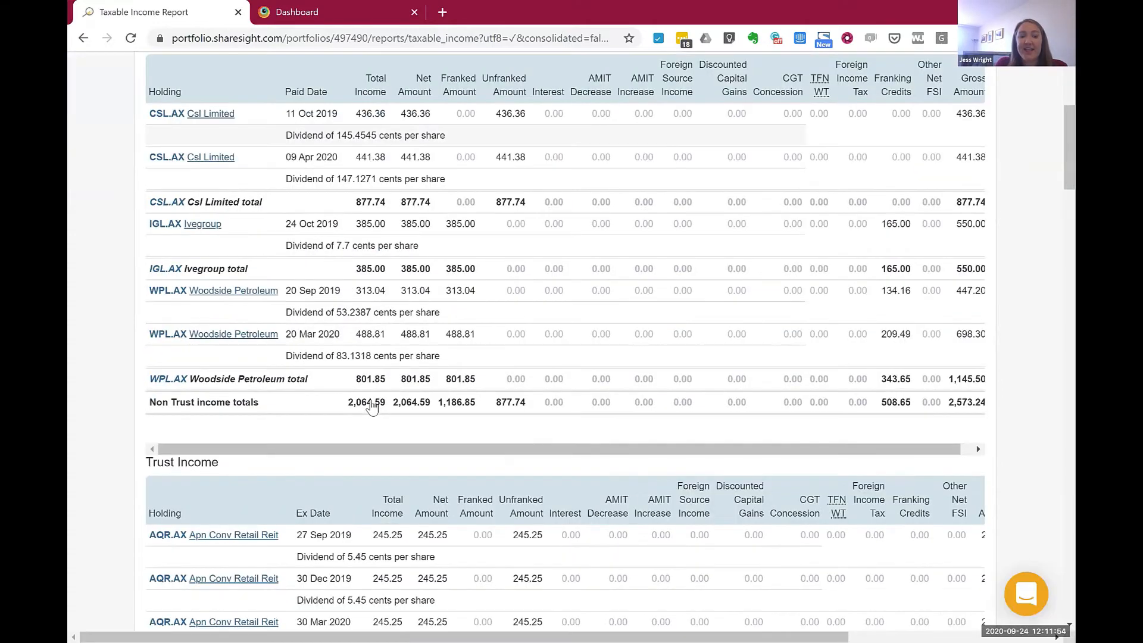
scroll(376, 441, "down", 3)
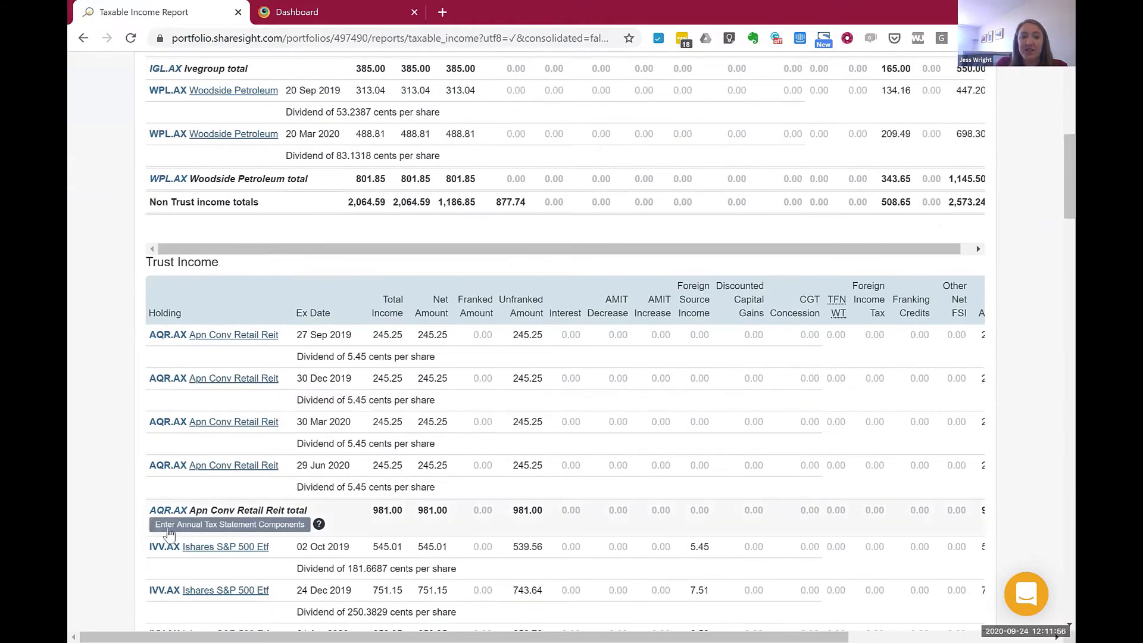
left_click(204, 524)
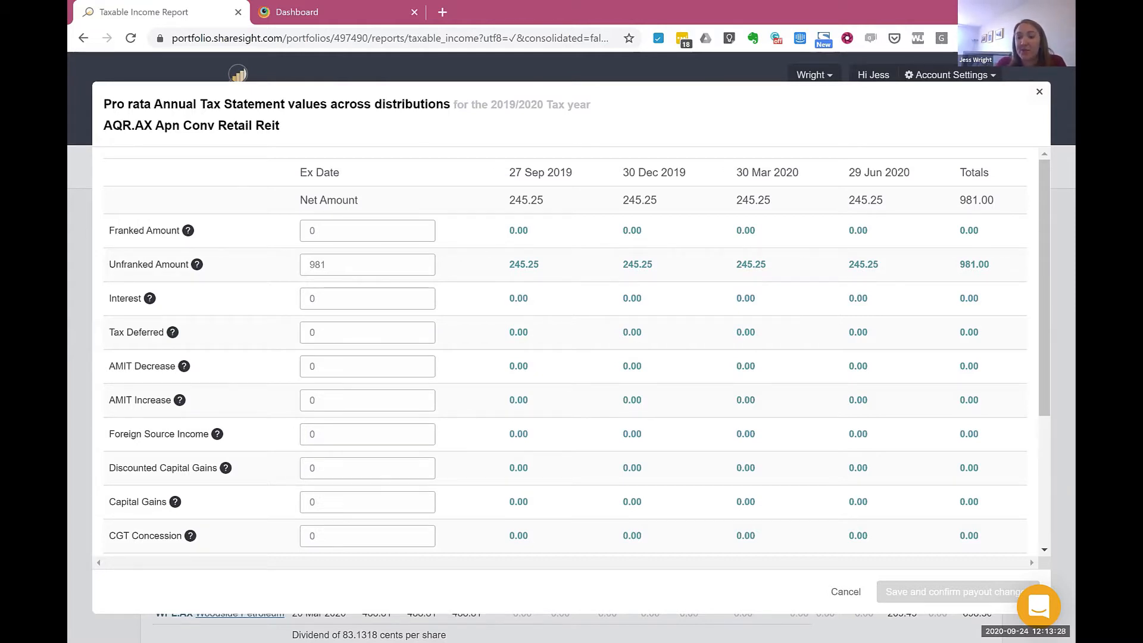
- Leave the annual tax statement components without saving and review the report's preset periods, the portfolio's tax entity settings and the advanced options
left_click(836, 596)
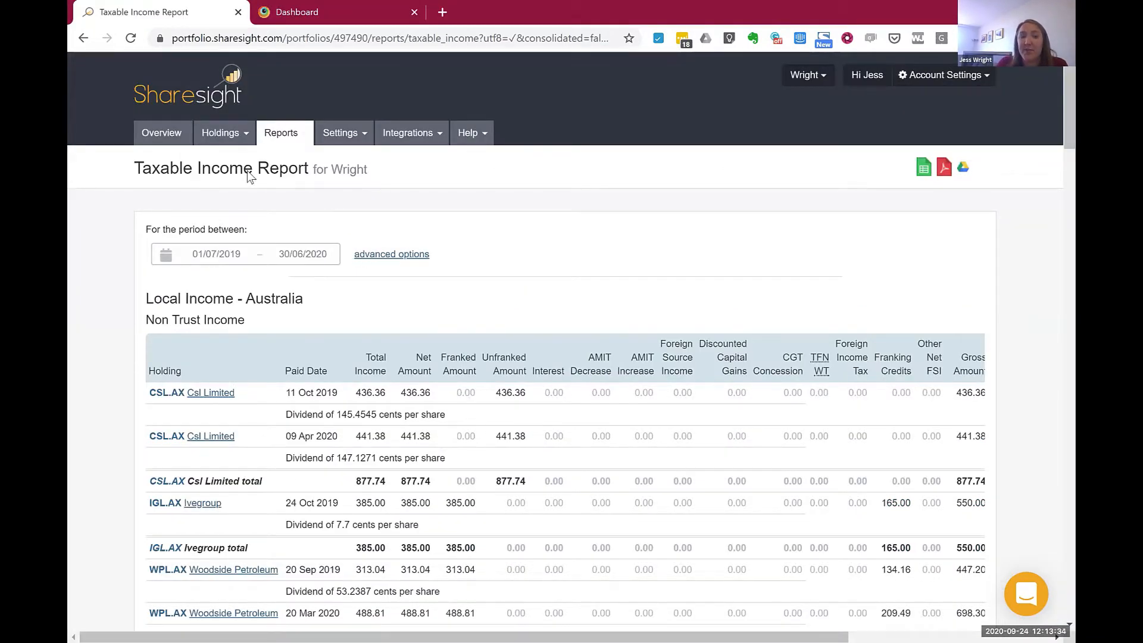
scroll(235, 219, "down", 1)
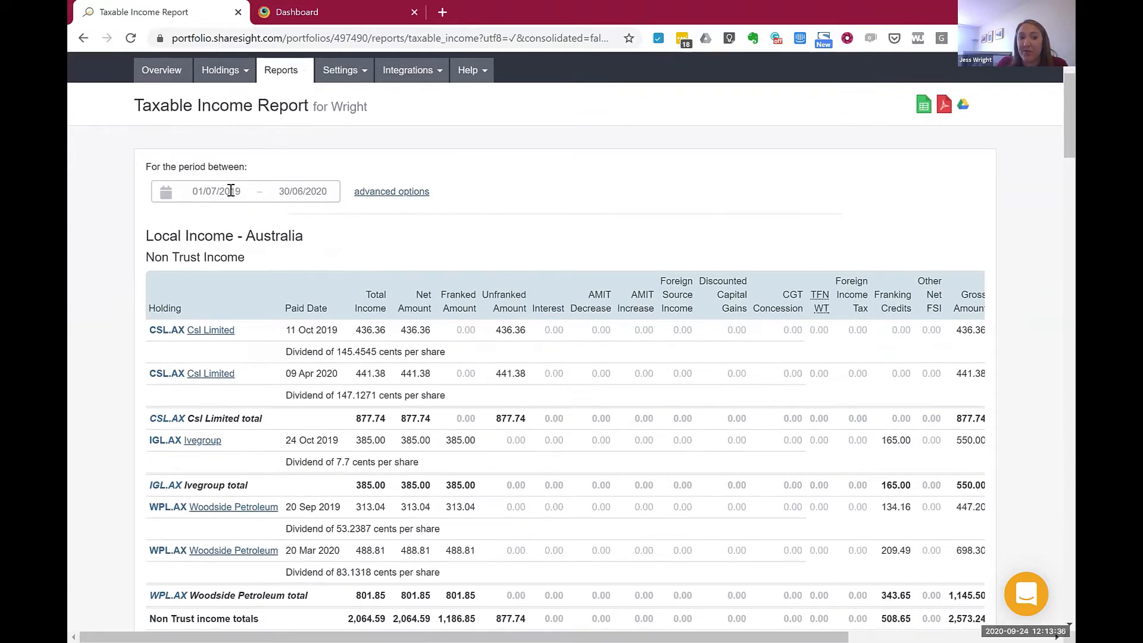
left_click(231, 191)
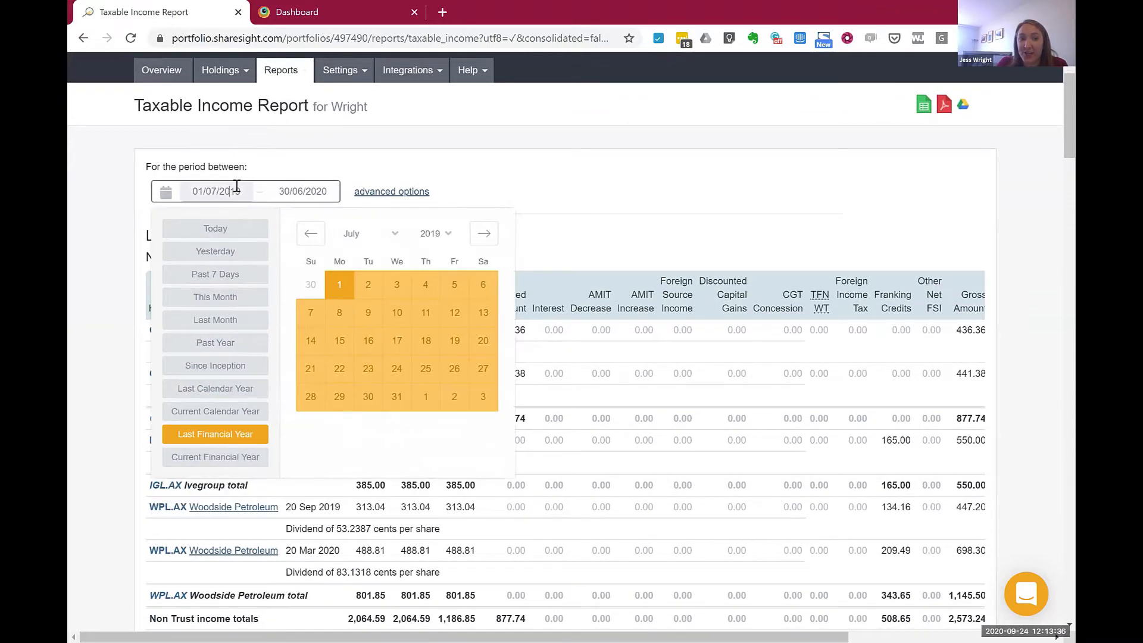
left_click(335, 72)
left_click(243, 149)
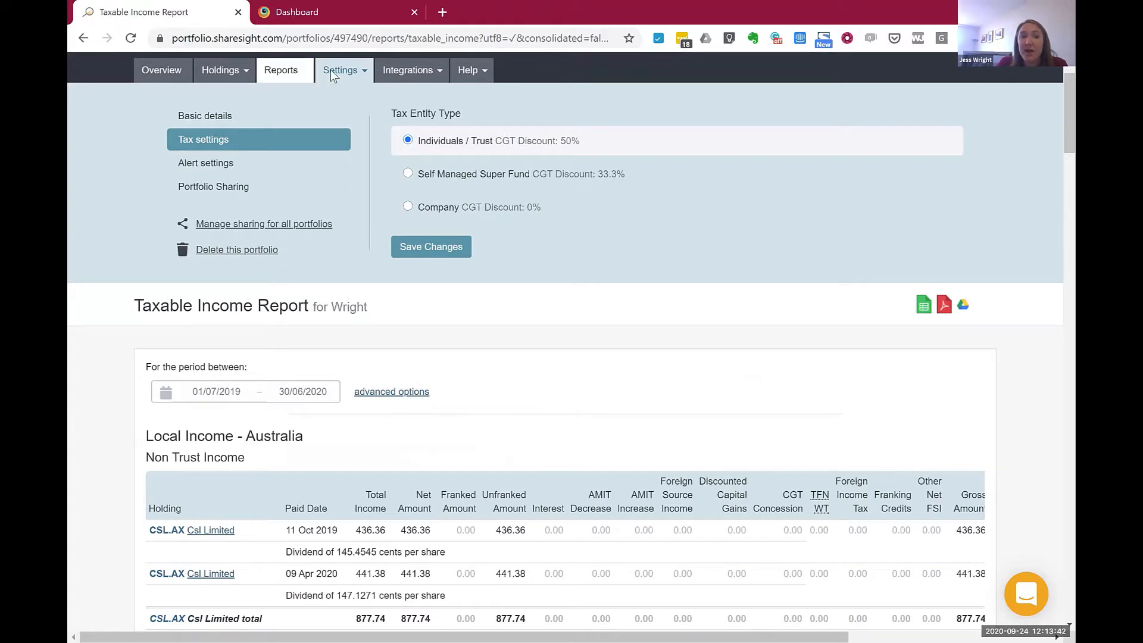
scroll(357, 137, "up", 1)
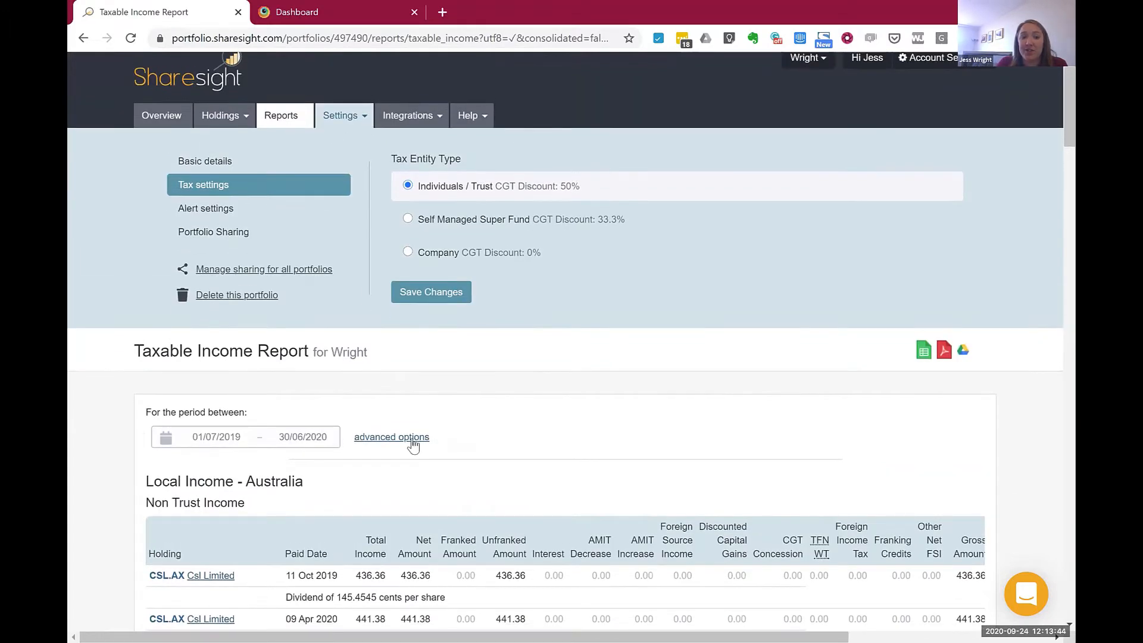
left_click(410, 440)
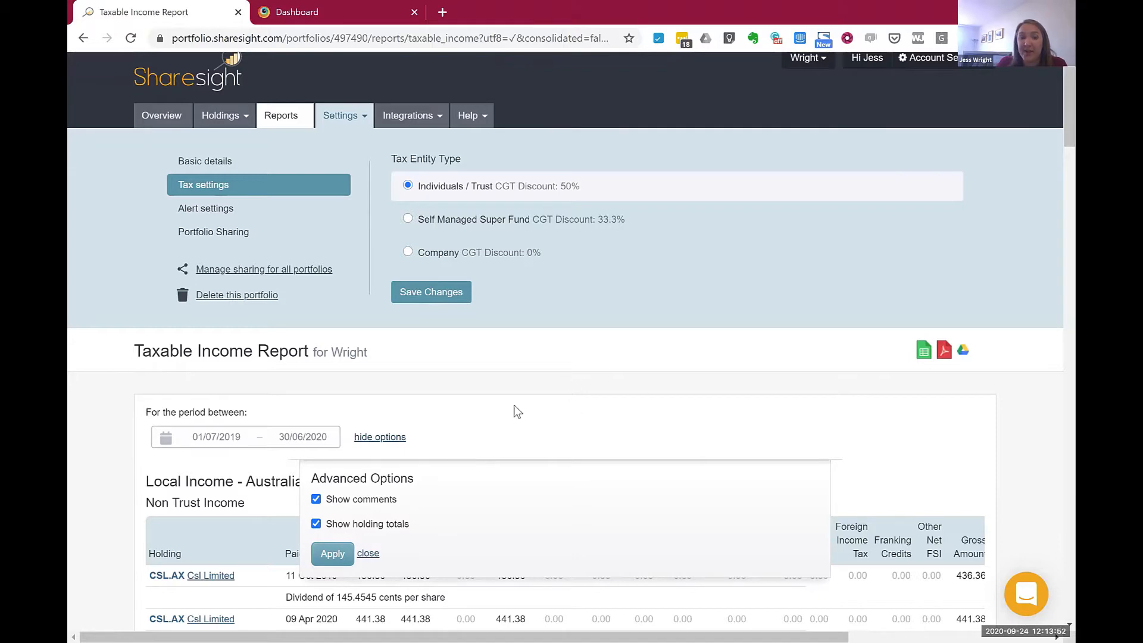
- Examine the report's non-trust, trust and foreign income sections and the figures for completing the Australian tax return for individuals
scroll(513, 408, "down", 8)
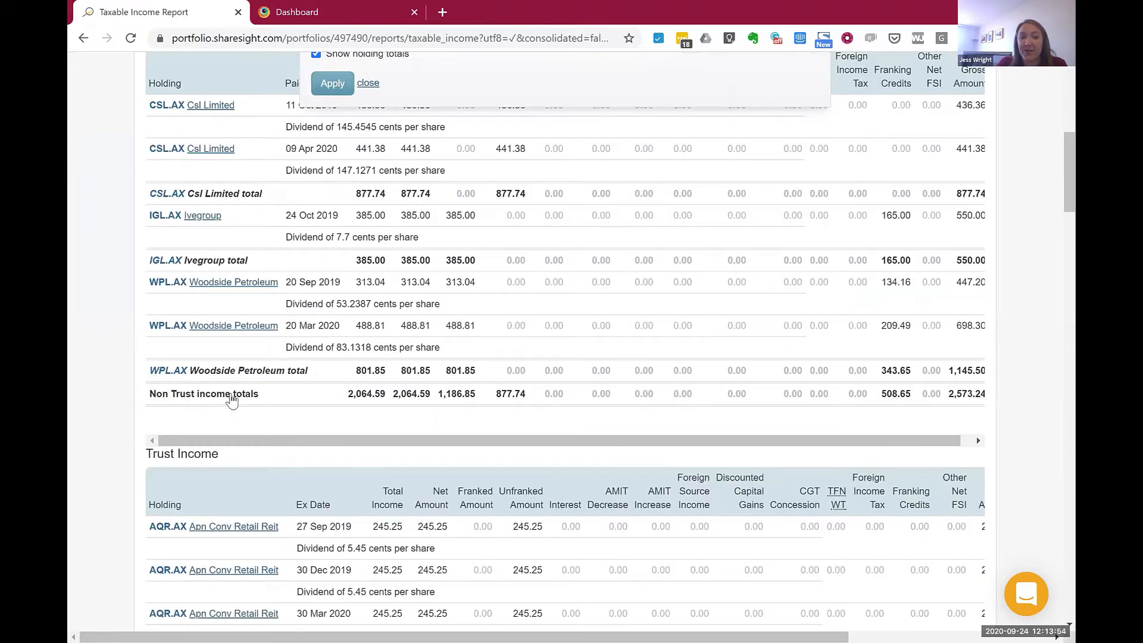
scroll(230, 403, "down", 5)
scroll(459, 453, "down", 15)
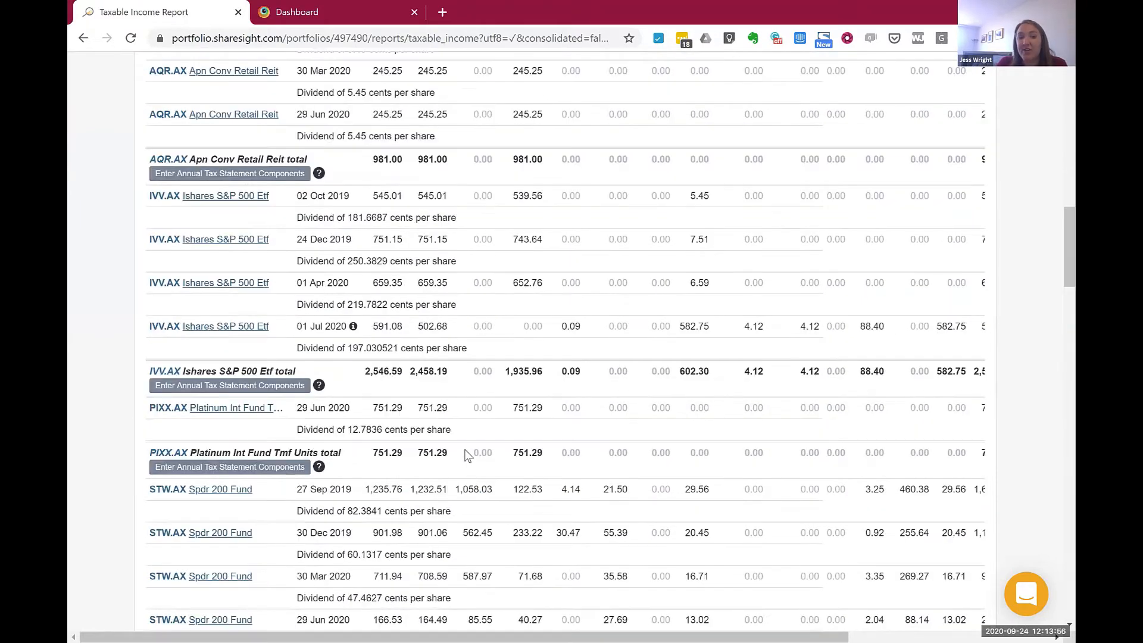
scroll(281, 179, "down", 20)
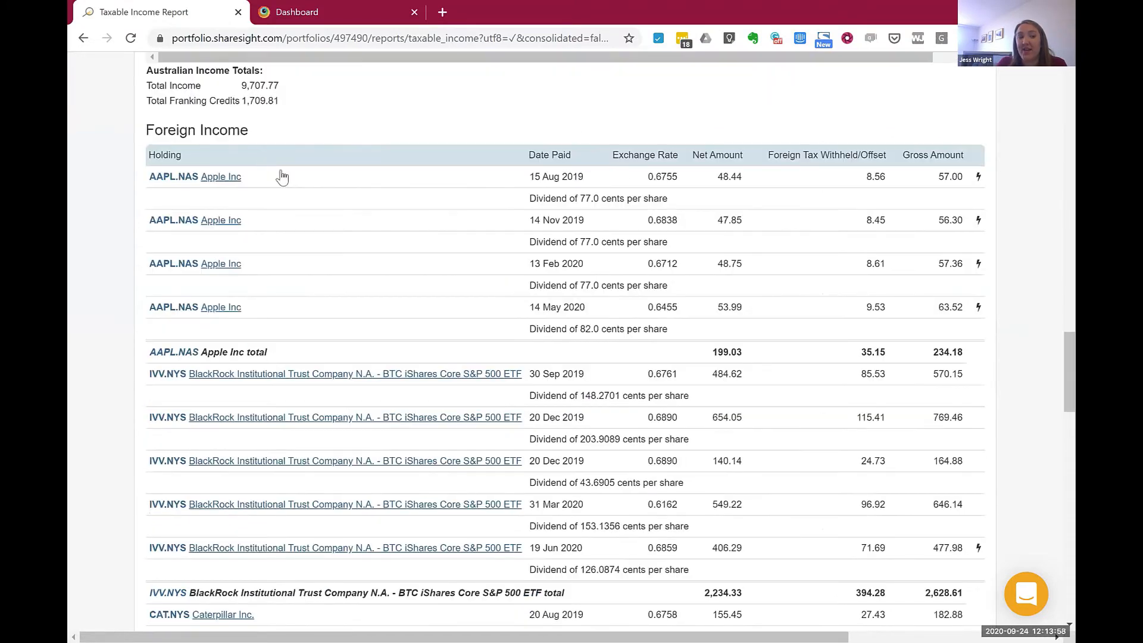
scroll(232, 107, "down", 6)
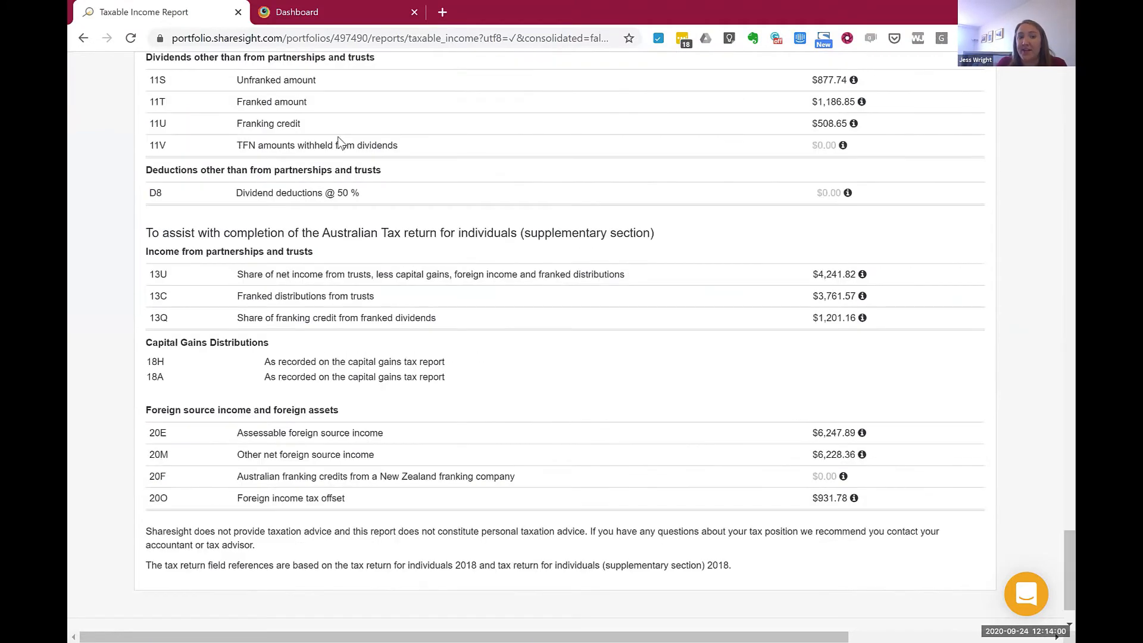
scroll(340, 143, "up", 2)
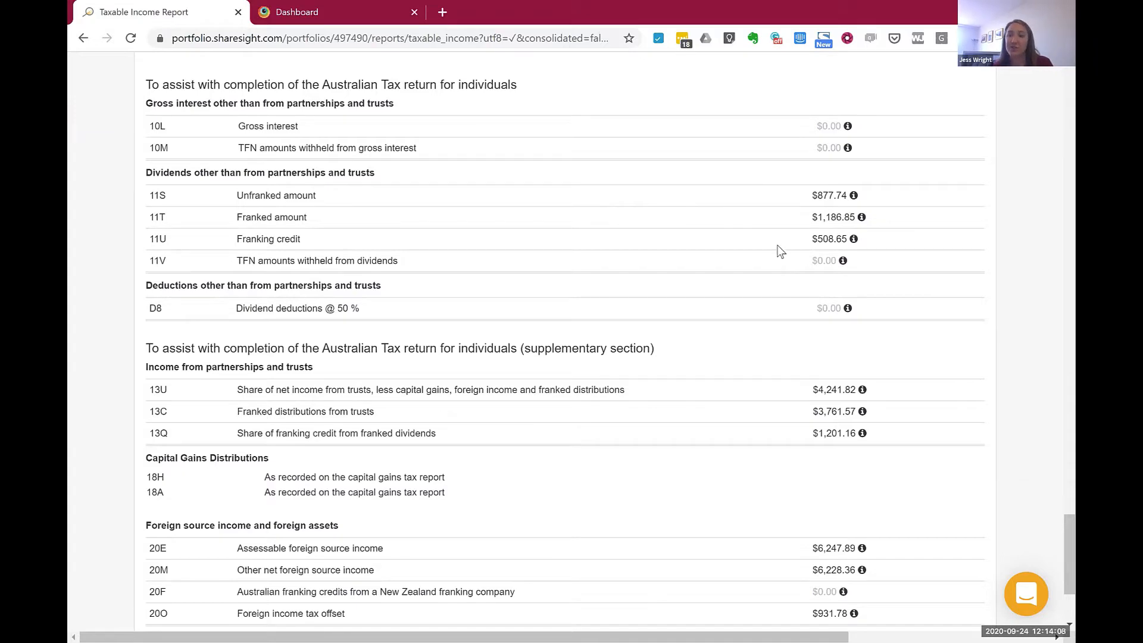
scroll(778, 250, "up", 15)
scroll(780, 251, "up", 1)
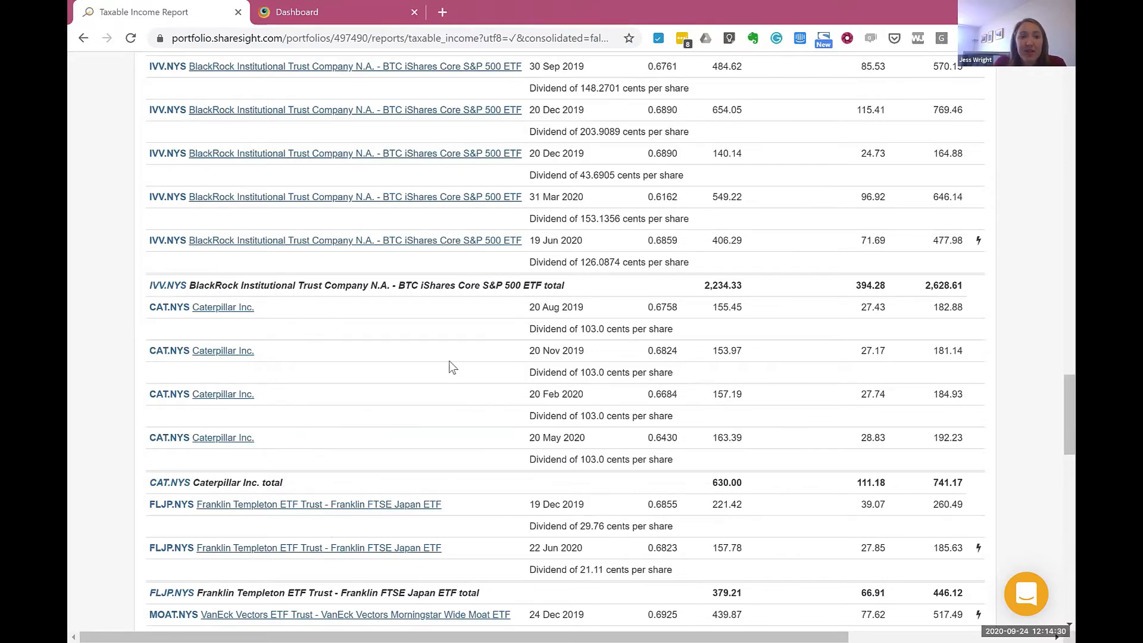
scroll(451, 366, "up", 8)
scroll(444, 368, "up", 7)
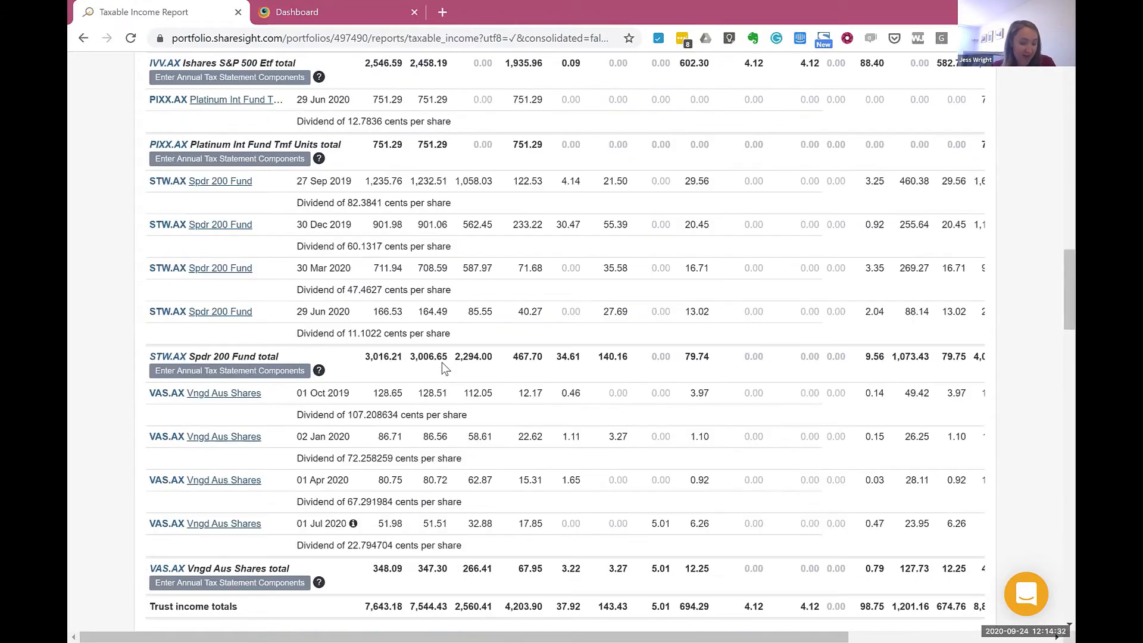
scroll(442, 362, "up", 7)
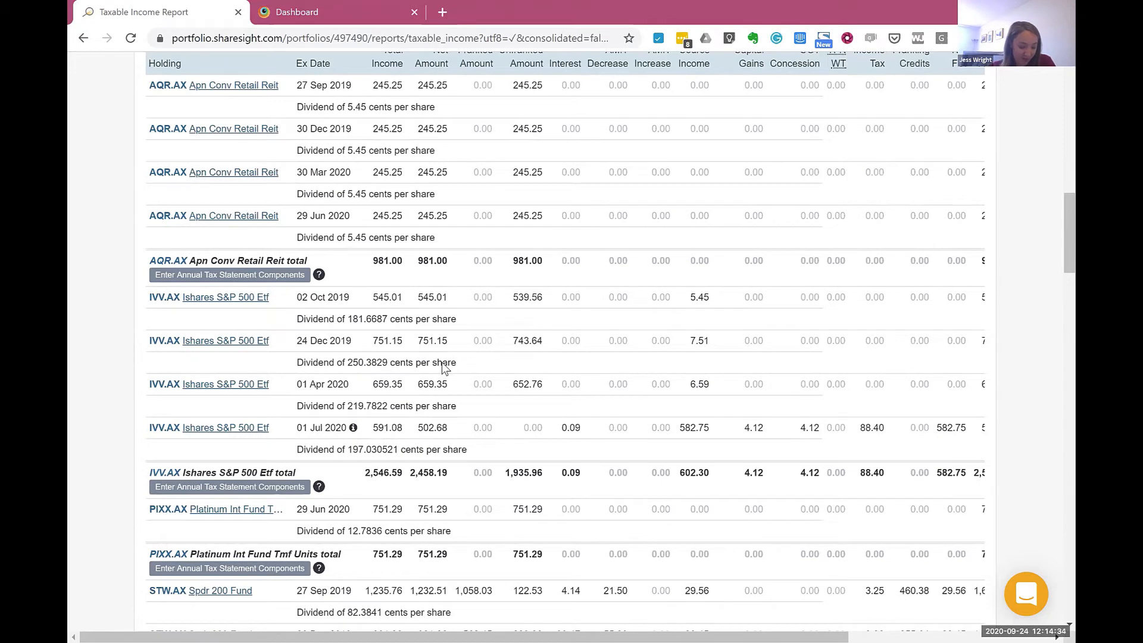
scroll(445, 366, "up", 1)
scroll(523, 262, "up", 10)
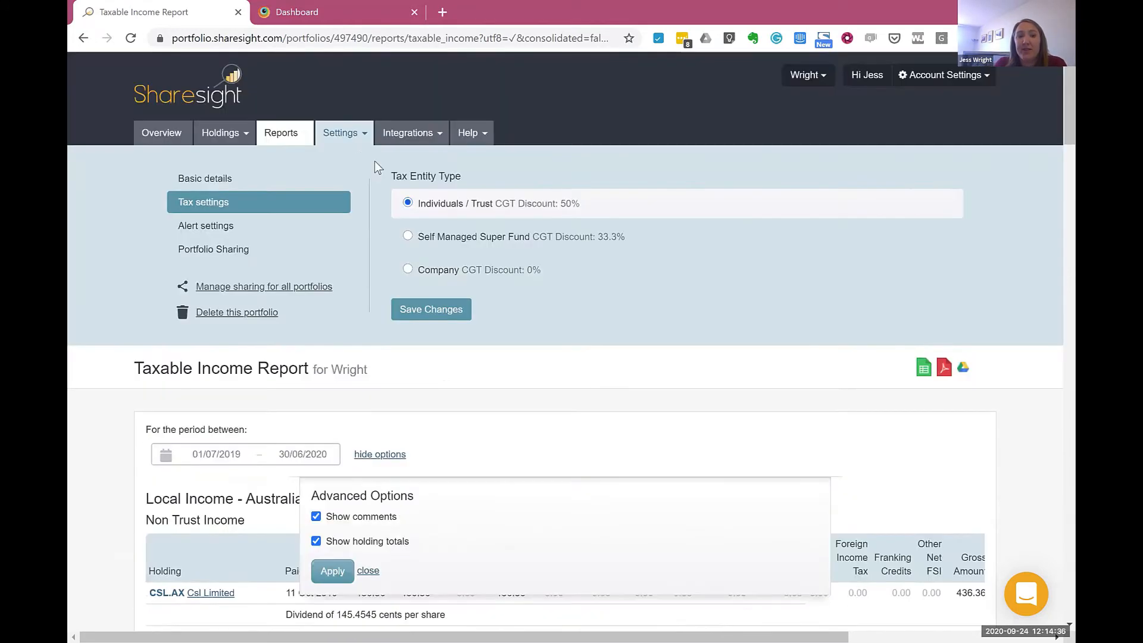
- Open the All Trades Report and set its reporting period to Past Year
left_click(276, 135)
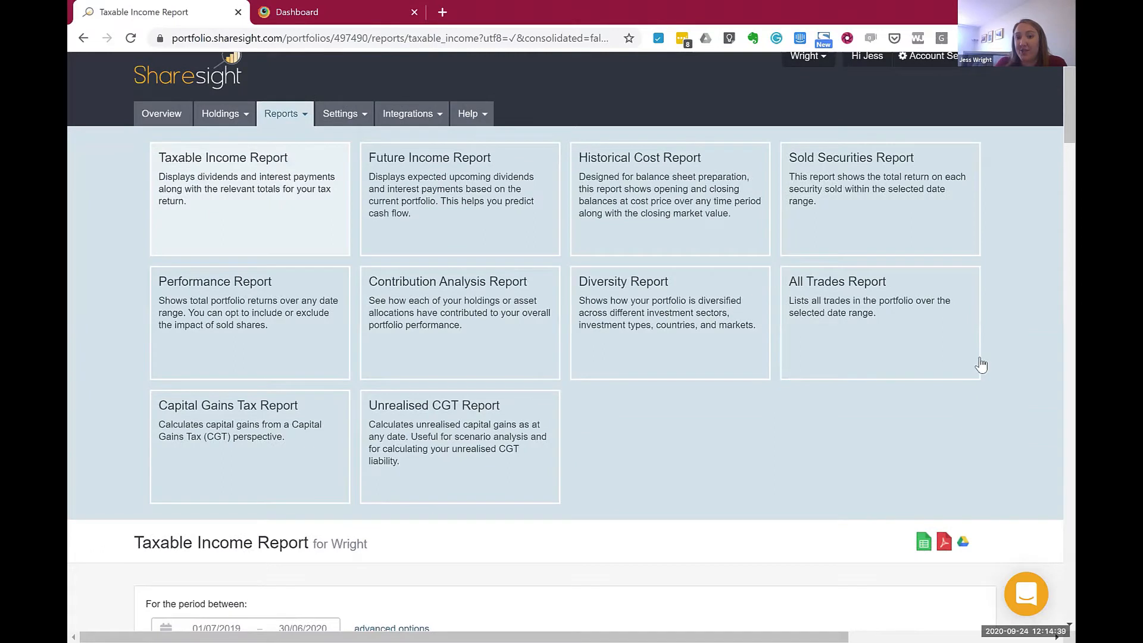
left_click(917, 332)
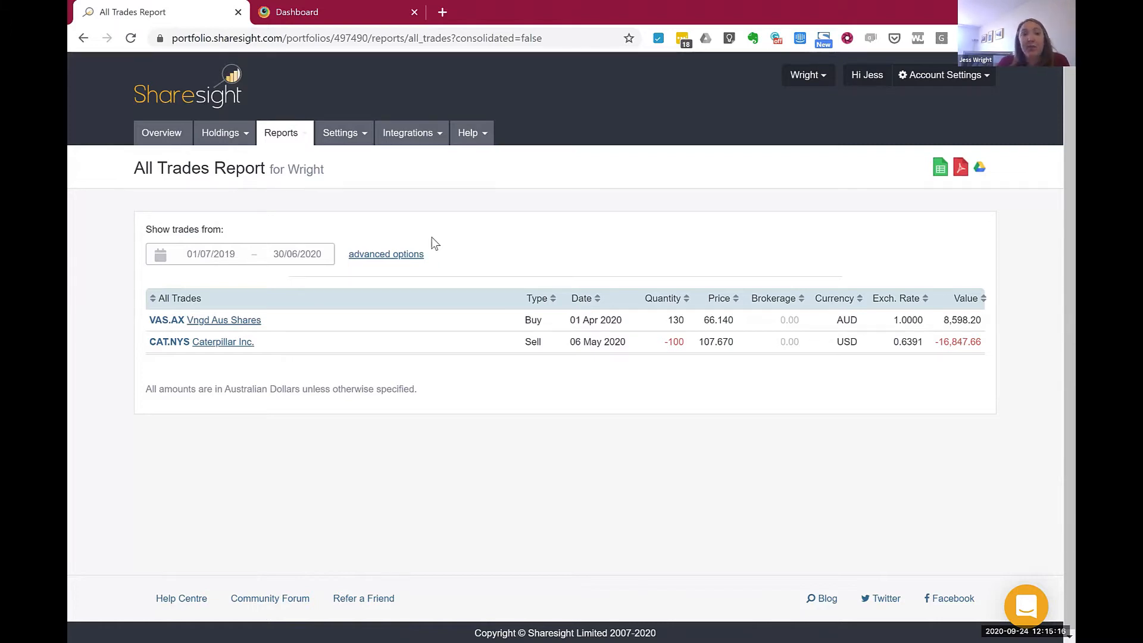
left_click(279, 255)
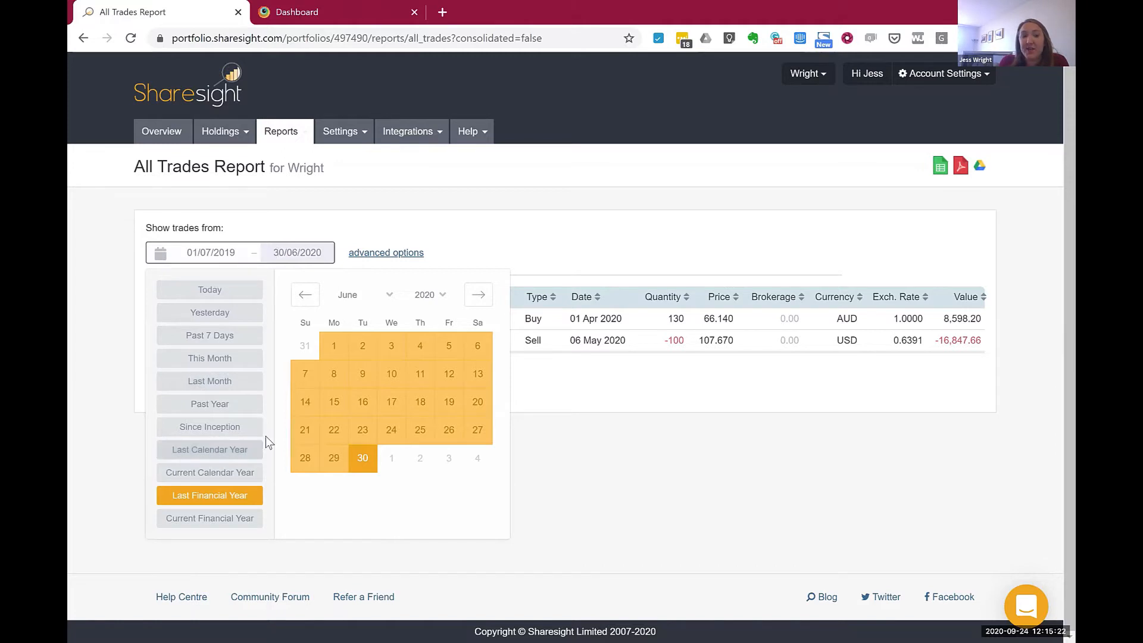
left_click(237, 408)
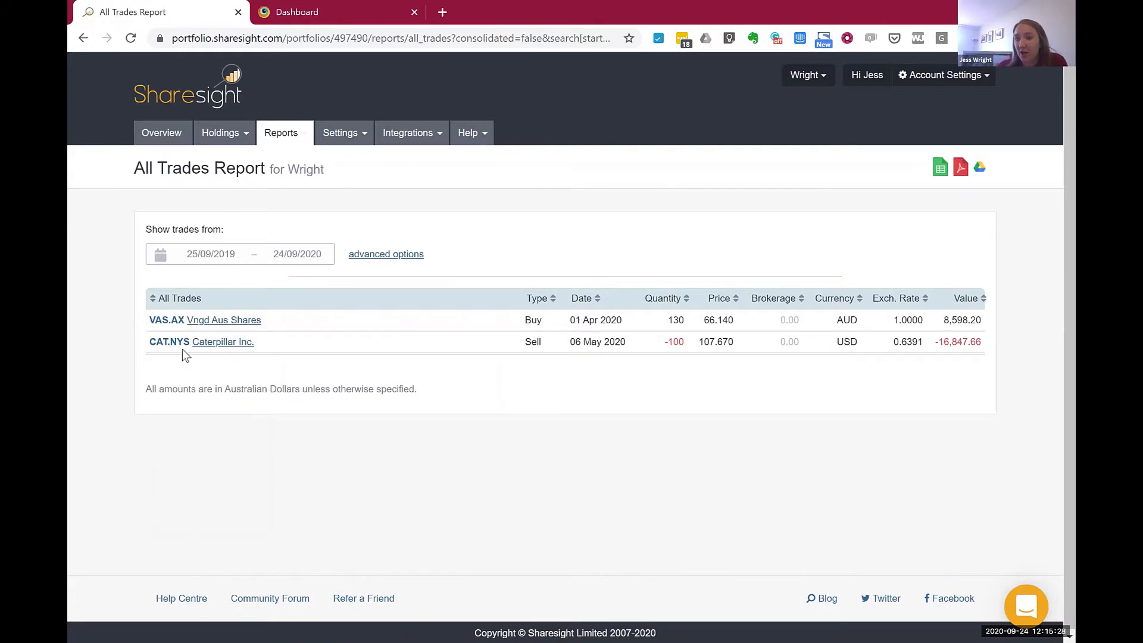
- Include adjustments in the All Trades Report through its advanced options and apply the change
left_click(364, 254)
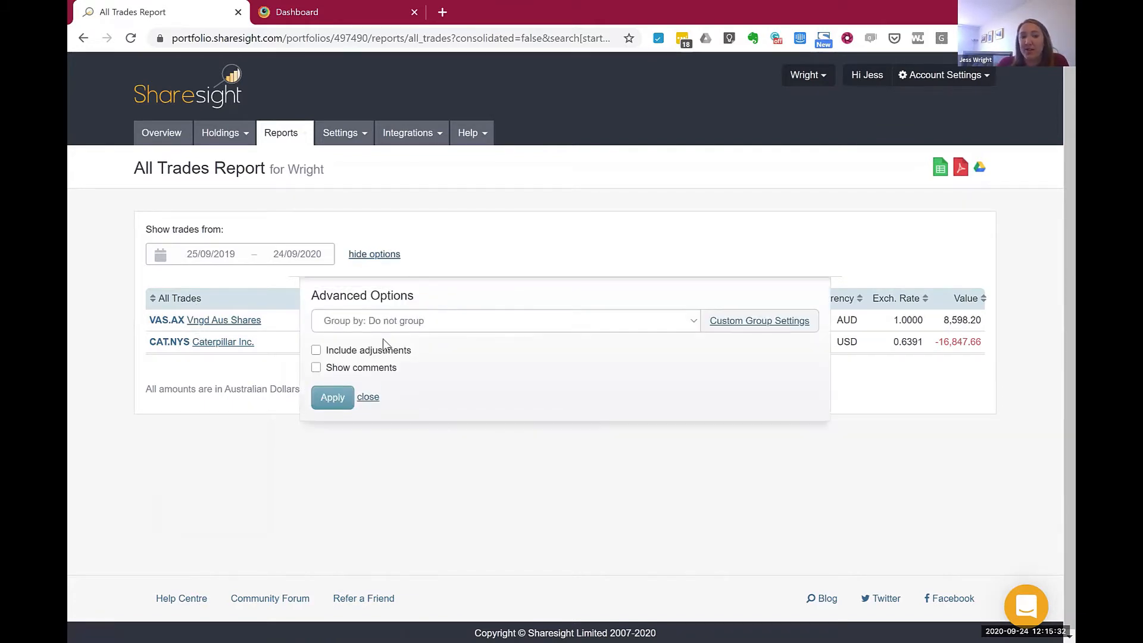
left_click(316, 350)
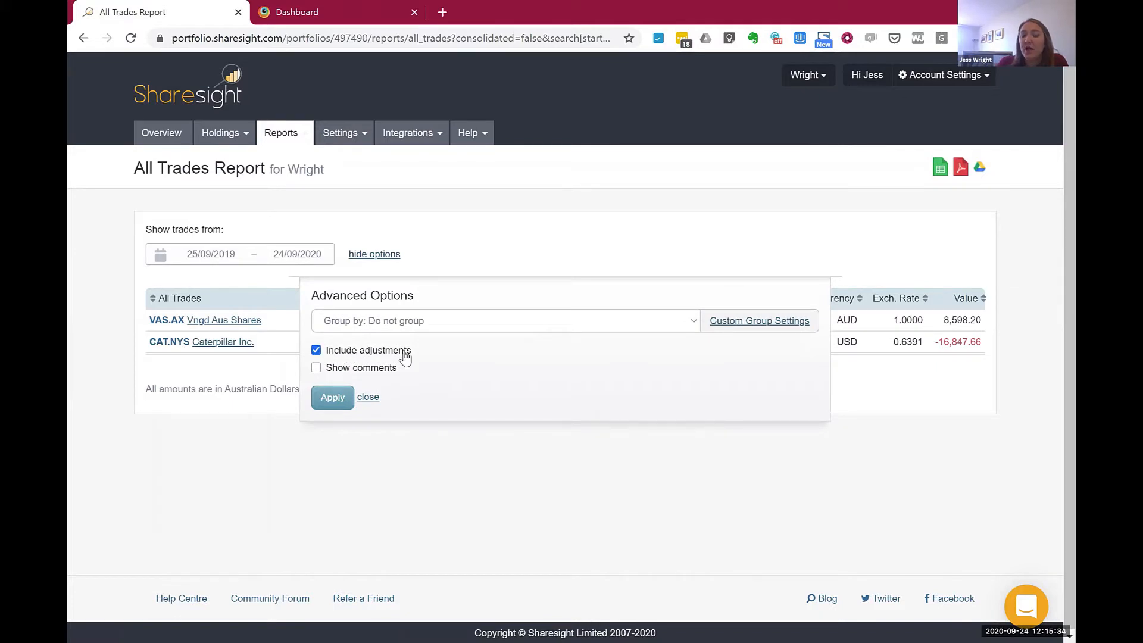
left_click(331, 403)
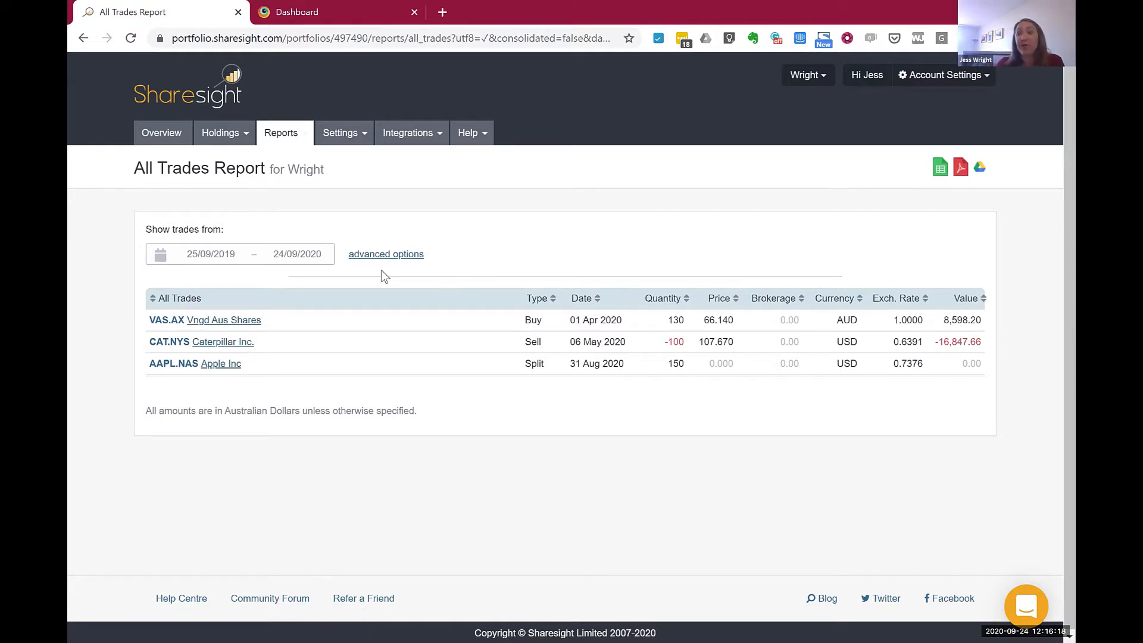
- Open the Contribution Analysis Report and look over its performance graph and the table of all holdings
left_click(276, 134)
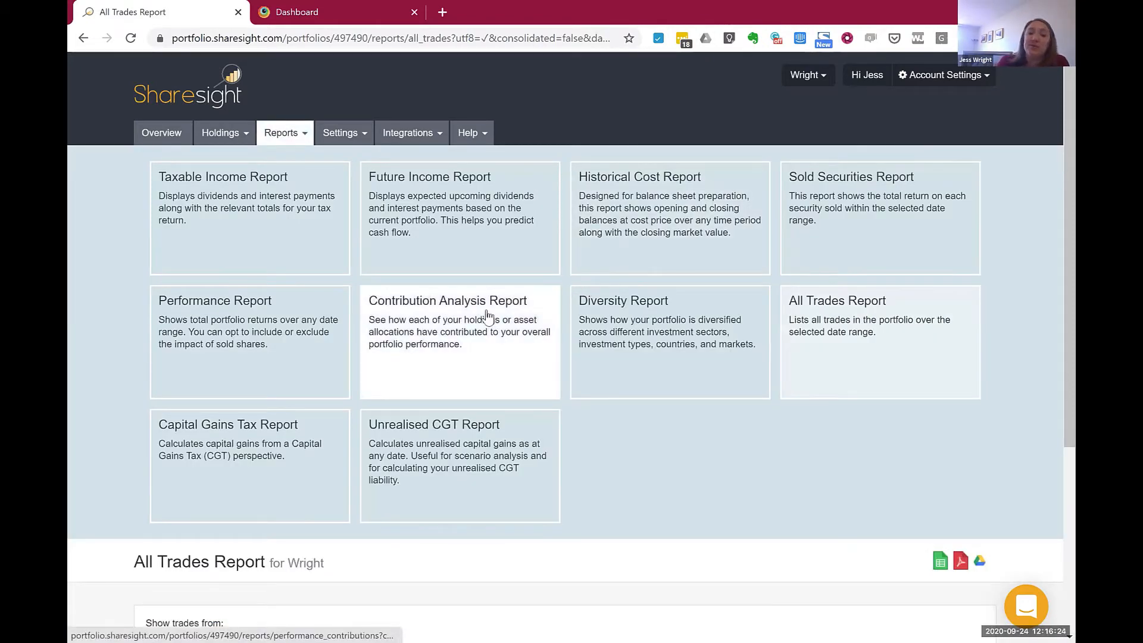
left_click(462, 351)
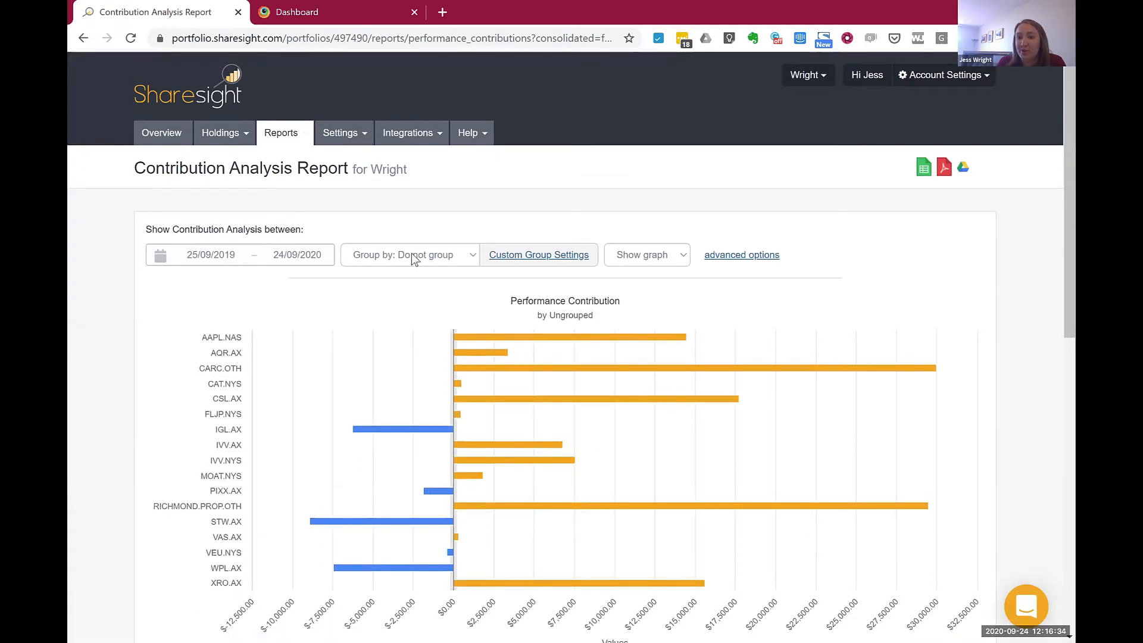
scroll(412, 252, "down", 10)
scroll(412, 262, "up", 4)
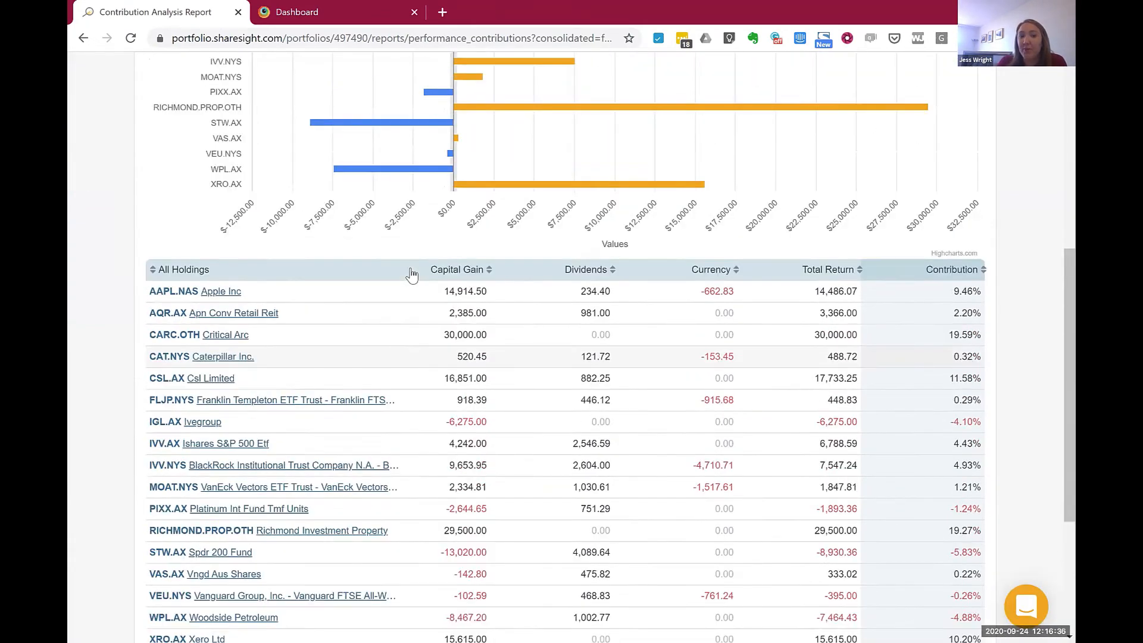
scroll(420, 269, "up", 7)
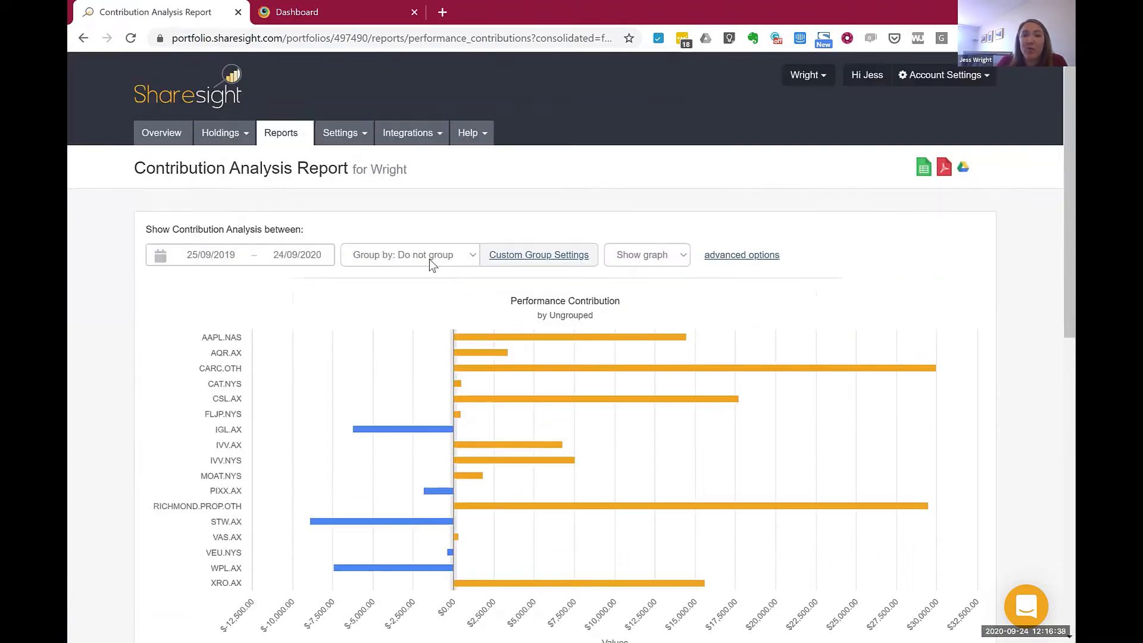
- Review the available groupings, keep the report ungrouped, and inspect the contribution details of CARC.OTH in the graph
left_click(430, 258)
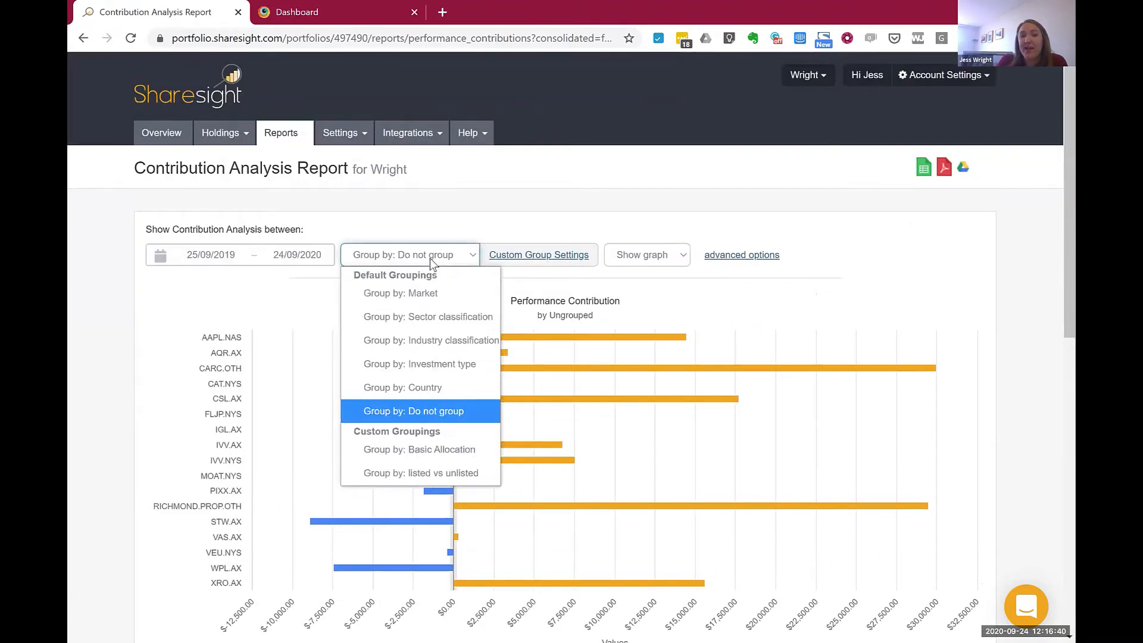
left_click(387, 412)
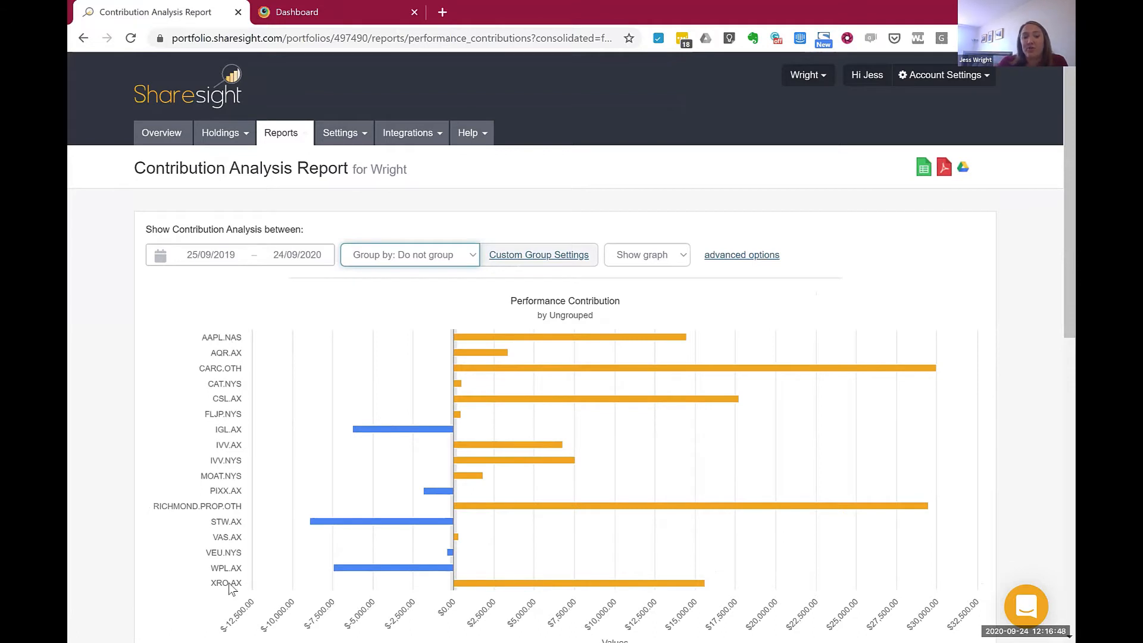
mouse_move(411, 434)
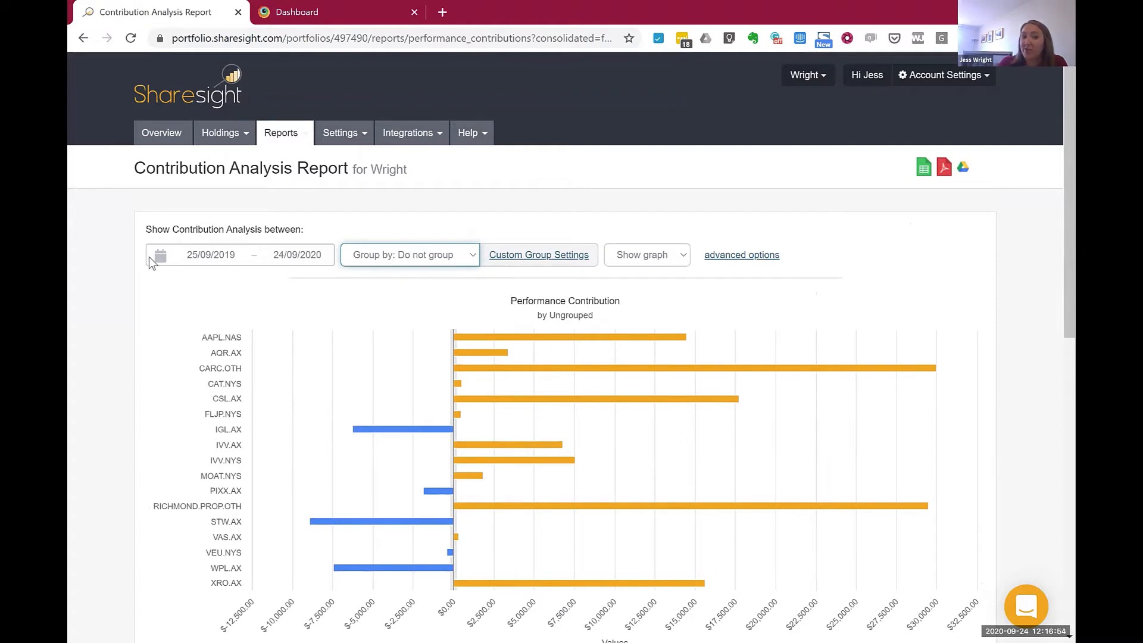
mouse_move(522, 368)
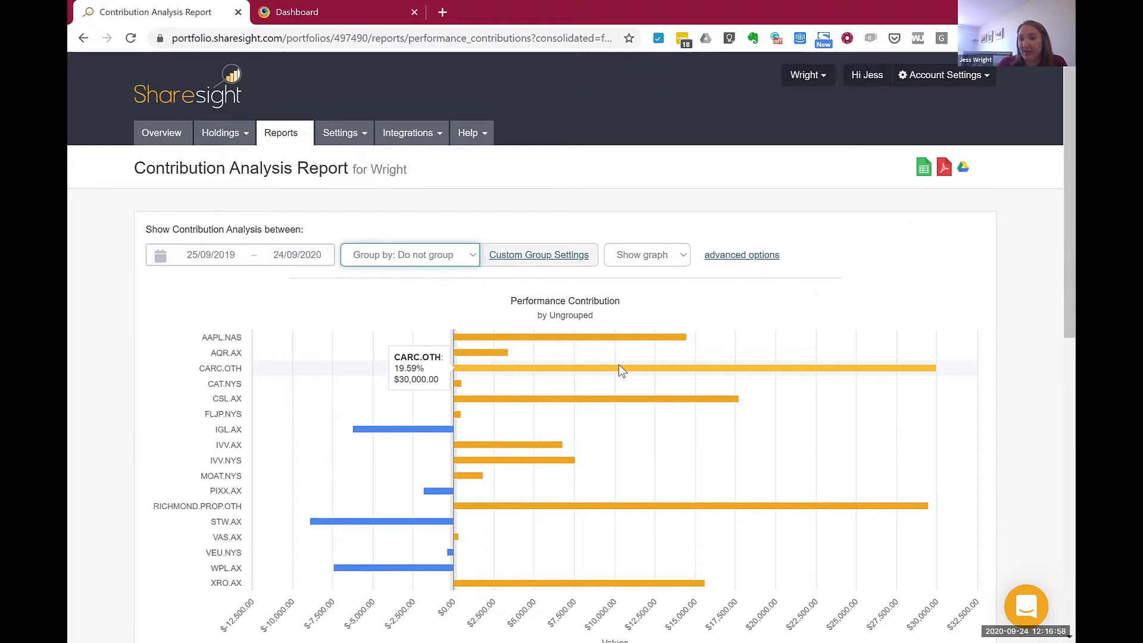
- Set the Contribution Analysis Report's start date to 01/03/2020, keeping 24/09/2020 as the end date, and apply the period
left_click(239, 254)
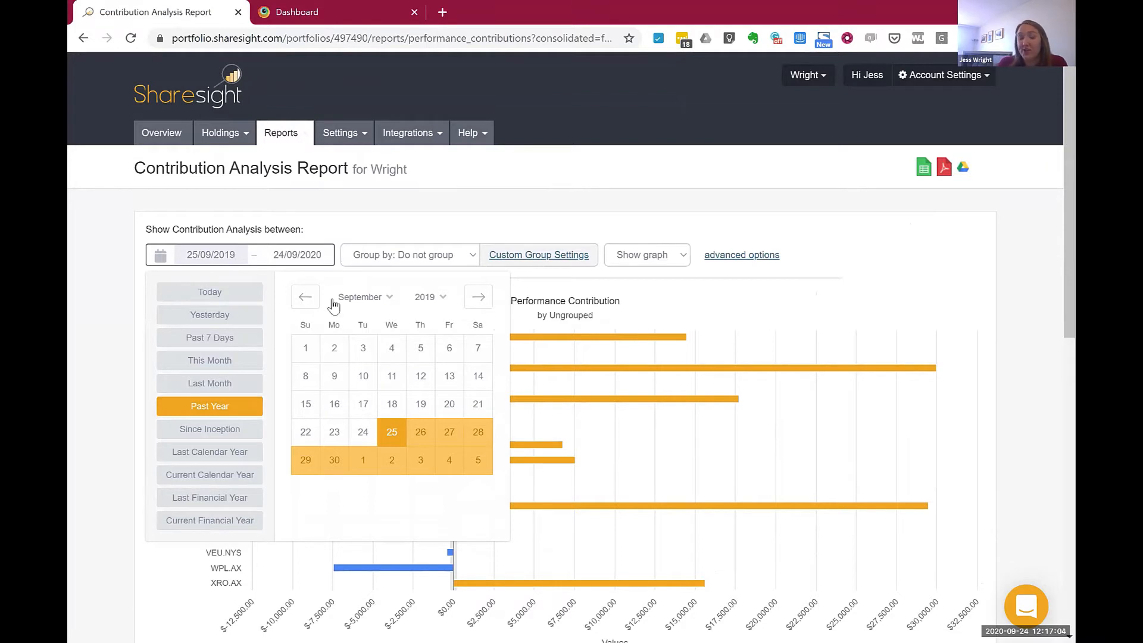
left_click(360, 297)
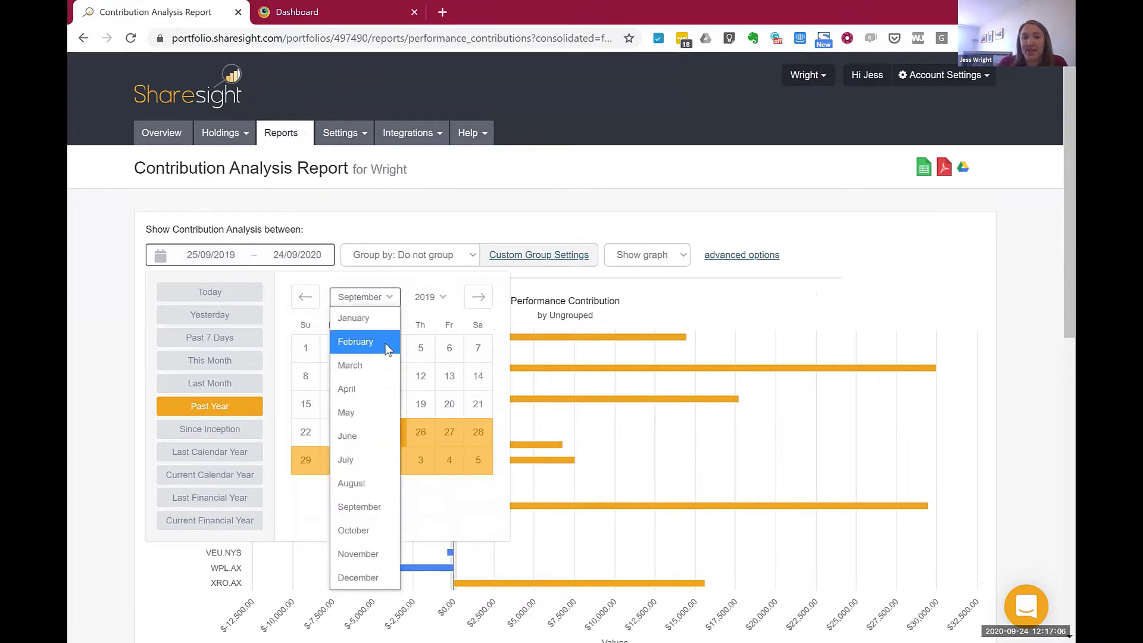
left_click(373, 365)
left_click(430, 293)
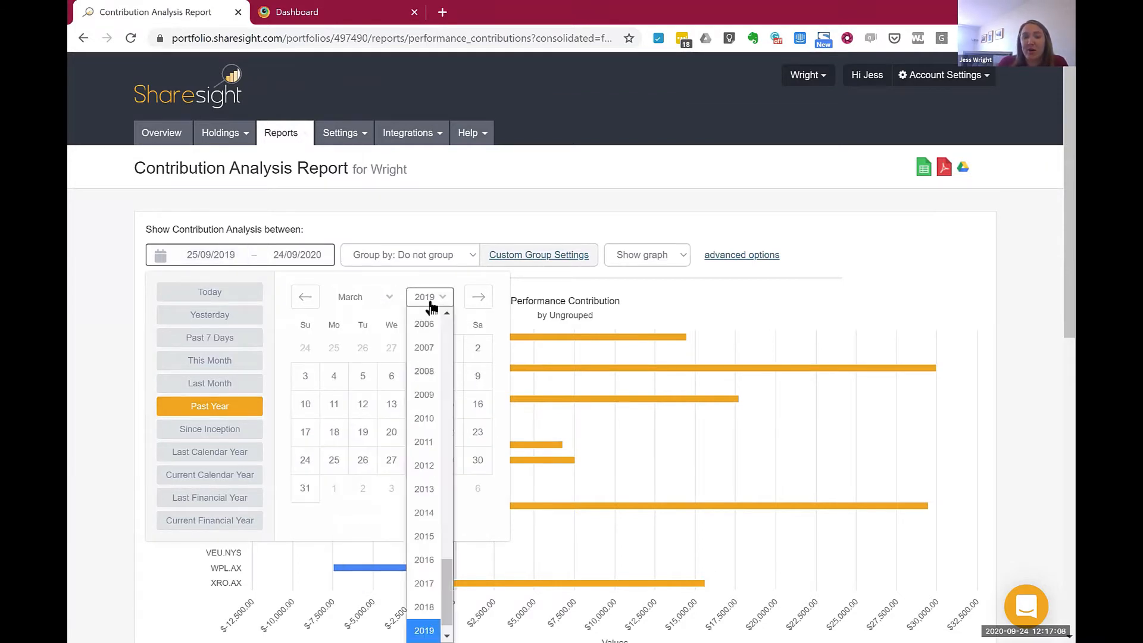
scroll(440, 575, "down", 2)
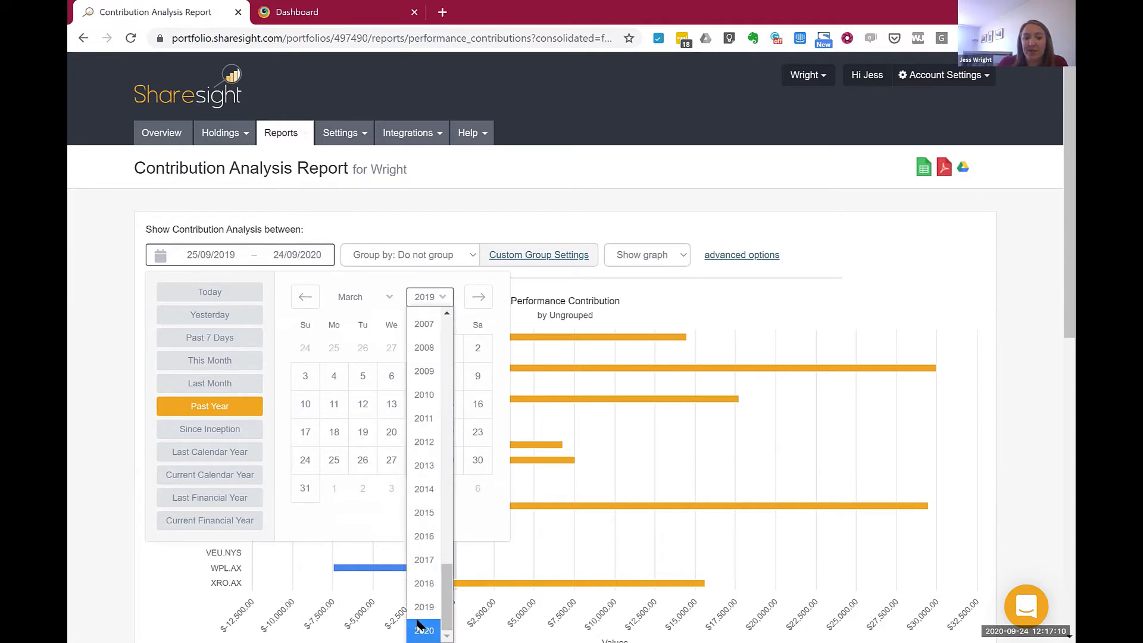
left_click(422, 630)
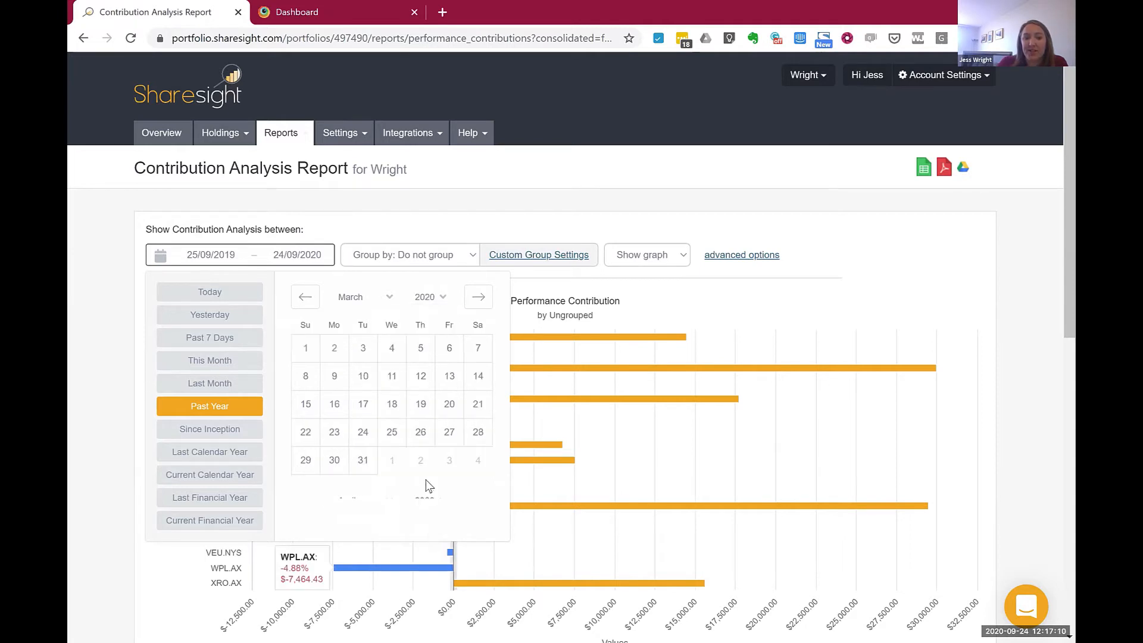
left_click(305, 348)
left_click(418, 430)
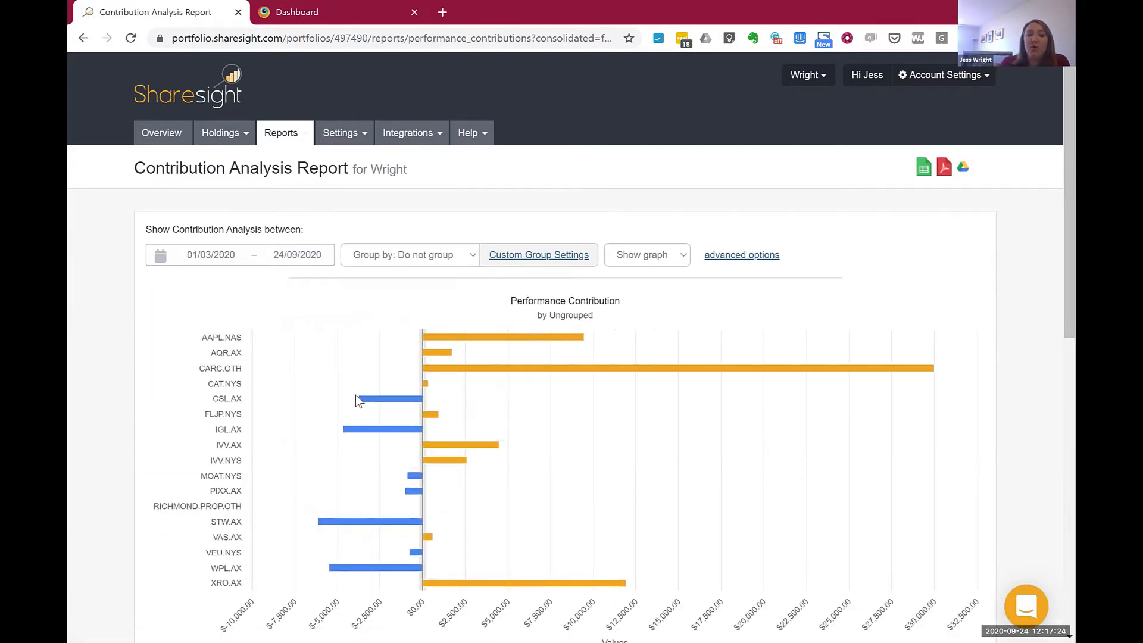
- Look over the contribution graph and holdings table for the new period, and open the Performance Report
mouse_move(380, 432)
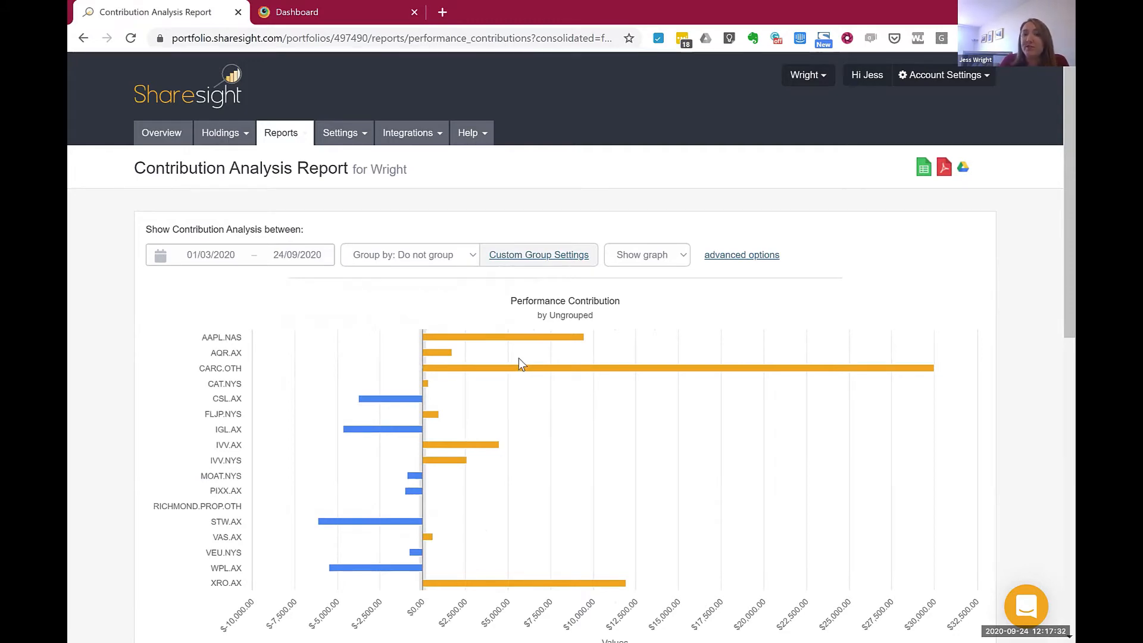
scroll(520, 360, "down", 4)
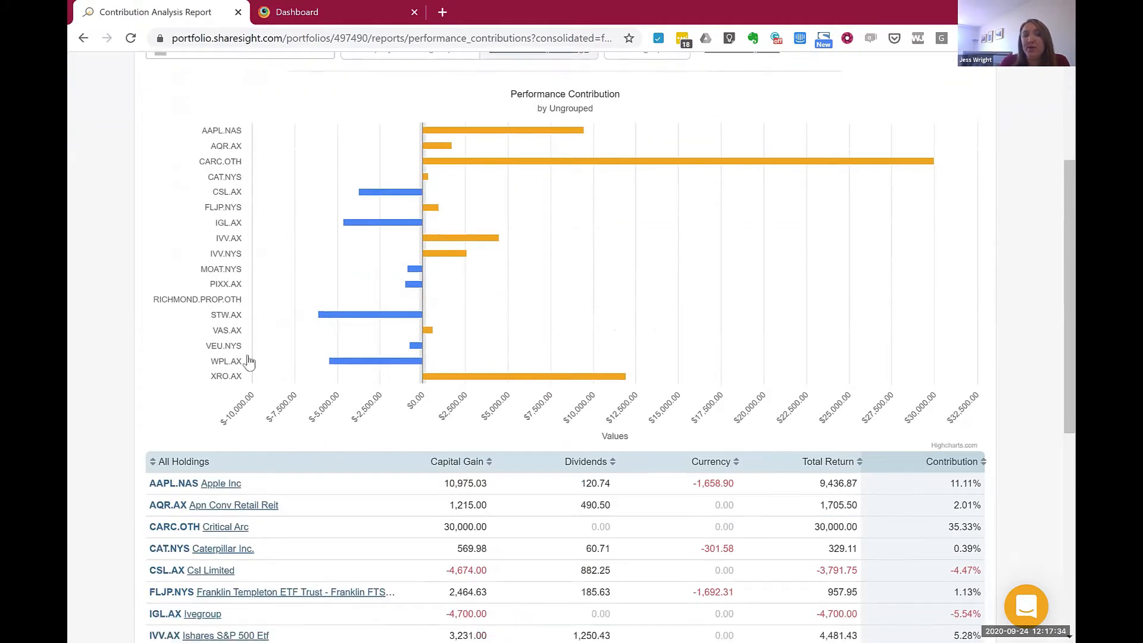
scroll(249, 362, "down", 2)
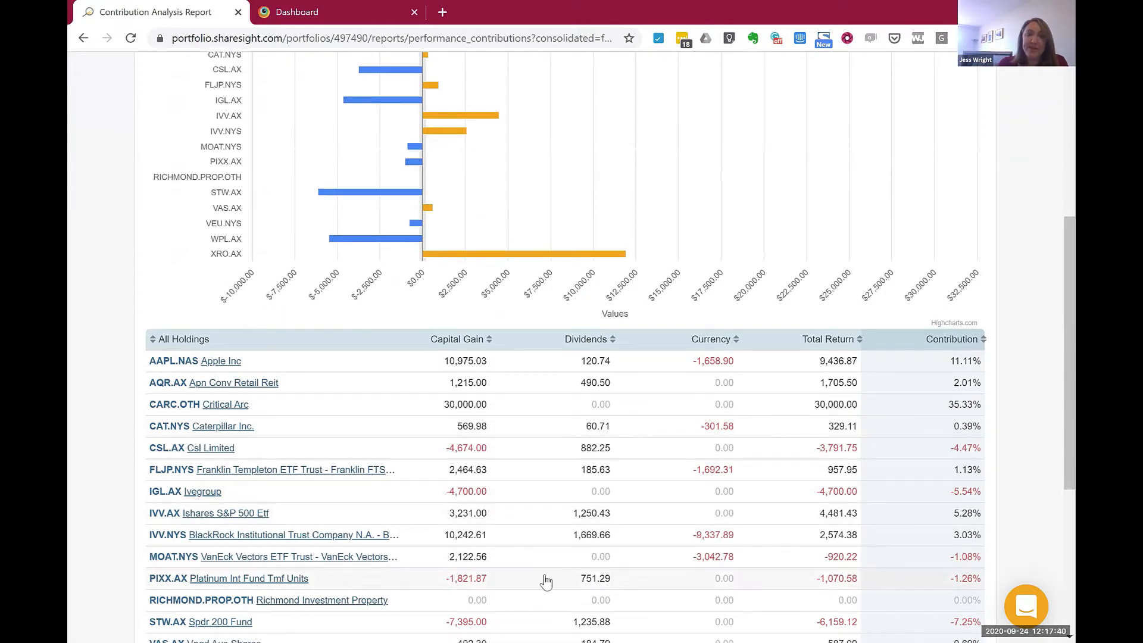
scroll(546, 580, "up", 4)
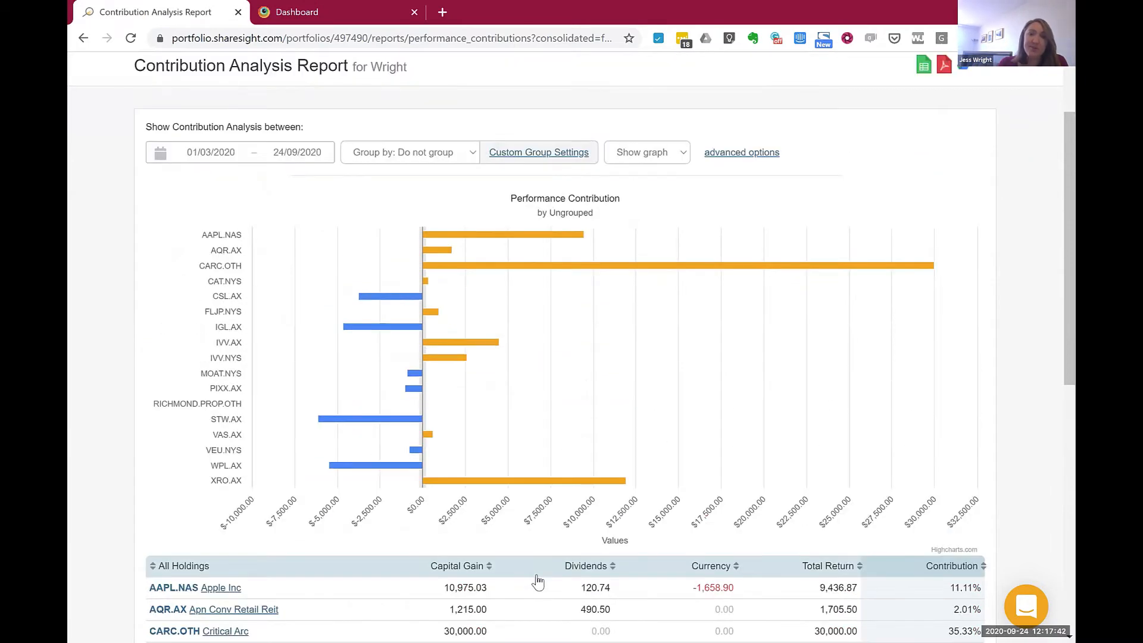
scroll(538, 581, "up", 1)
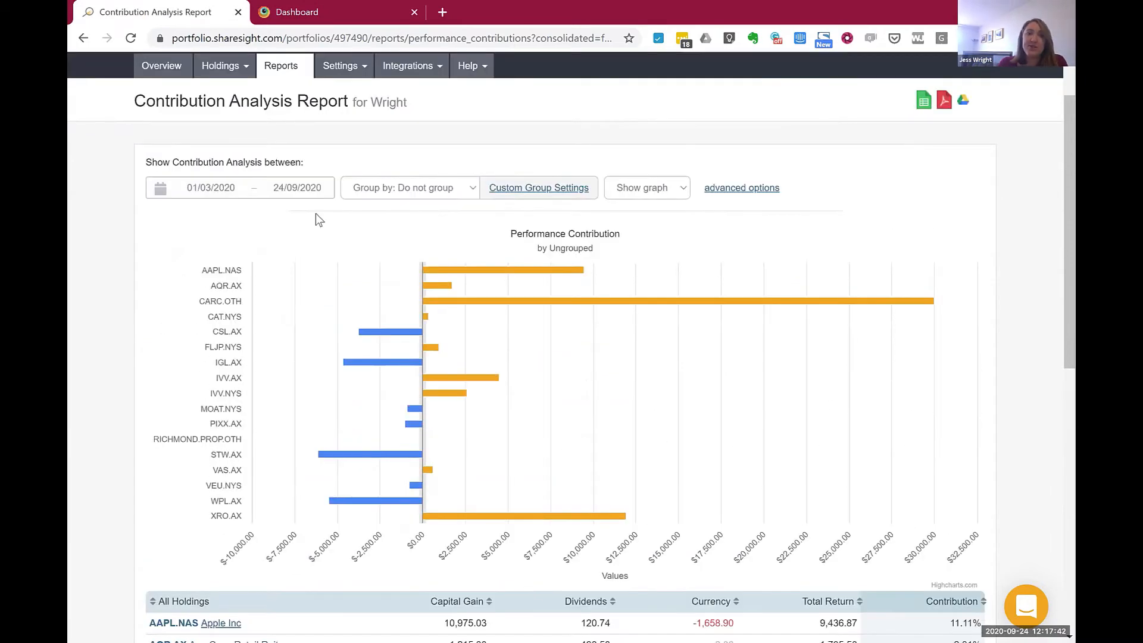
left_click(282, 70)
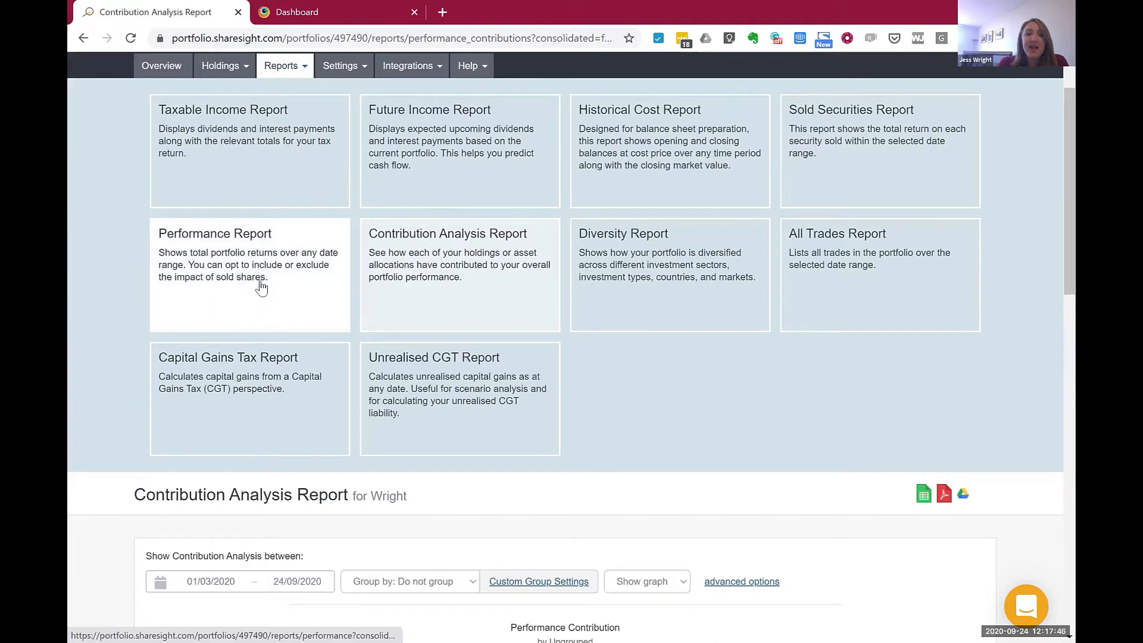
left_click(355, 203)
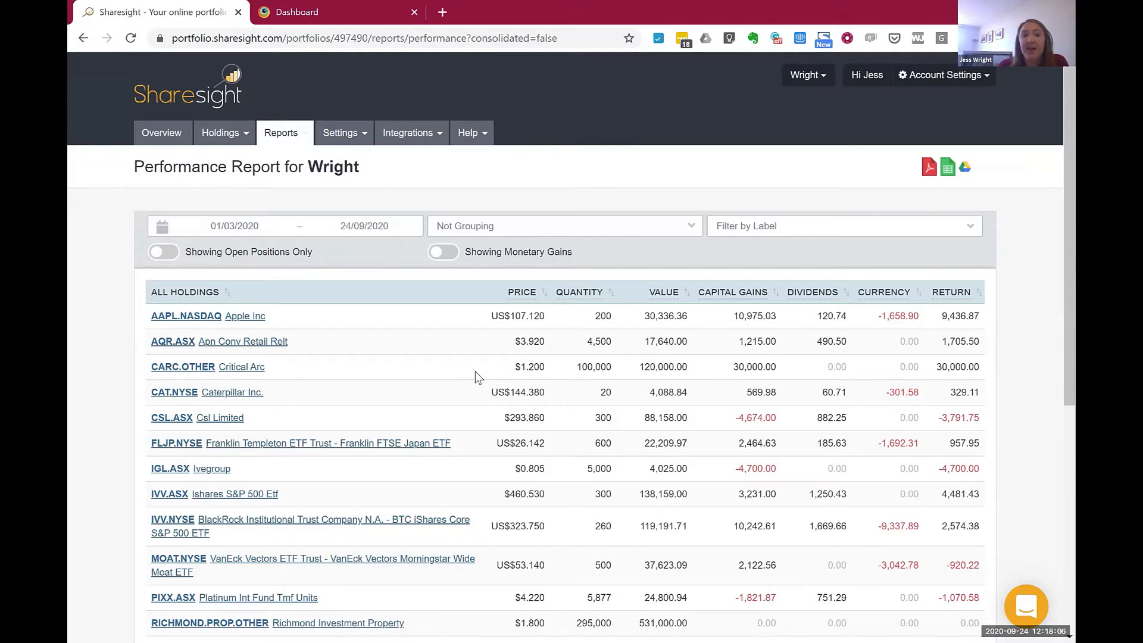
left_click(387, 231)
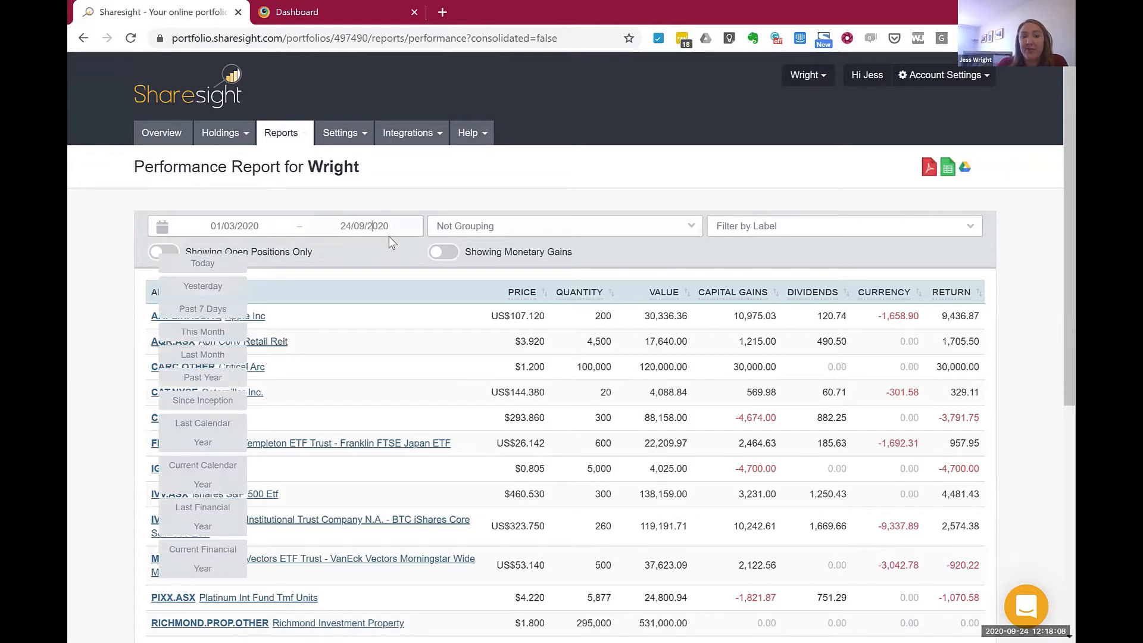
scroll(428, 379, "down", 1)
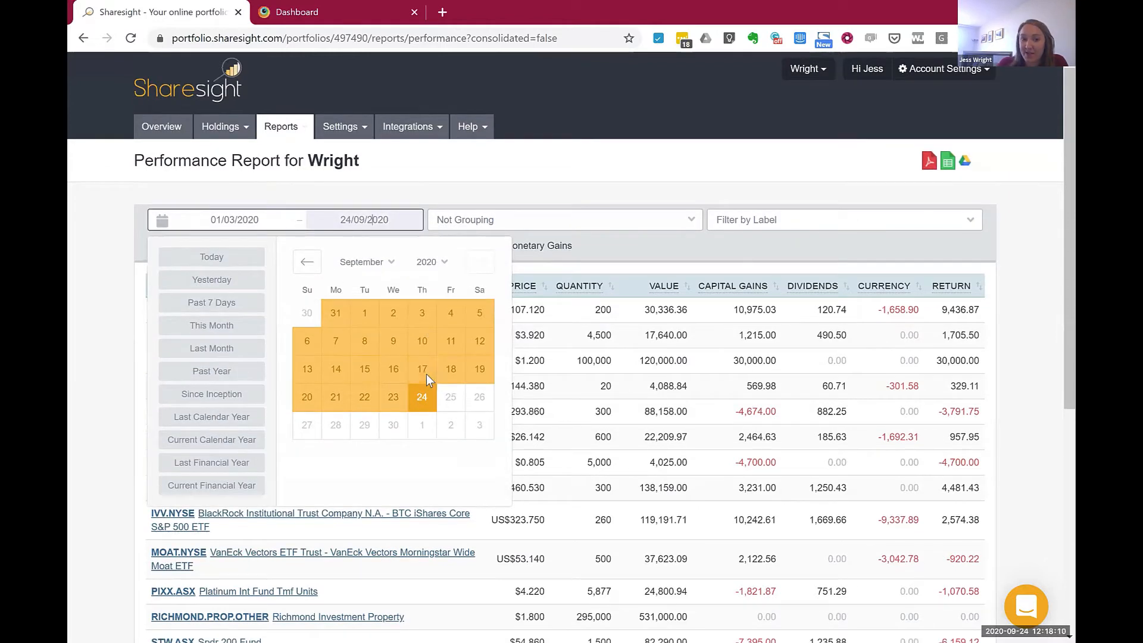
left_click(301, 270)
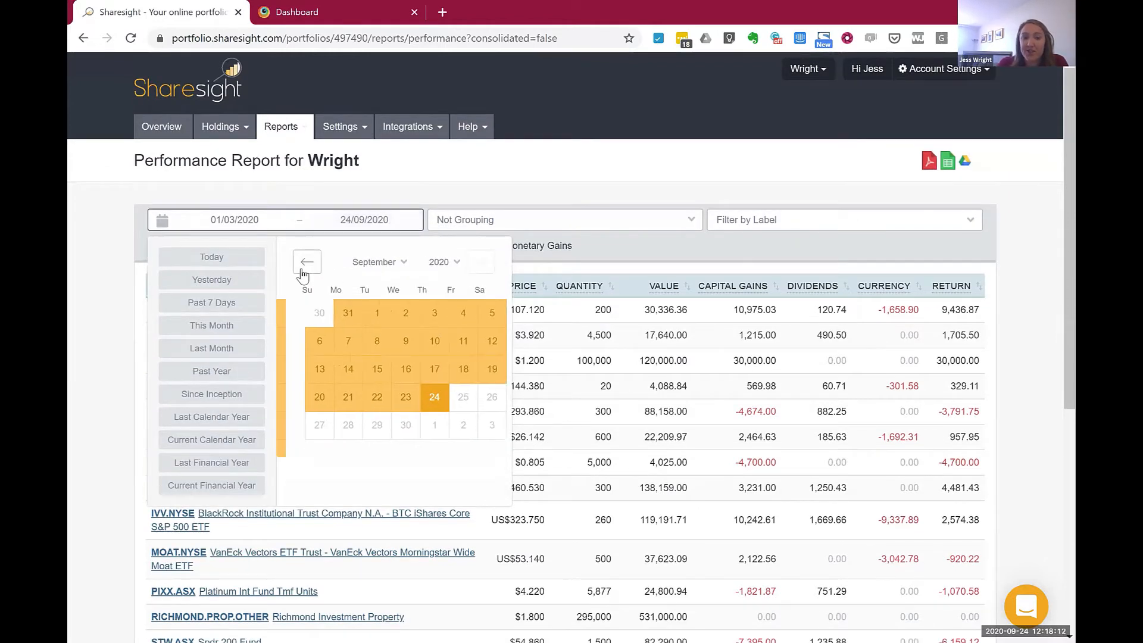
left_click(302, 270)
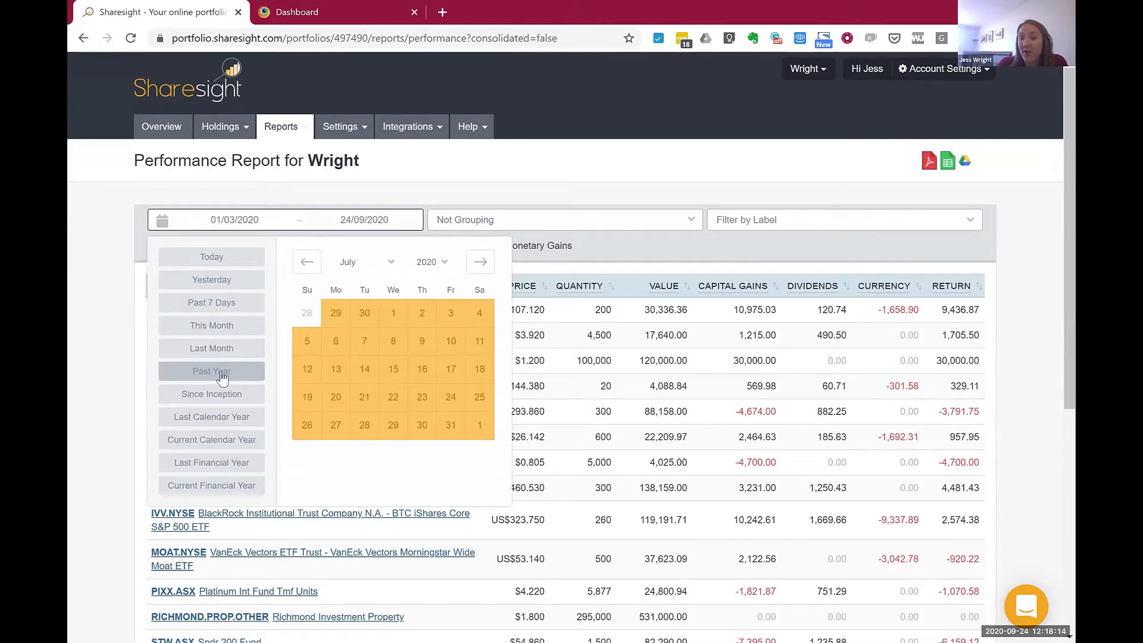
scroll(309, 382, "up", 1)
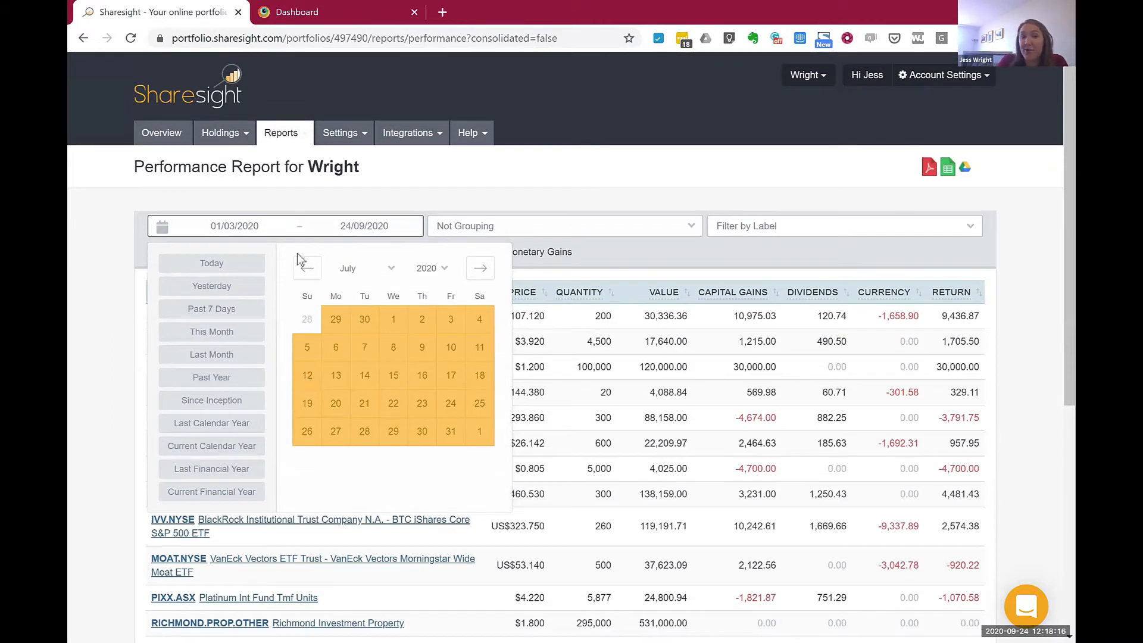
left_click(354, 272)
left_click(368, 342)
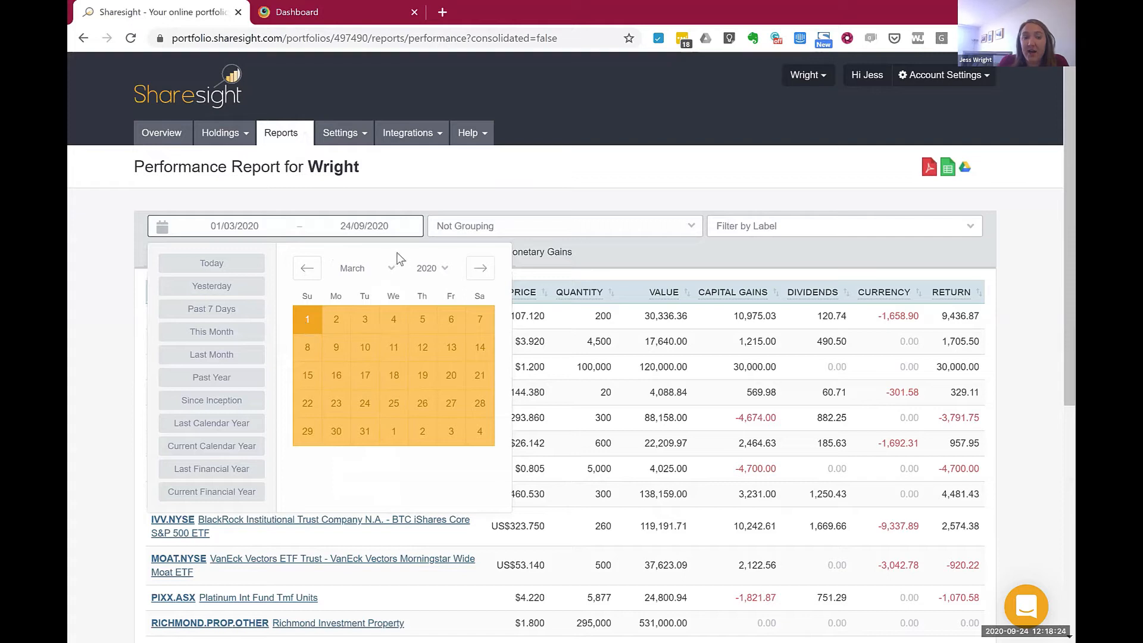
left_click(479, 272)
left_click(479, 273)
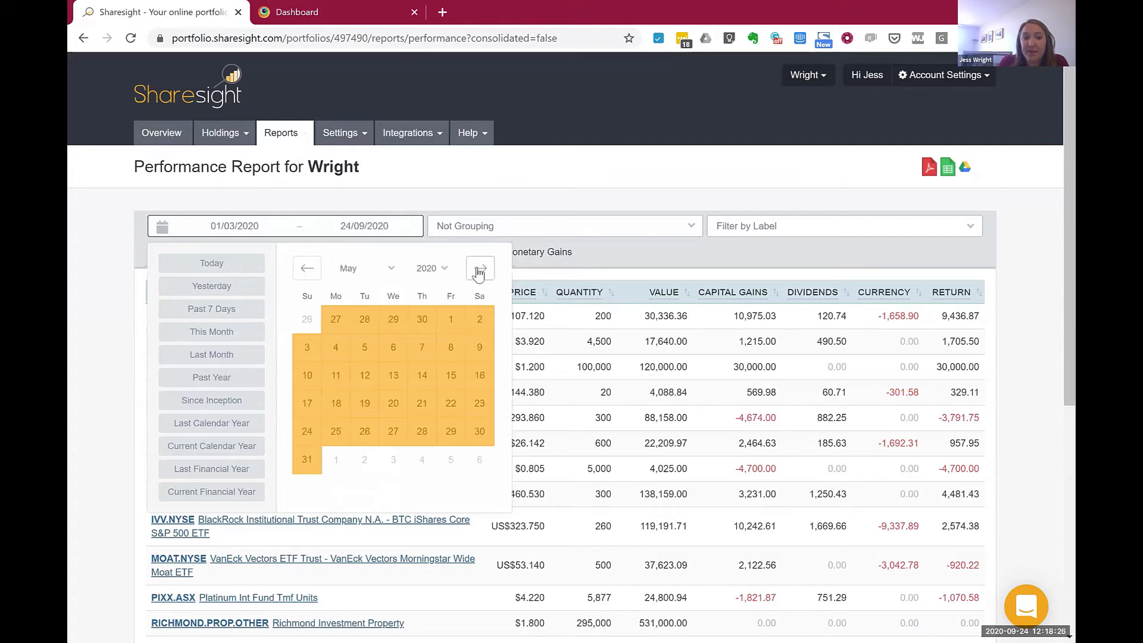
left_click(480, 273)
left_click(480, 273)
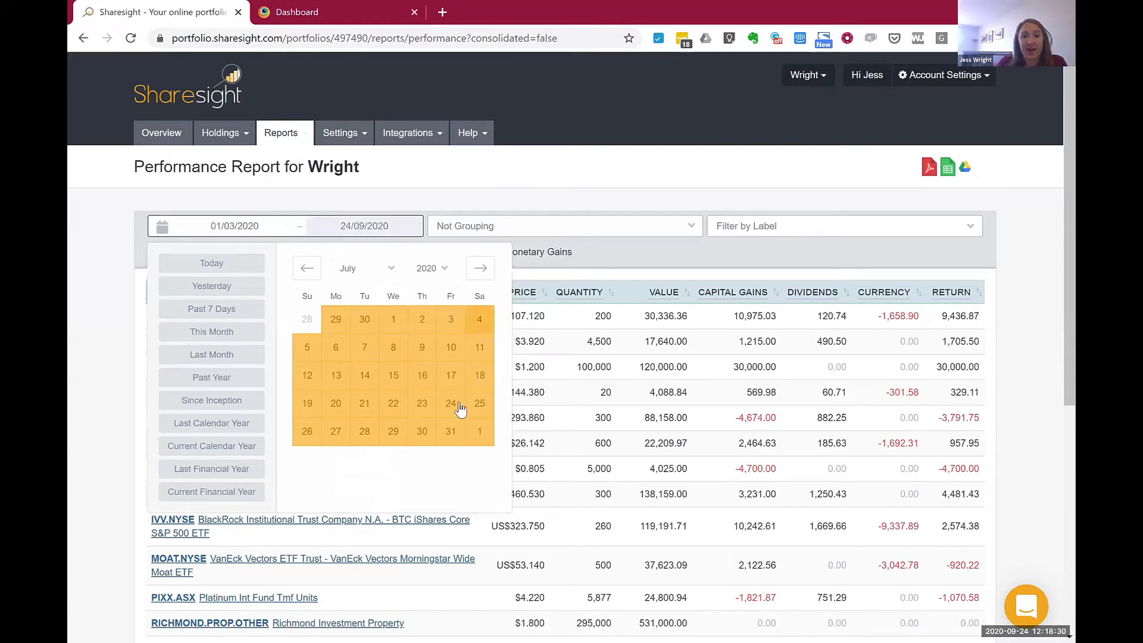
left_click(479, 273)
left_click(480, 273)
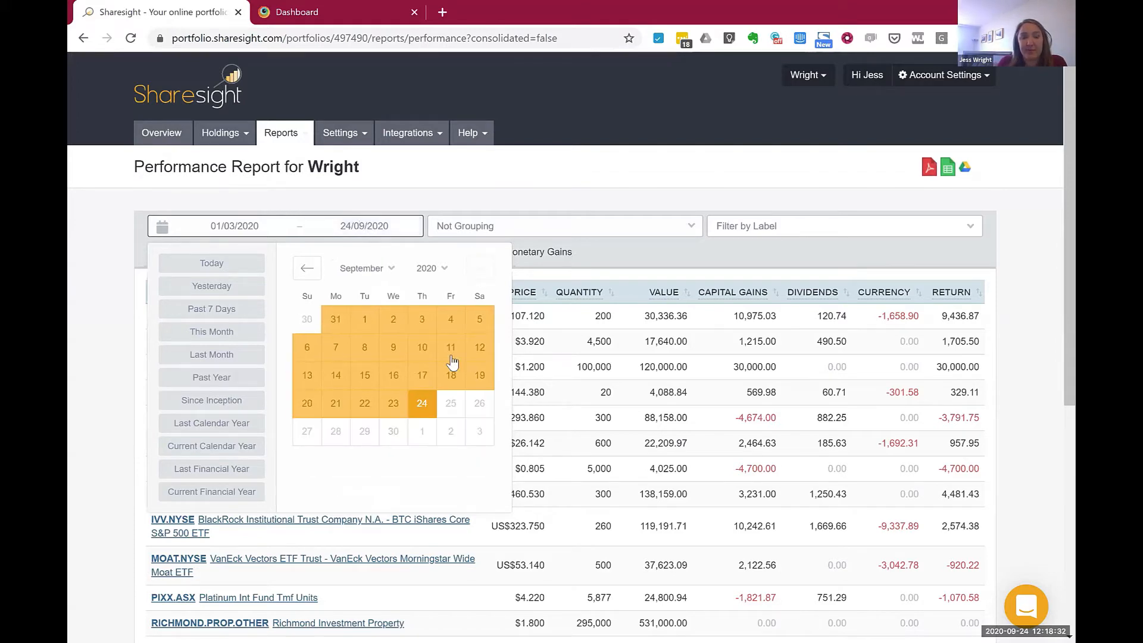
left_click(567, 501)
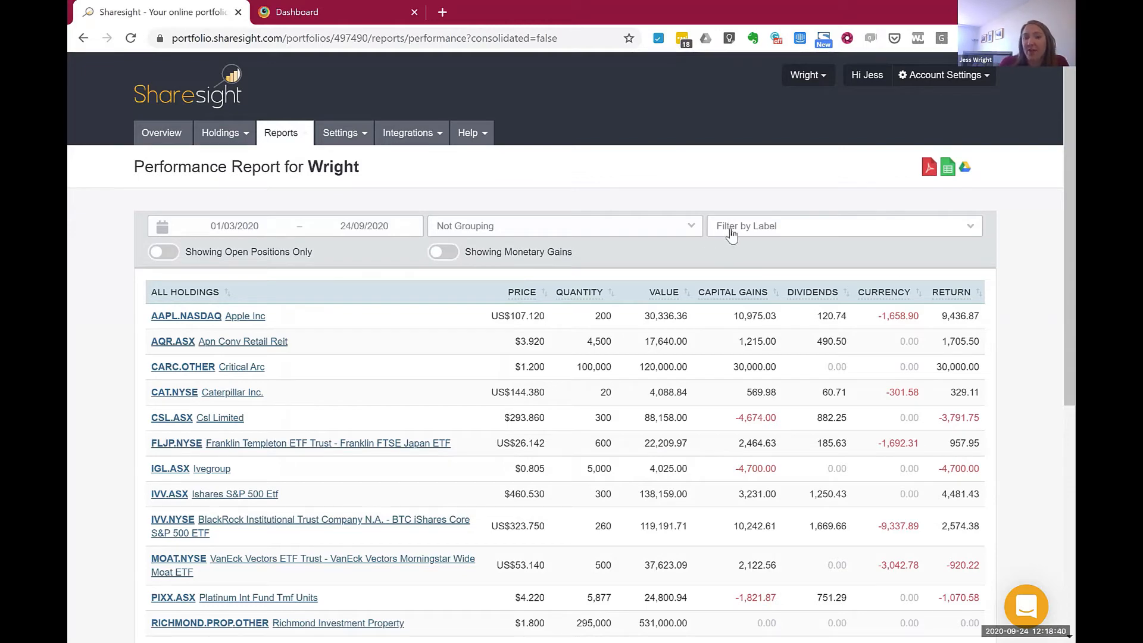
- Open label management from the Performance Report's label filter and name a new label "broker A"
scroll(786, 162, "down", 1)
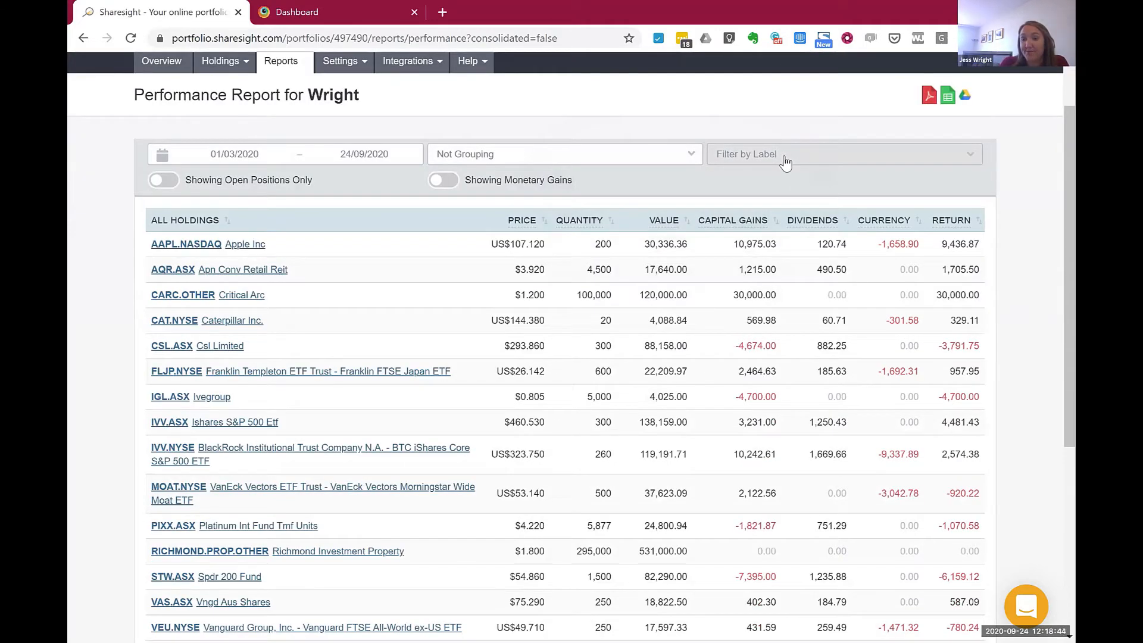
left_click(786, 162)
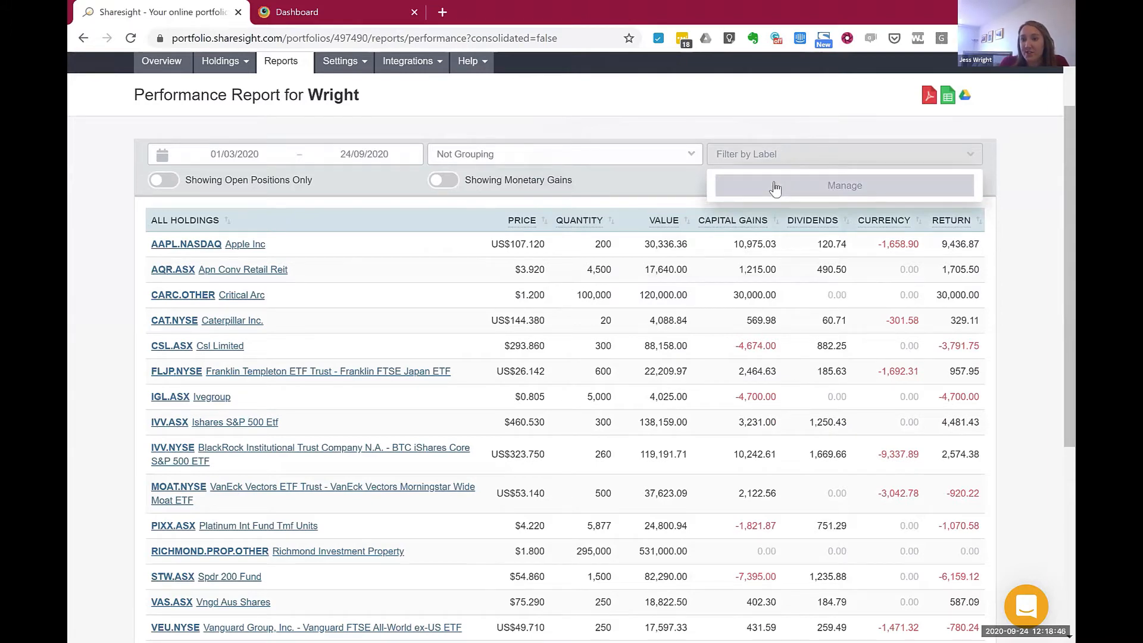
left_click(775, 186)
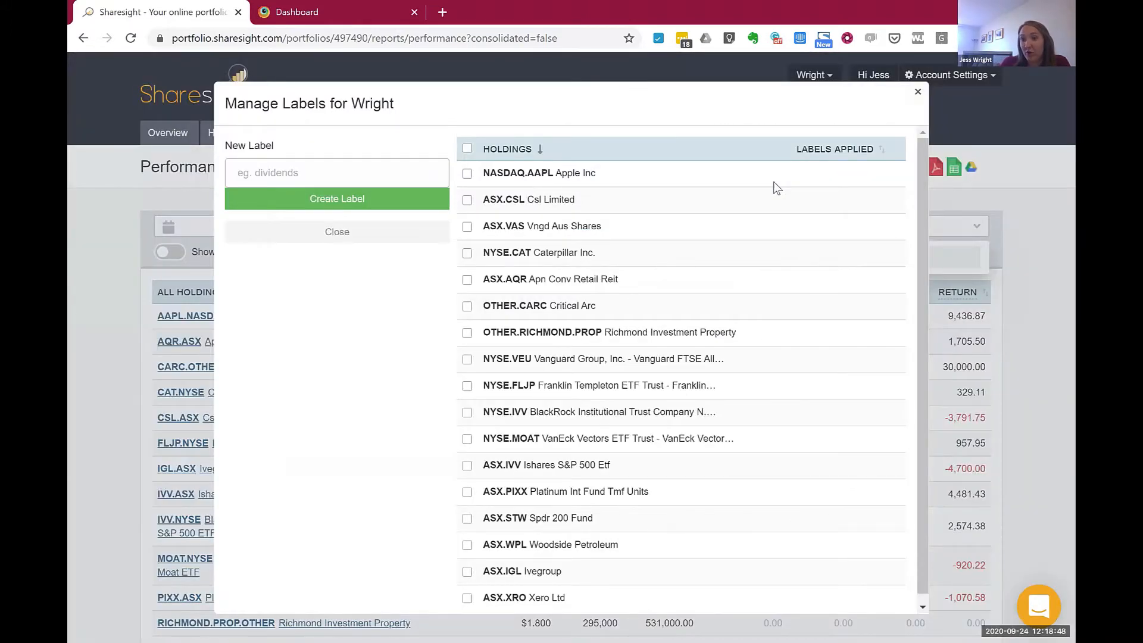
left_click(256, 173)
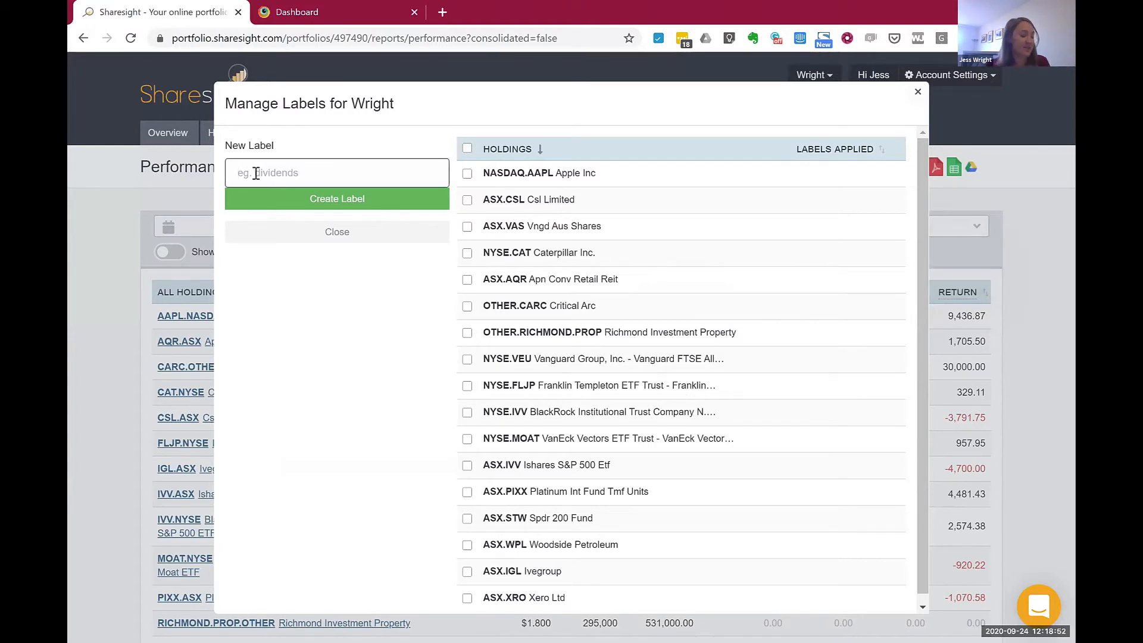
type("broke")
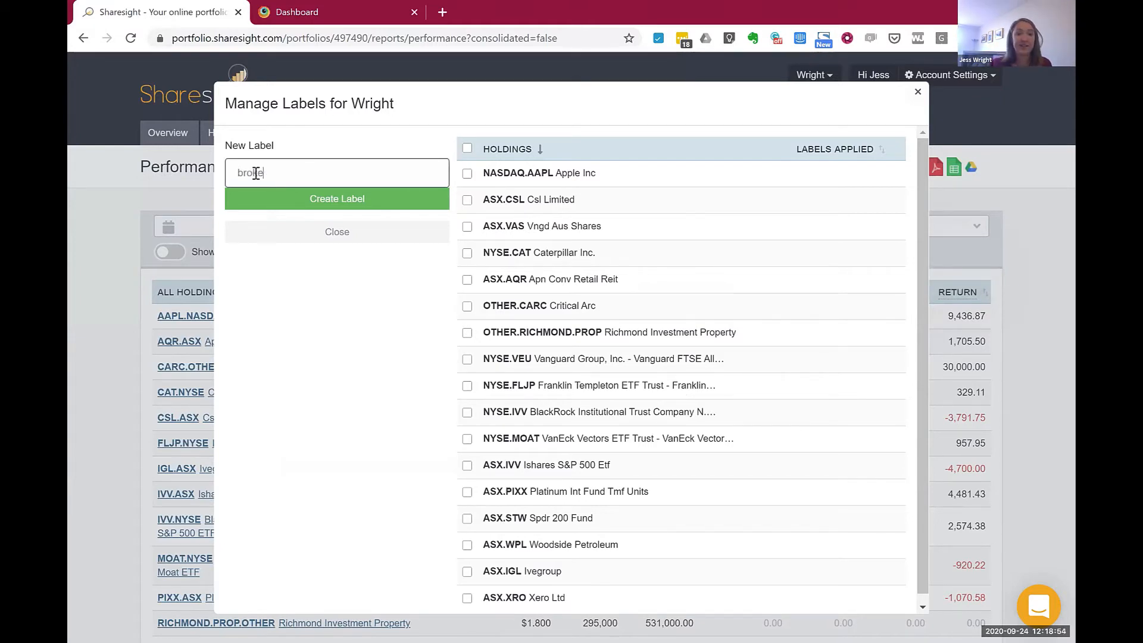
type("r ")
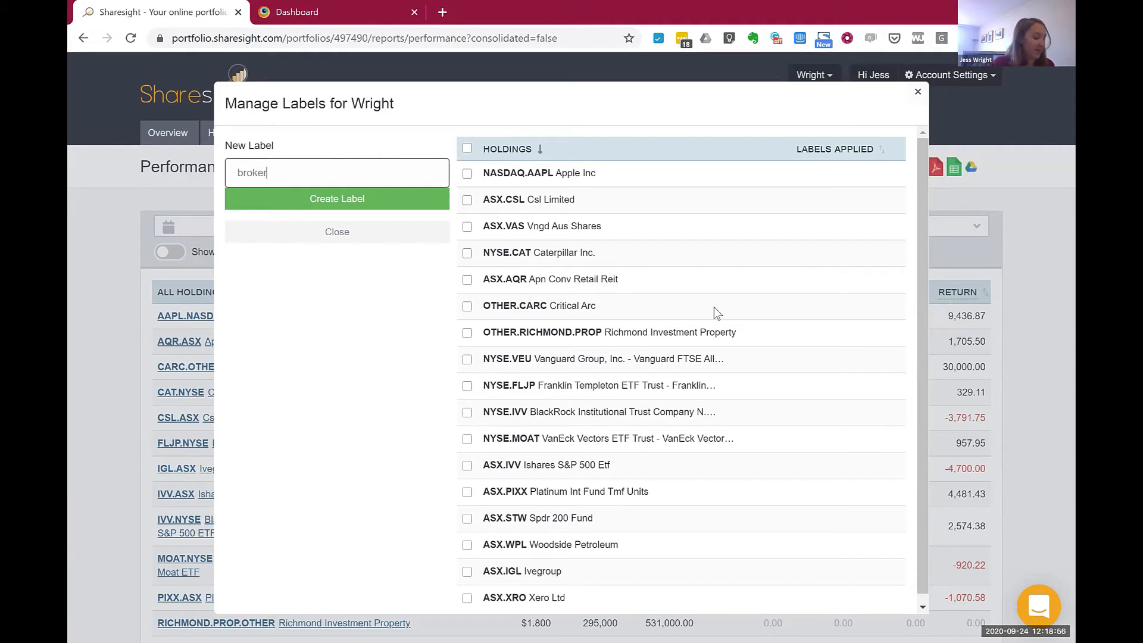
type("A")
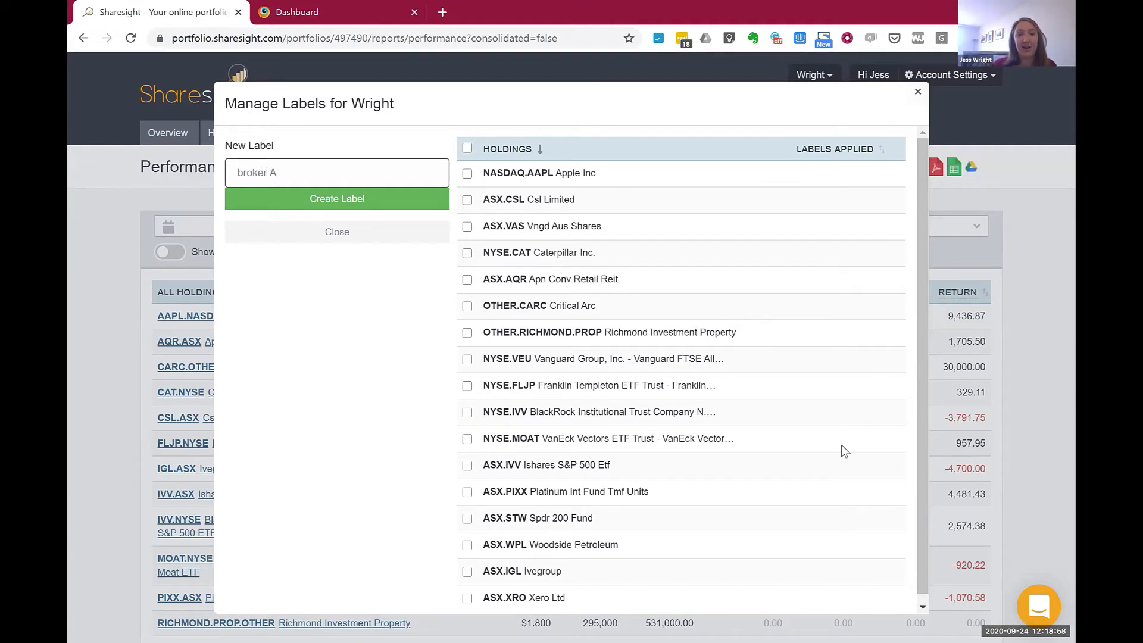
- Select the holdings AAPL, VAS, CARC, ASX.IVV, PIXX, STW, WPL and XRO for the broker A label and create it
left_click(468, 175)
left_click(467, 227)
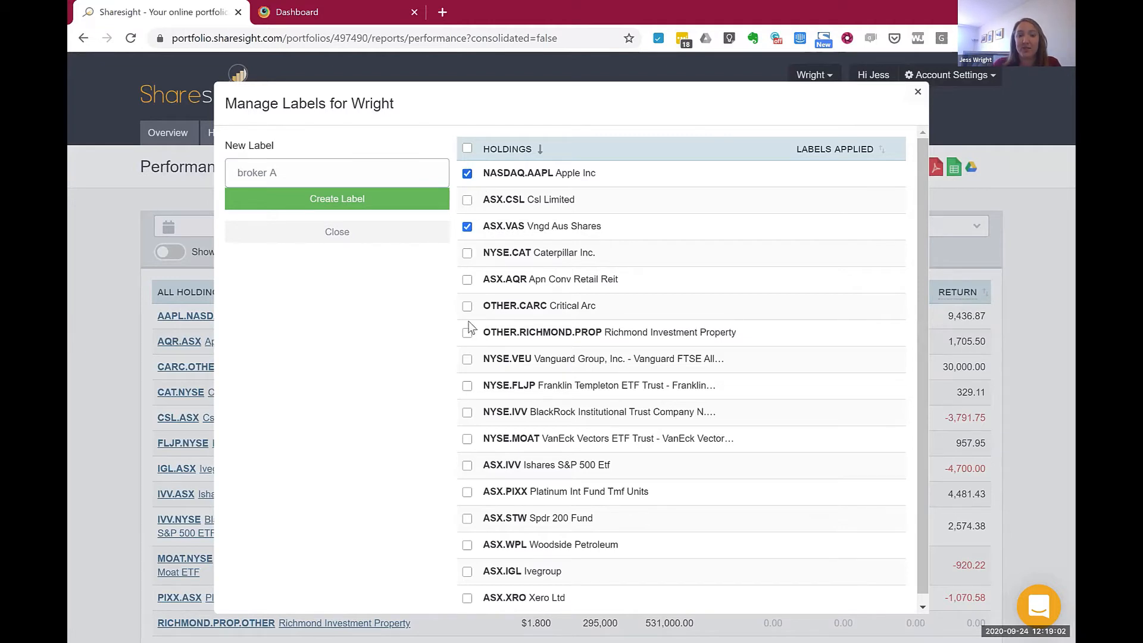
left_click(467, 306)
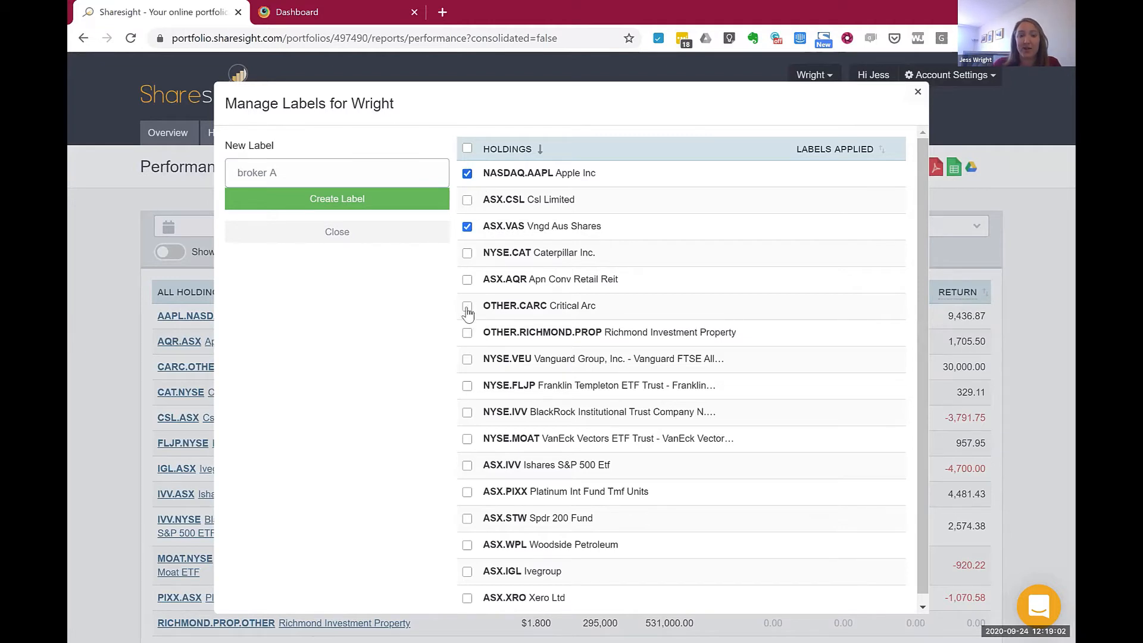
left_click(467, 465)
left_click(468, 492)
left_click(468, 518)
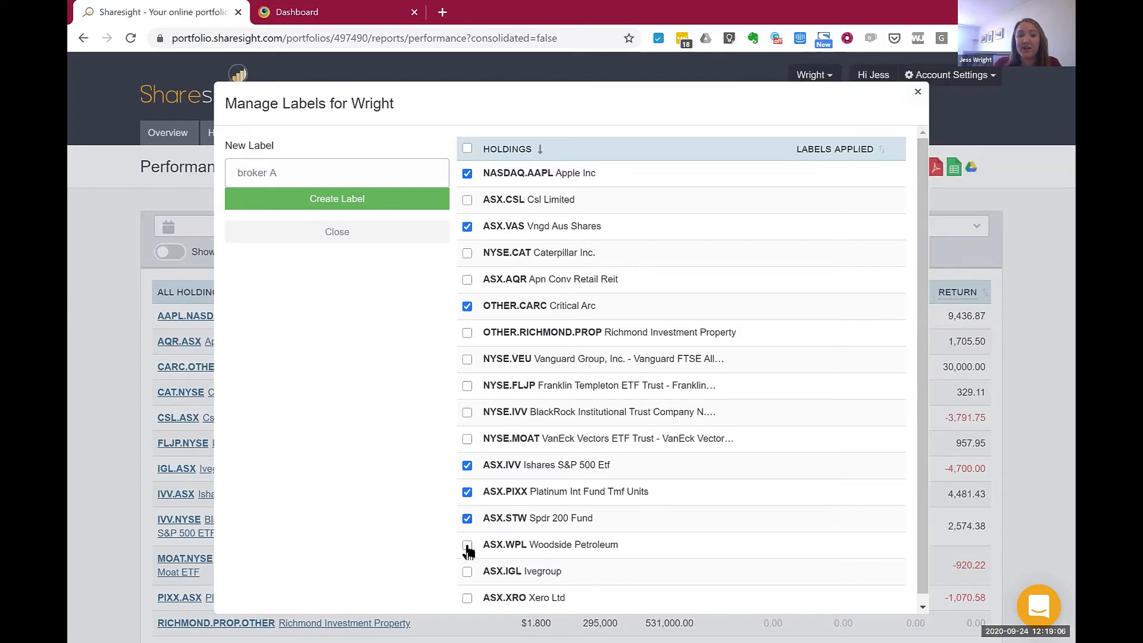
left_click(467, 545)
left_click(467, 598)
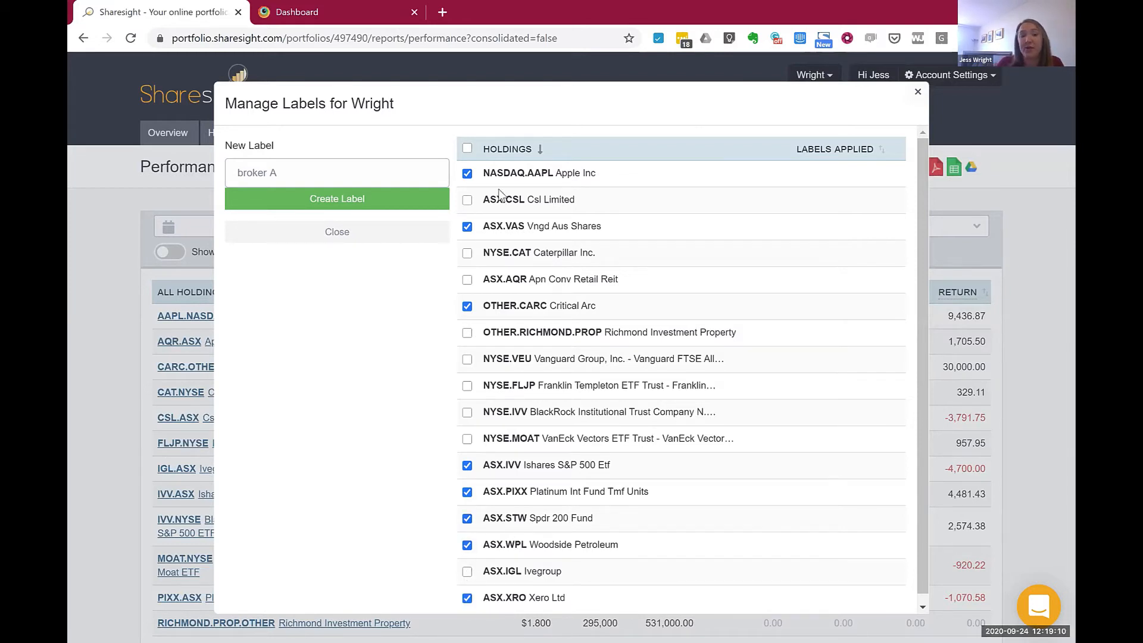
left_click(334, 202)
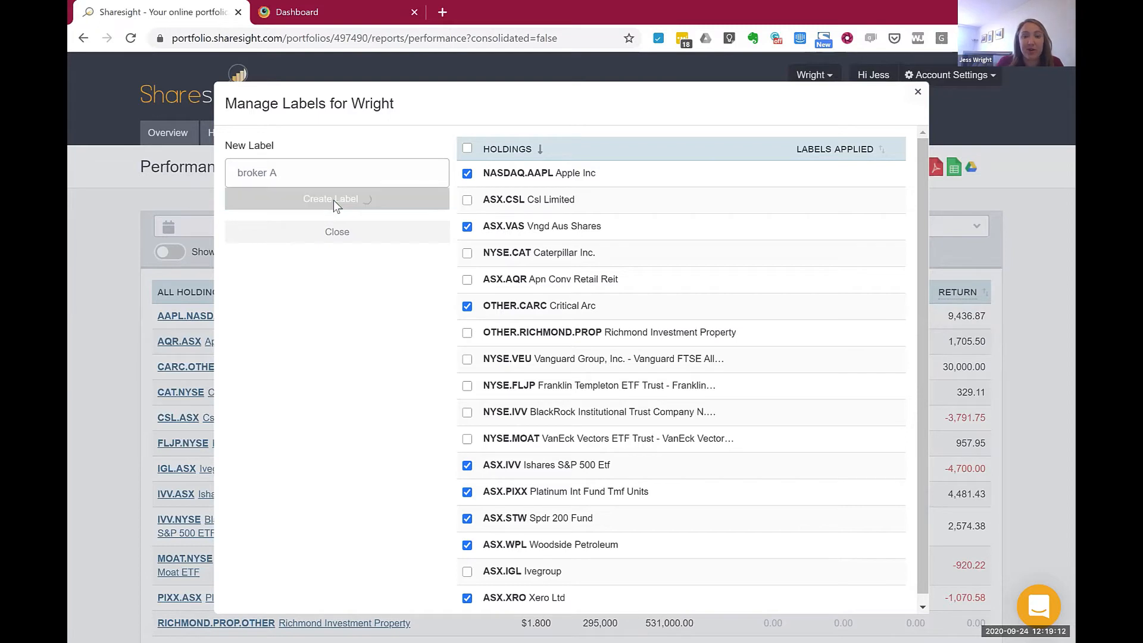
- Change the new label's name to "broker B" and clear the selection of all holdings
left_click(276, 224)
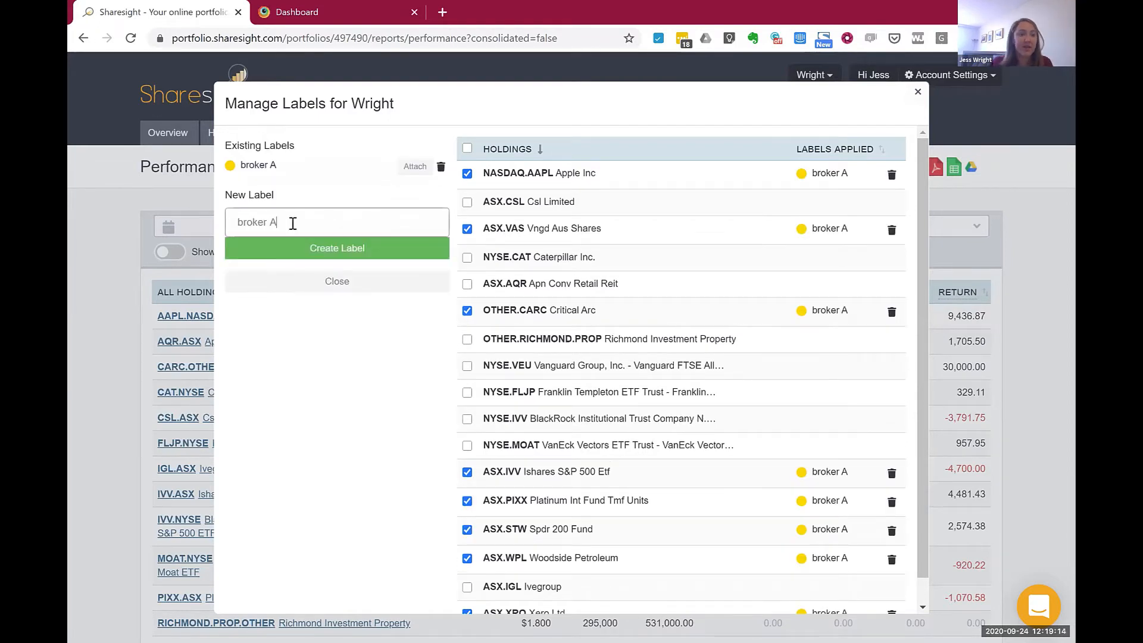
key("BackSpace")
type("B")
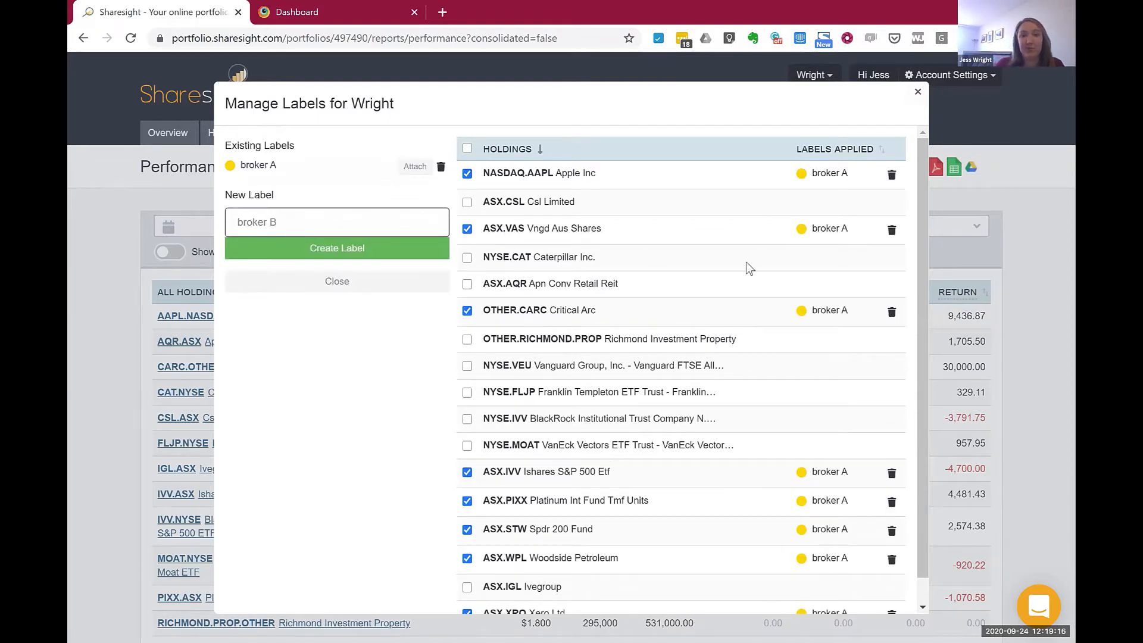
left_click(466, 203)
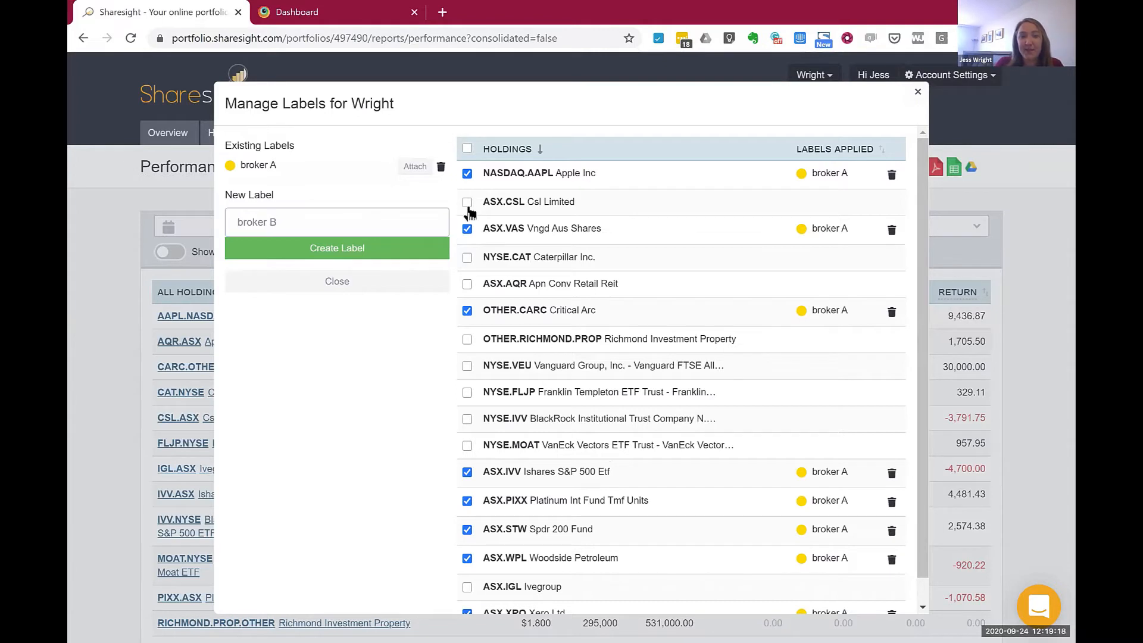
left_click(467, 149)
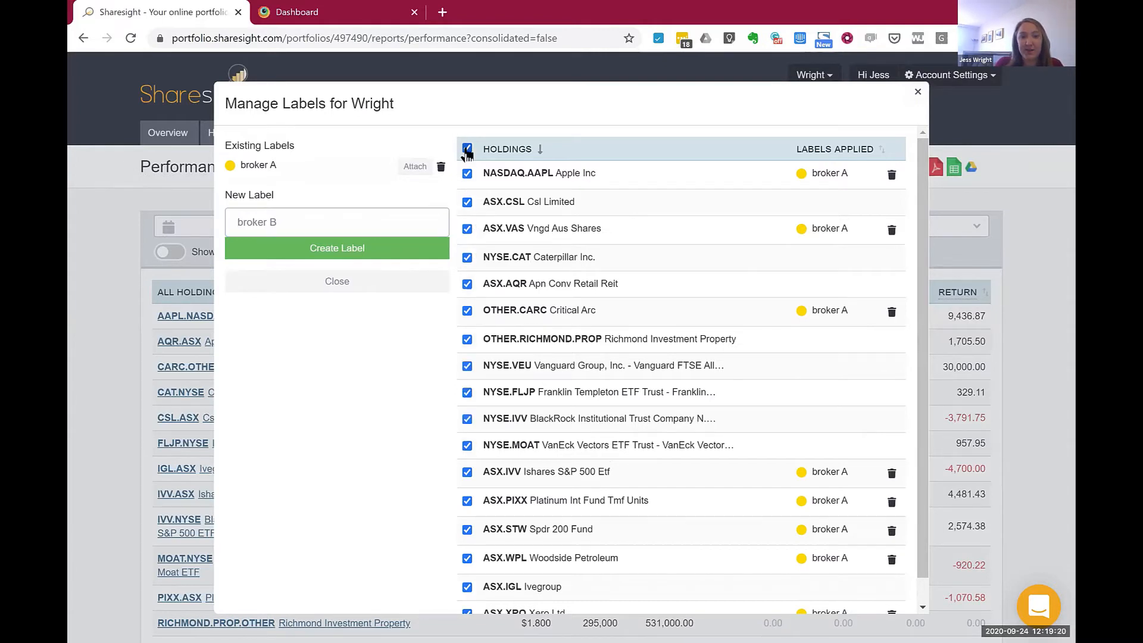
left_click(467, 149)
- Select CSL, CAT, AQR, RICHMOND.PROP, VEU, FLJP, NYSE.IVV and MOAT for the broker B label, create it and close label management
left_click(466, 202)
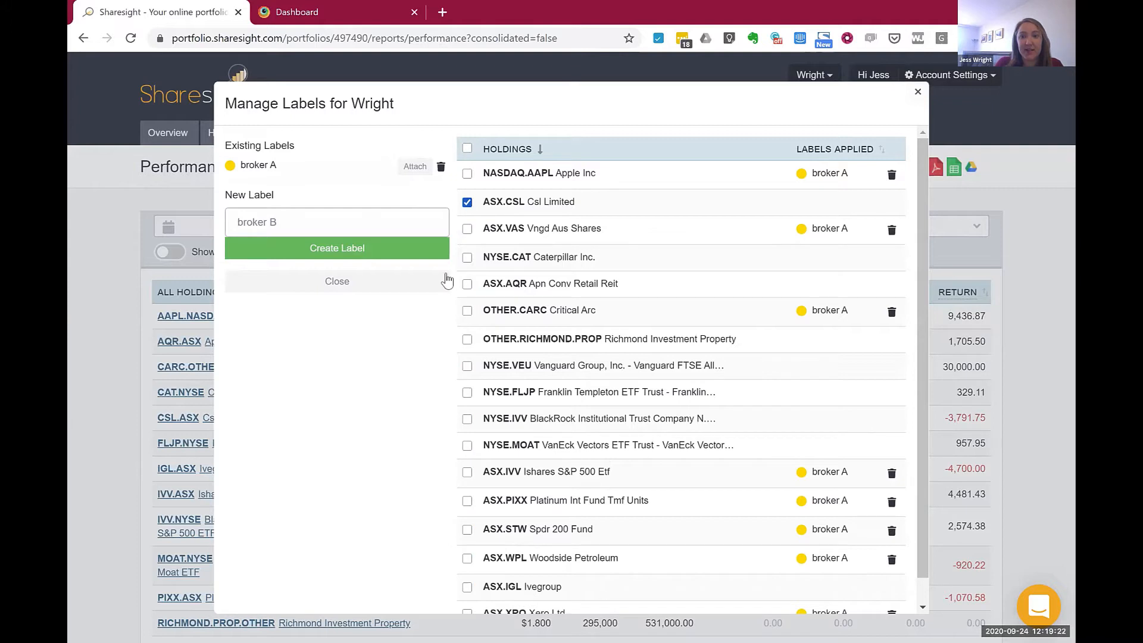
left_click(467, 257)
left_click(467, 285)
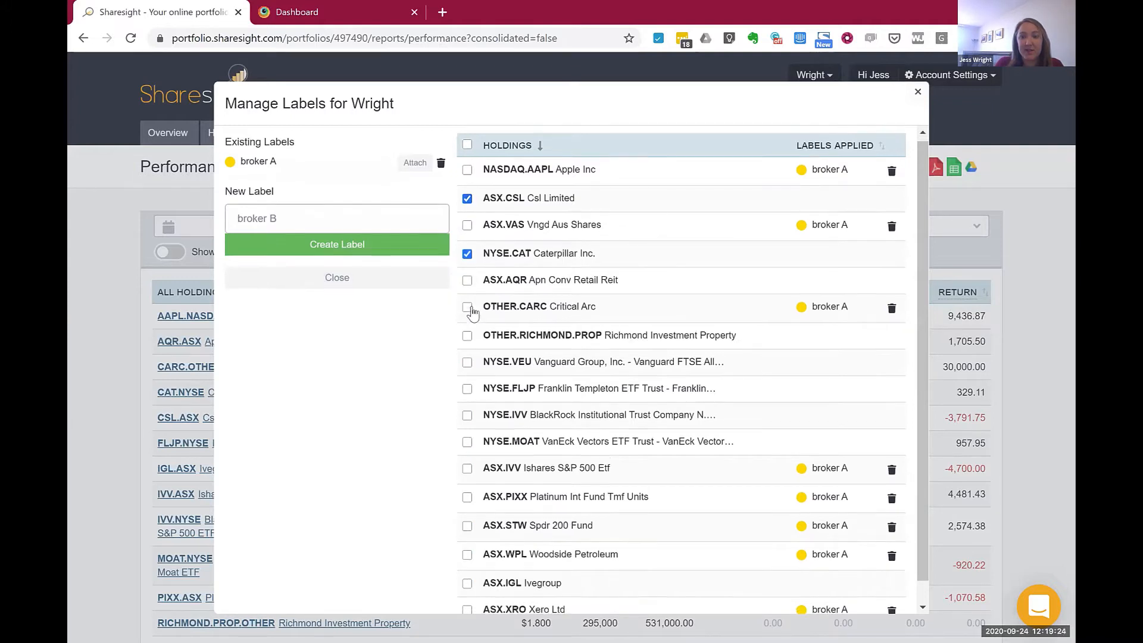
left_click(468, 339)
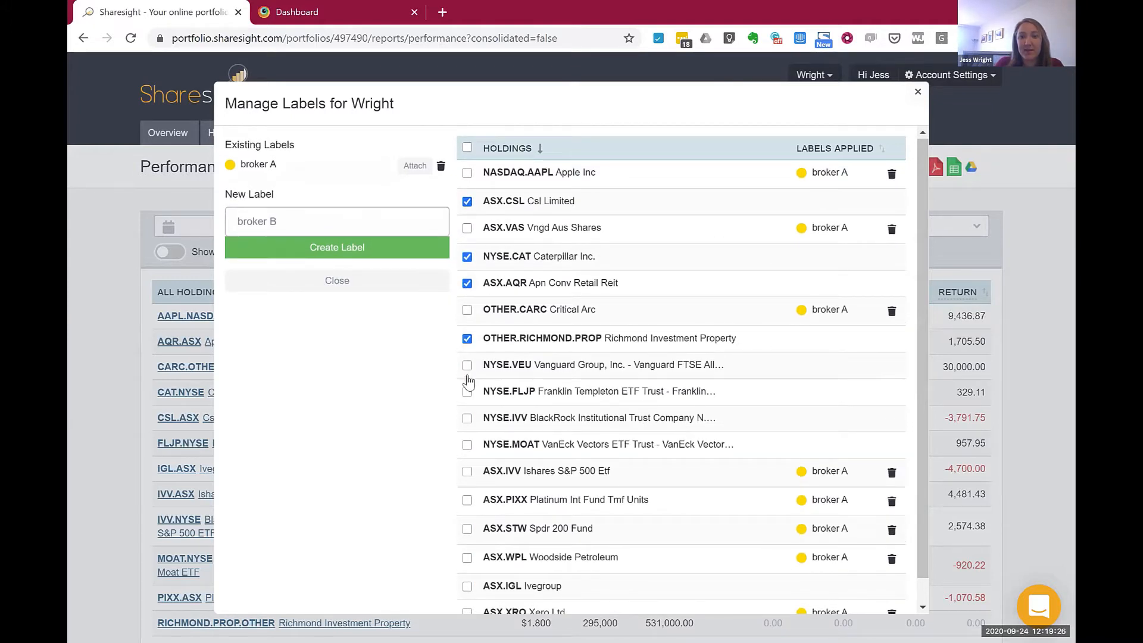
left_click(467, 365)
left_click(468, 392)
left_click(468, 419)
left_click(468, 444)
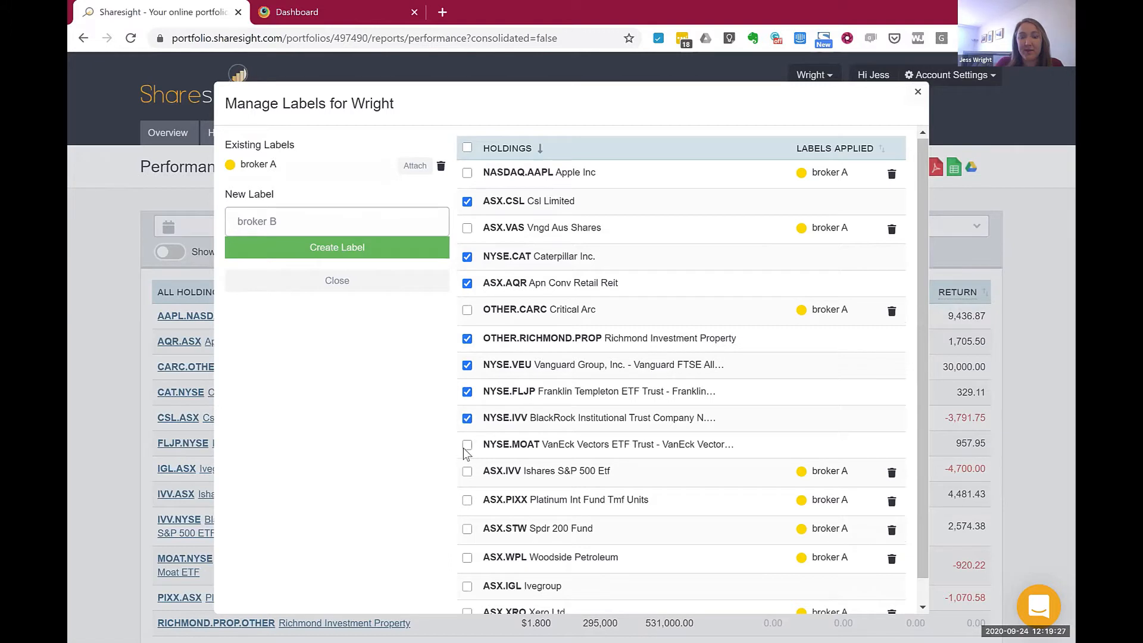
left_click(334, 249)
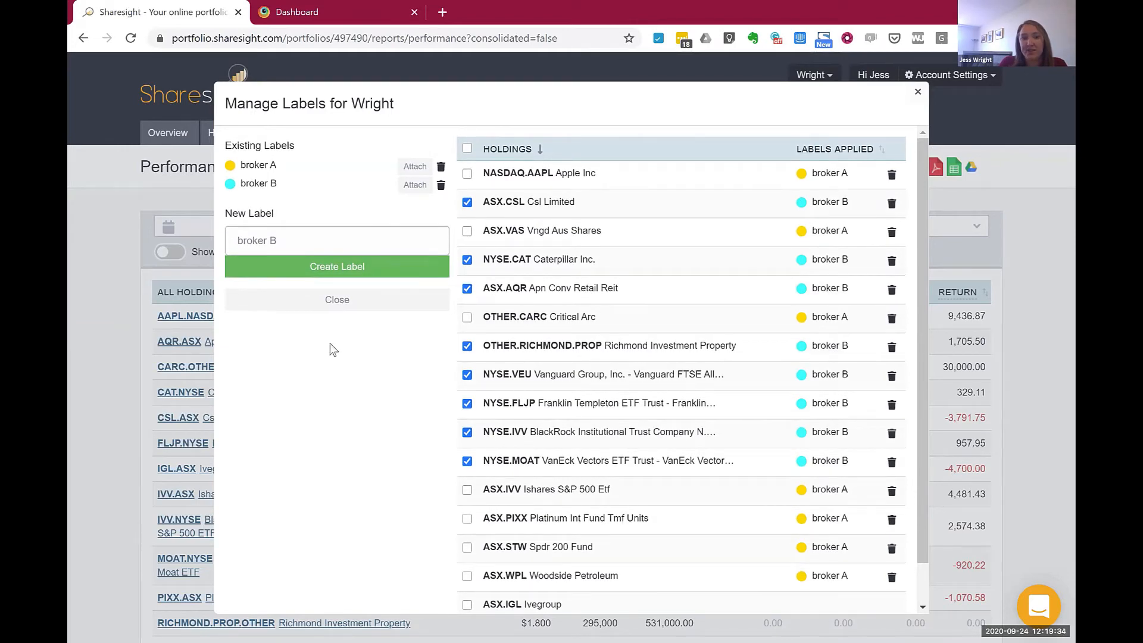
left_click(357, 304)
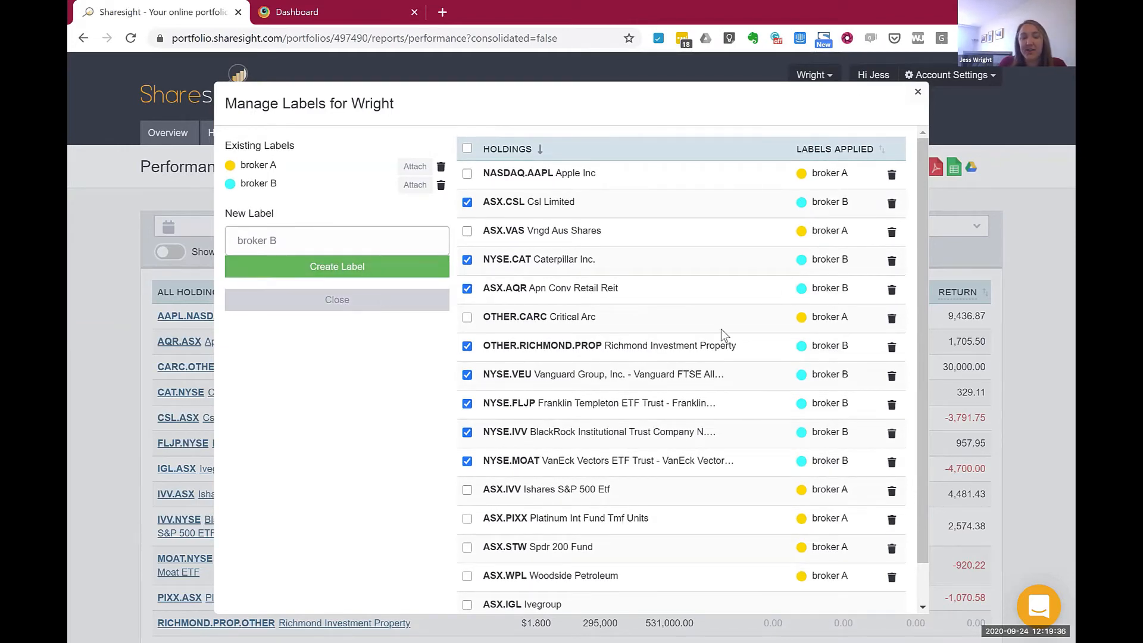
- Filter the Performance Report by the broker A label, save the filter, and open the portfolio overview
left_click(885, 236)
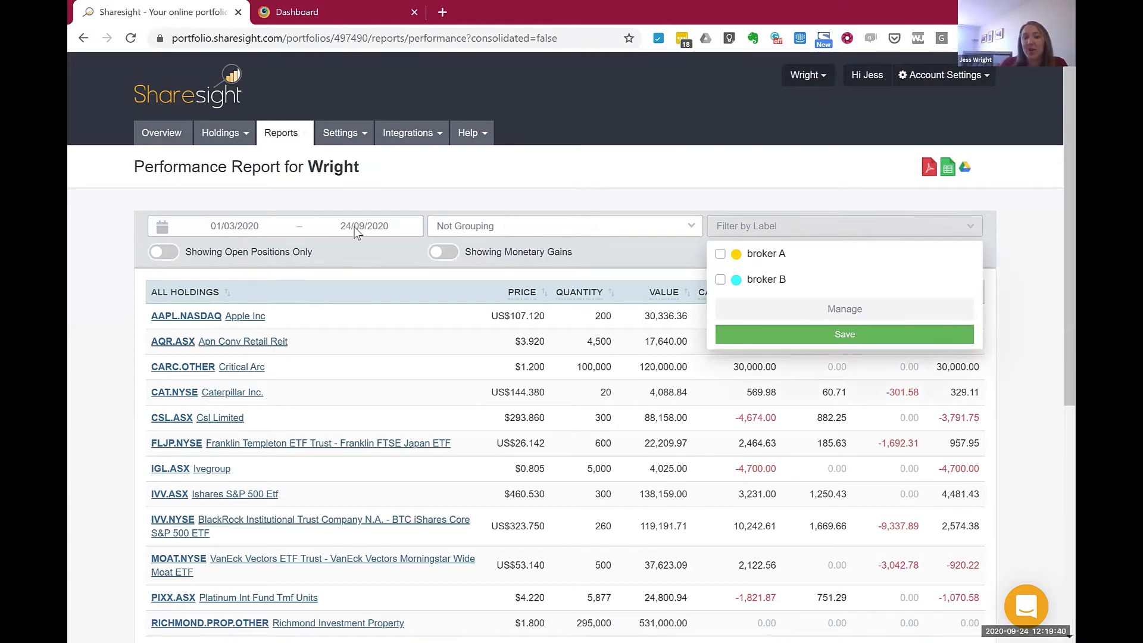
scroll(369, 393, "down", 2)
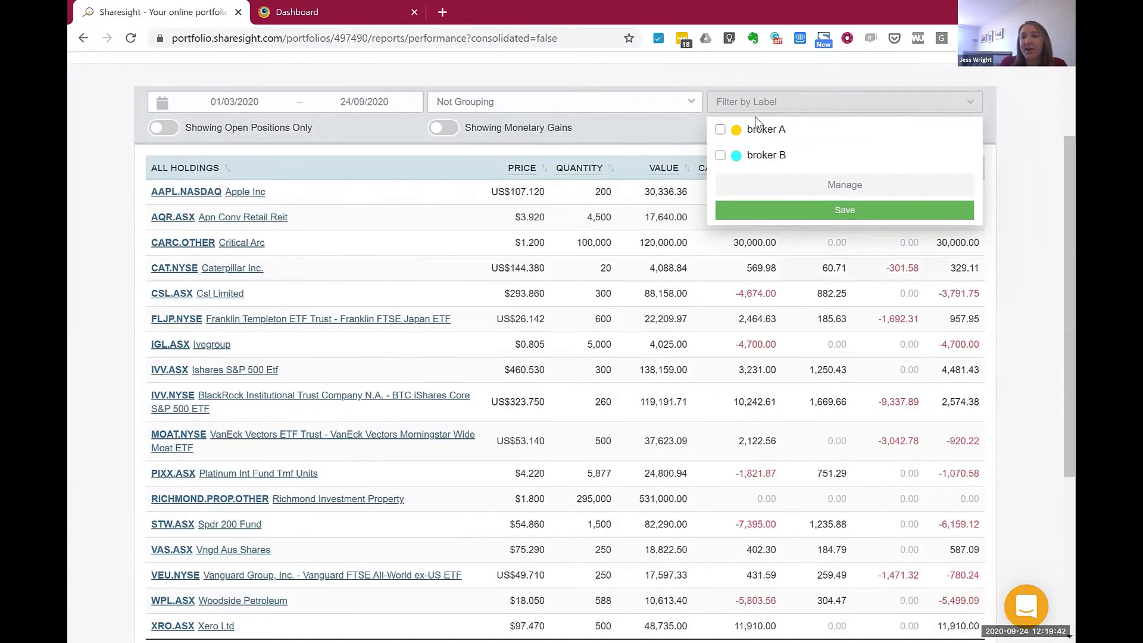
left_click(721, 131)
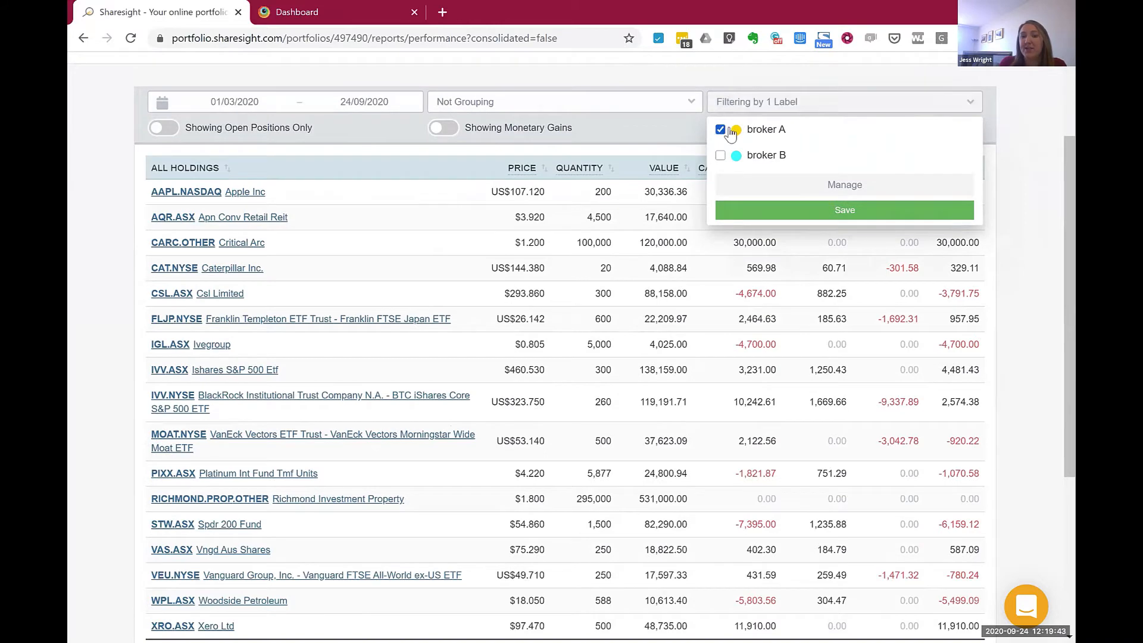
left_click(818, 211)
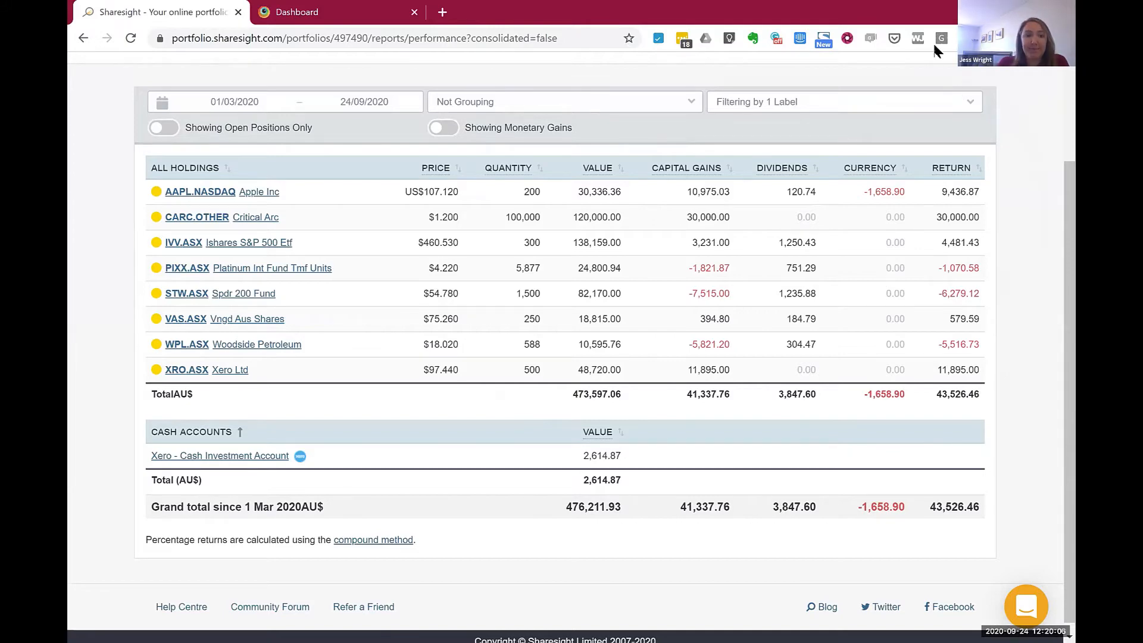
scroll(161, 149, "up", 3)
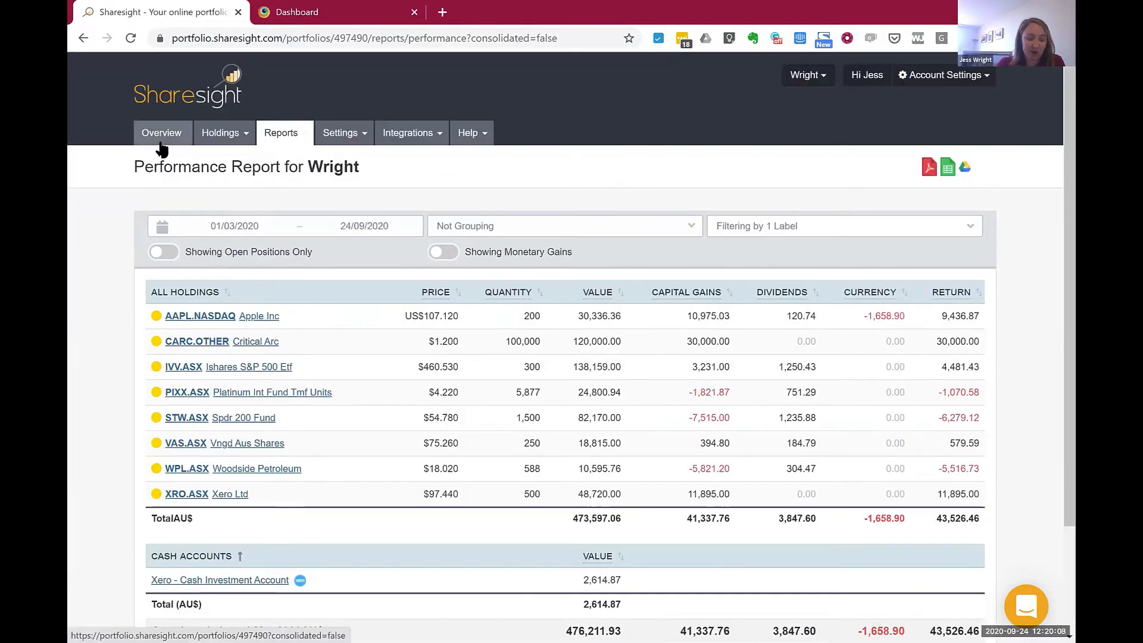
left_click(161, 145)
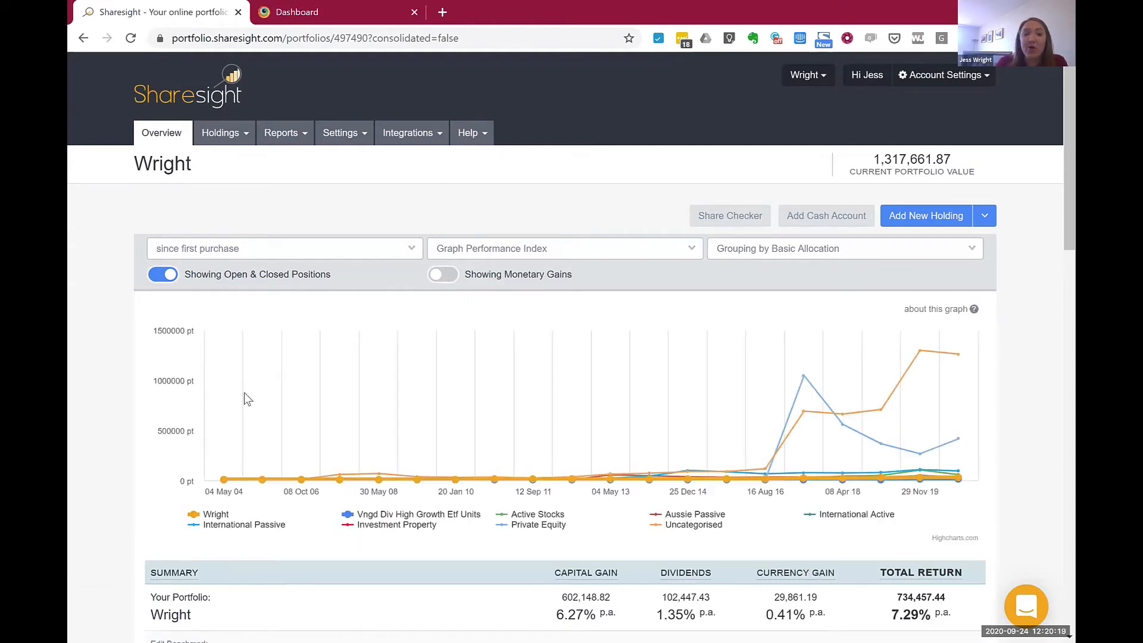
- Examine the overview's performance graph, available reporting periods, benchmark comparison and holdings grouped by Basic Allocation
mouse_move(245, 394)
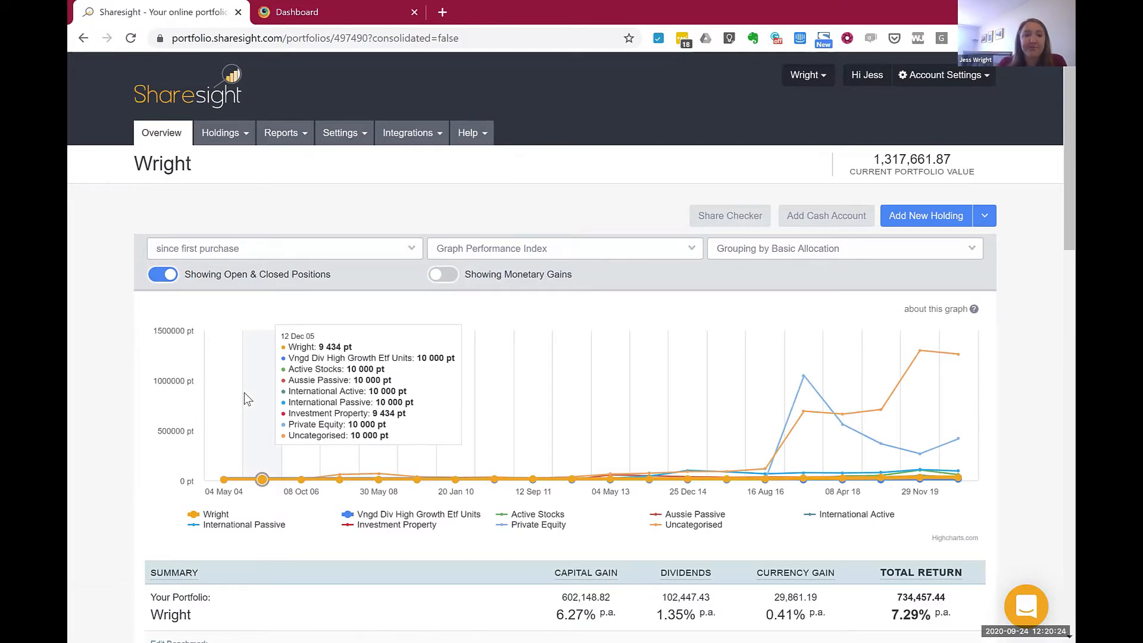
mouse_move(448, 415)
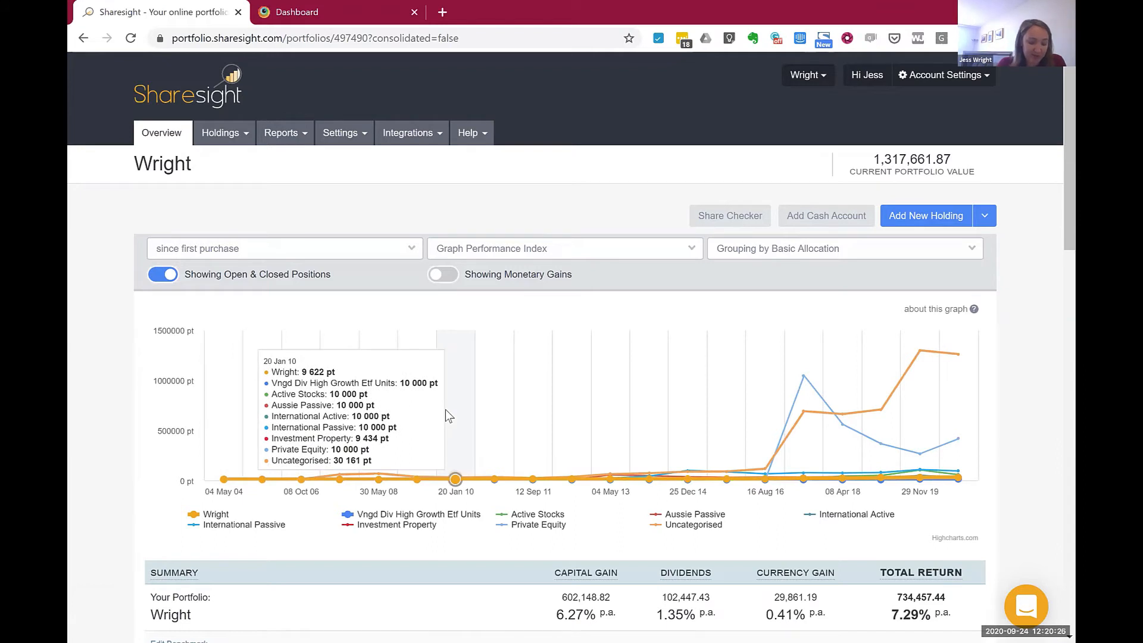
left_click(265, 250)
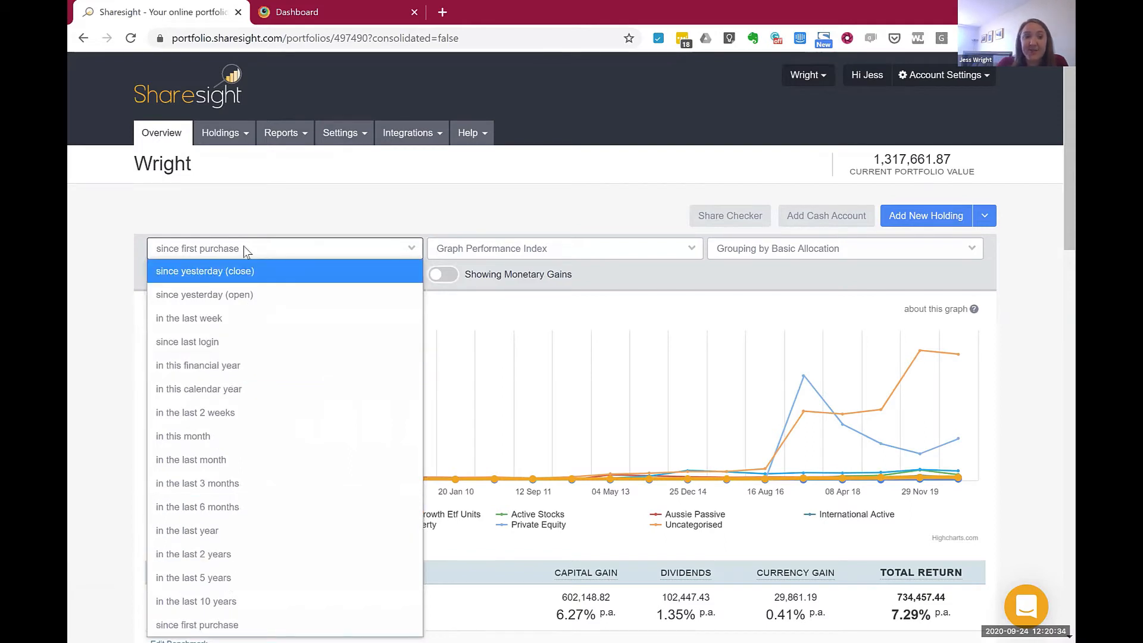
left_click(418, 215)
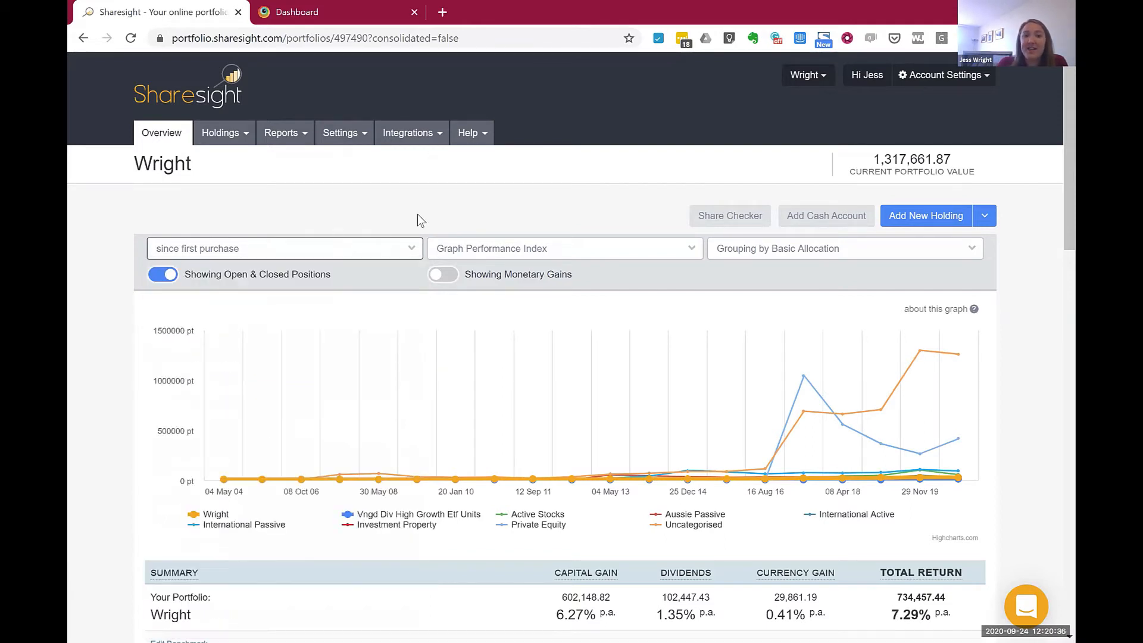
scroll(432, 288, "down", 3)
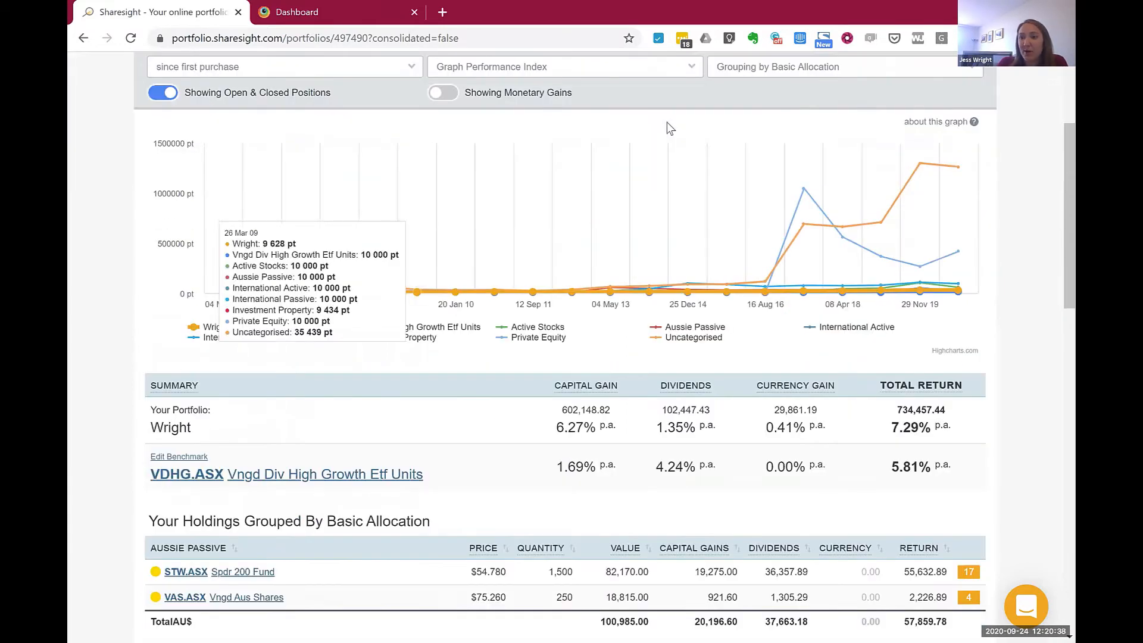
mouse_move(609, 173)
scroll(608, 174, "down", 4)
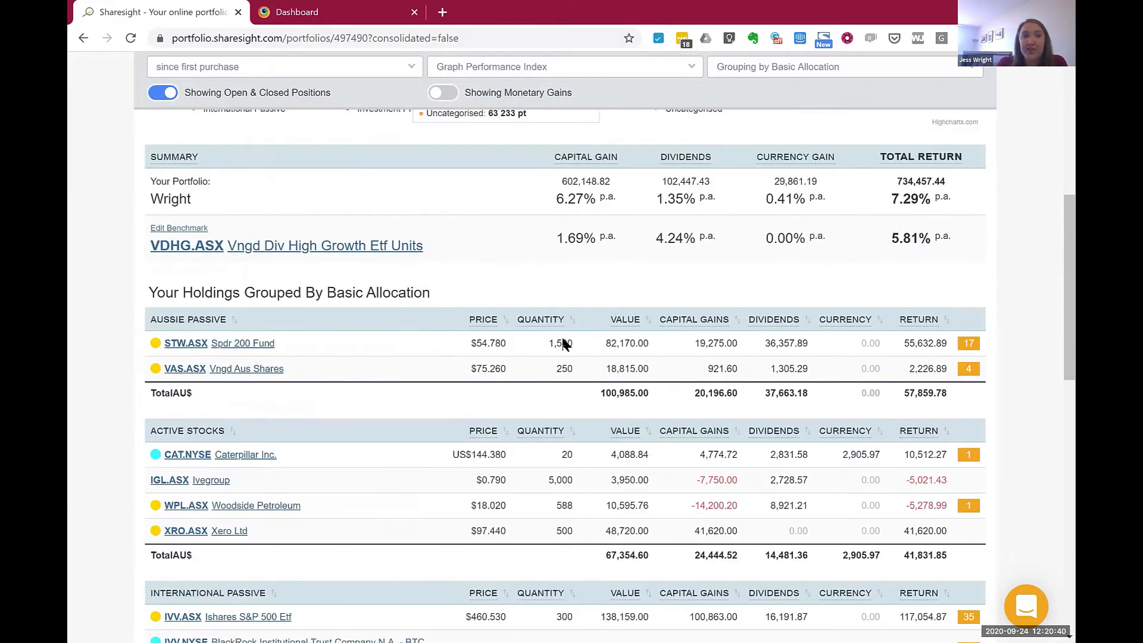
scroll(562, 334, "up", 3)
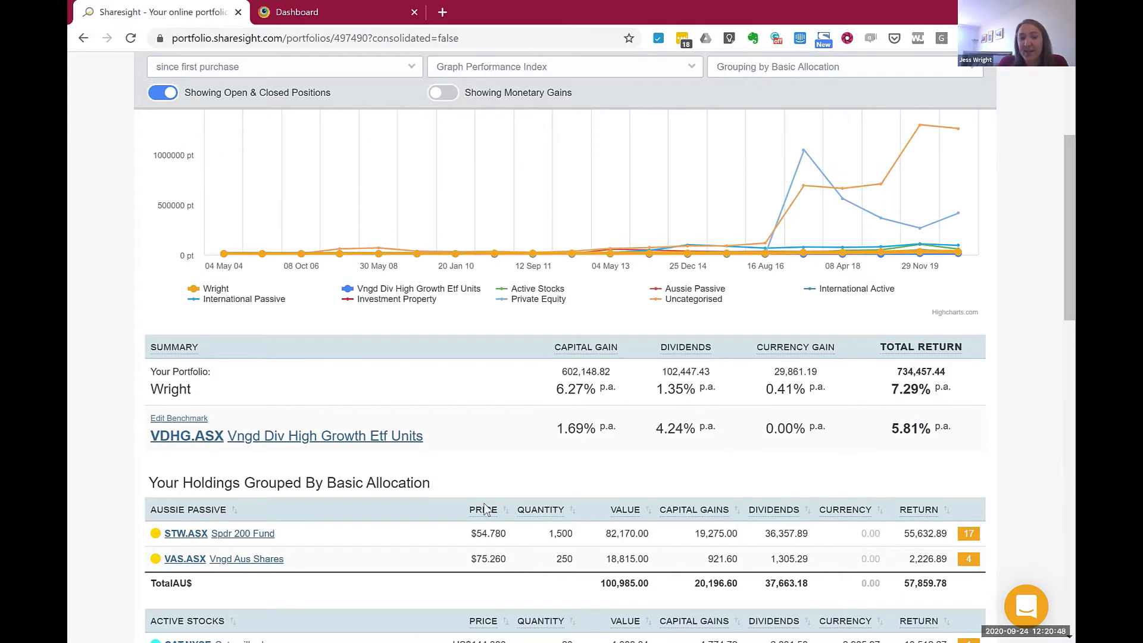
scroll(485, 505, "down", 3)
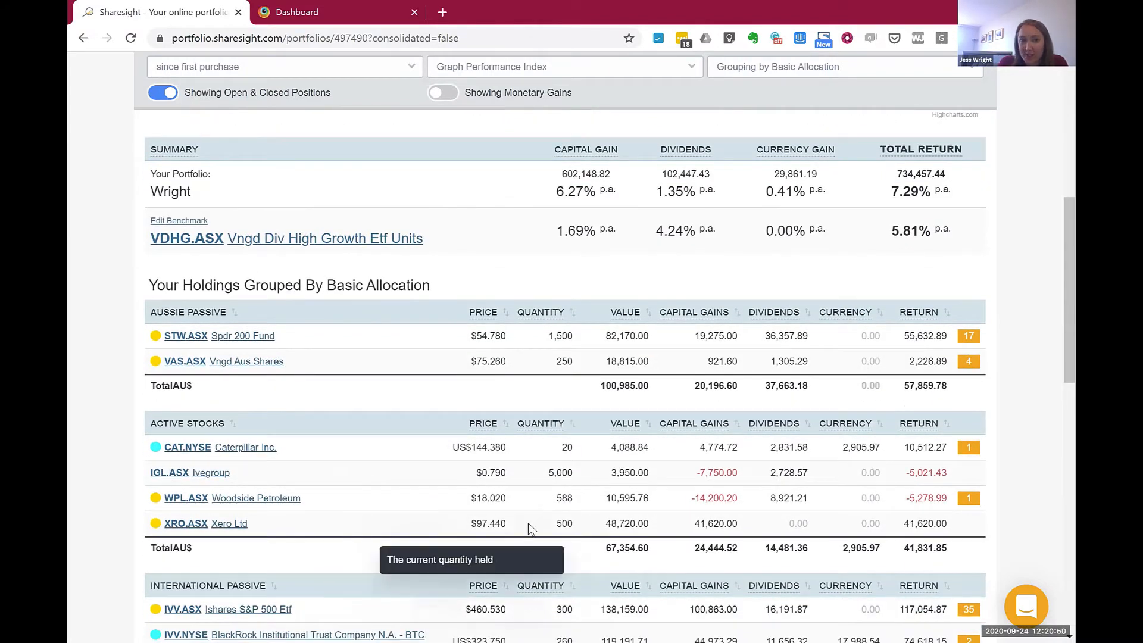
- Set the overview's reporting period to "in the last week" and review the returns and graph
left_click(272, 70)
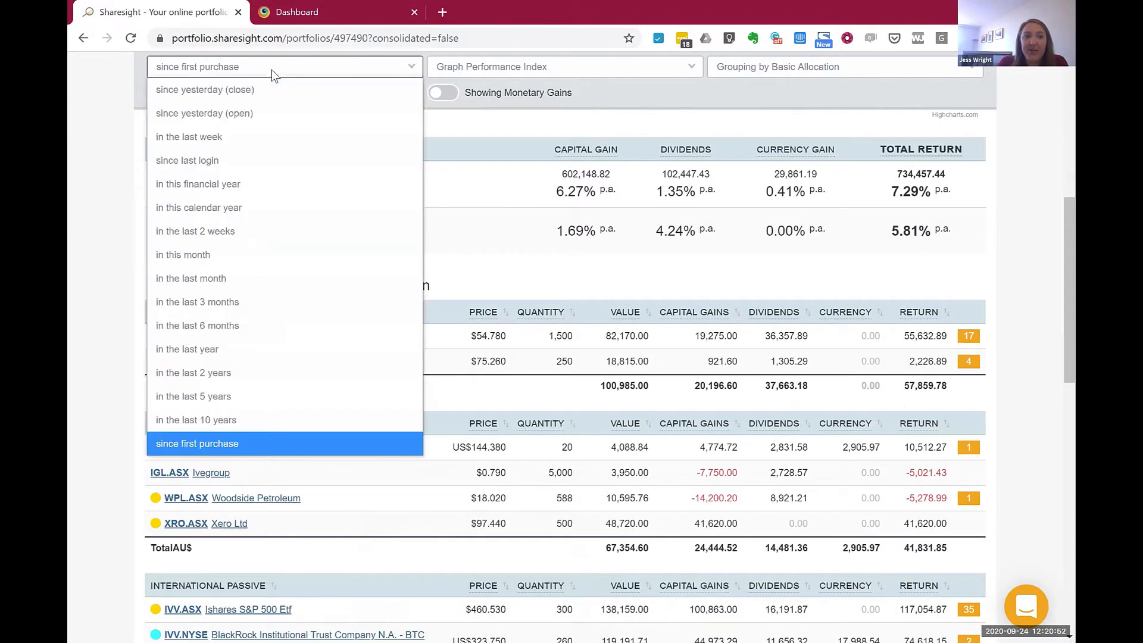
left_click(296, 140)
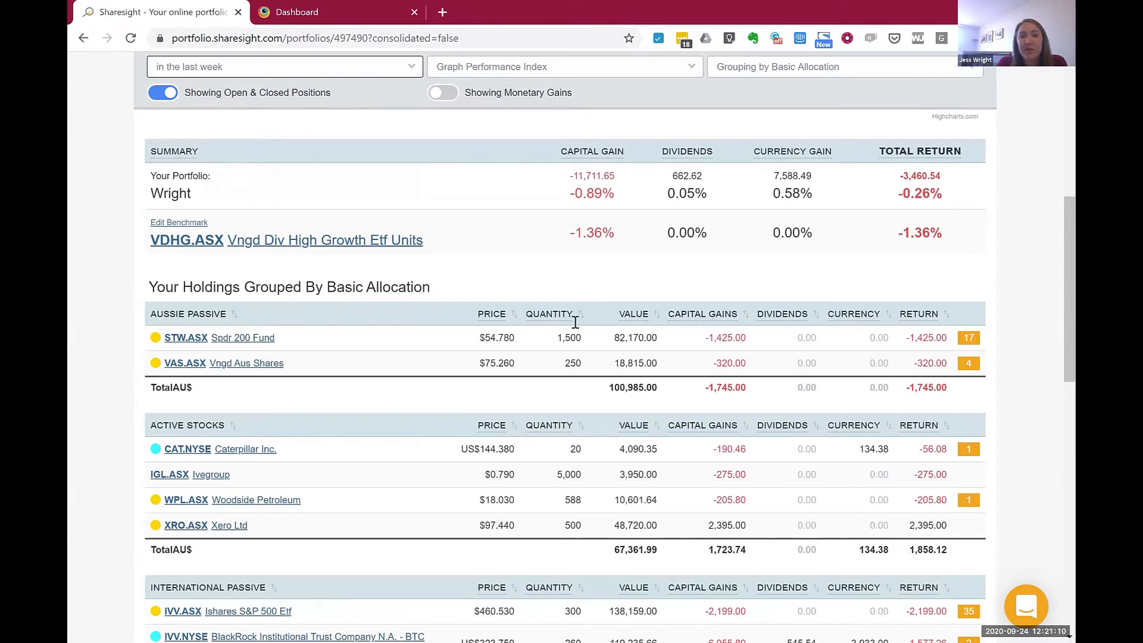
scroll(574, 319, "up", 2)
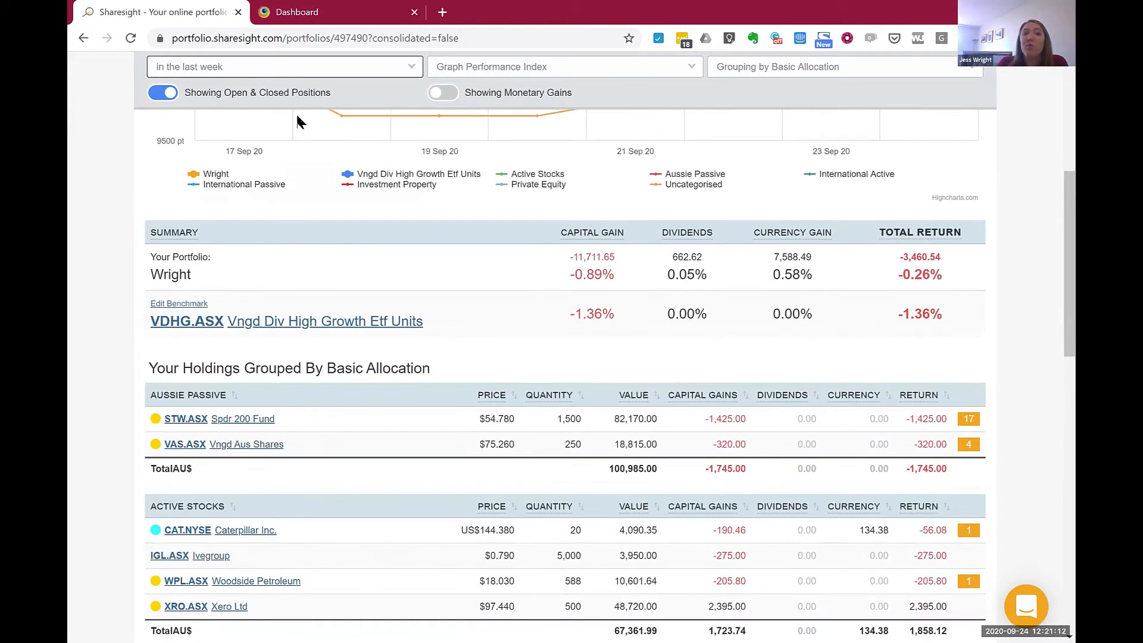
scroll(288, 133, "up", 5)
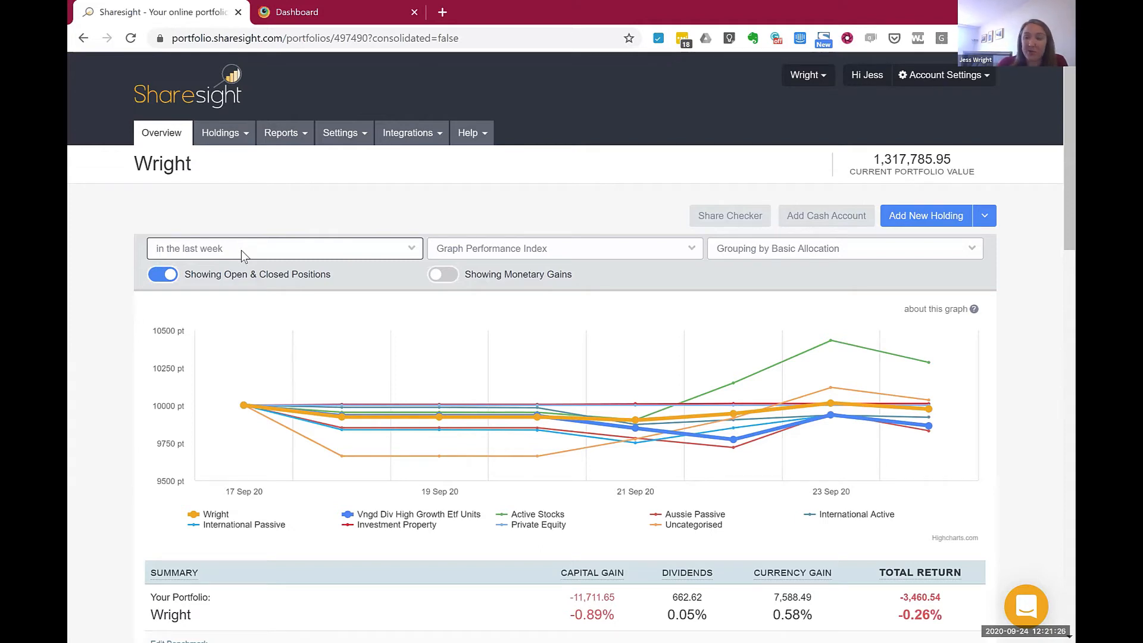
mouse_move(576, 487)
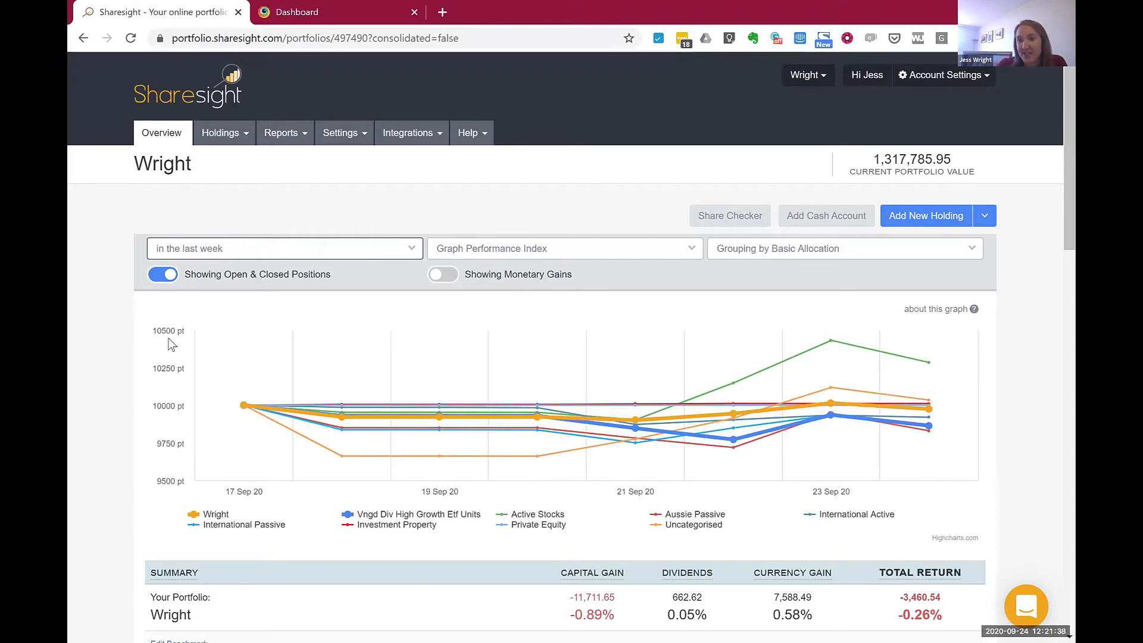
- Hide the overview graph, and bring it back as the Graph Performance Index
left_click(500, 254)
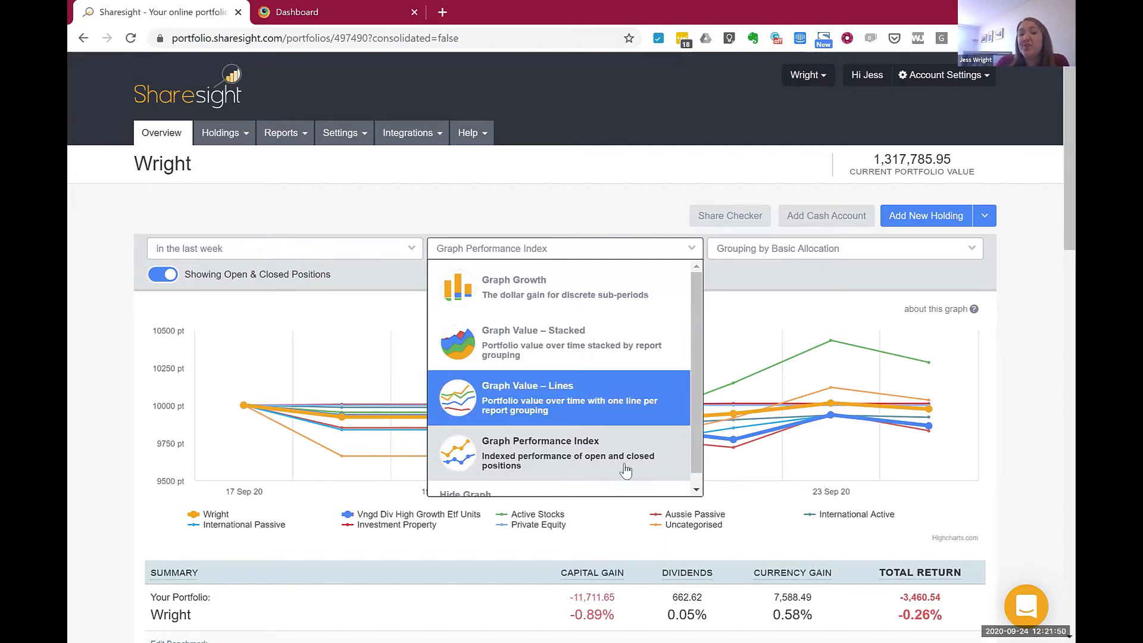
scroll(480, 485, "down", 1)
left_click(479, 481)
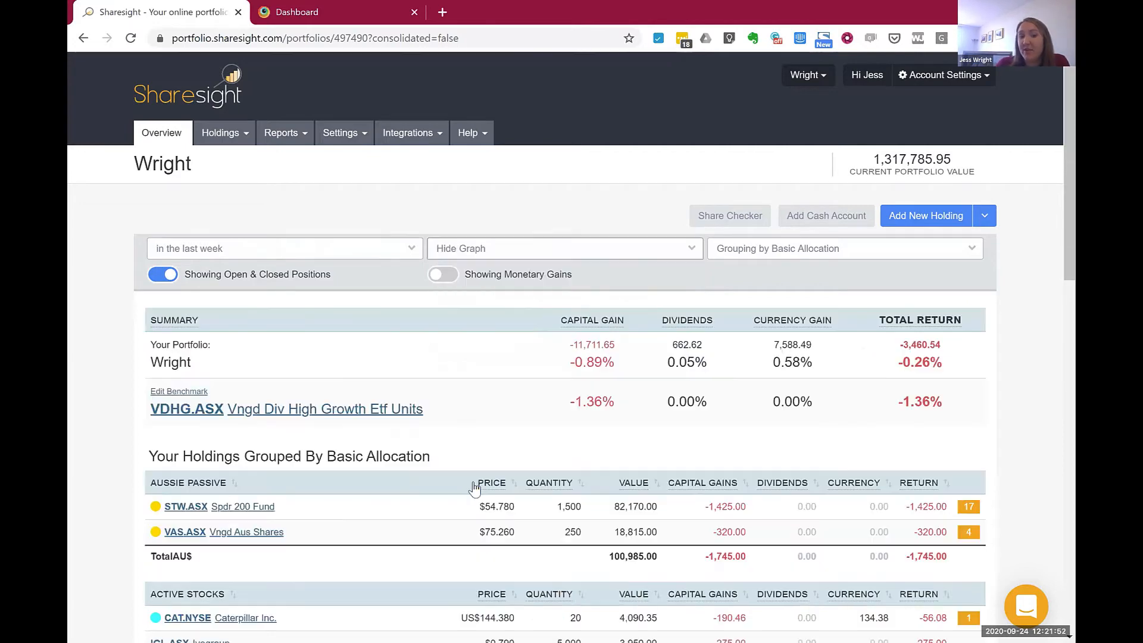
left_click(473, 250)
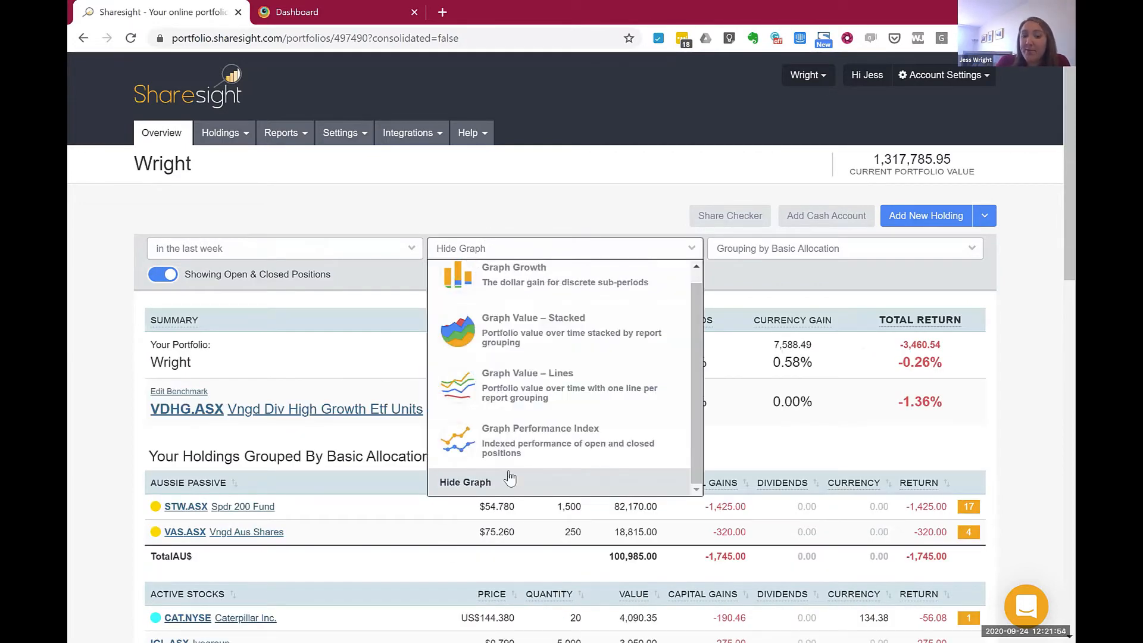
left_click(516, 446)
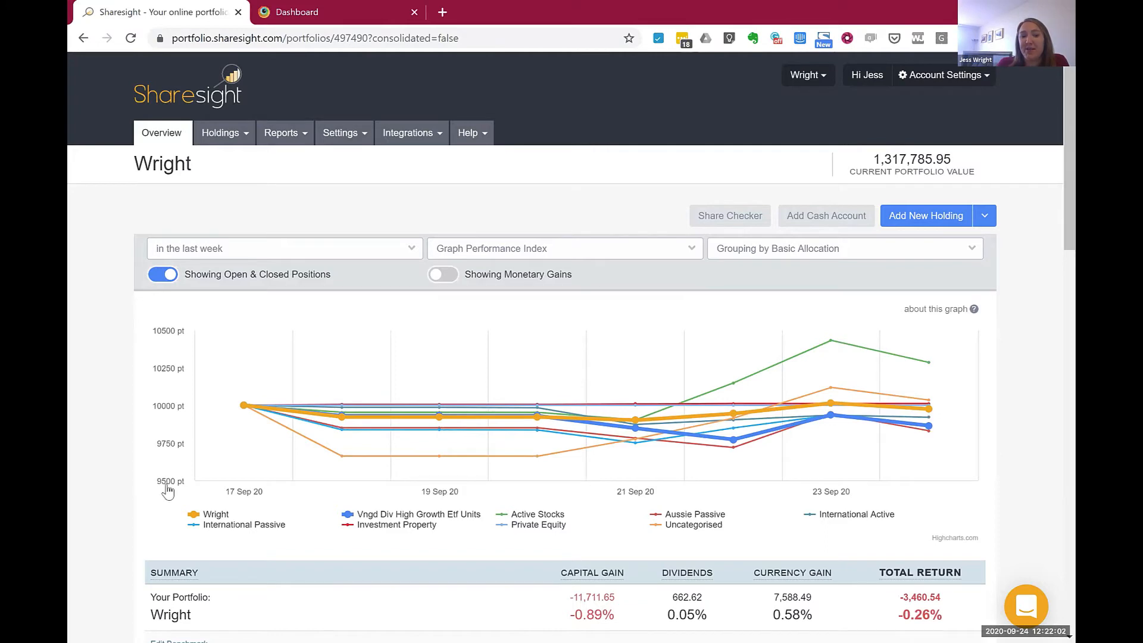
scroll(211, 506, "down", 2)
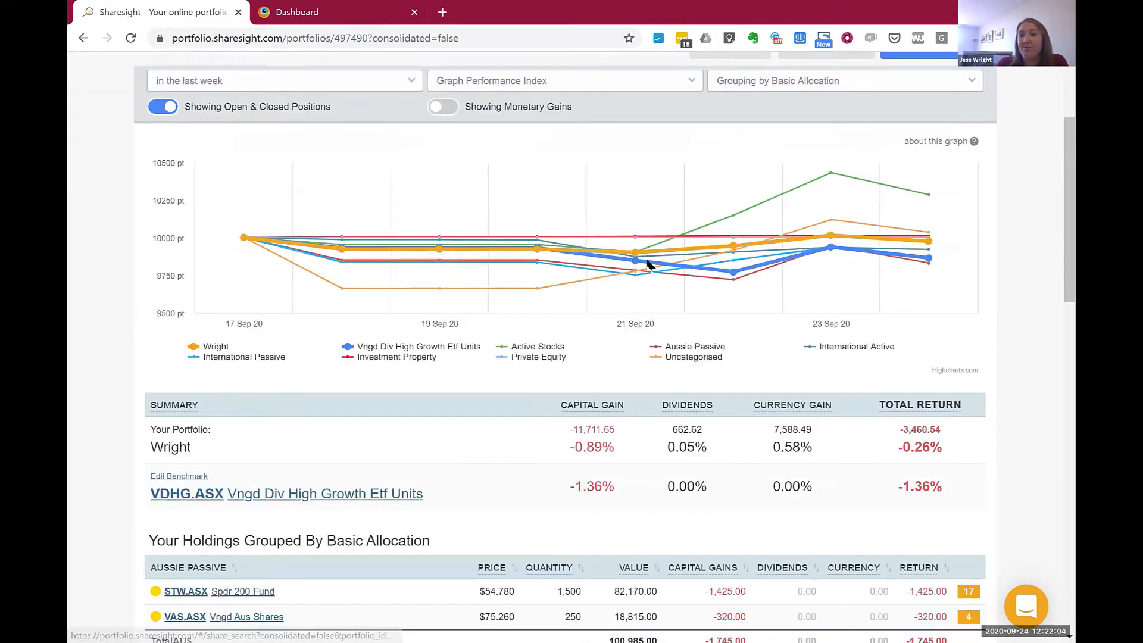
scroll(625, 265, "down", 1)
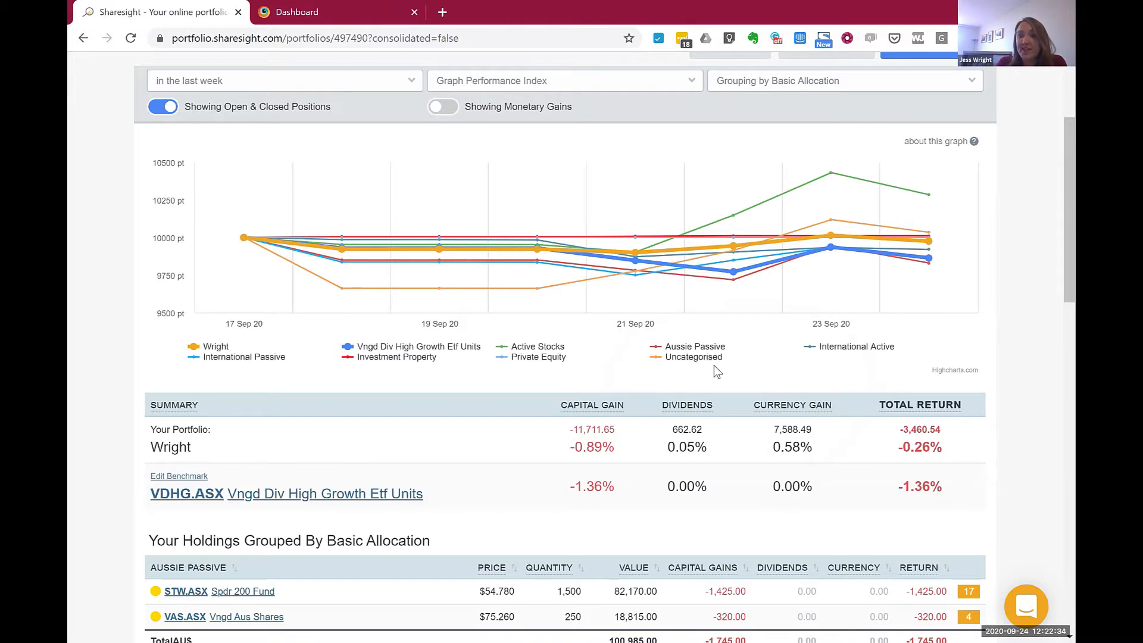
- Hide all Basic Allocation category lines in the performance graph, keeping only the portfolio and Vngd Div High Growth Etf Units benchmark lines
left_click(698, 359)
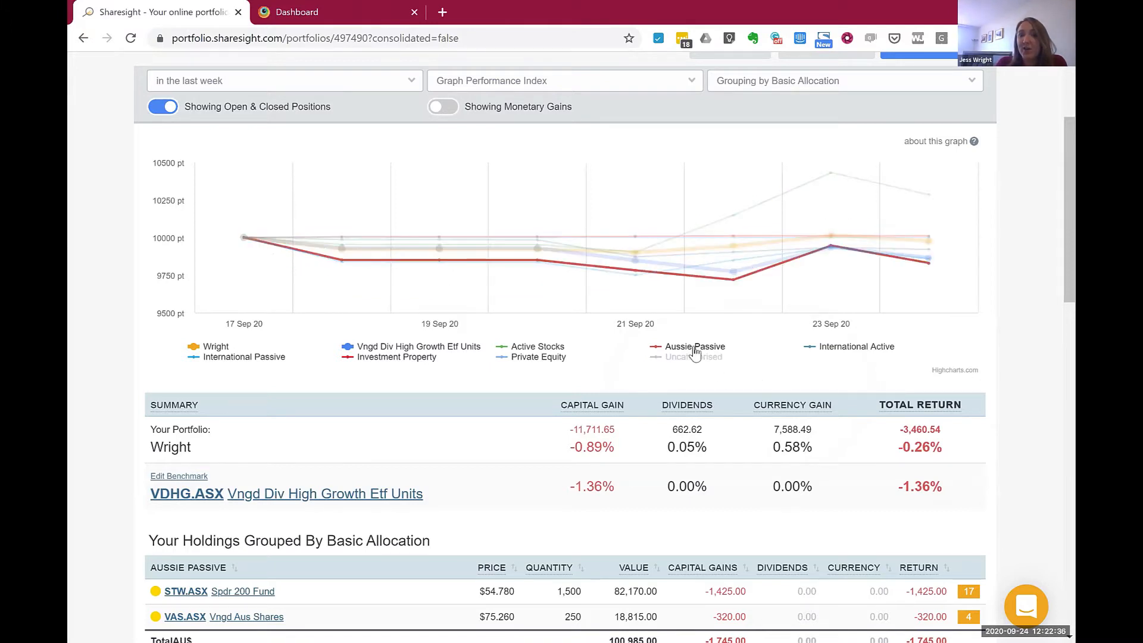
left_click(694, 347)
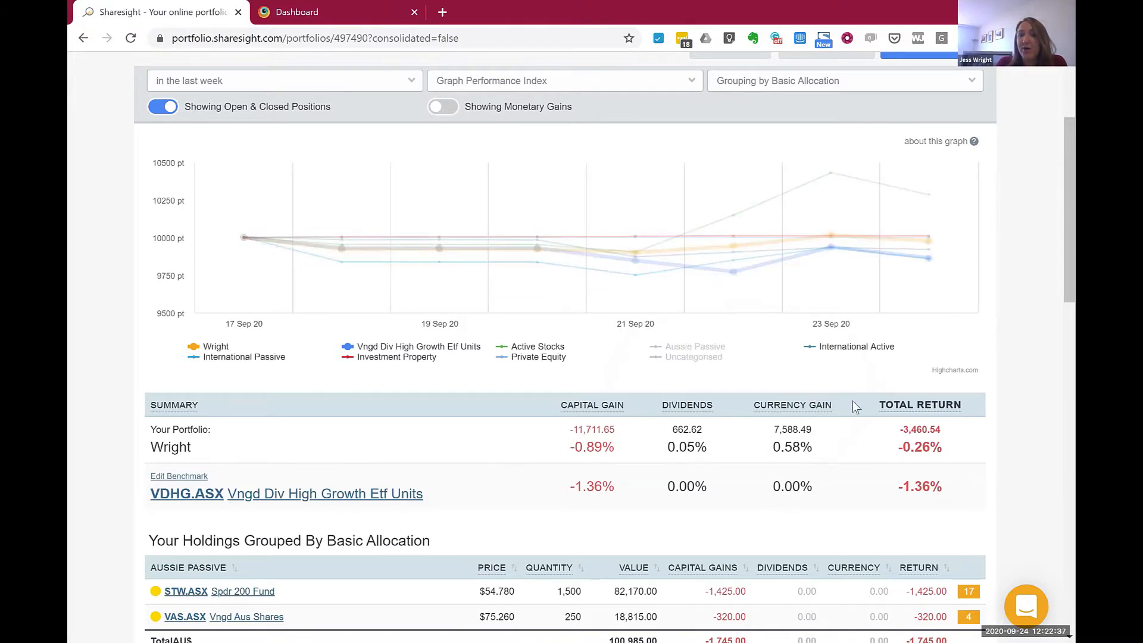
left_click(863, 349)
left_click(535, 360)
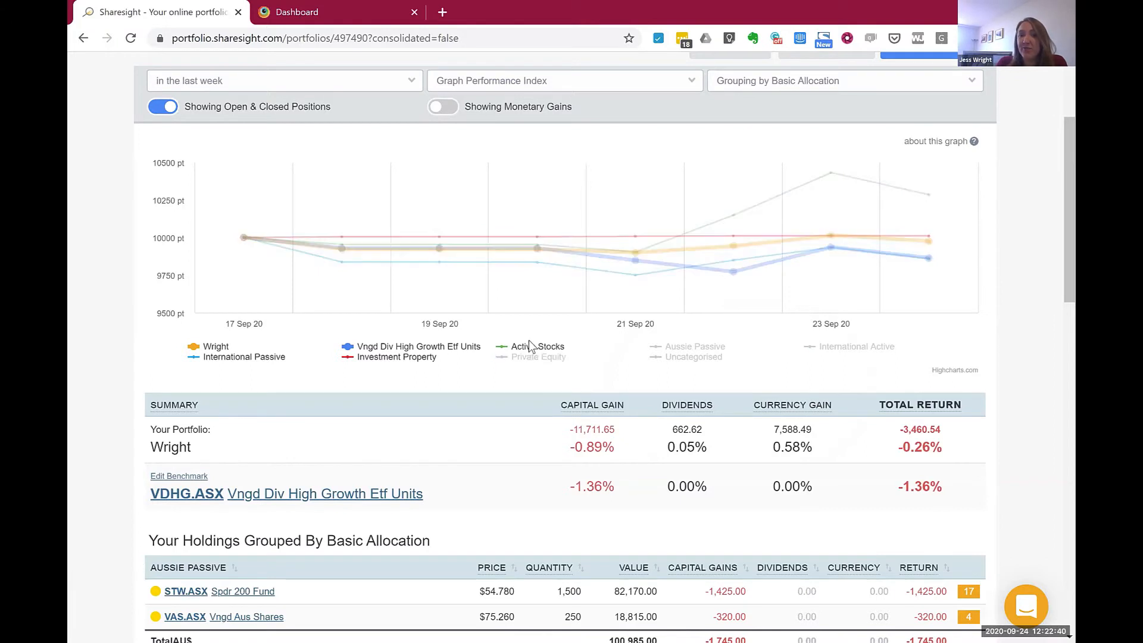
left_click(536, 347)
left_click(384, 358)
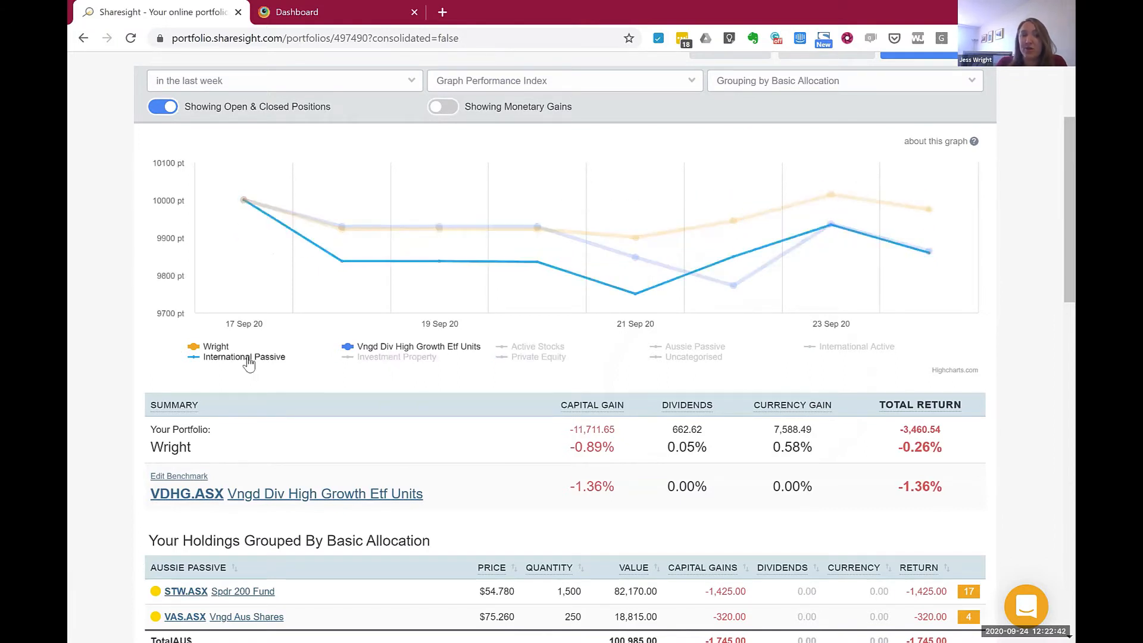
left_click(242, 357)
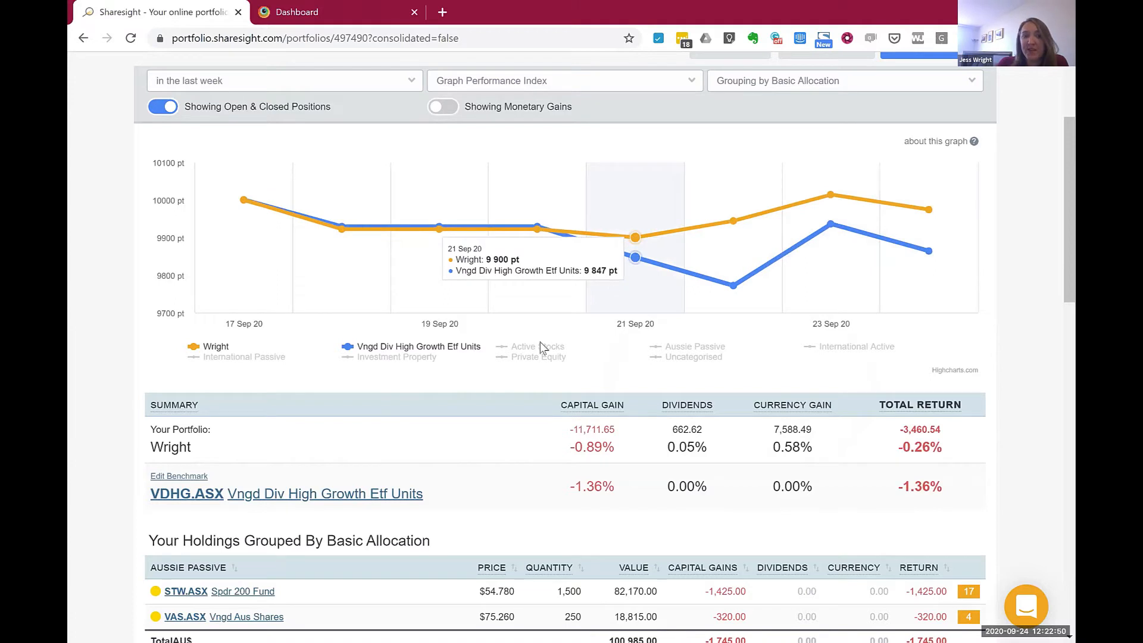
- Toggle the International Passive line on and off, and show Active Stocks, Private Equity and Aussie Passive in the graph for comparison
left_click(216, 359)
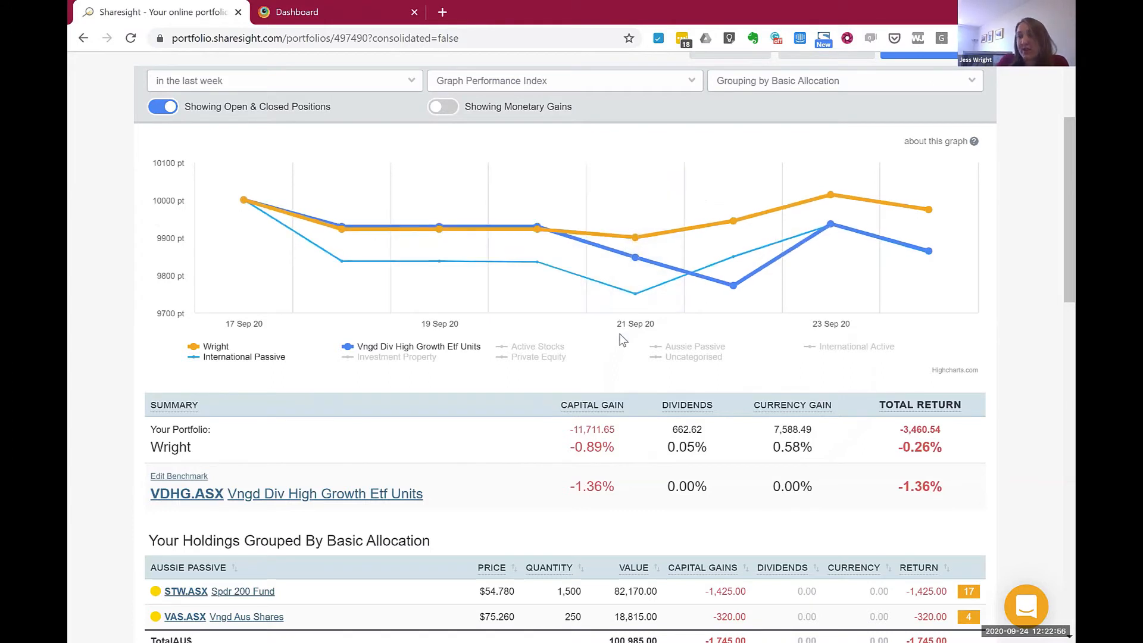
left_click(245, 359)
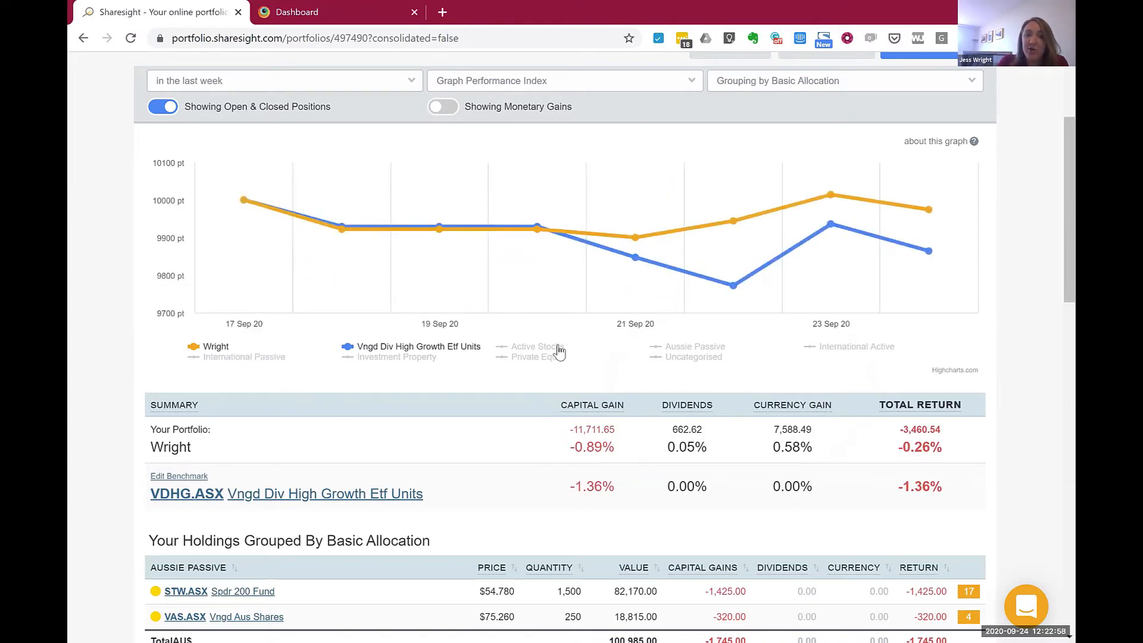
left_click(539, 347)
left_click(539, 357)
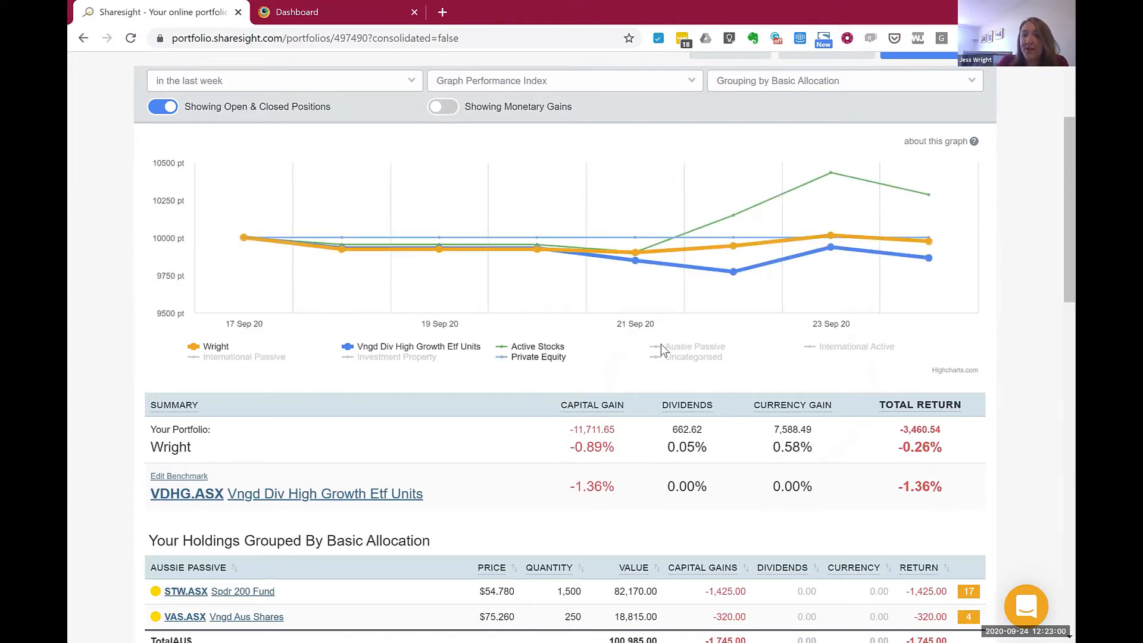
left_click(682, 348)
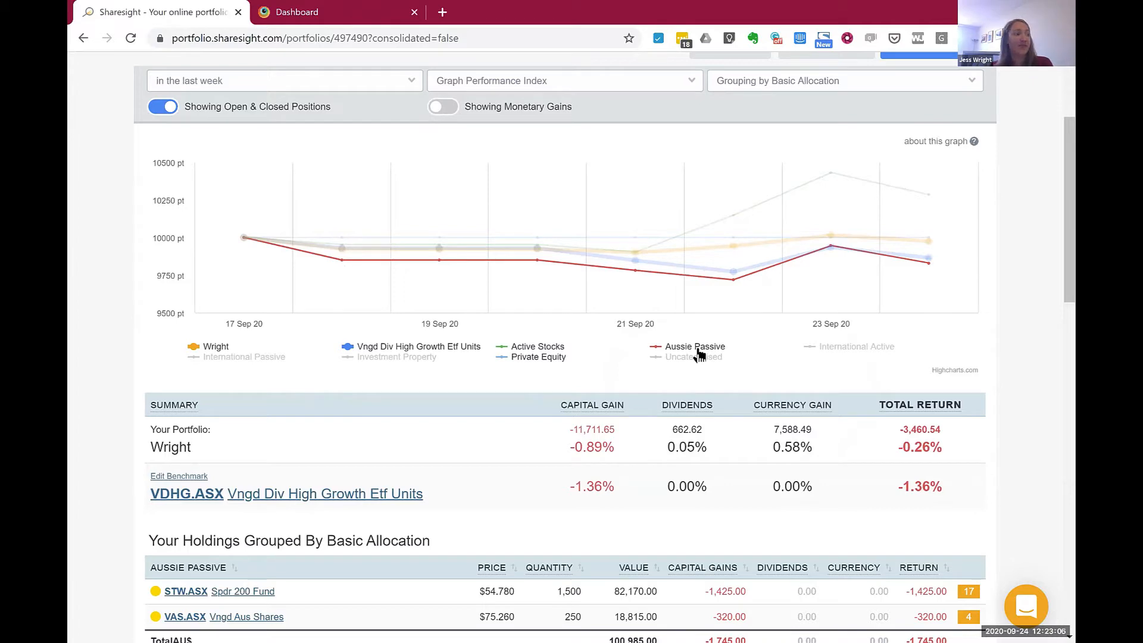
mouse_move(683, 198)
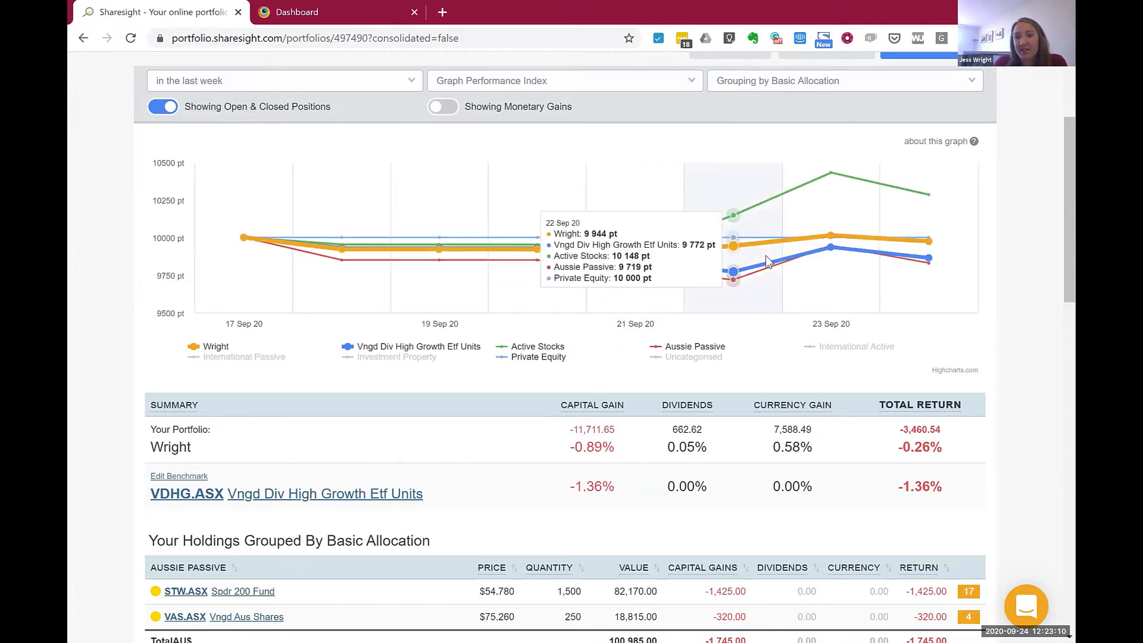
- Check the overview's holdings grouping choices and open the management of custom groups
scroll(768, 262, "up", 1)
left_click(794, 137)
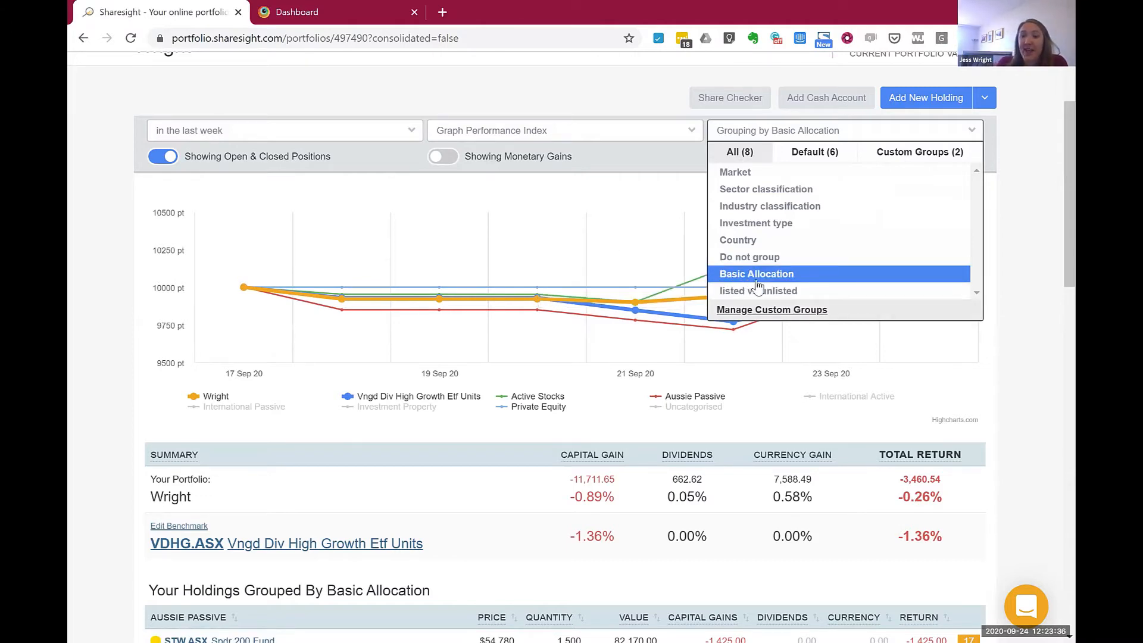
scroll(463, 337, "down", 5)
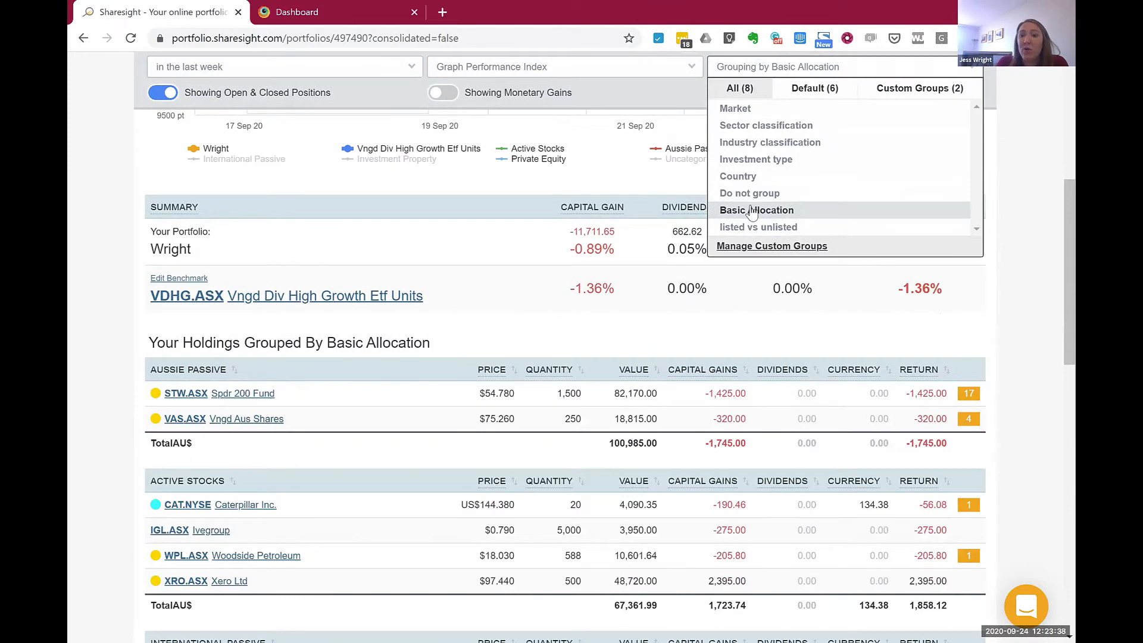
left_click(805, 249)
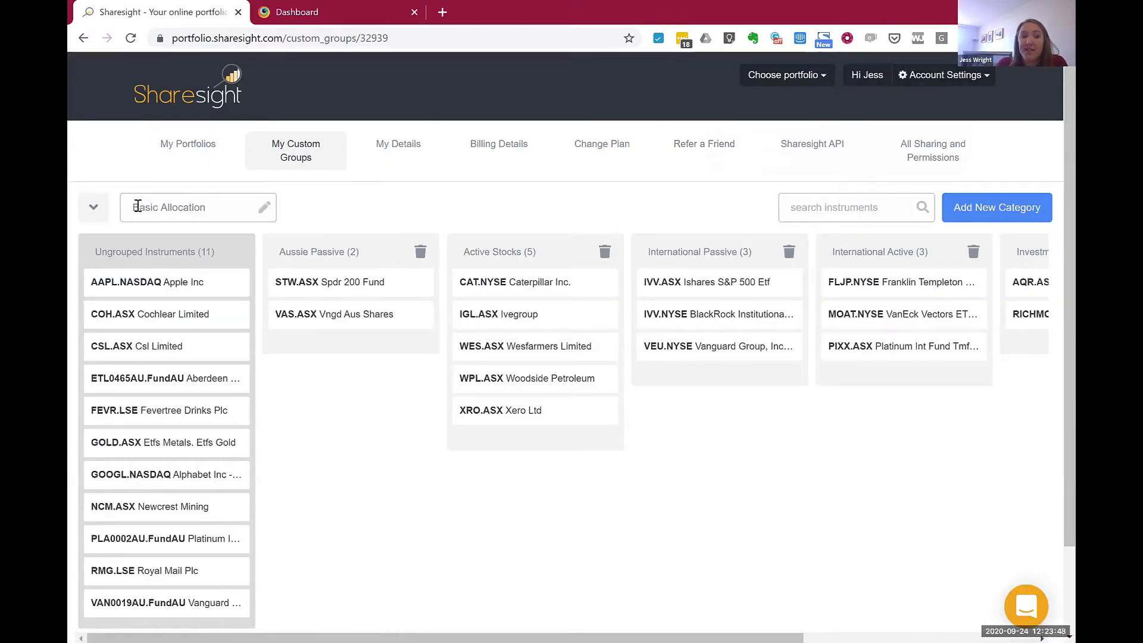
- Move Apple Inc from Ungrouped Instruments into the Aussie Passive category, and put it back with the ungrouped instruments
left_click(205, 208)
left_click_drag(143, 283, 326, 346)
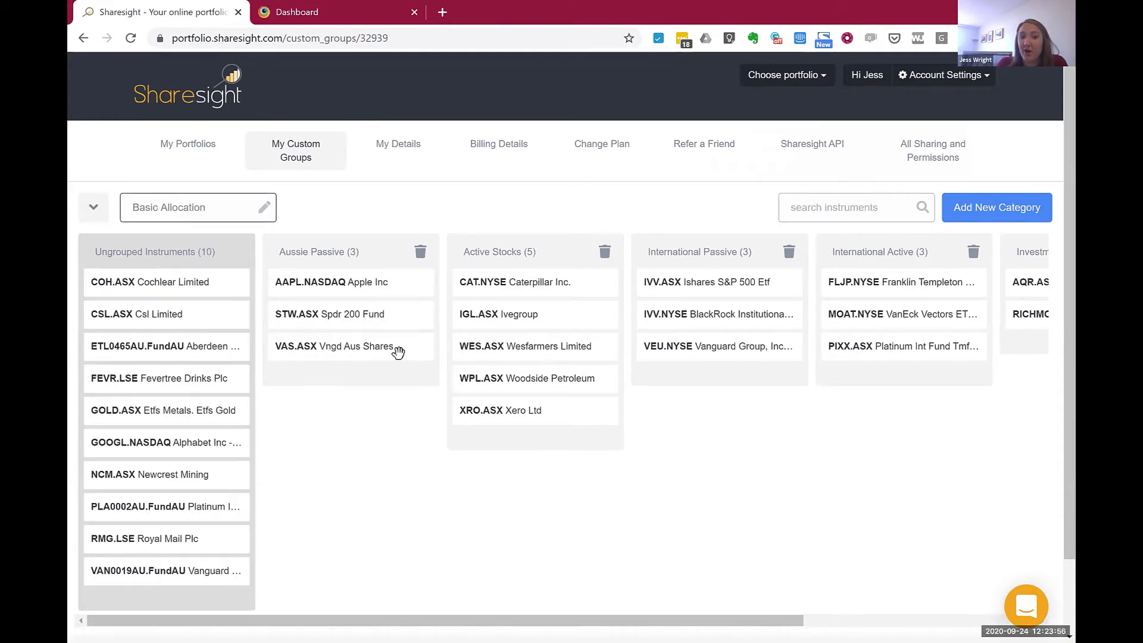
left_click_drag(355, 286, 179, 281)
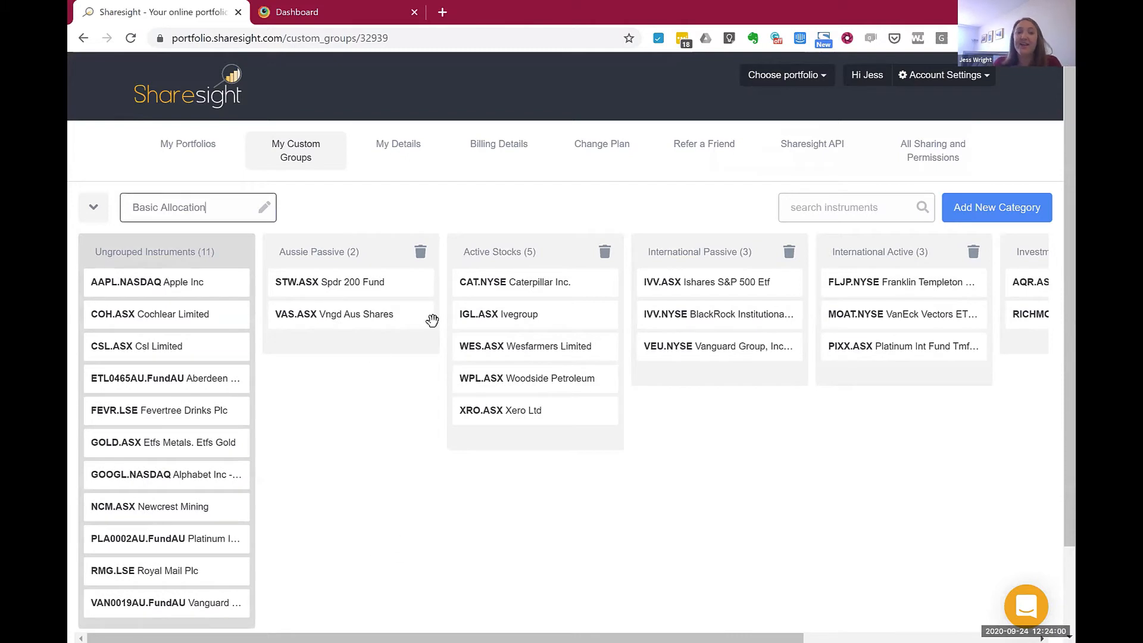
left_click_drag(171, 316, 200, 316)
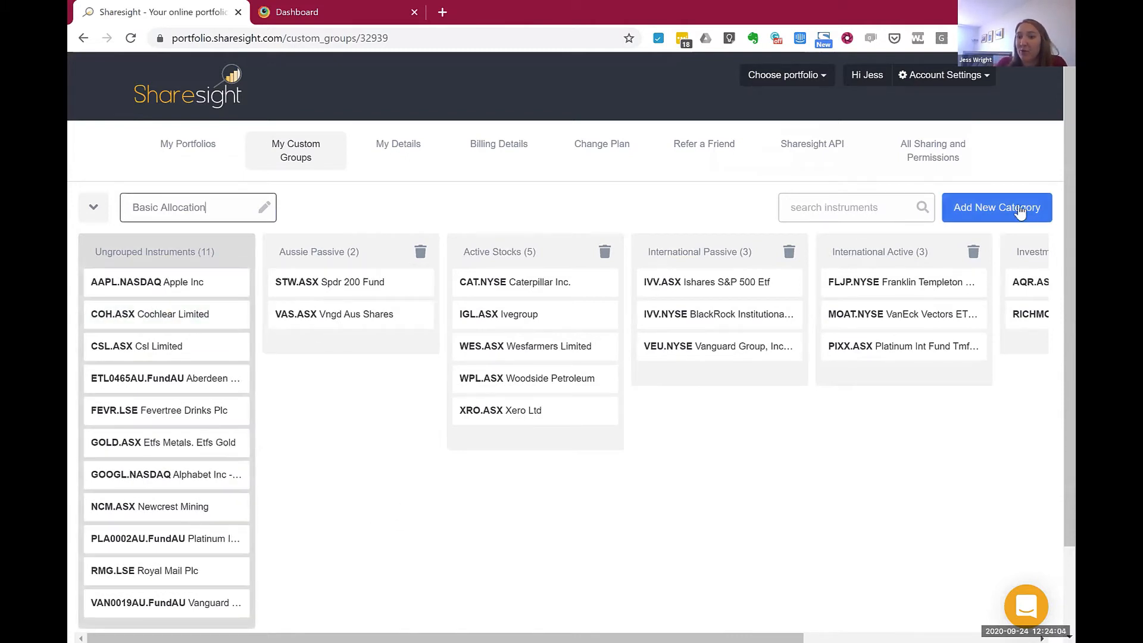
- View the list of custom groups, and return to the overview of the portfolio with 17 holdings
left_click(104, 215)
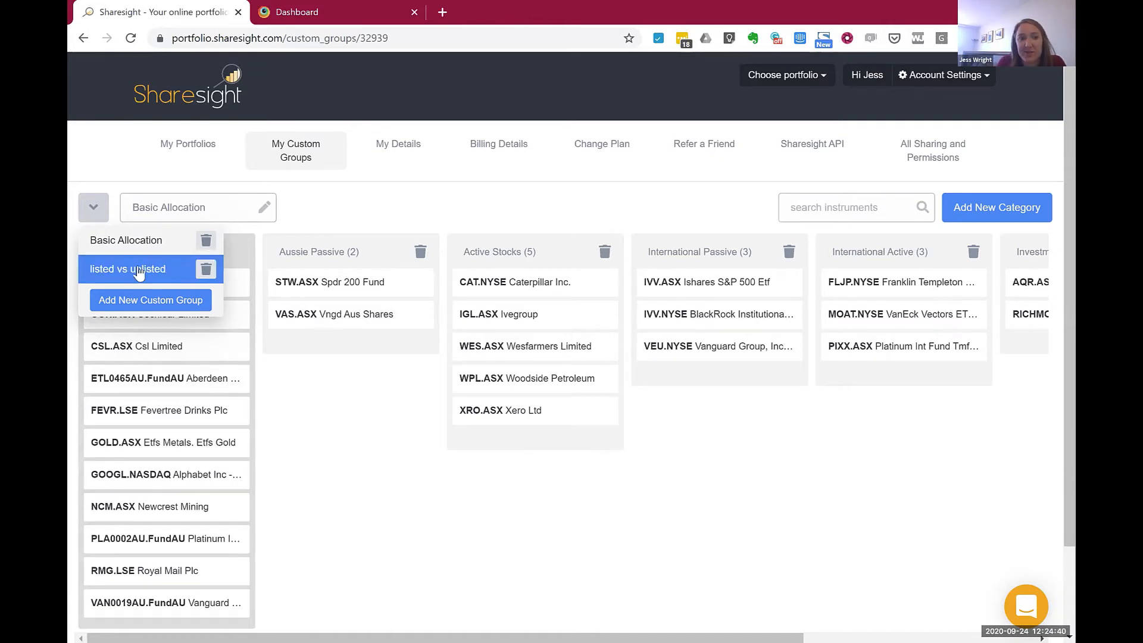
left_click(201, 128)
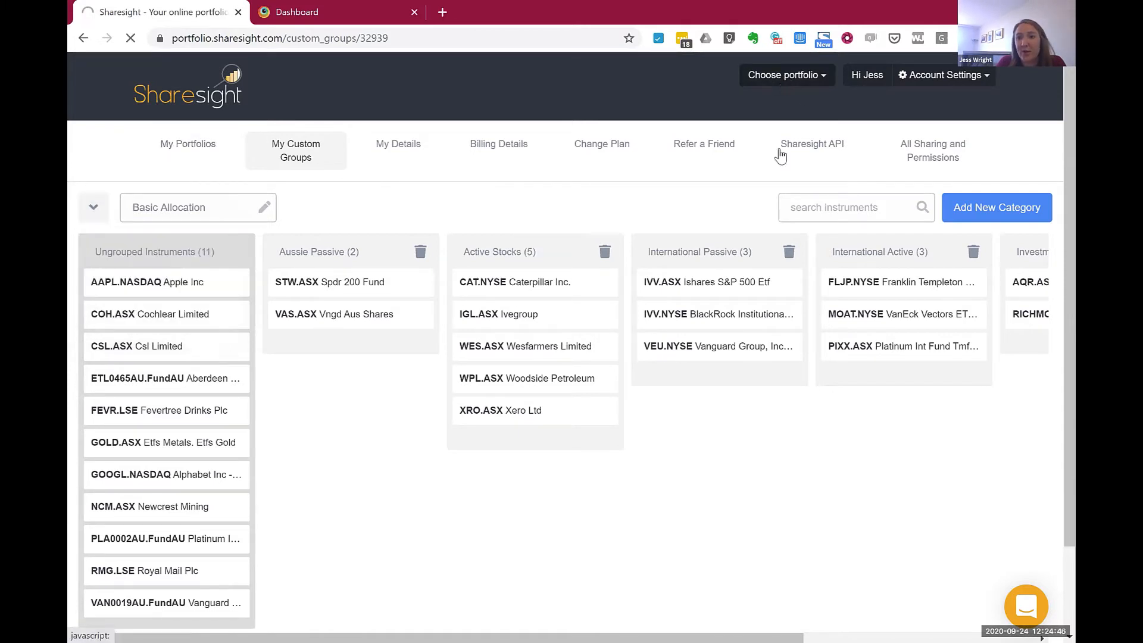
left_click(784, 79)
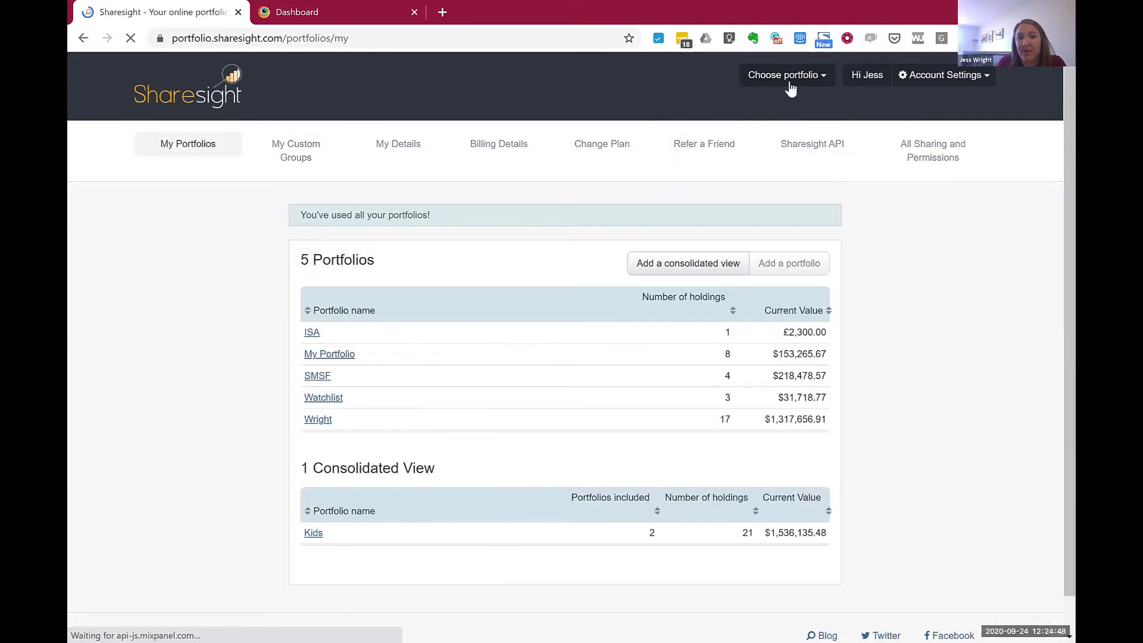
left_click(788, 80)
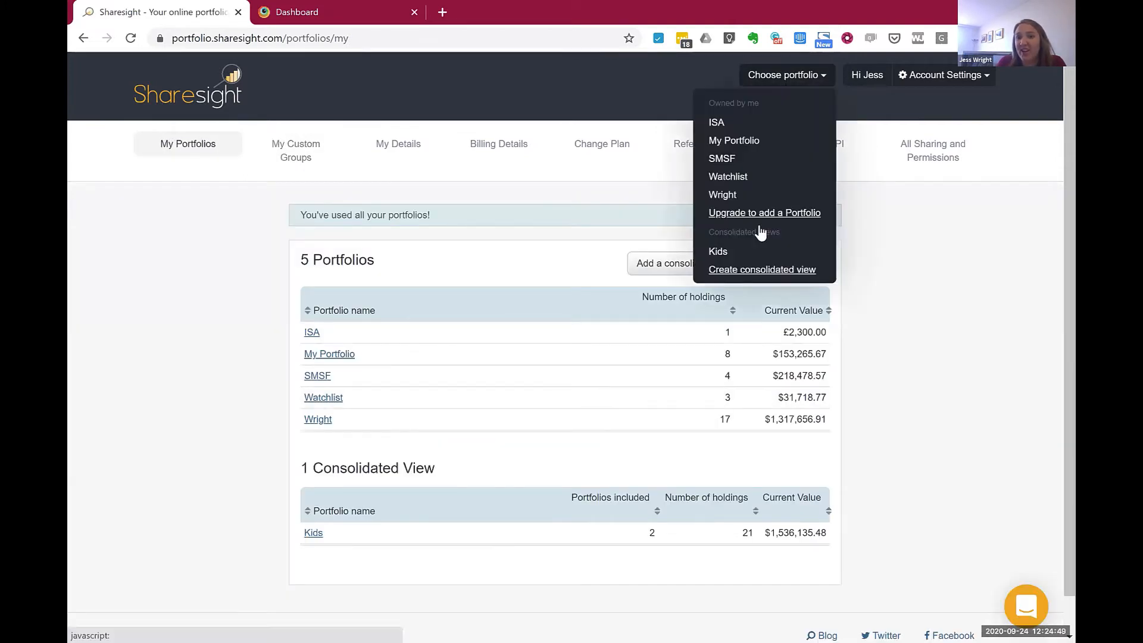
left_click(745, 192)
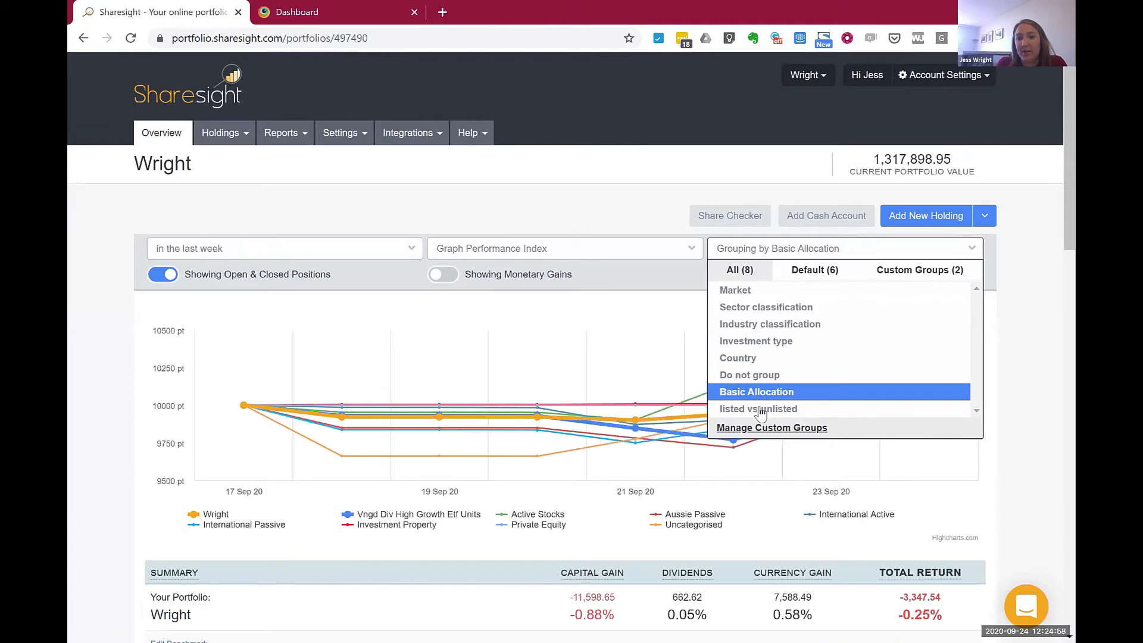
- Group the overview by the custom group "listed vs unlisted" and review the regrouped holdings, summary and graph
left_click(763, 408)
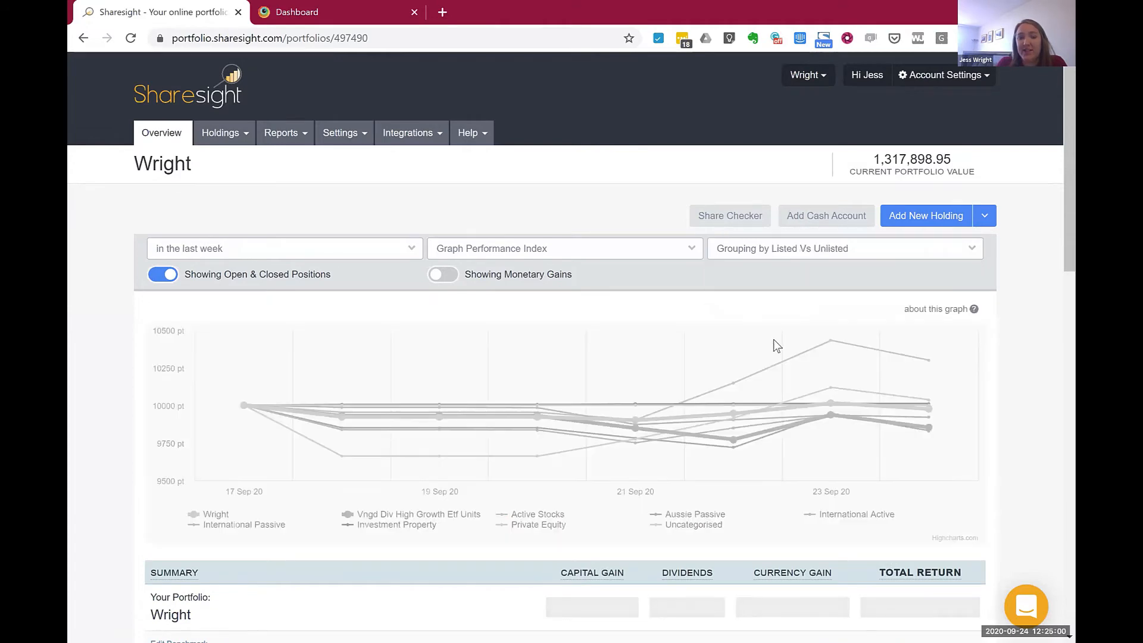
scroll(774, 339, "down", 4)
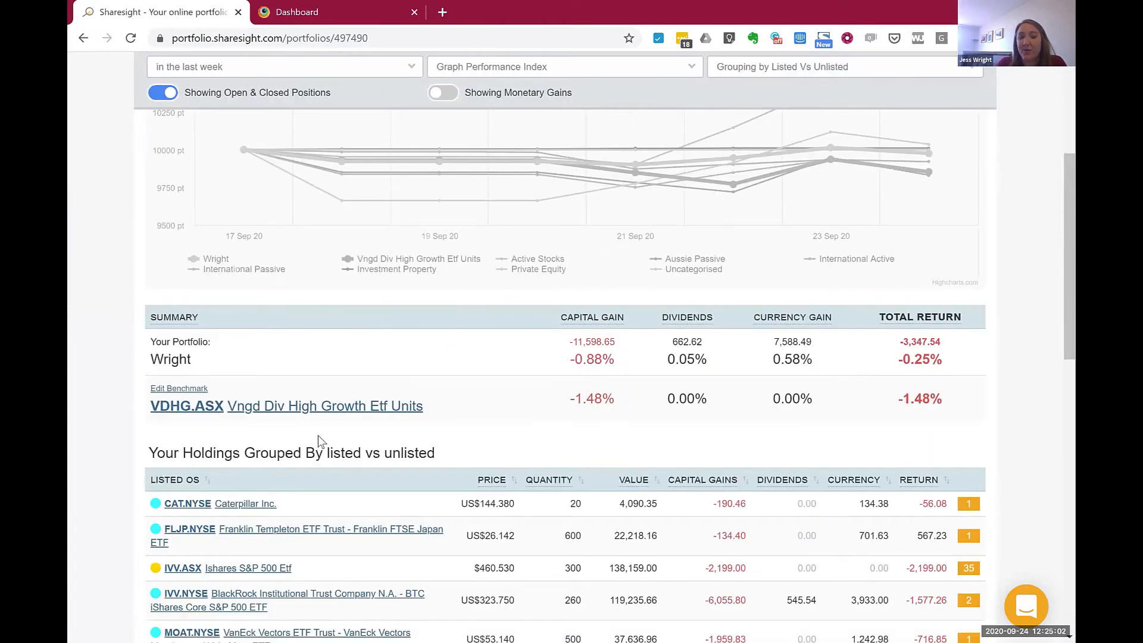
scroll(370, 480, "down", 2)
scroll(161, 190, "down", 3)
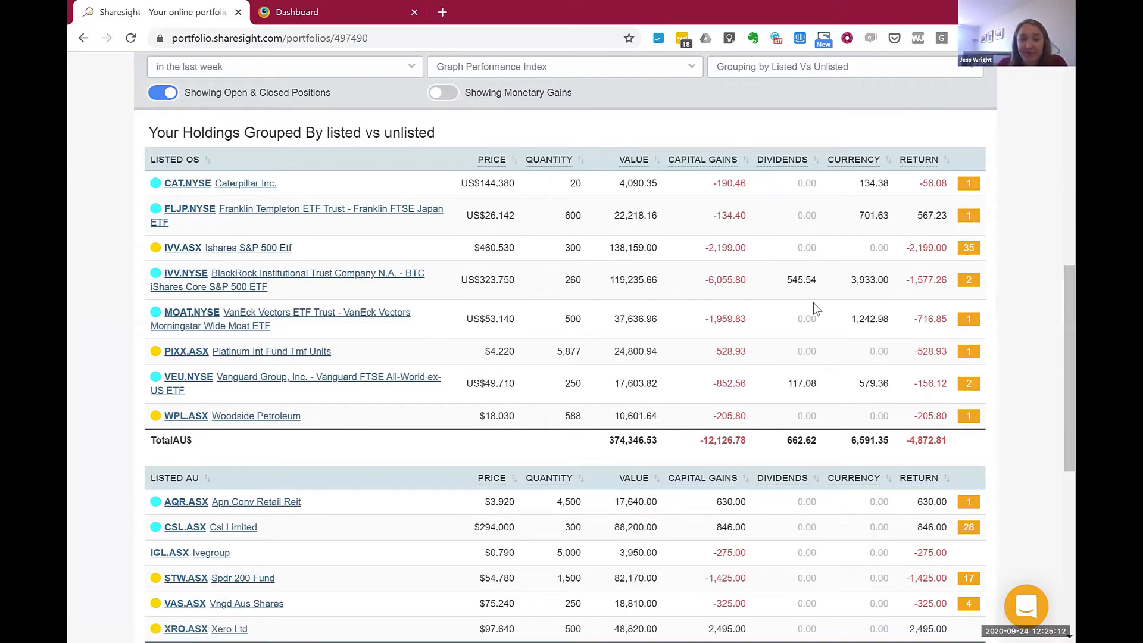
scroll(813, 303, "up", 5)
scroll(940, 227, "up", 2)
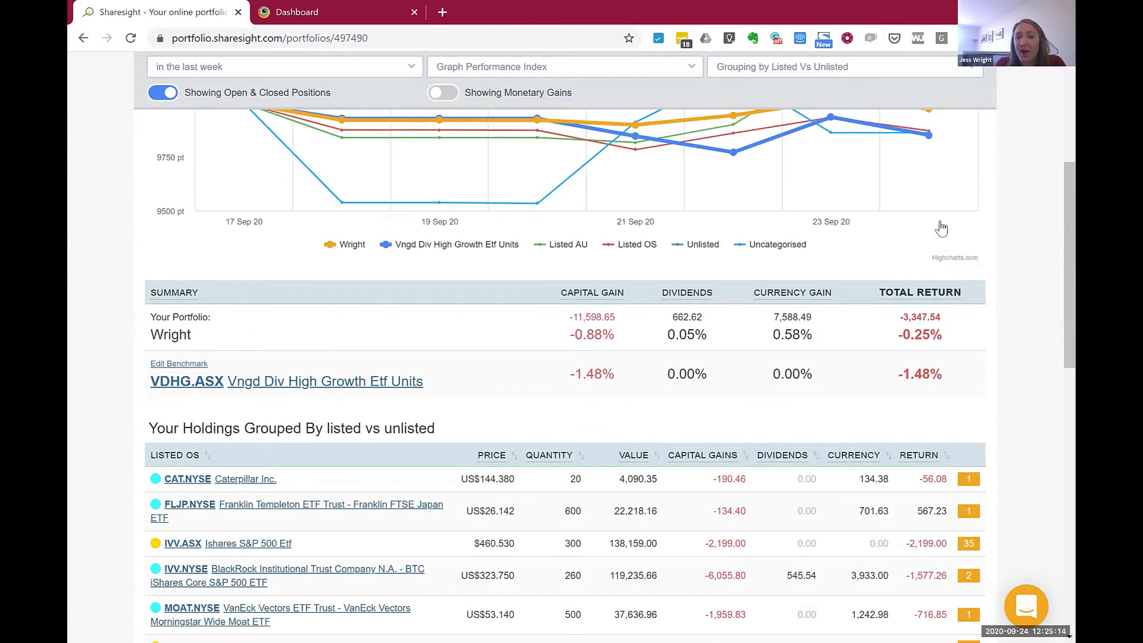
scroll(941, 228, "up", 3)
- Look over the available default and custom grouping options without changing the current grouping
left_click(812, 248)
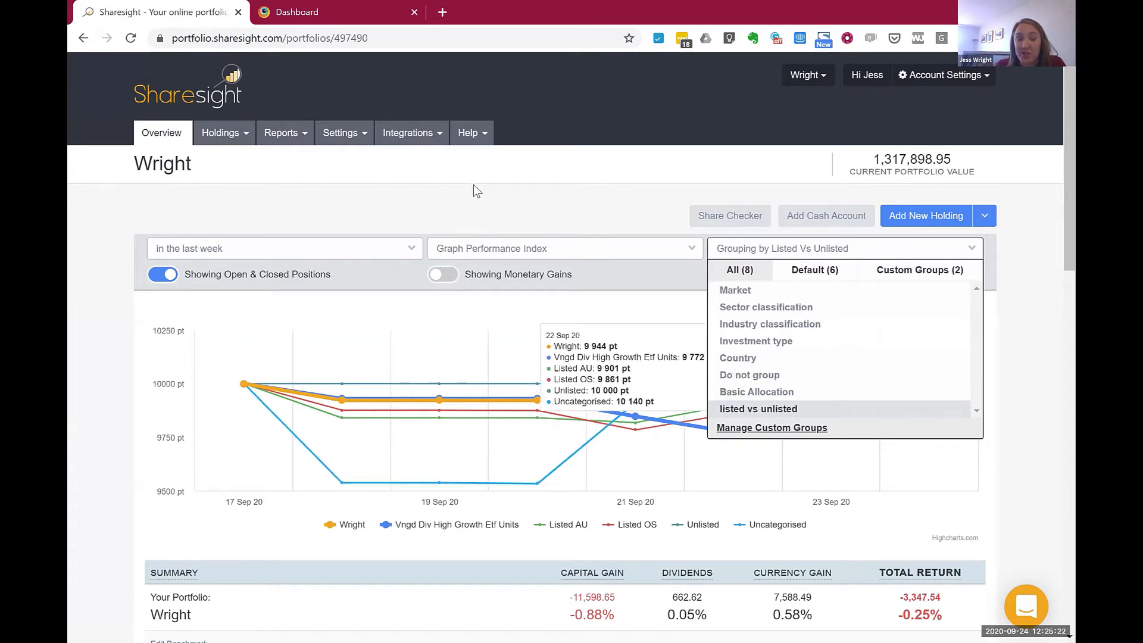
scroll(476, 194, "down", 2)
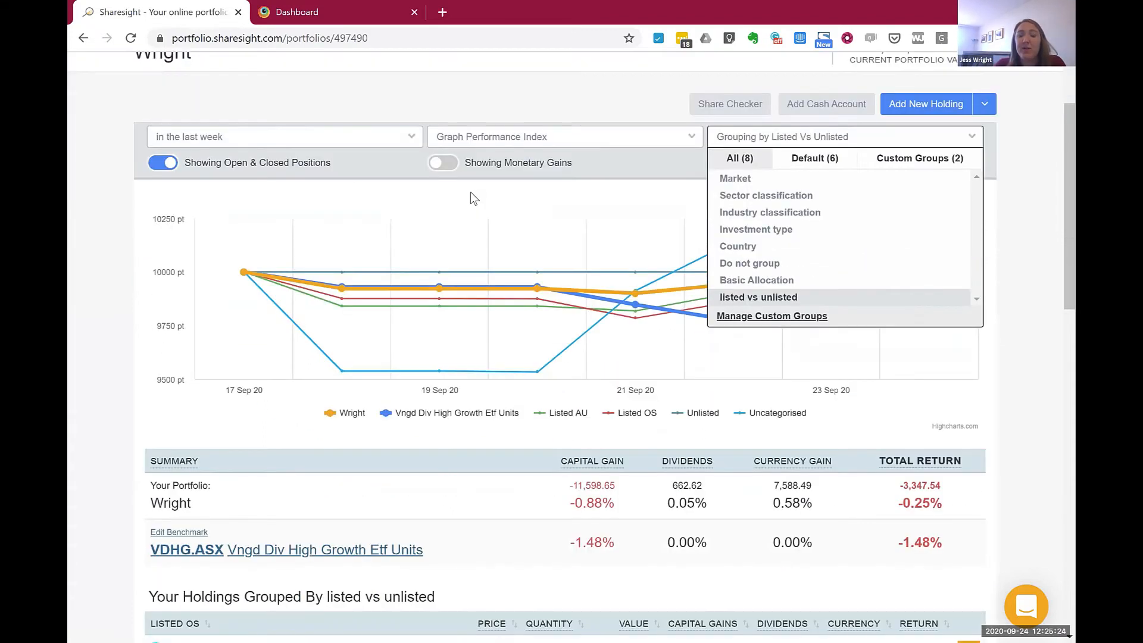
scroll(522, 238, "down", 4)
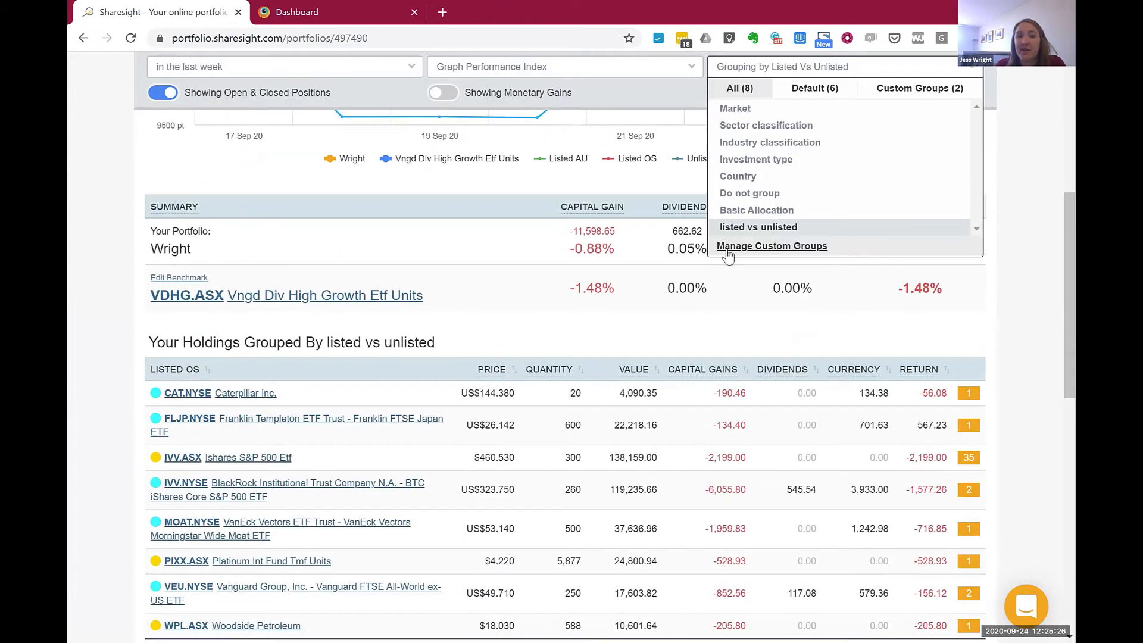
left_click(629, 302)
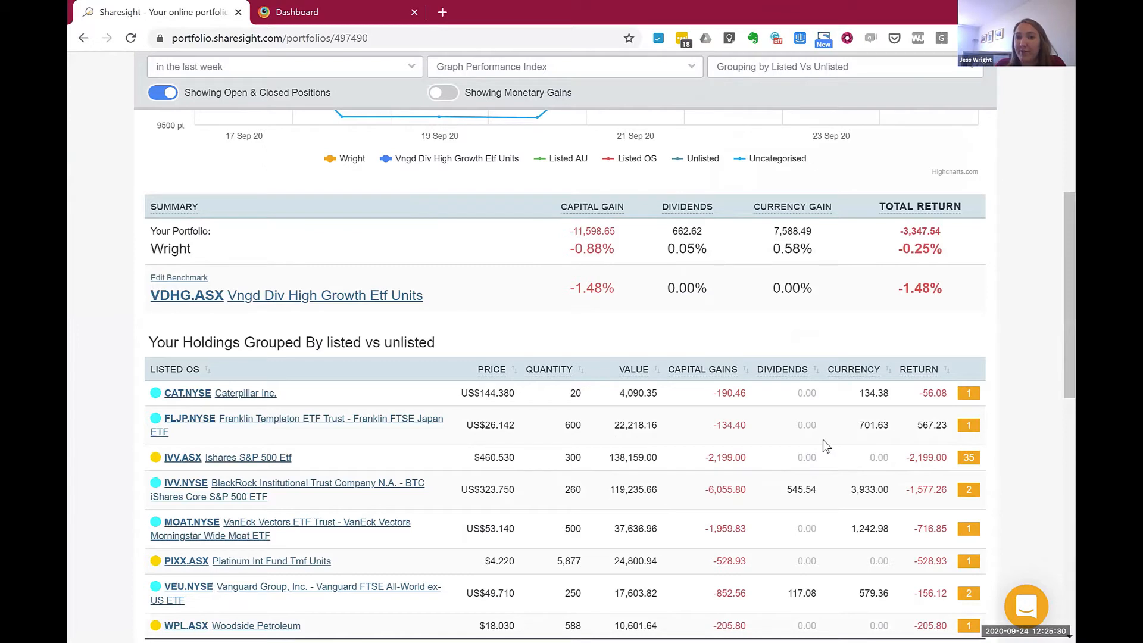
- Switch the holdings' gains to percentages for review, and return them to monetary gains
left_click(443, 92)
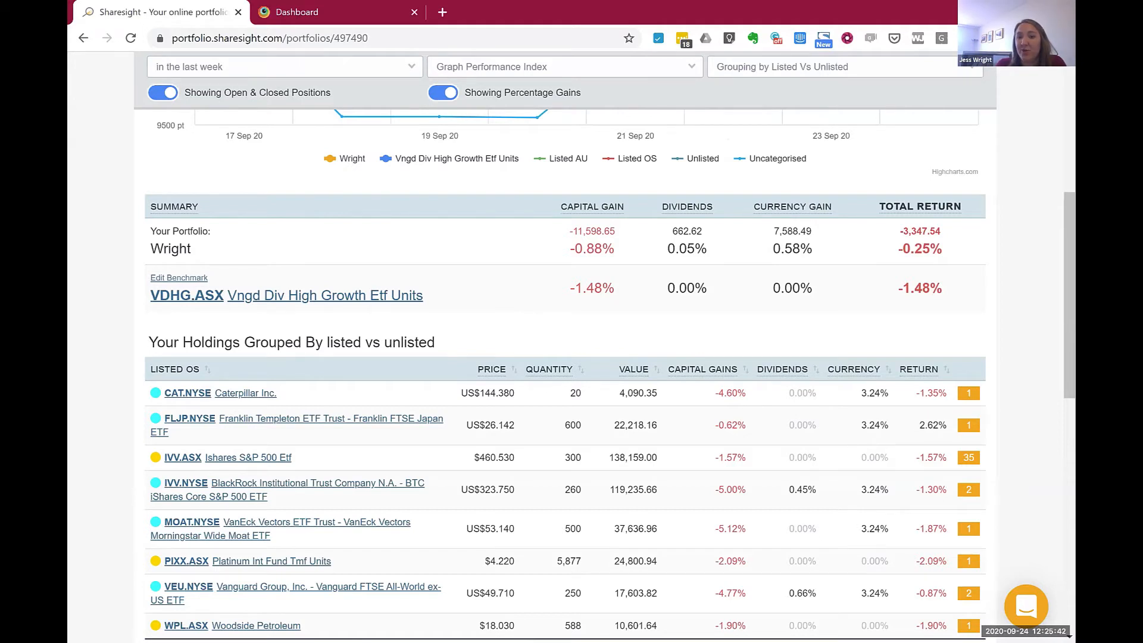
left_click(433, 94)
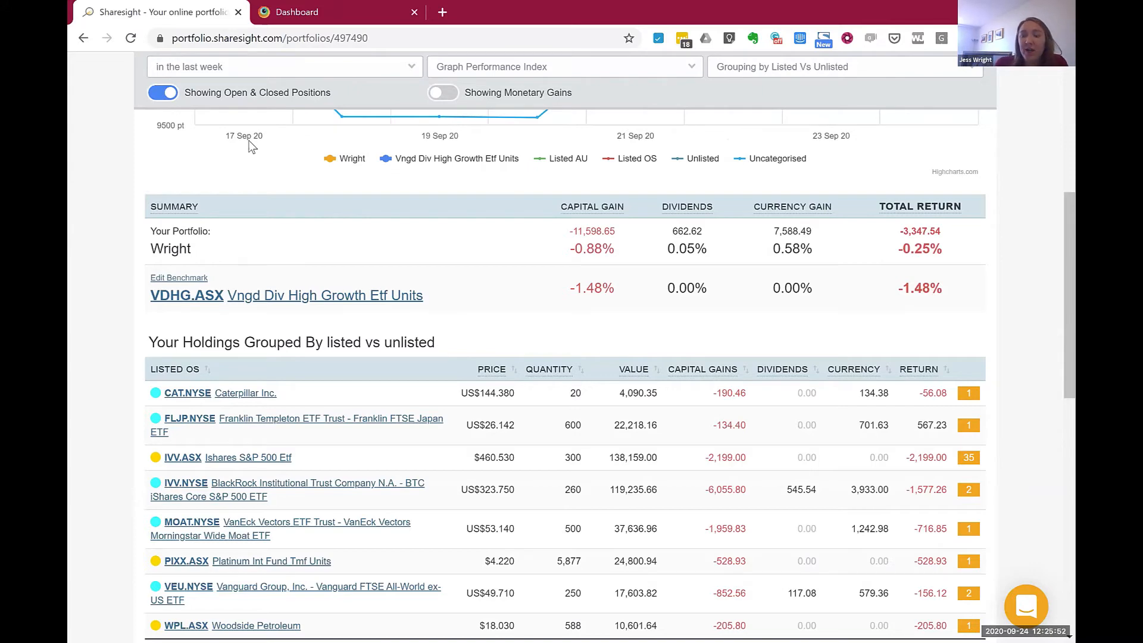
scroll(402, 205, "down", 1)
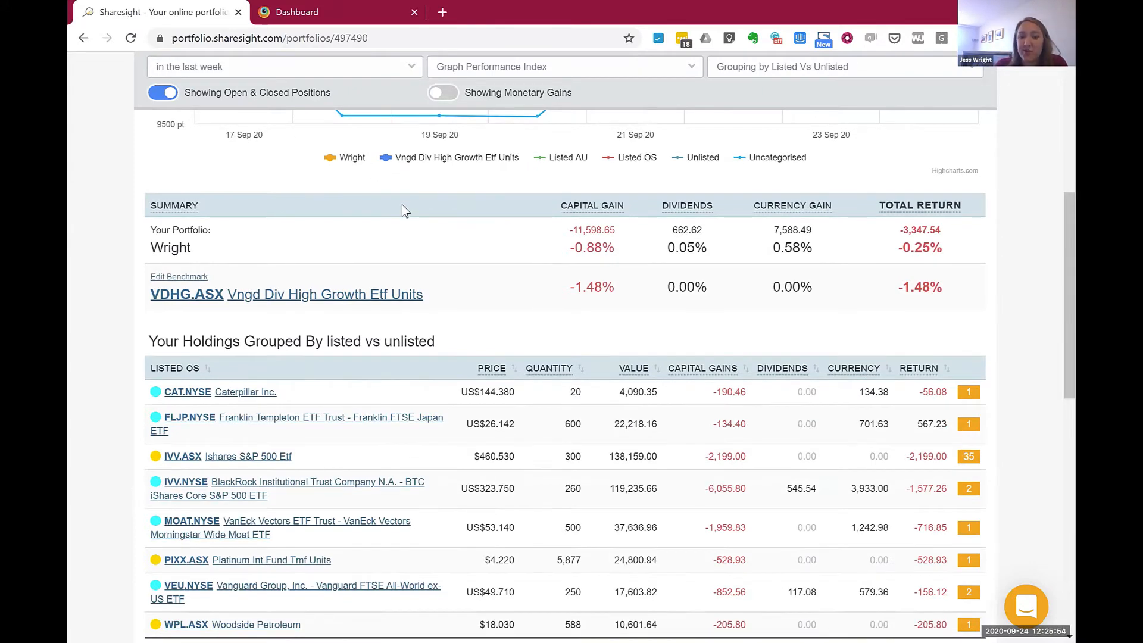
- Review the holdings in the Listed AU, Unlisted and Uncategorised groups and return to the portfolio summary
scroll(405, 202, "down", 8)
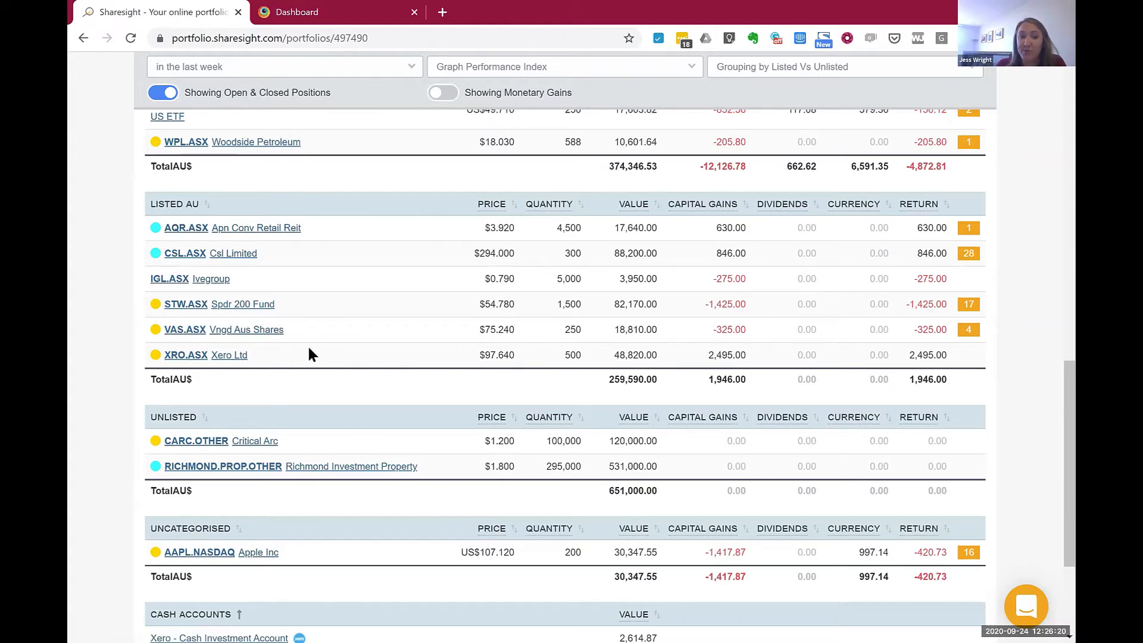
scroll(308, 355, "up", 1)
scroll(310, 356, "up", 7)
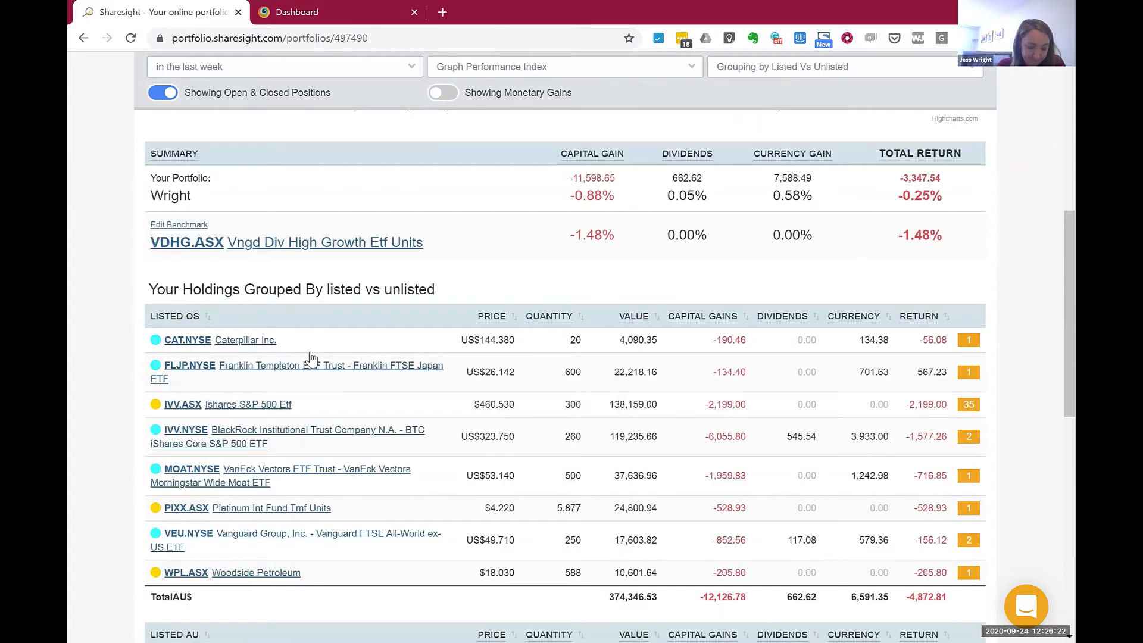
scroll(311, 357, "up", 1)
scroll(311, 356, "up", 1)
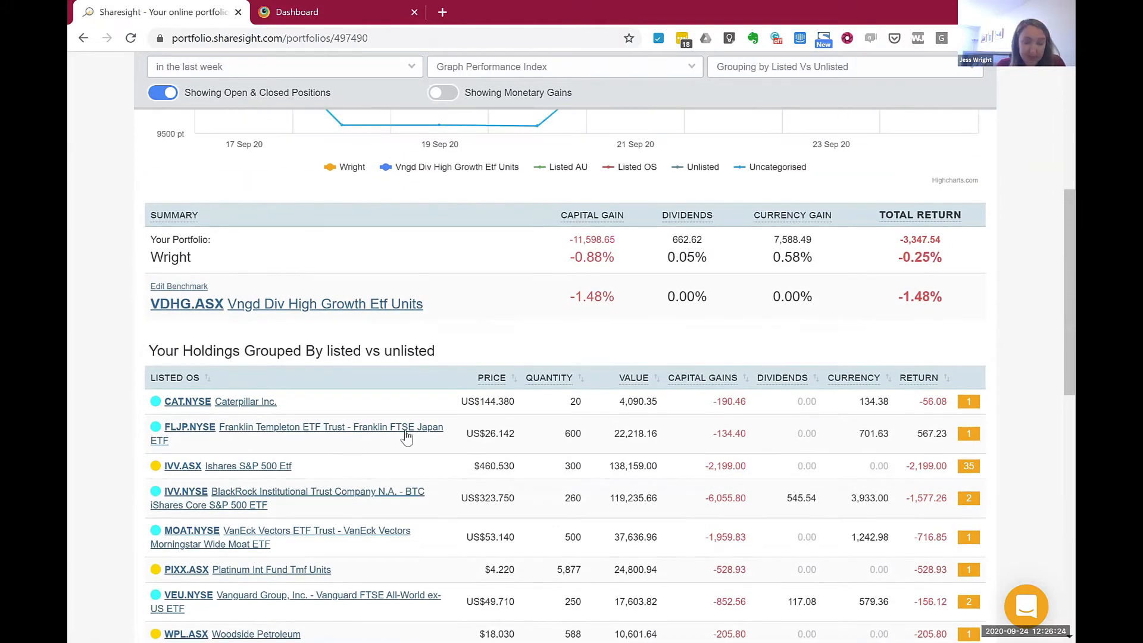
- Review the portfolio's graph and summary, and open the Franklin FTSE Japan ETF holding from the Listed OS group
scroll(405, 432, "up", 3)
scroll(405, 435, "up", 1)
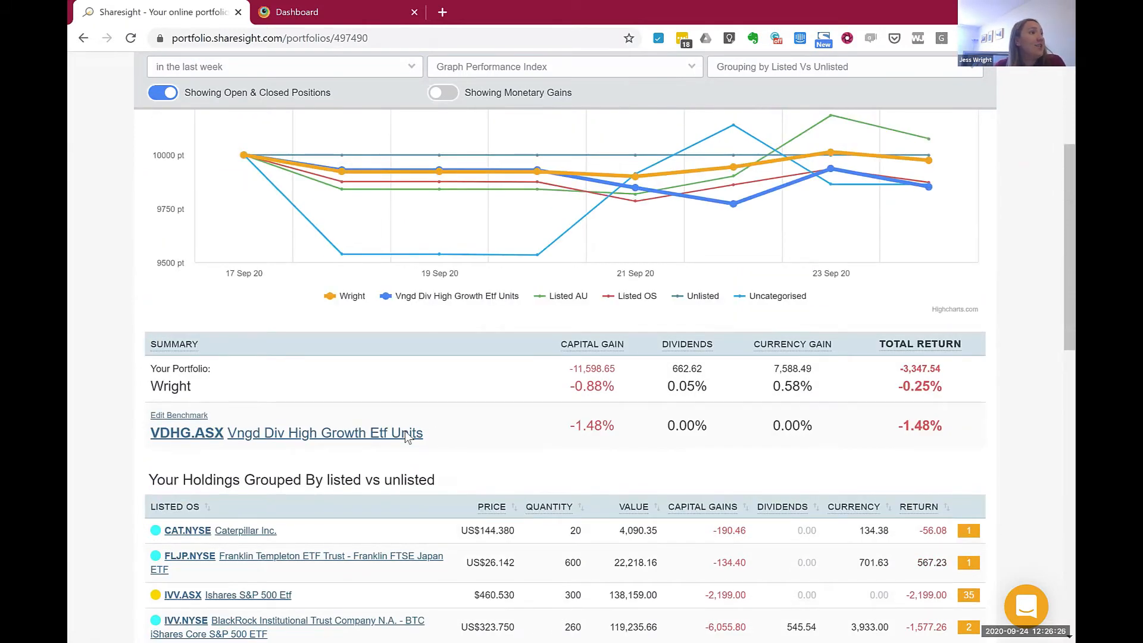
scroll(406, 436, "up", 5)
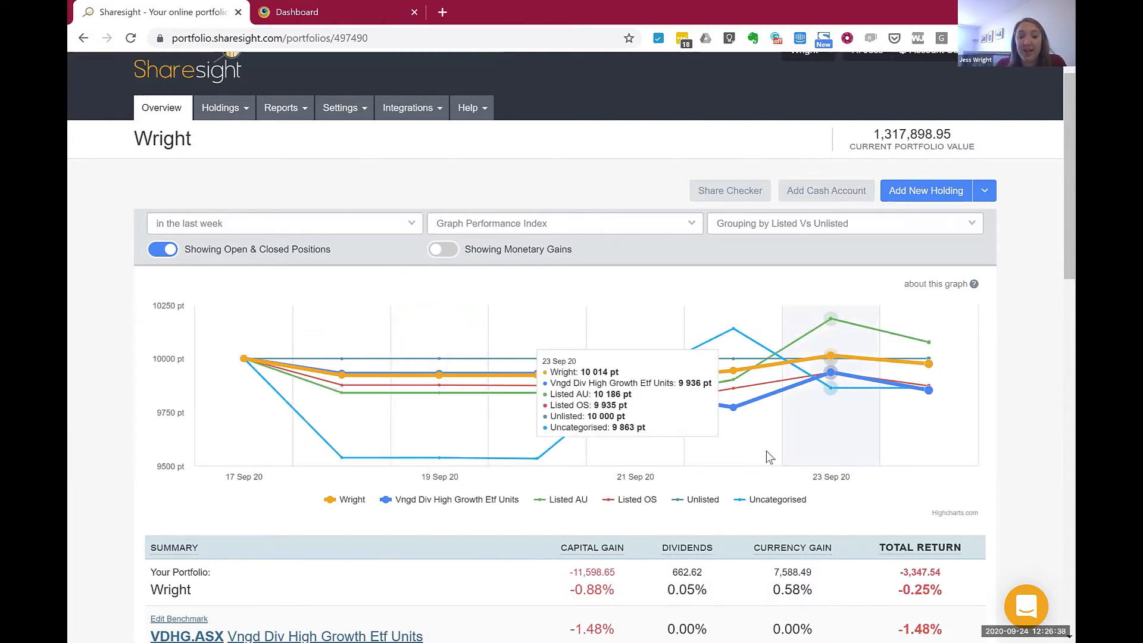
scroll(268, 417, "down", 5)
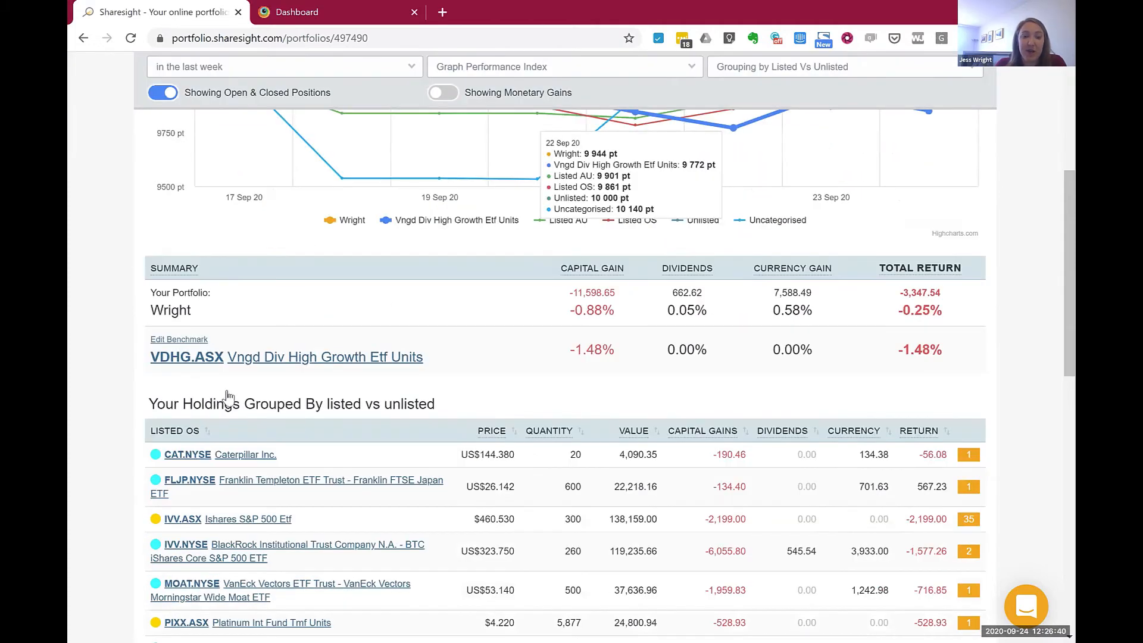
scroll(231, 395, "down", 2)
left_click(231, 395)
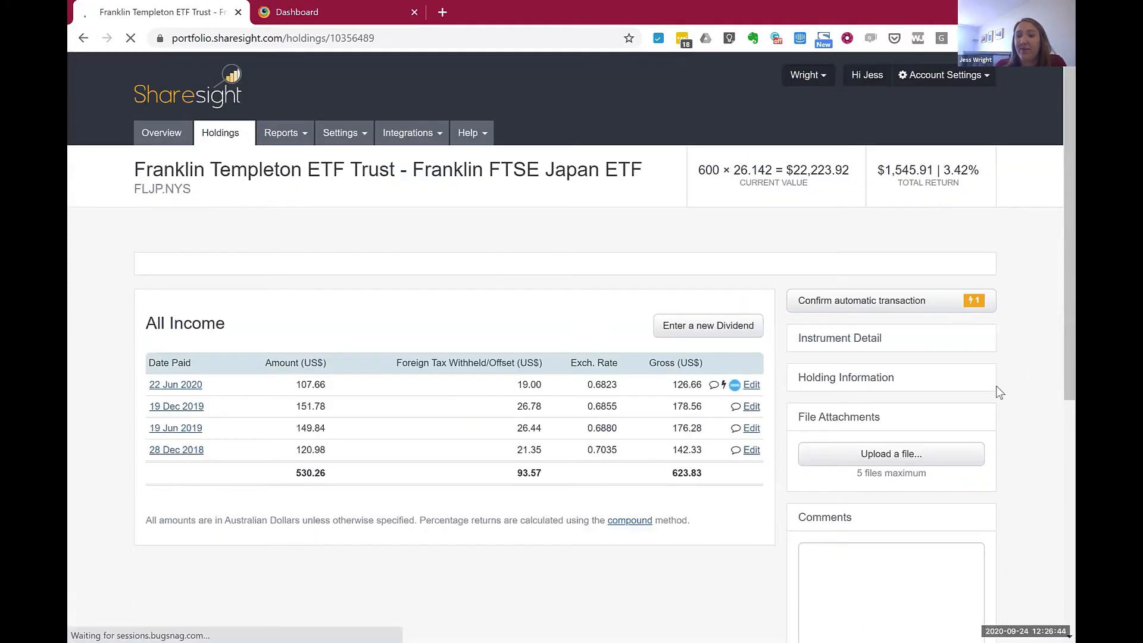
- Expand the Holding Information of the Franklin FTSE Japan ETF and examine its cost base and current value
scroll(860, 276, "down", 6)
scroll(841, 345, "down", 5)
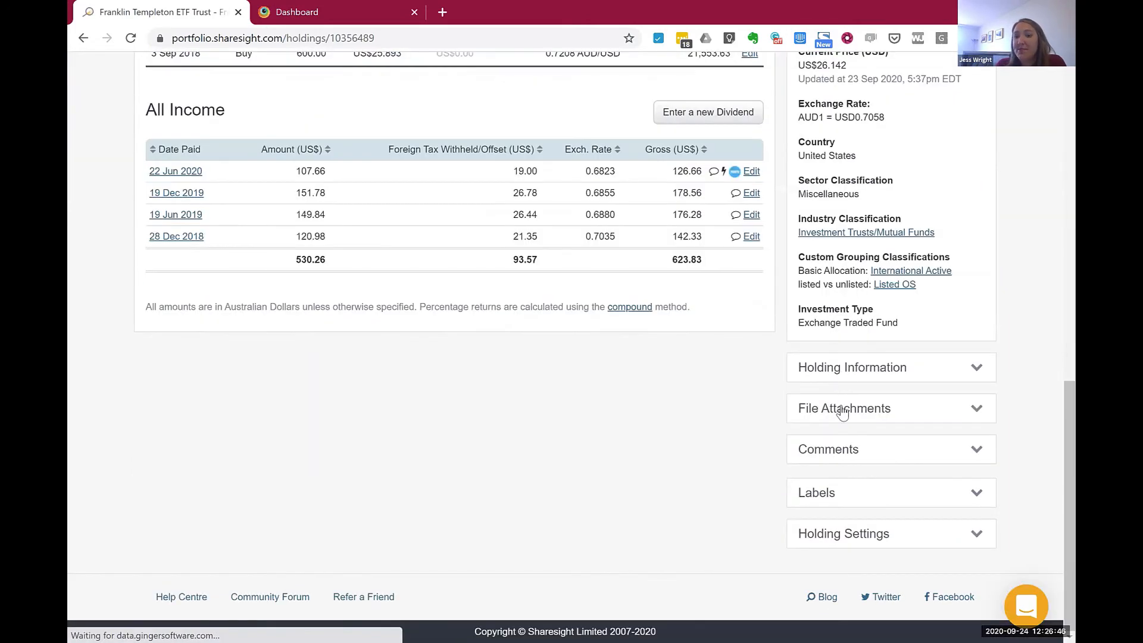
left_click(871, 380)
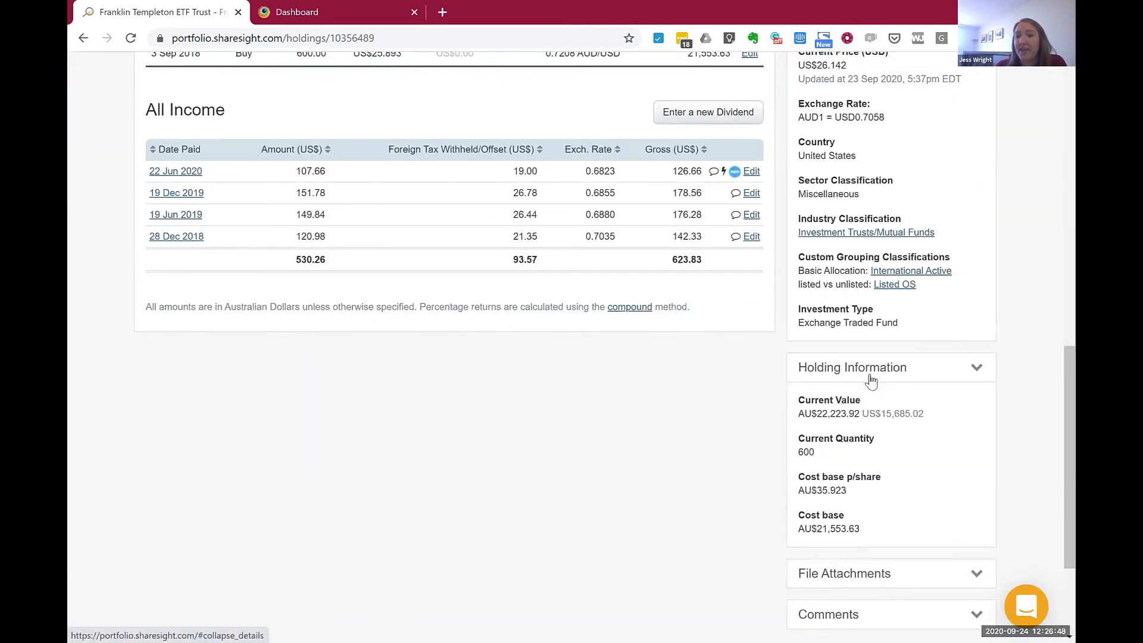
scroll(869, 555, "up", 1)
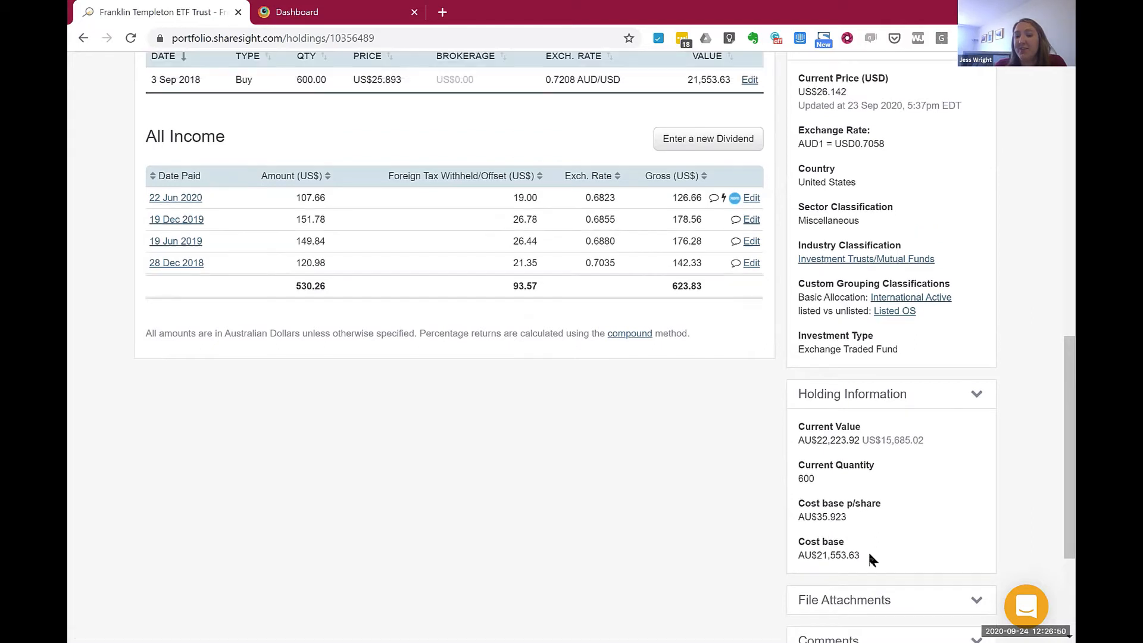
left_click_drag(860, 555, 796, 505)
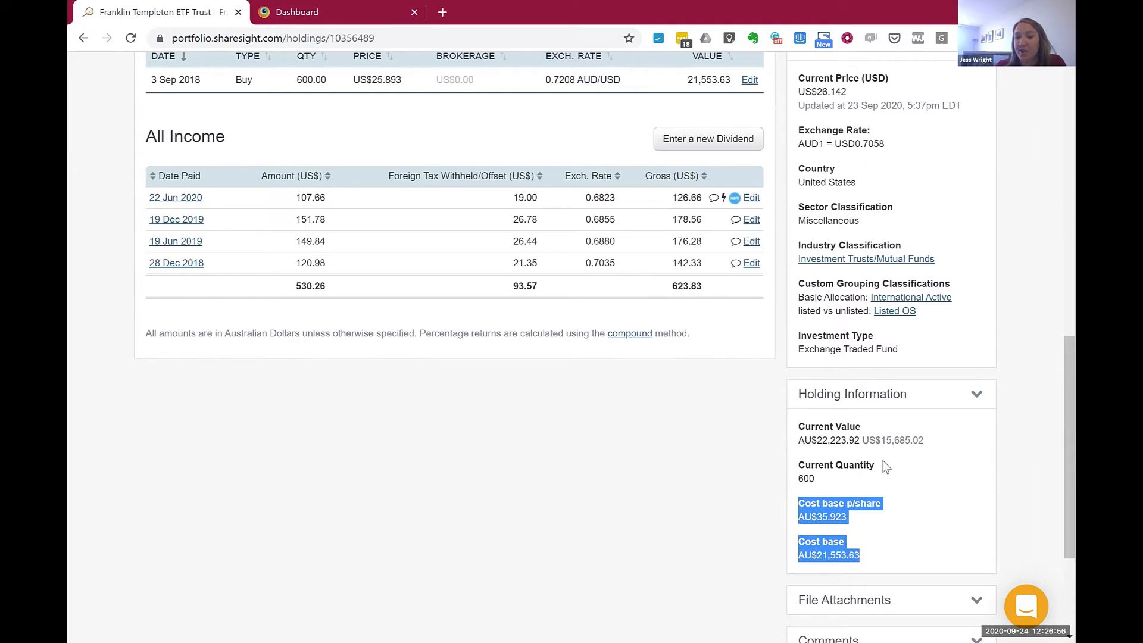
left_click_drag(799, 440, 913, 441)
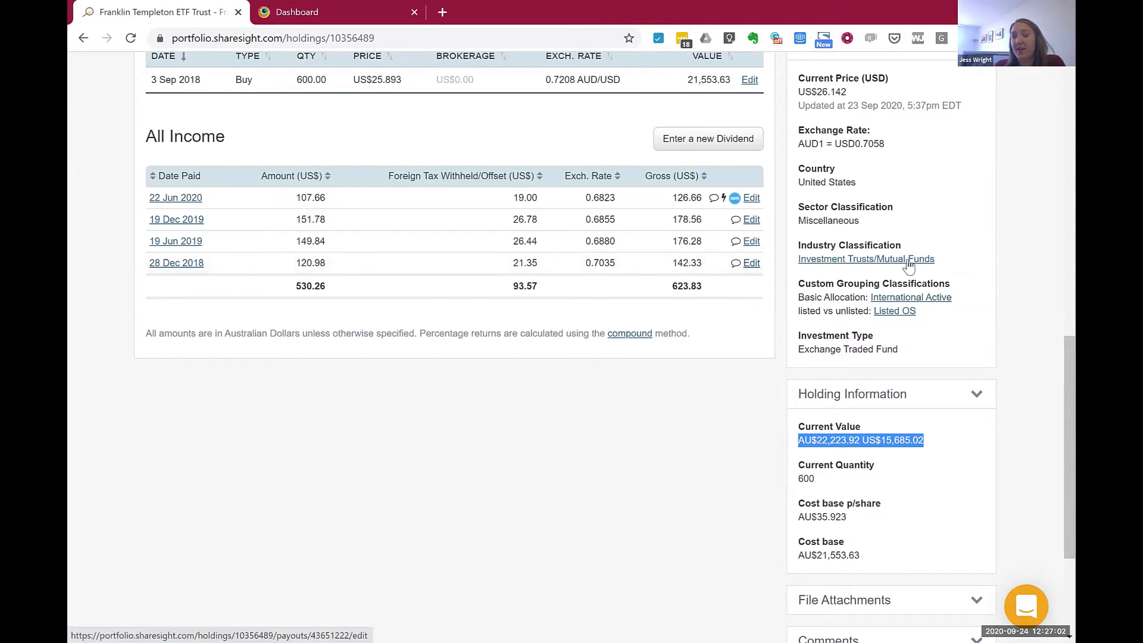
- Examine the current price and its update time in the holding's Instrument Detail
scroll(910, 262, "up", 1)
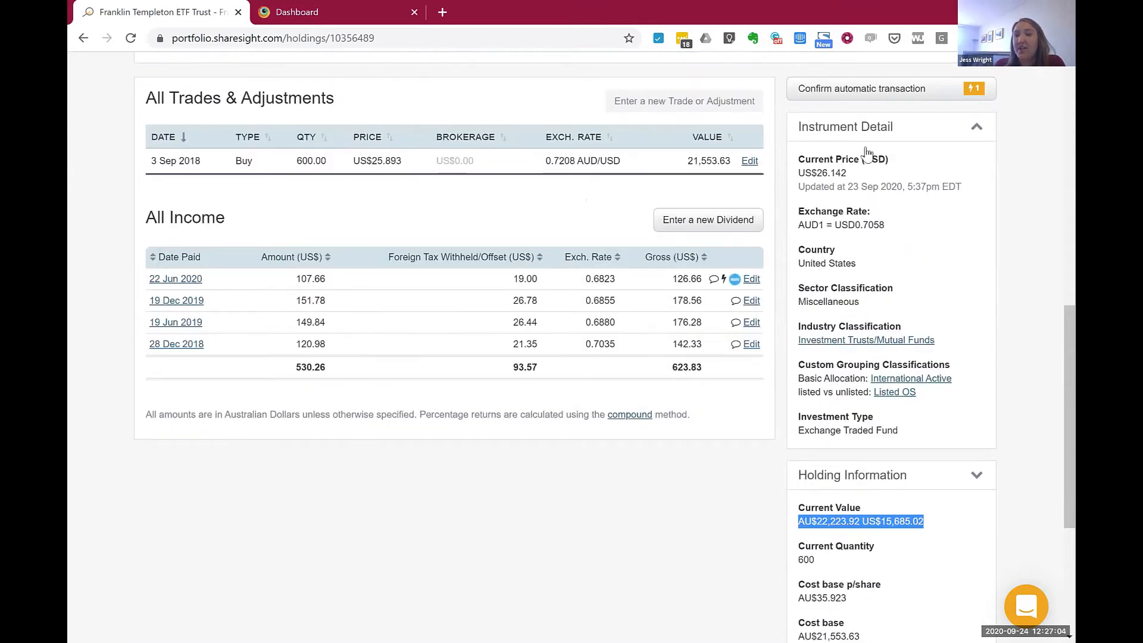
left_click_drag(973, 186, 798, 158)
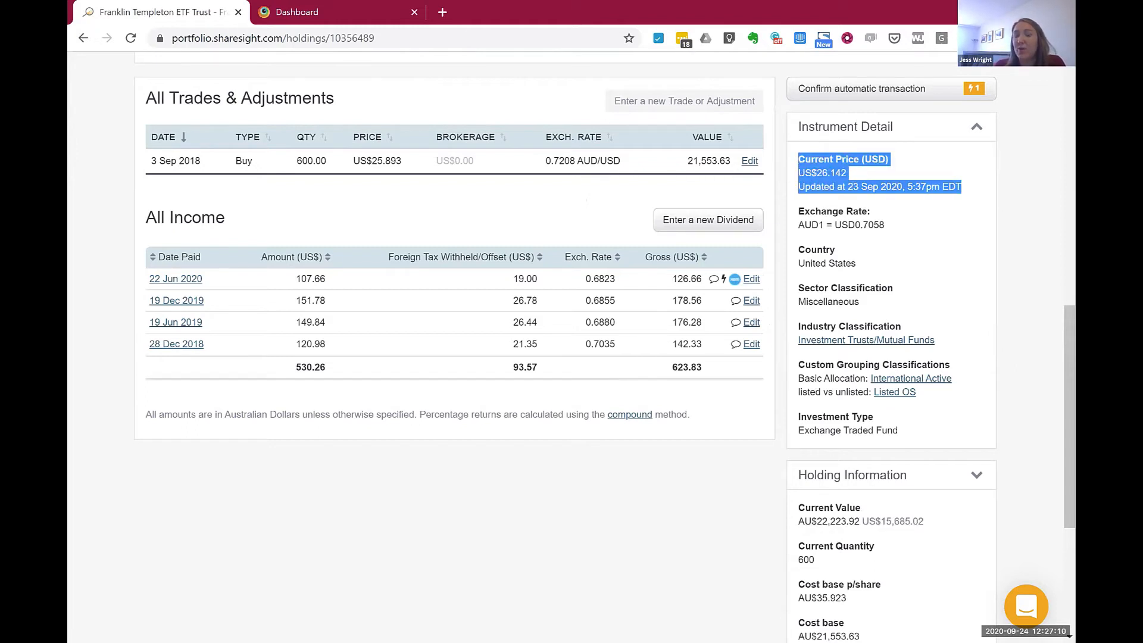
left_click(816, 190)
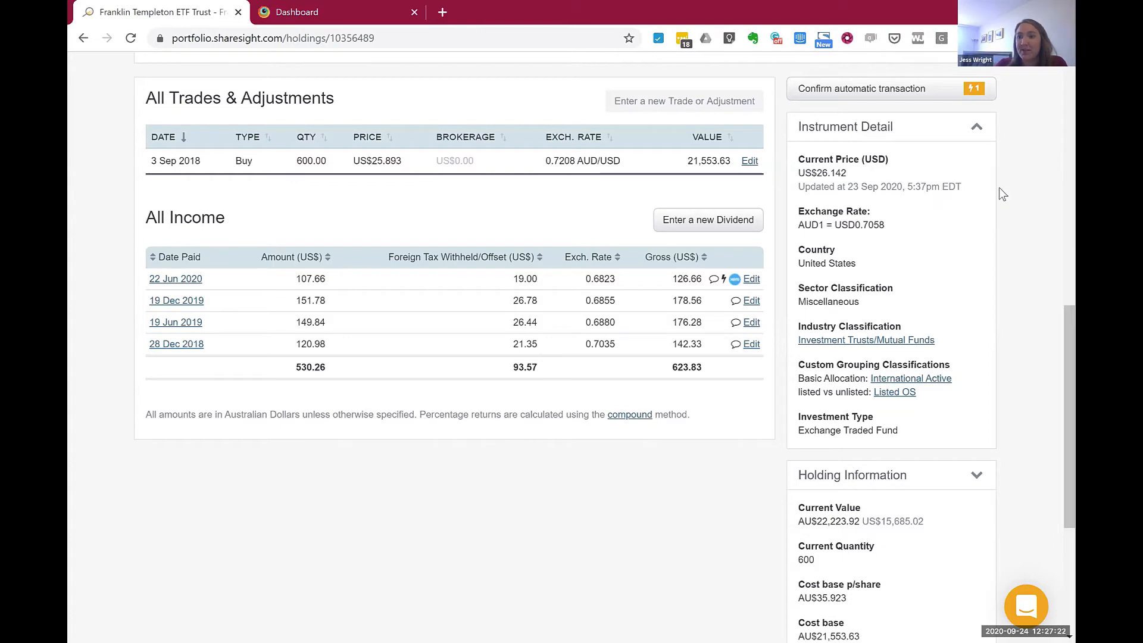
left_click_drag(975, 187, 798, 189)
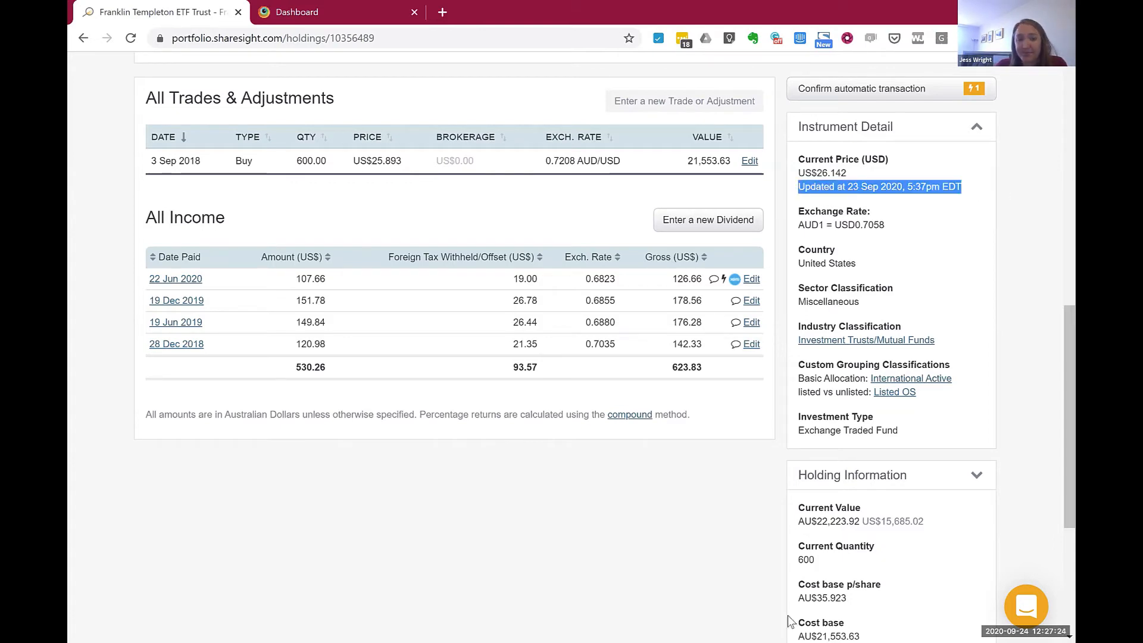
- Open the Trade Confirmation Emails integration settings and copy the portfolio email address
scroll(1051, 284, "up", 6)
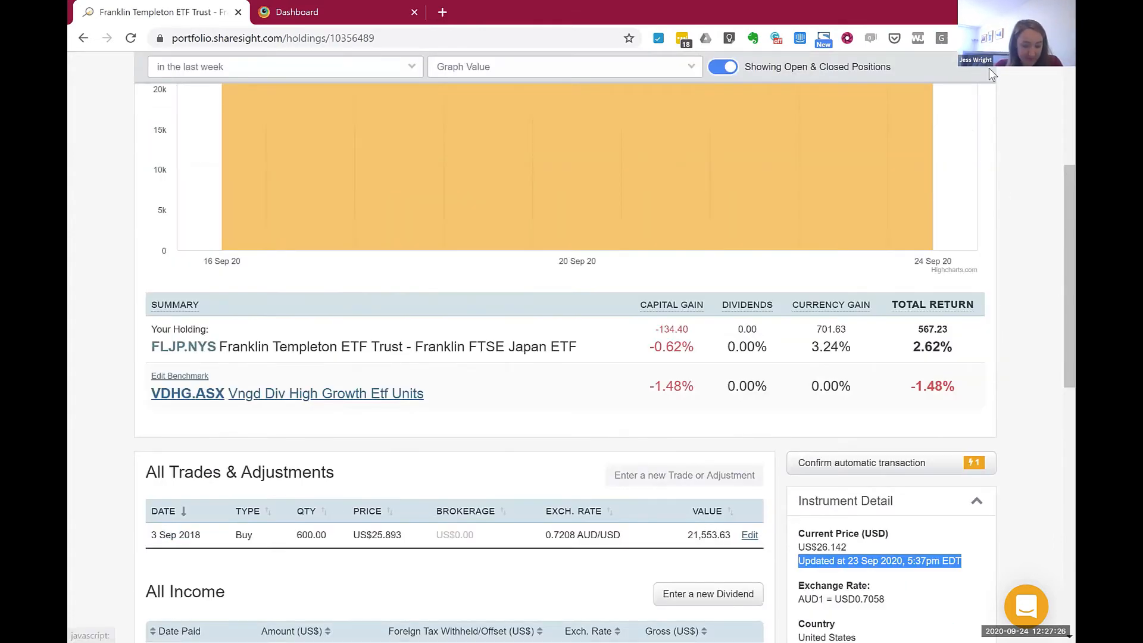
scroll(442, 346, "up", 4)
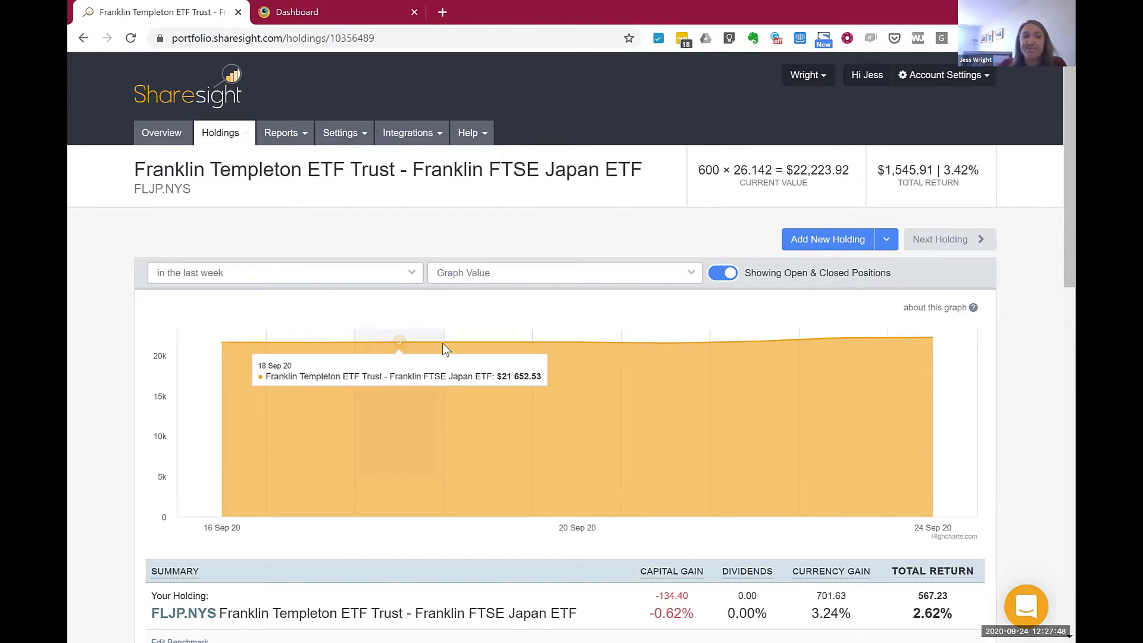
left_click(421, 143)
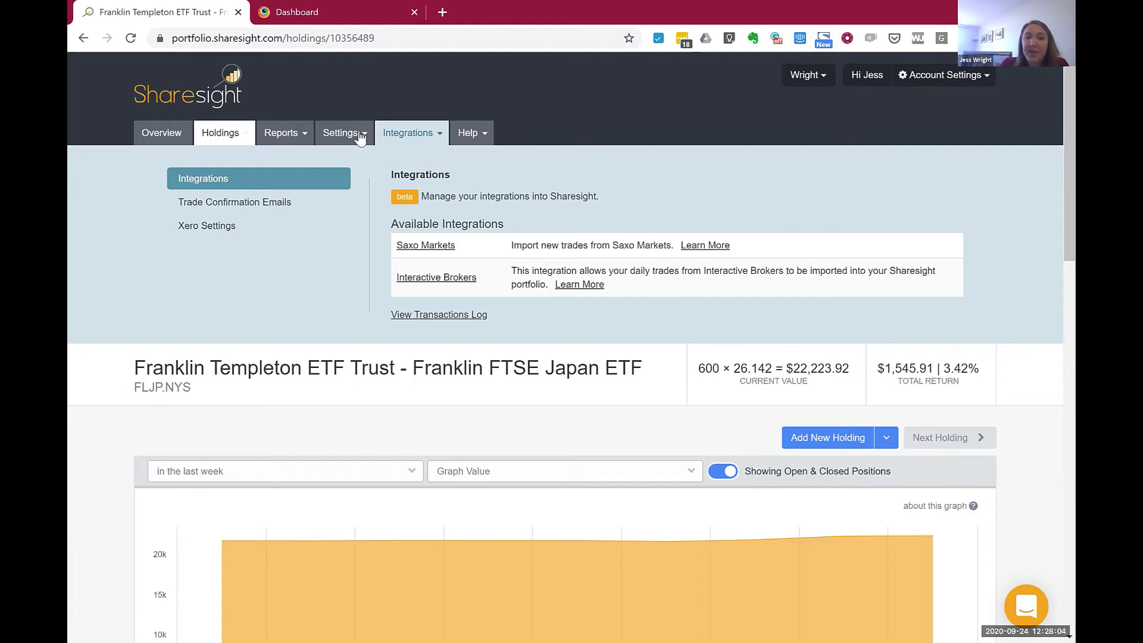
scroll(391, 148, "down", 1)
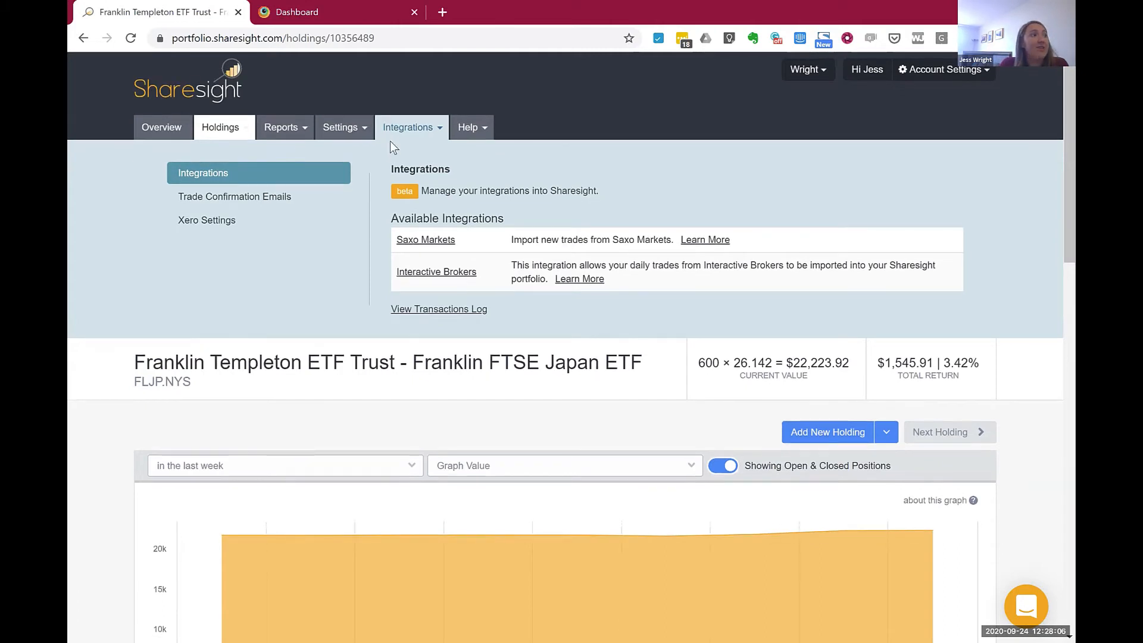
left_click(298, 204)
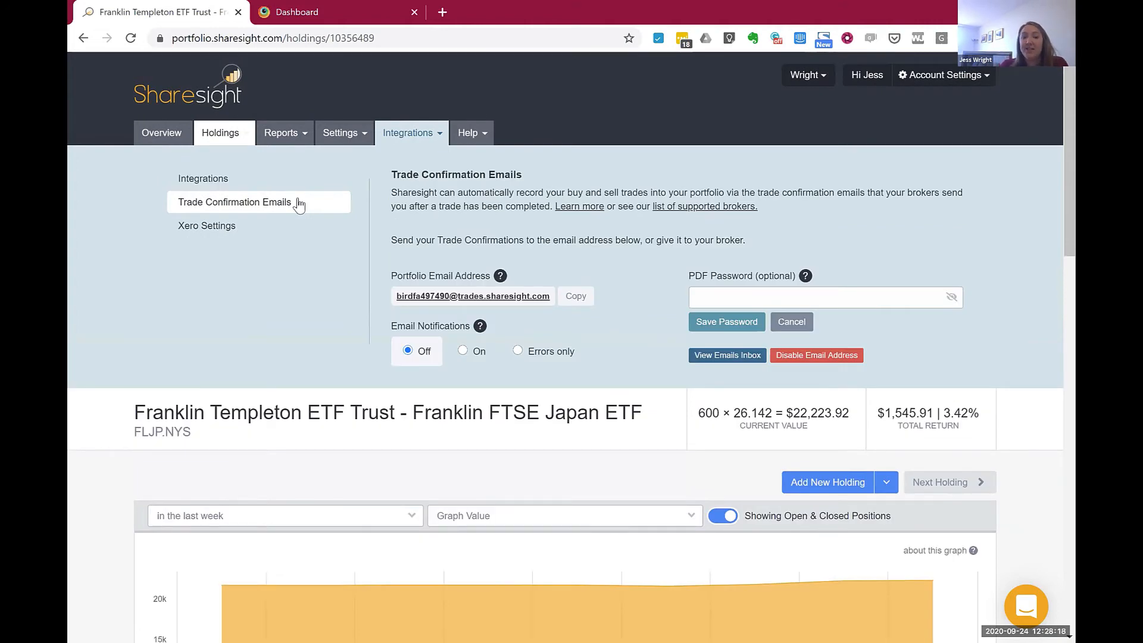
left_click(299, 204)
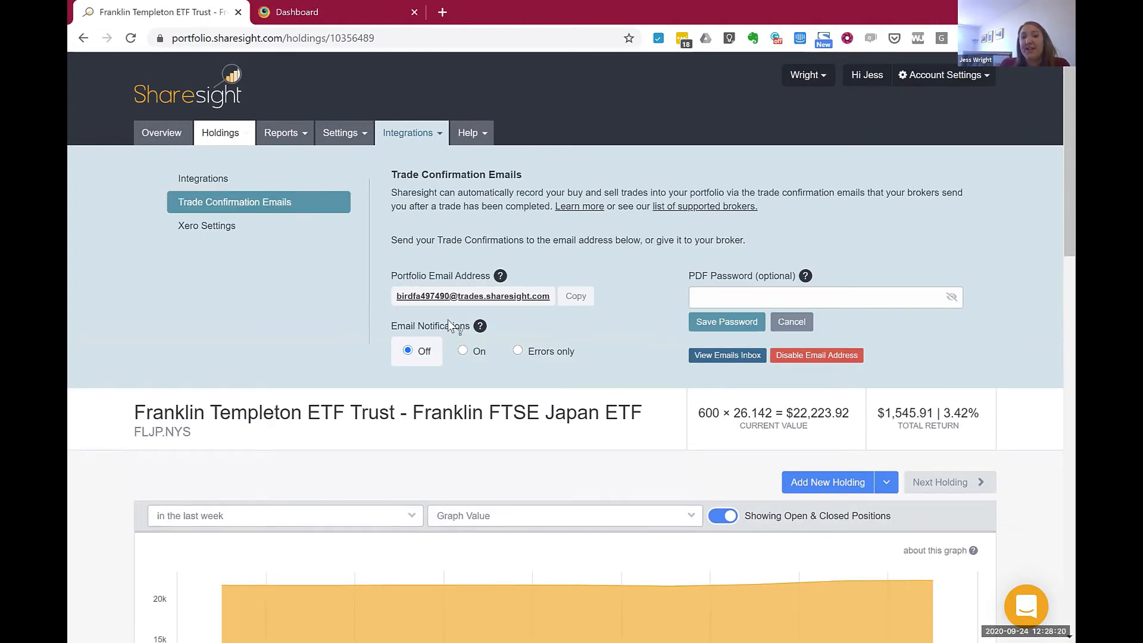
left_click(575, 302)
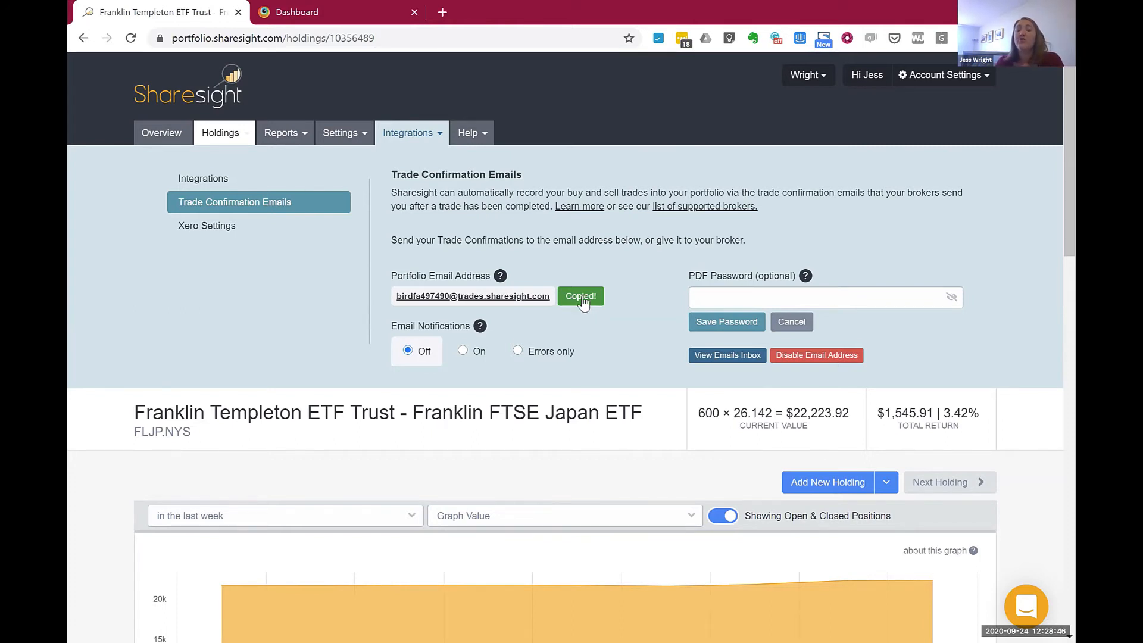
- Open the list of supported brokers for trade confirmations and look through the Australian brokers
left_click(672, 209)
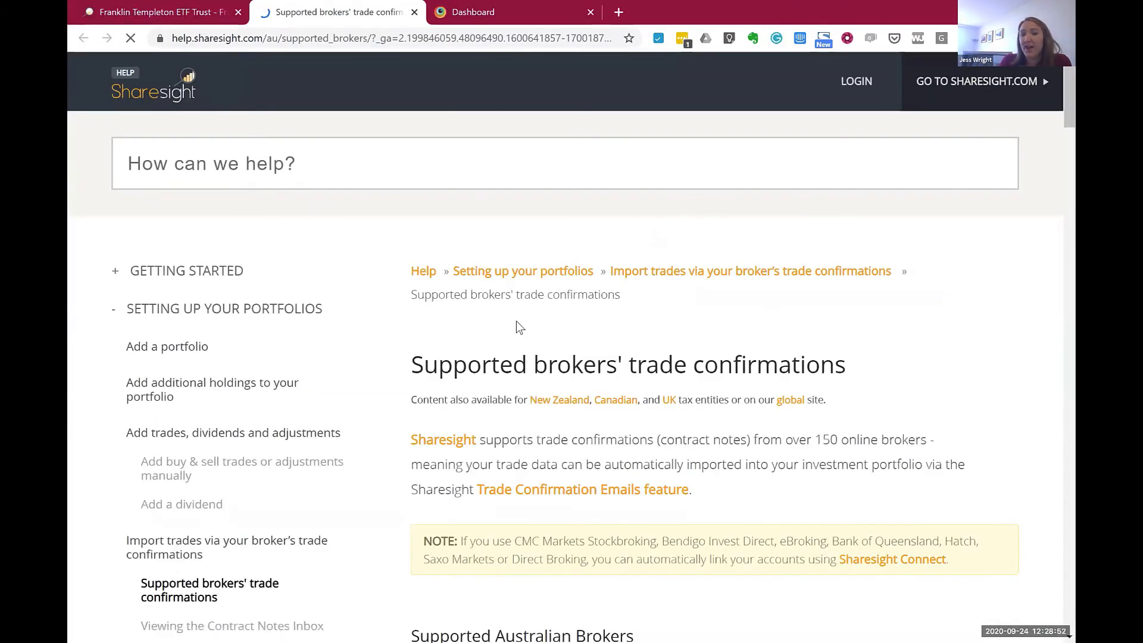
scroll(516, 320, "down", 10)
scroll(551, 244, "down", 11)
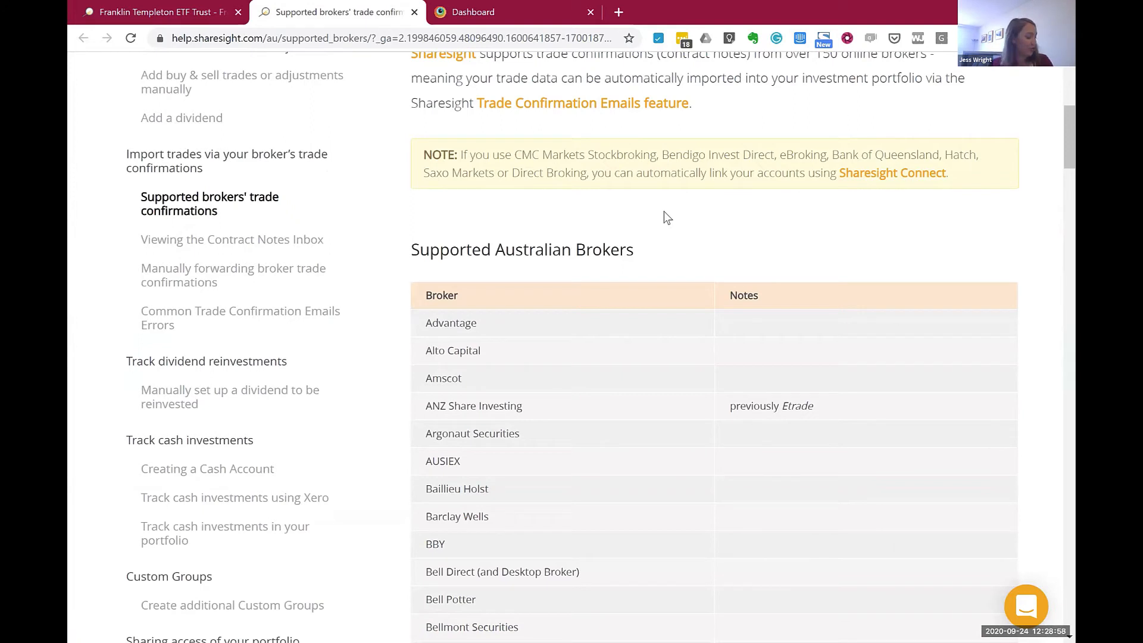
- Search the supported brokers page for "riv", close the search and return to the holding's page
key("ctrl+f")
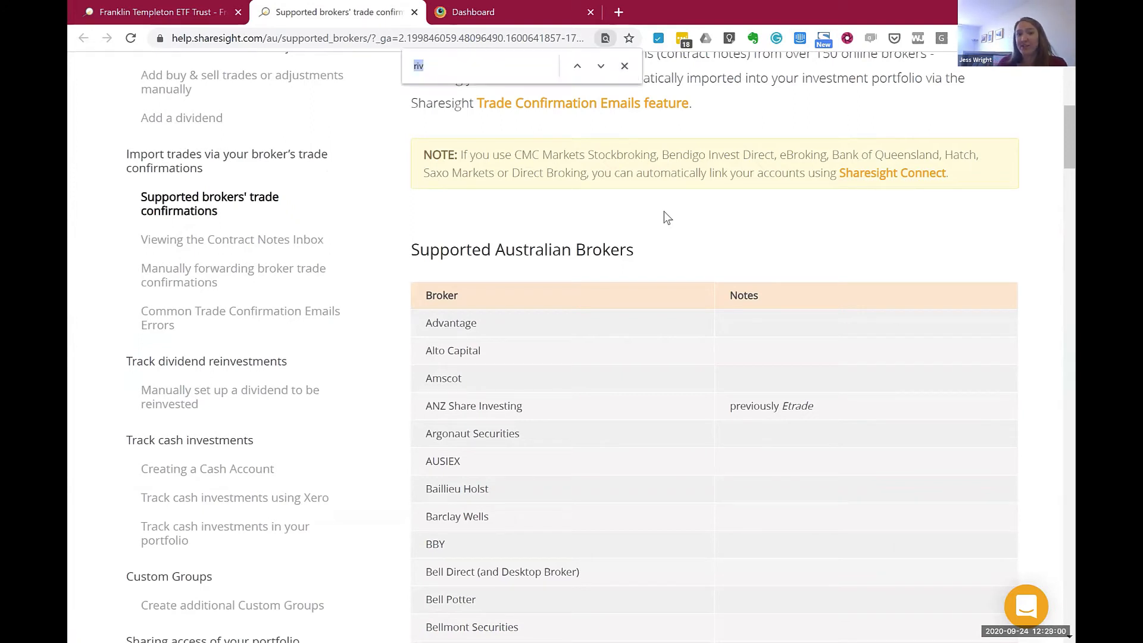
key("Return")
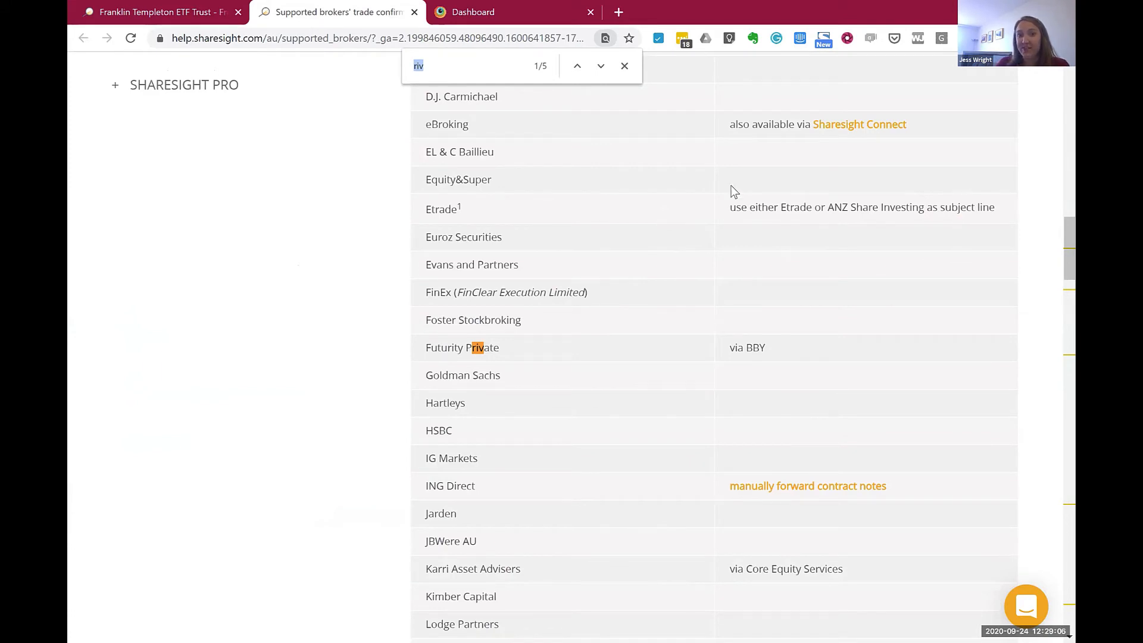
left_click(624, 65)
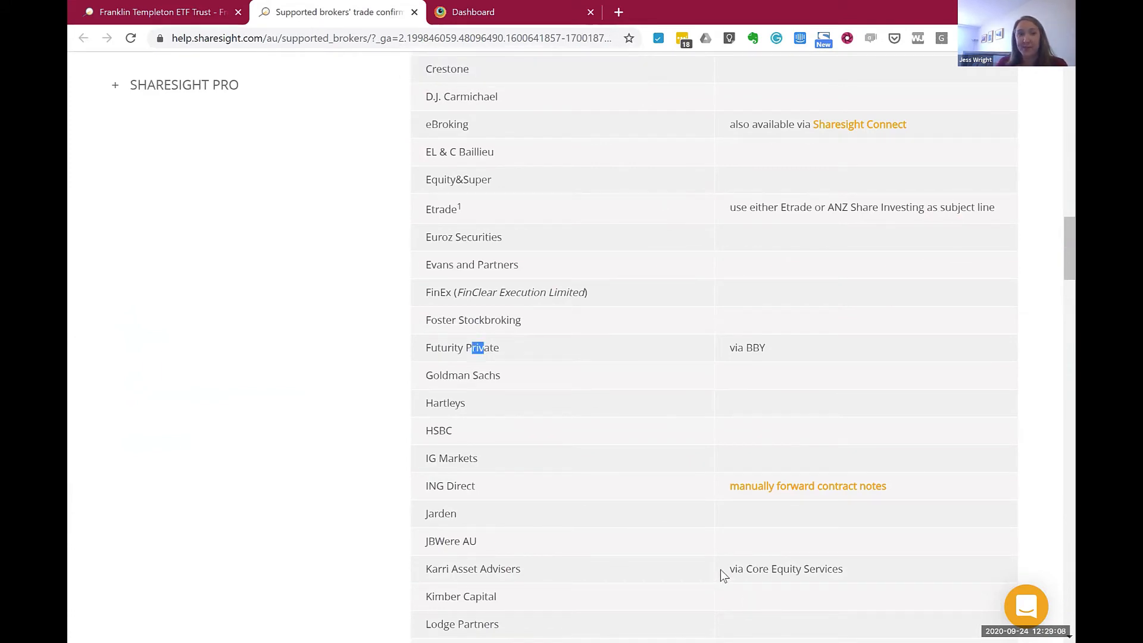
scroll(720, 570, "up", 4)
scroll(233, 229, "up", 3)
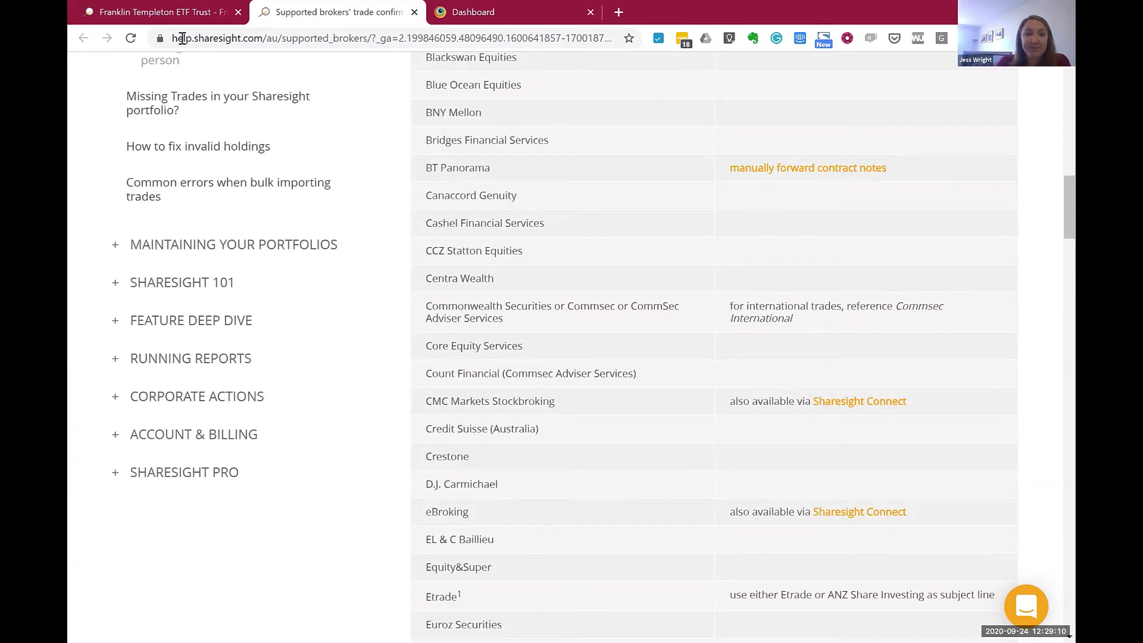
left_click(165, 12)
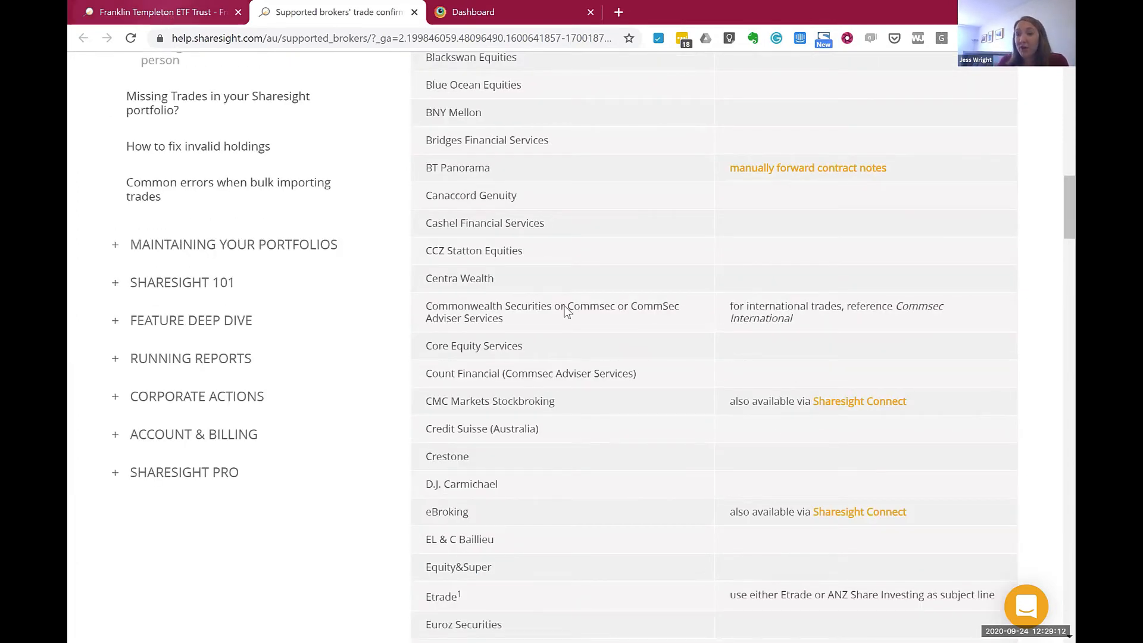
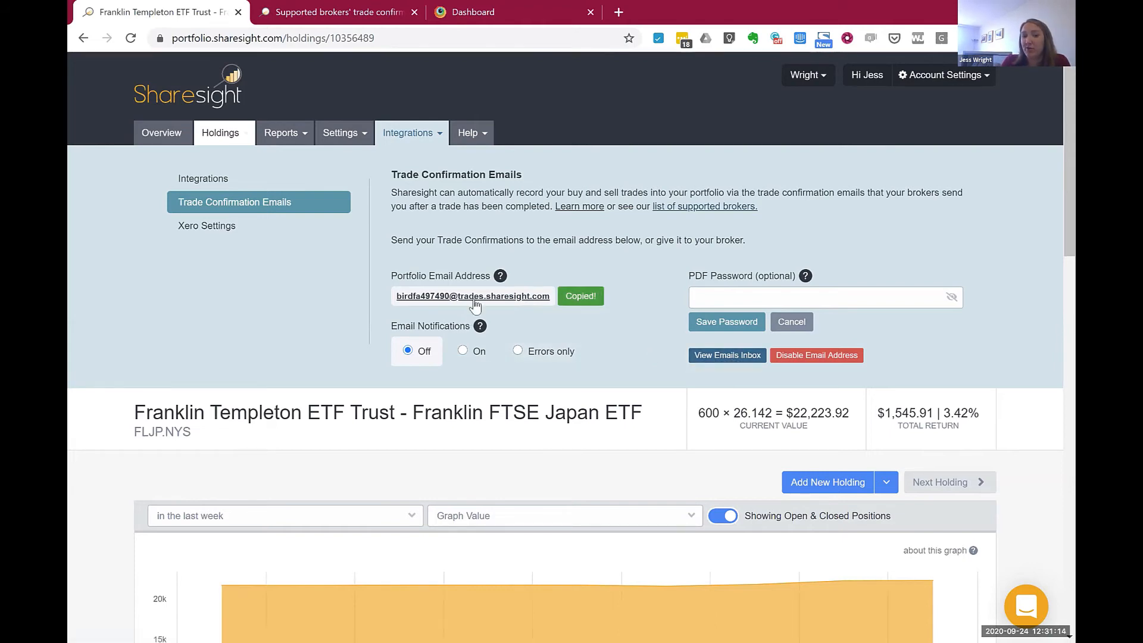
- Read the Email Notifications help and review the Trade Confirmation Emails settings
mouse_move(481, 326)
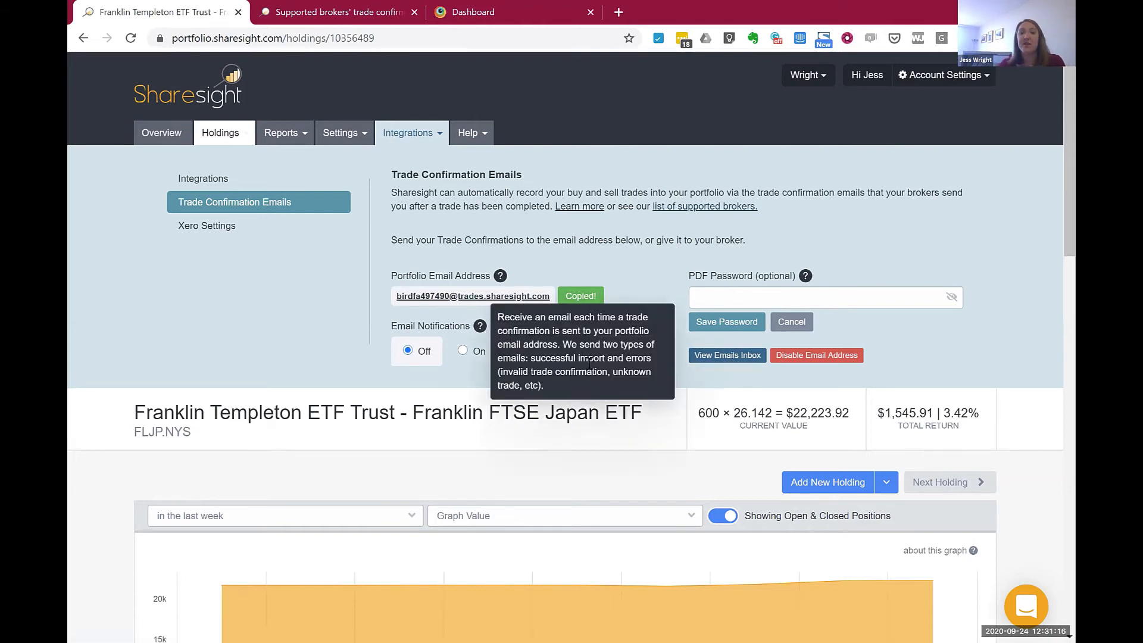
scroll(589, 363, "down", 15)
scroll(584, 182, "up", 12)
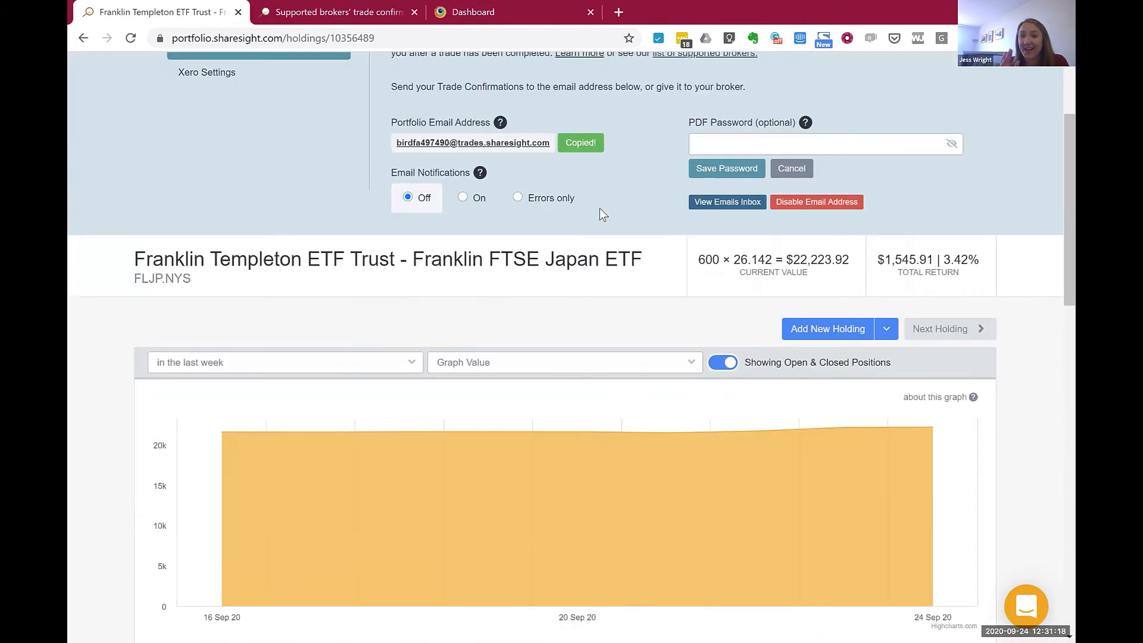
scroll(599, 208, "up", 2)
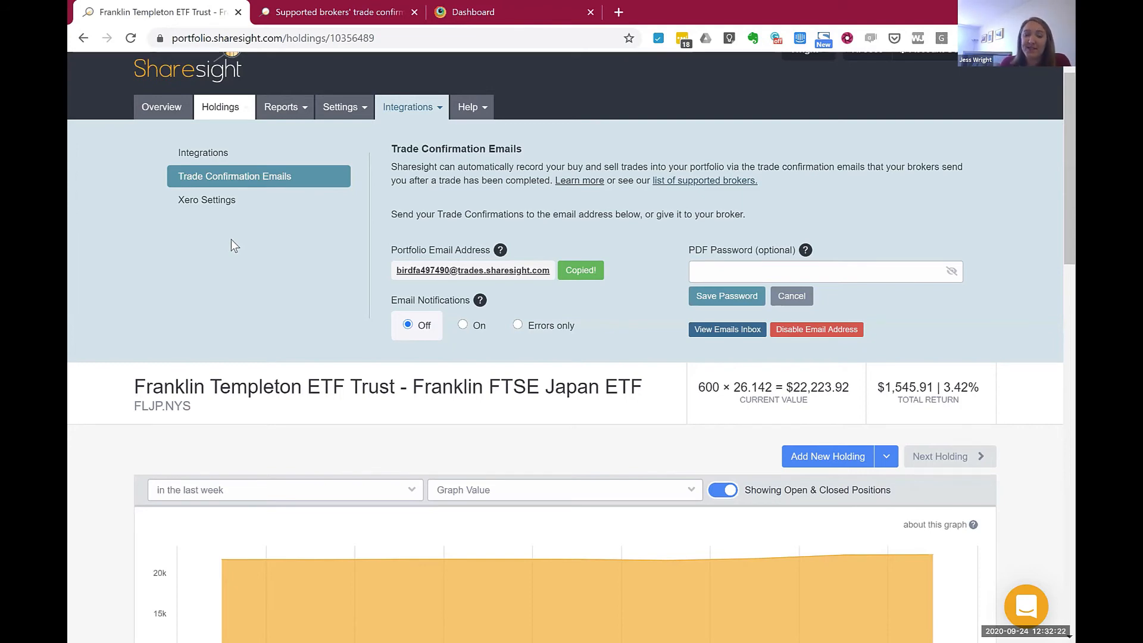
- Open the new trade entry form for the FLJP holding, view the available trade types, and close it without saving
scroll(613, 374, "down", 3)
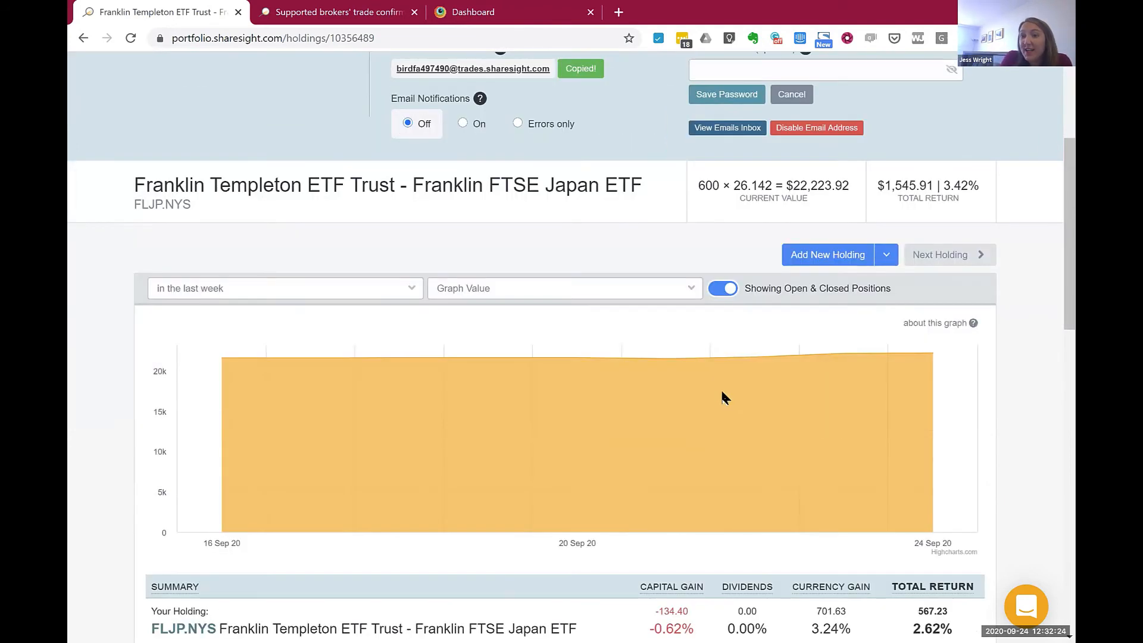
scroll(840, 561, "down", 5)
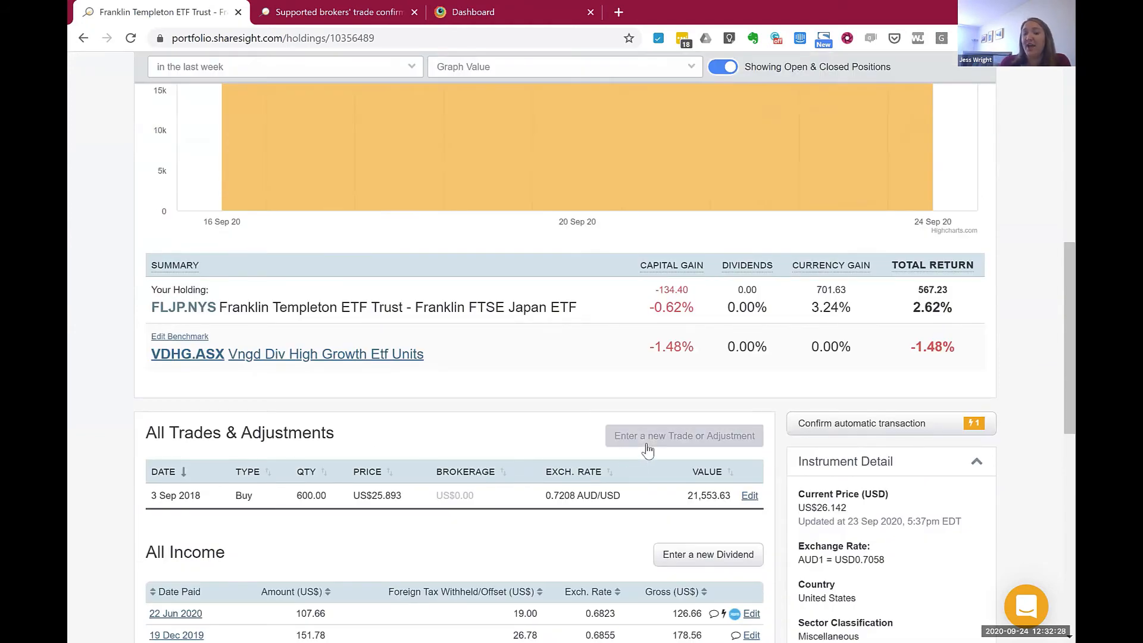
left_click(647, 442)
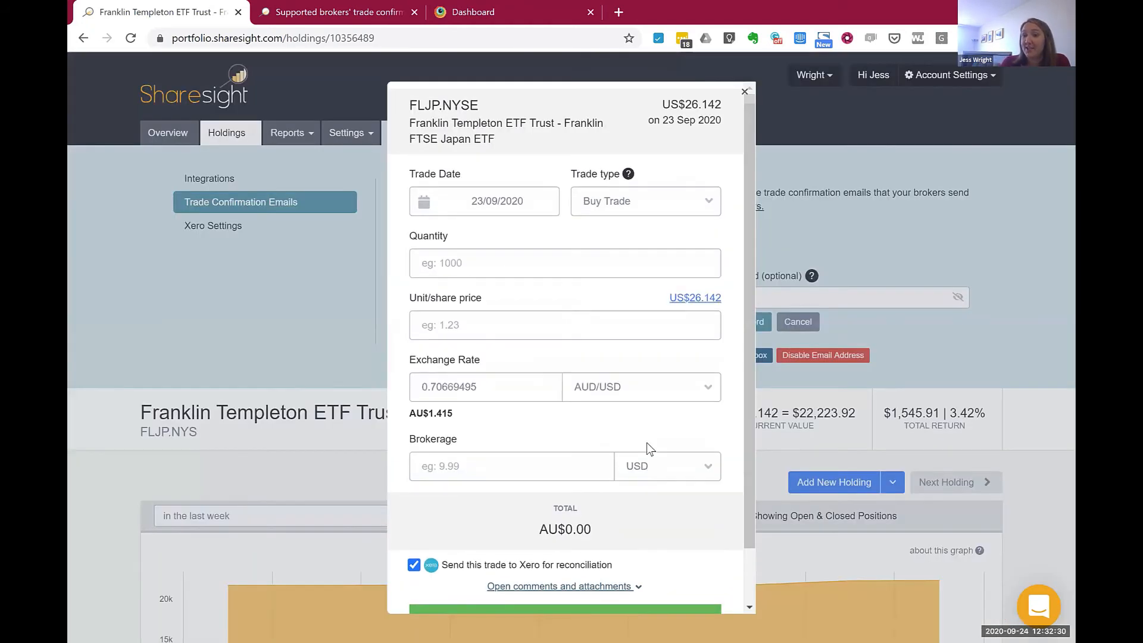
left_click(591, 202)
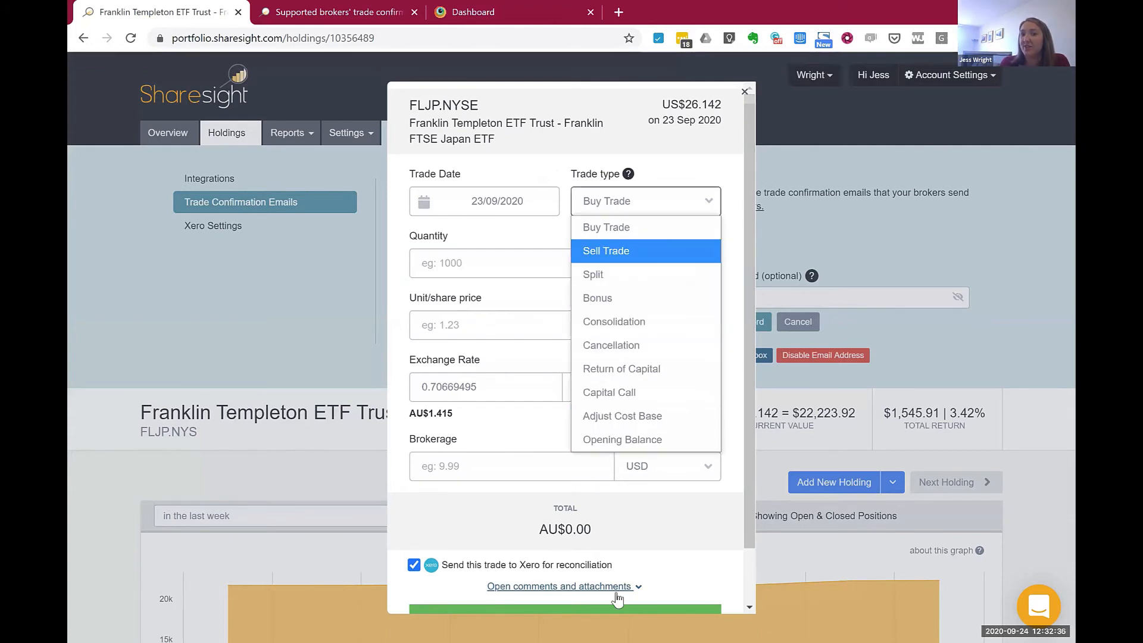
left_click(748, 90)
left_click(747, 92)
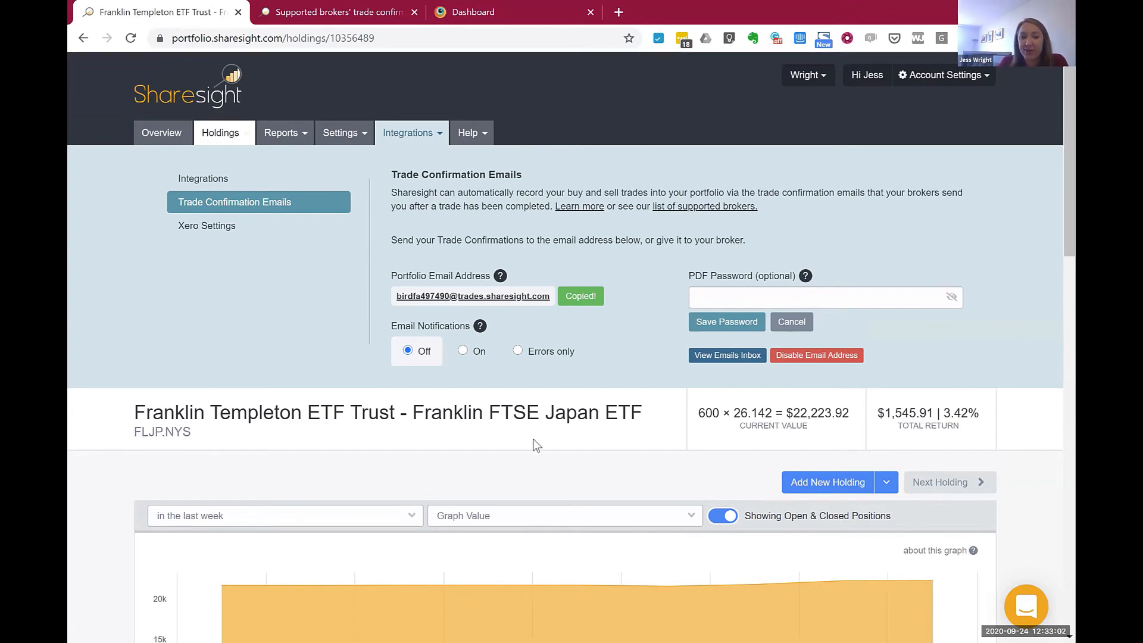
- Review the holding's trades and income records, including the Xero marker on the 22 Jun 2020 dividend
scroll(760, 515, "down", 7)
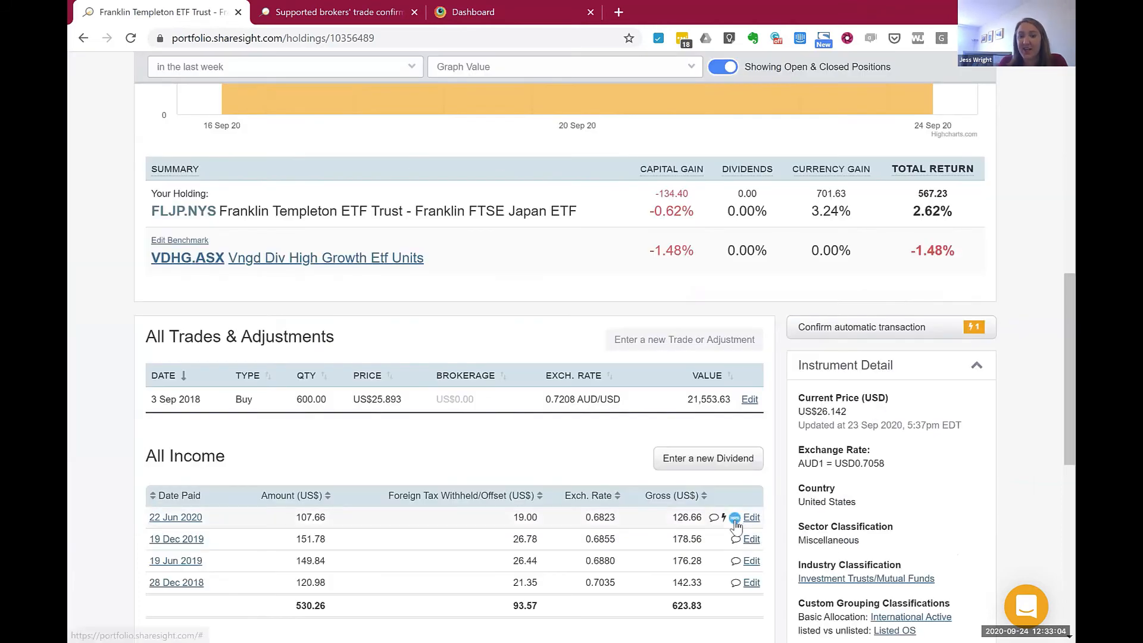
mouse_move(733, 519)
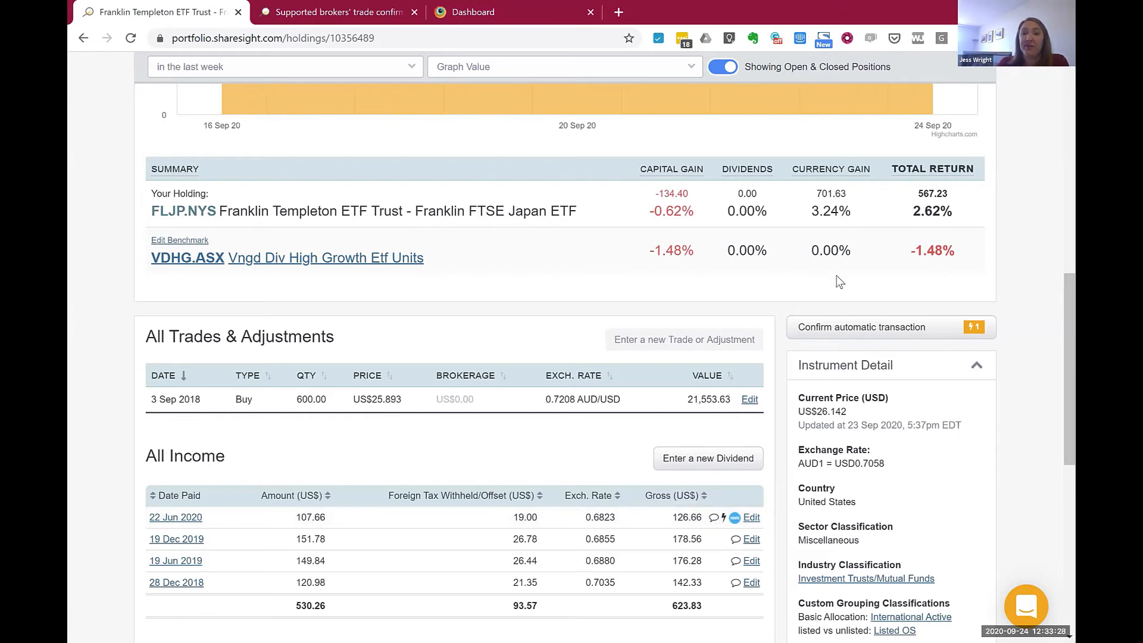
scroll(839, 282, "up", 3)
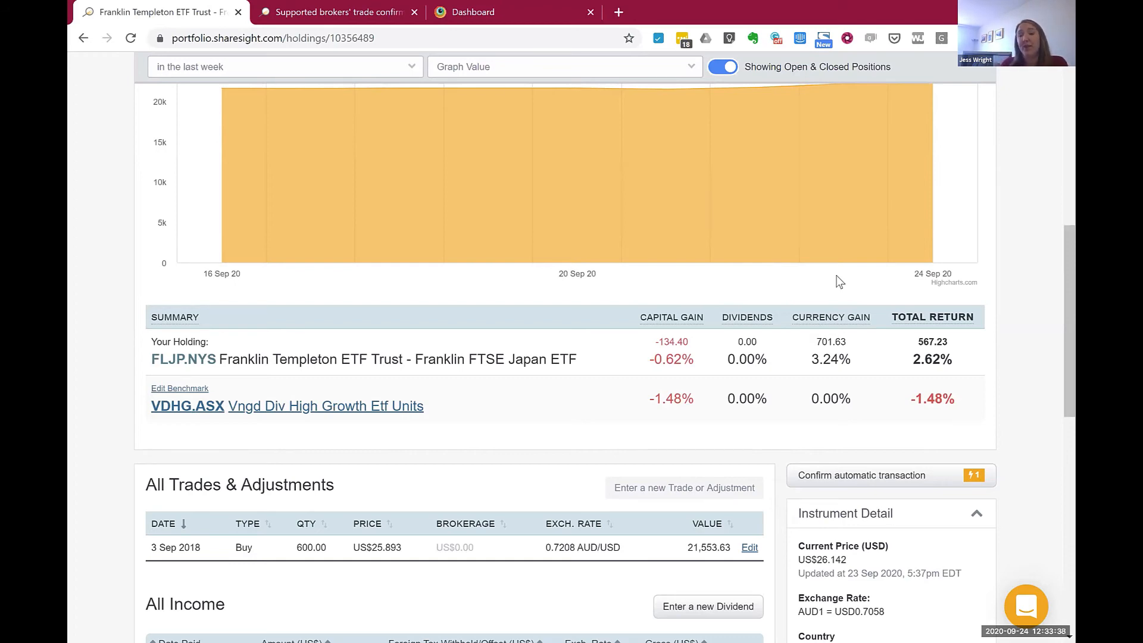
scroll(667, 384, "up", 5)
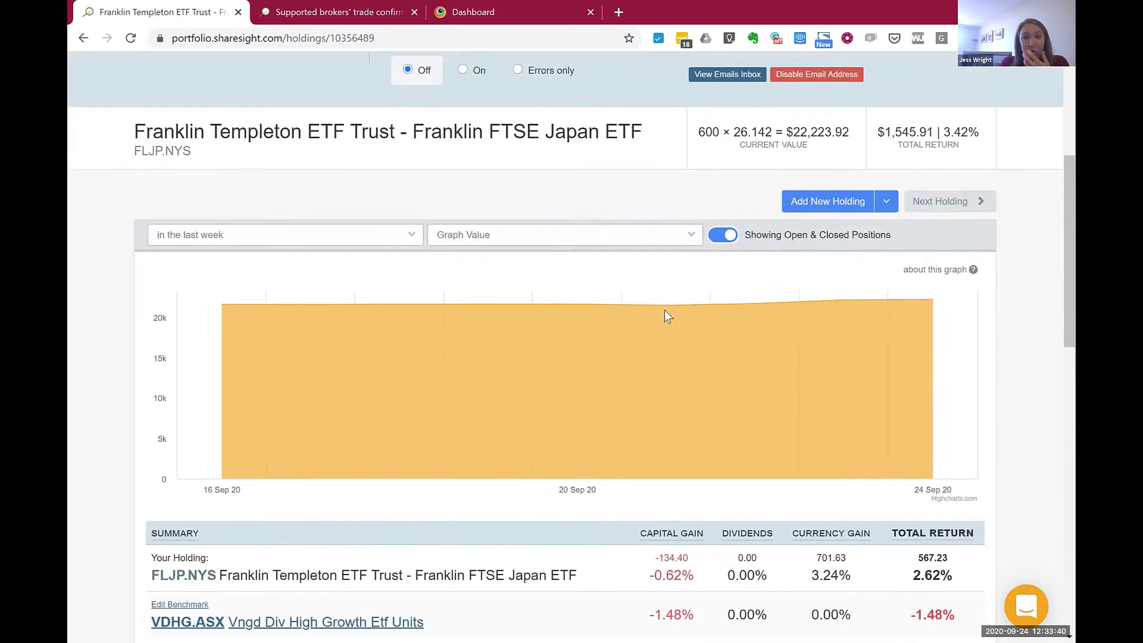
scroll(617, 271, "up", 2)
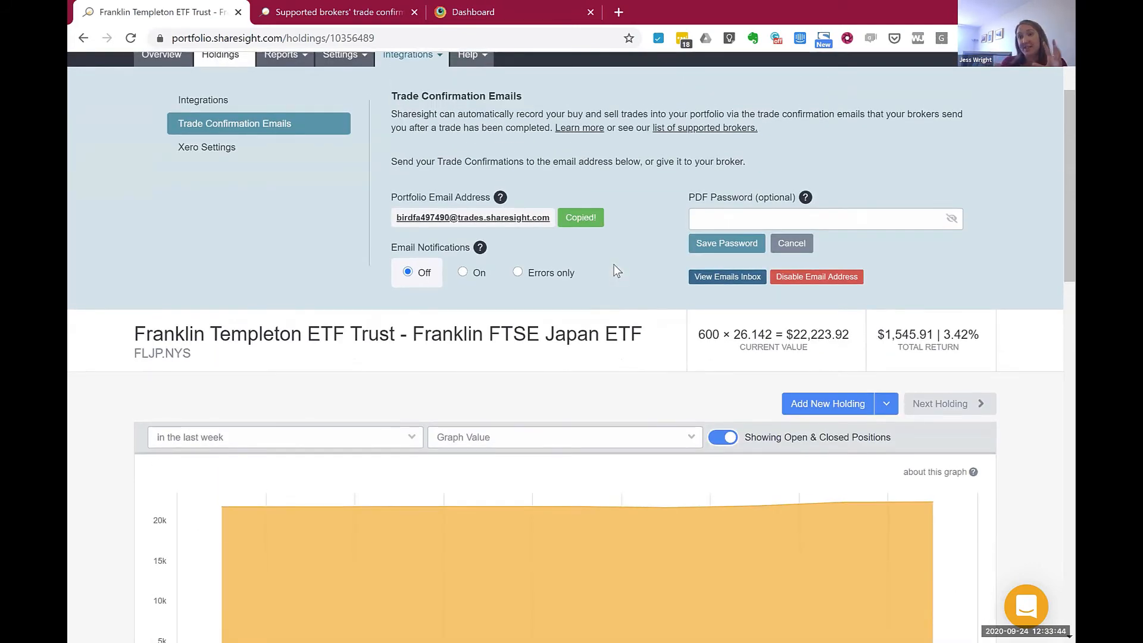
scroll(608, 310, "up", 1)
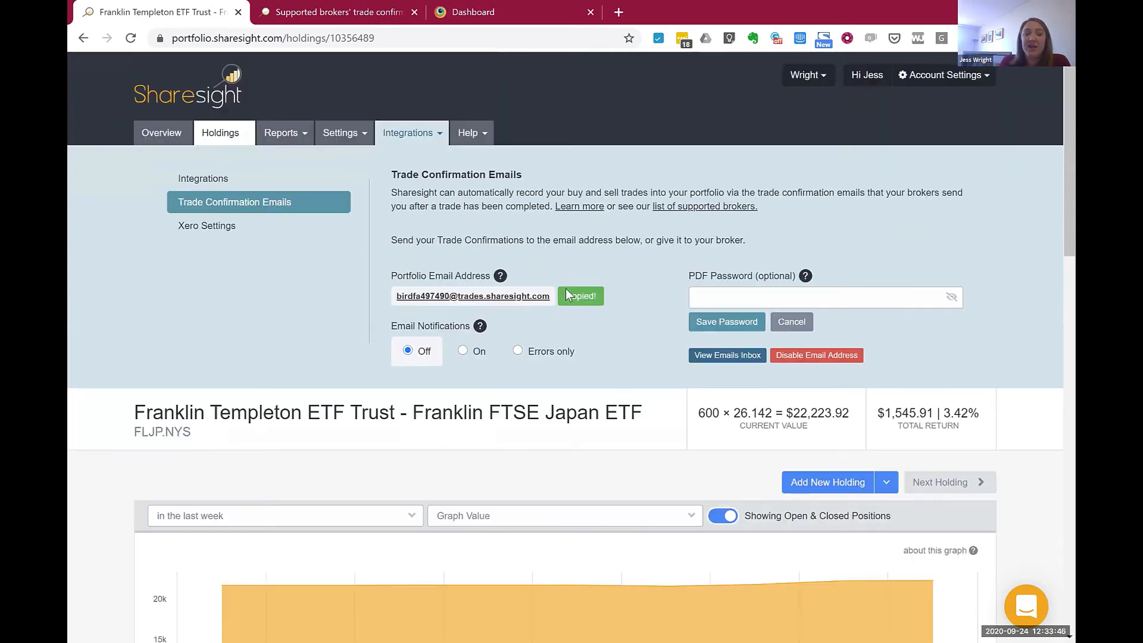
- From the portfolio overview, create a manual AUD cash account with the display name "Trading account"
left_click(153, 136)
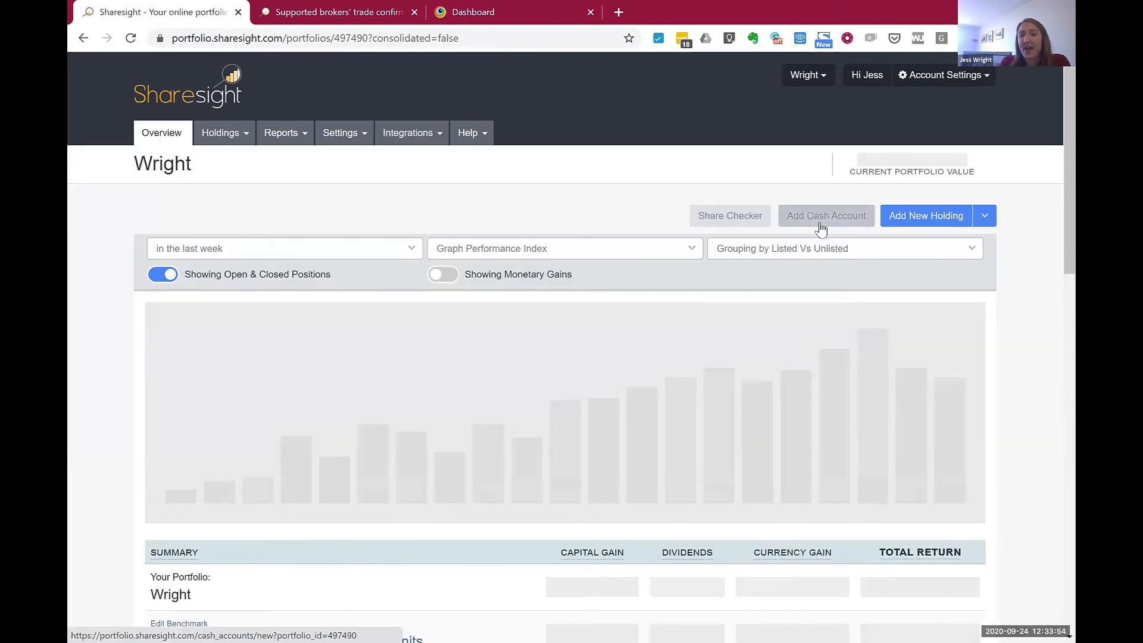
left_click(820, 222)
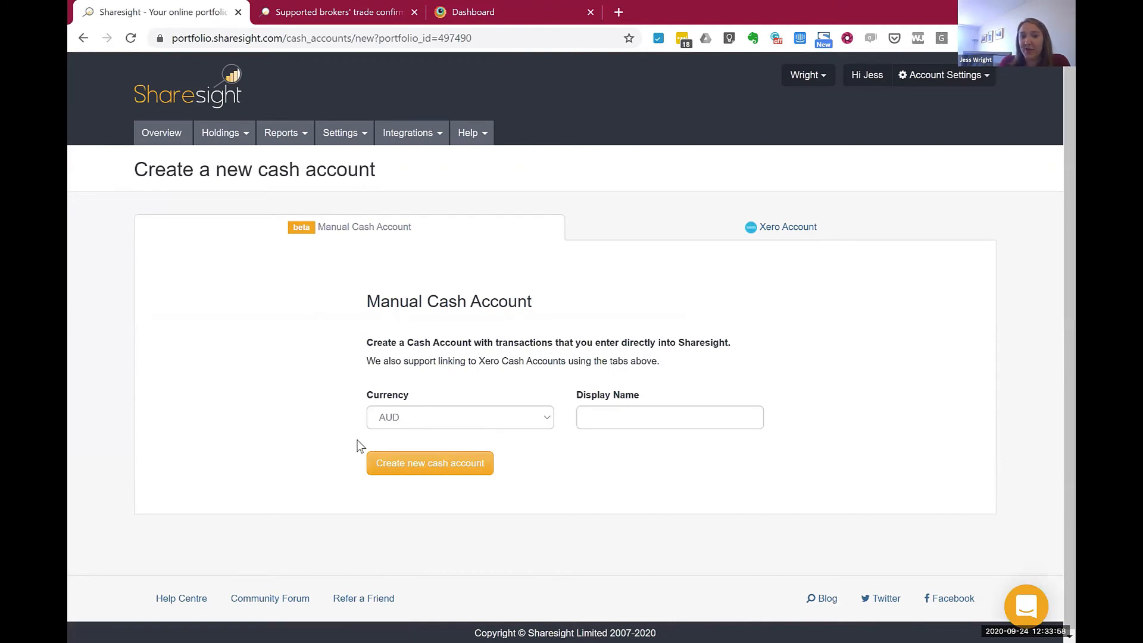
left_click(408, 416)
left_click(554, 465)
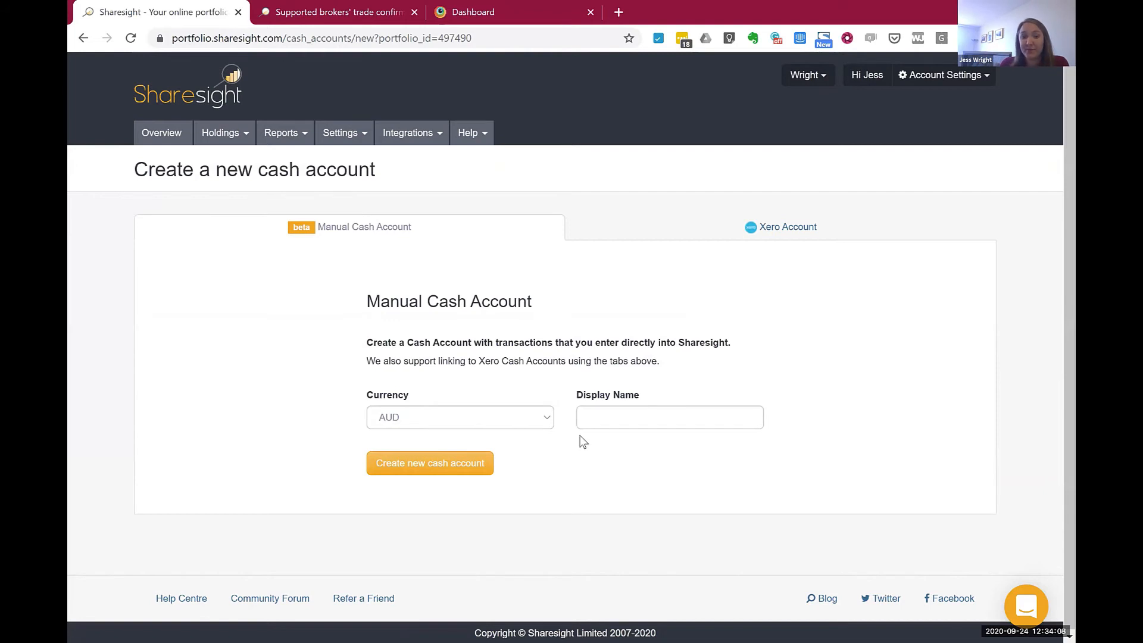
left_click(603, 425)
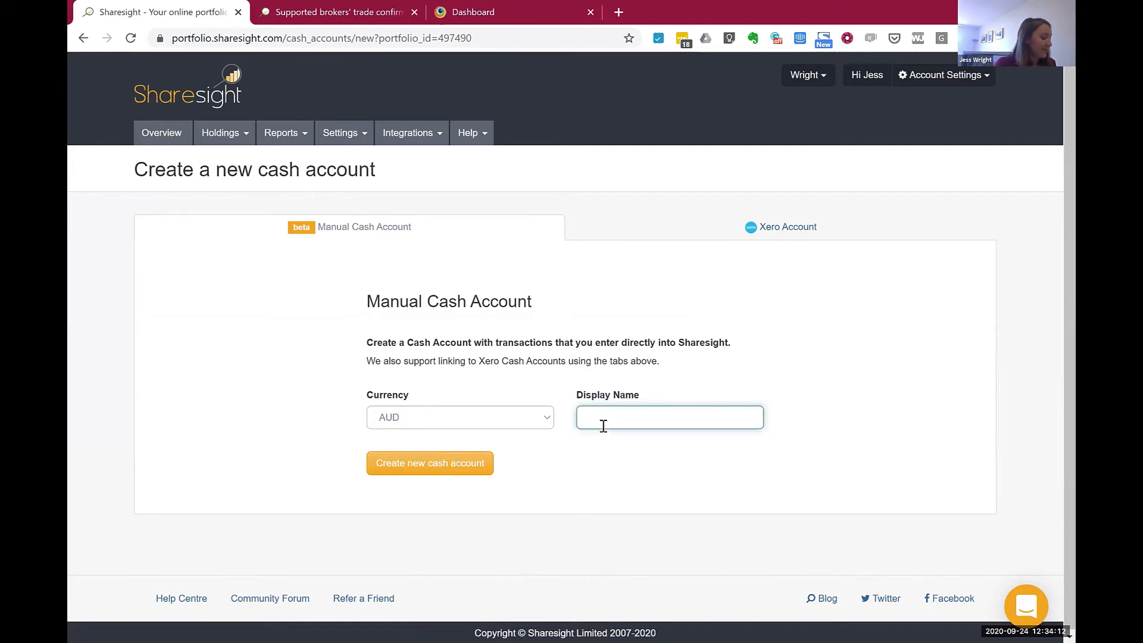
type("Trading ")
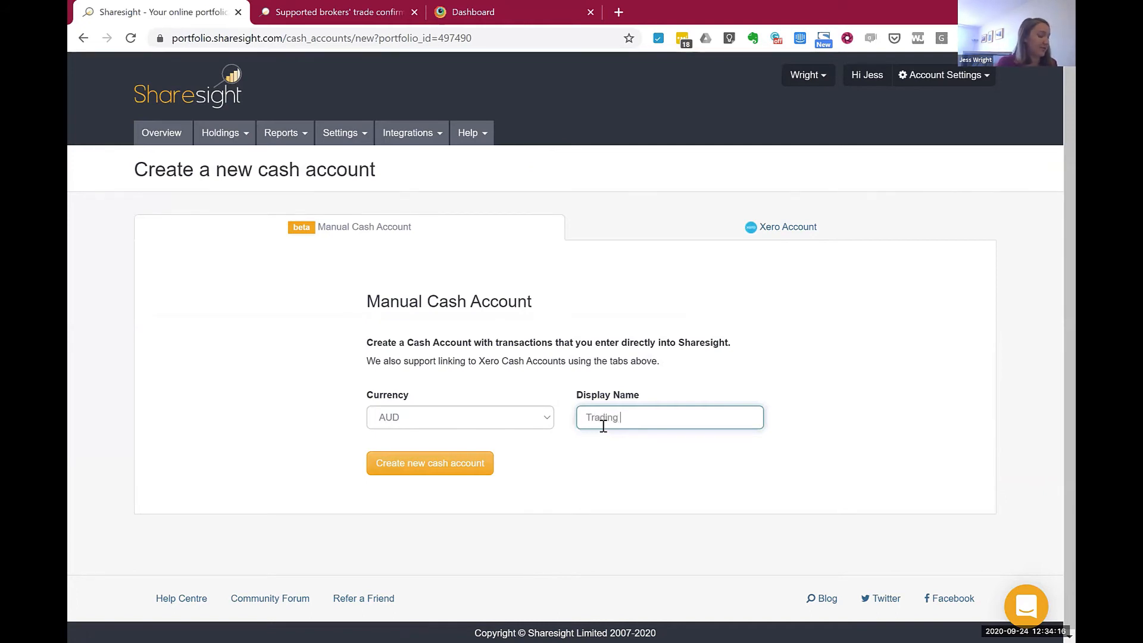
type("account")
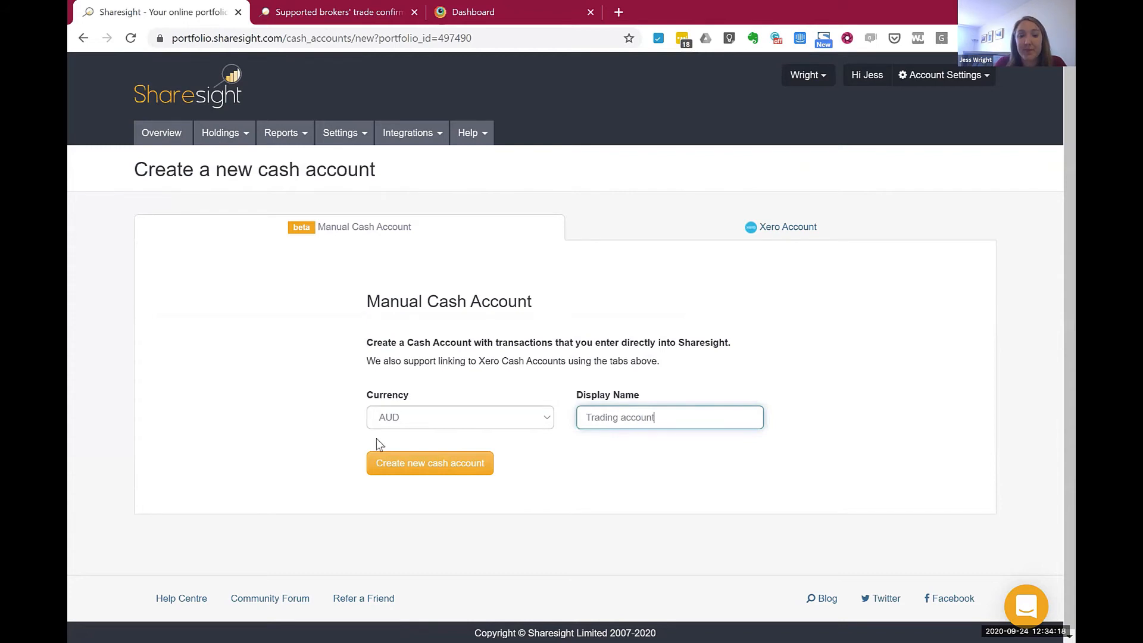
left_click(424, 470)
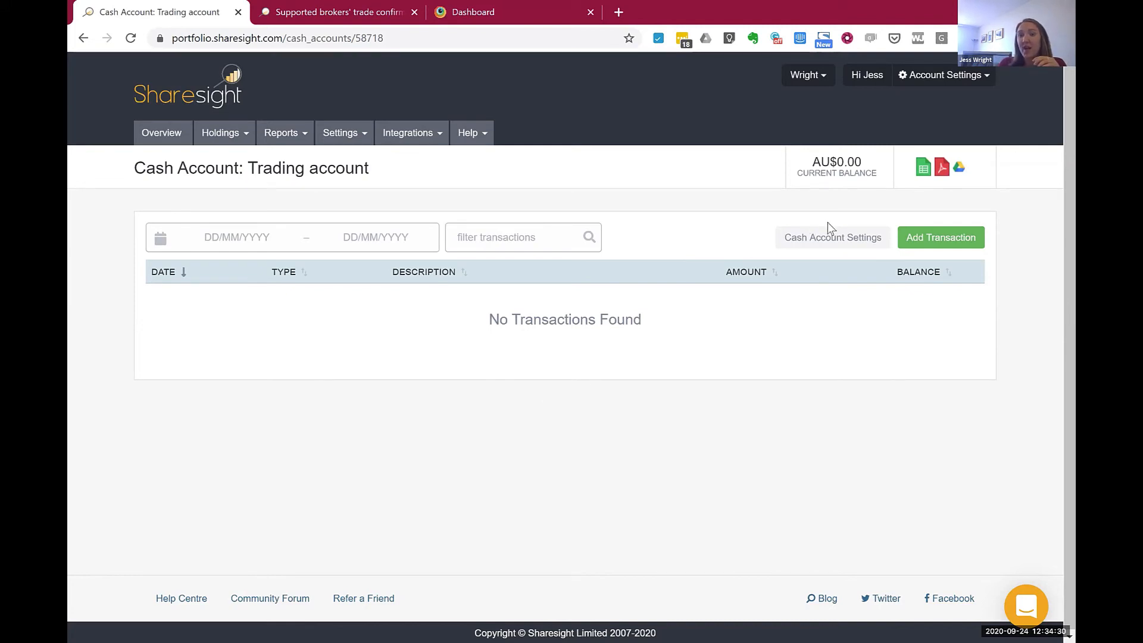
- Add a deposit transaction of 2000 dated 24/09/2020 to the Trading account
left_click(933, 244)
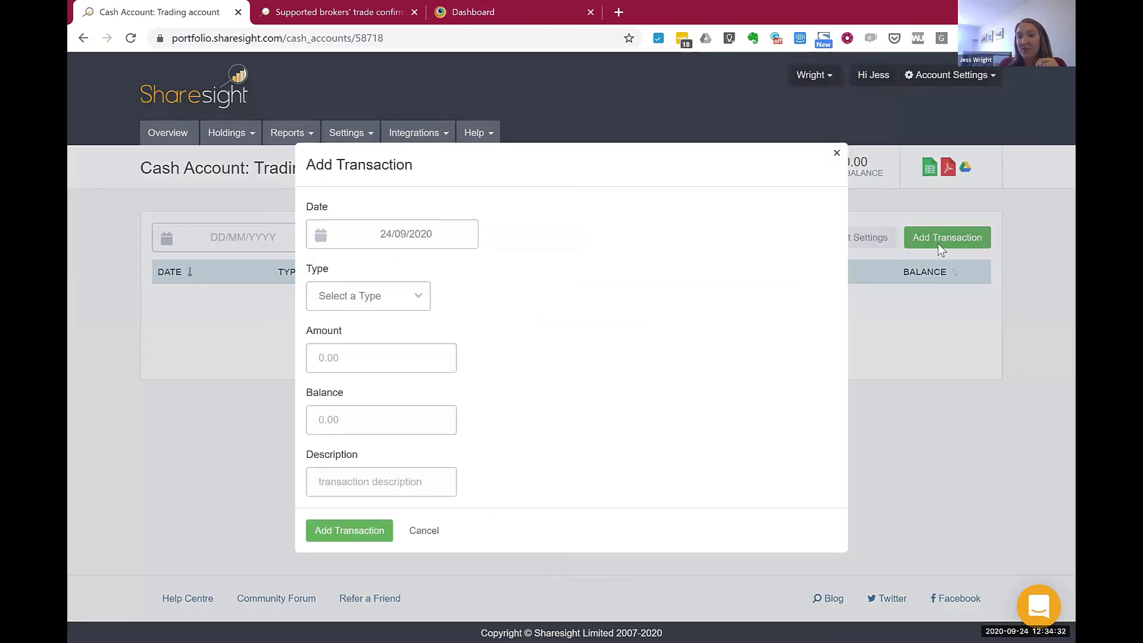
left_click(399, 298)
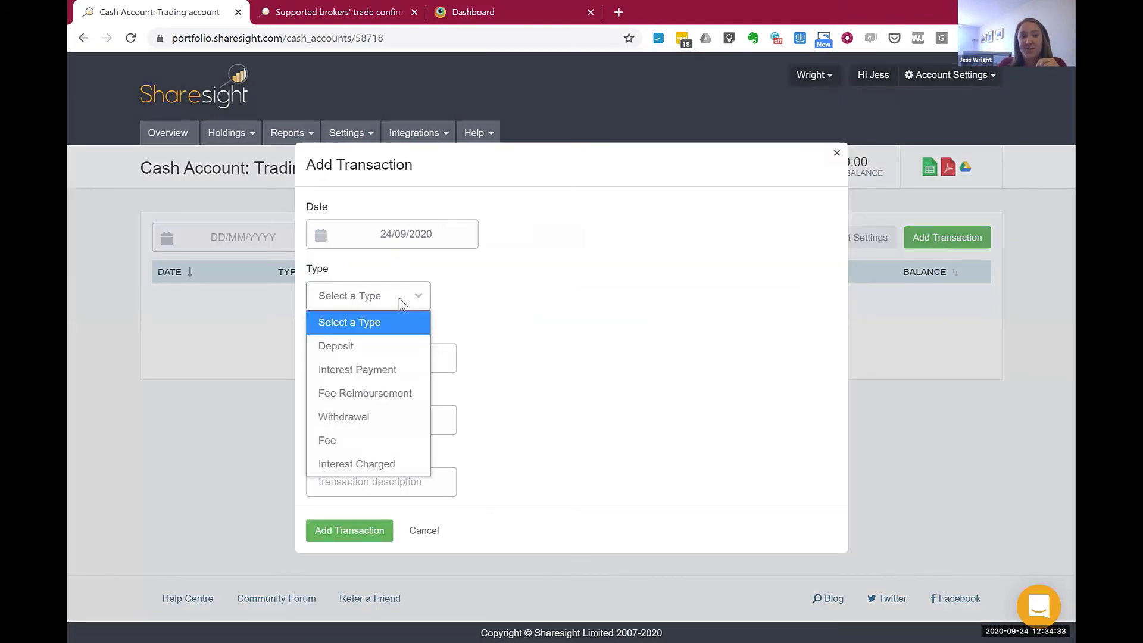
left_click(342, 345)
left_click(372, 368)
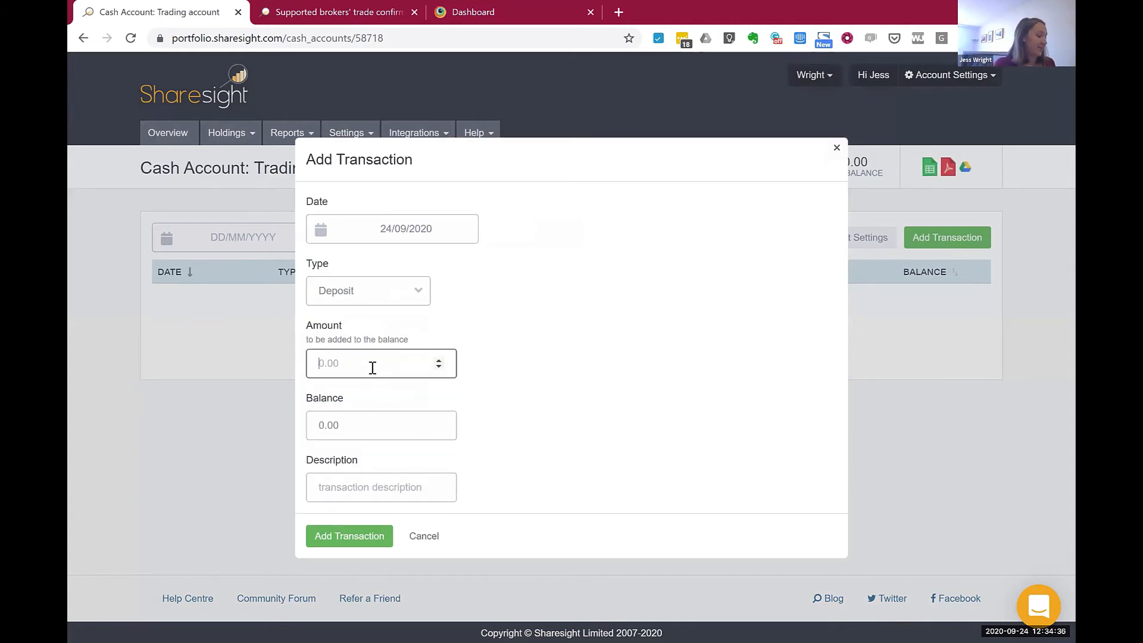
type("2000")
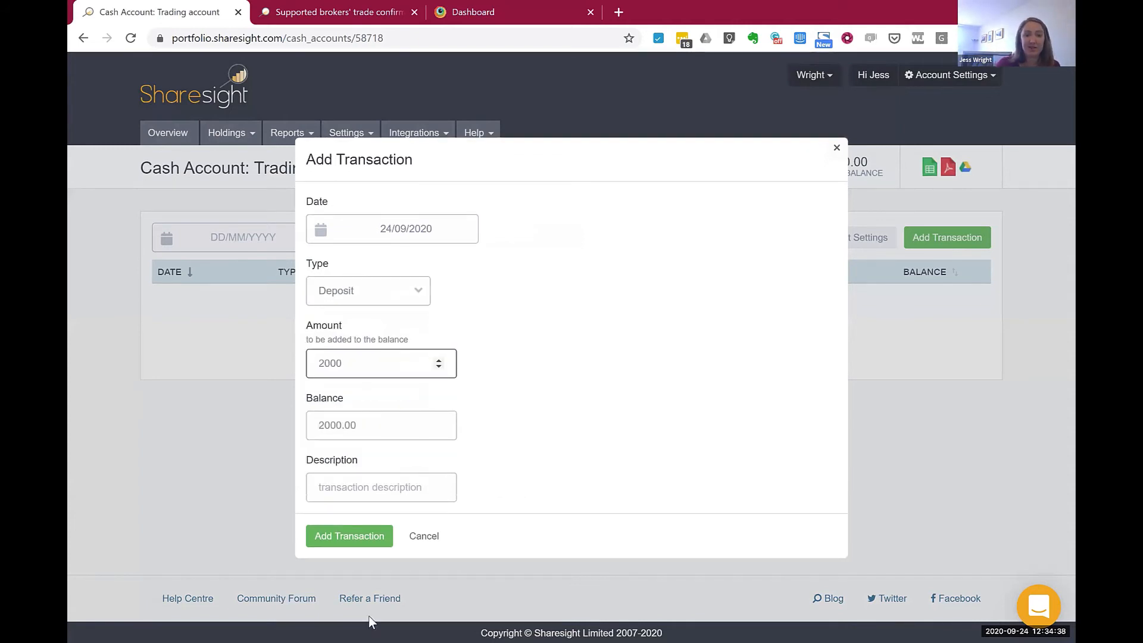
left_click(393, 226)
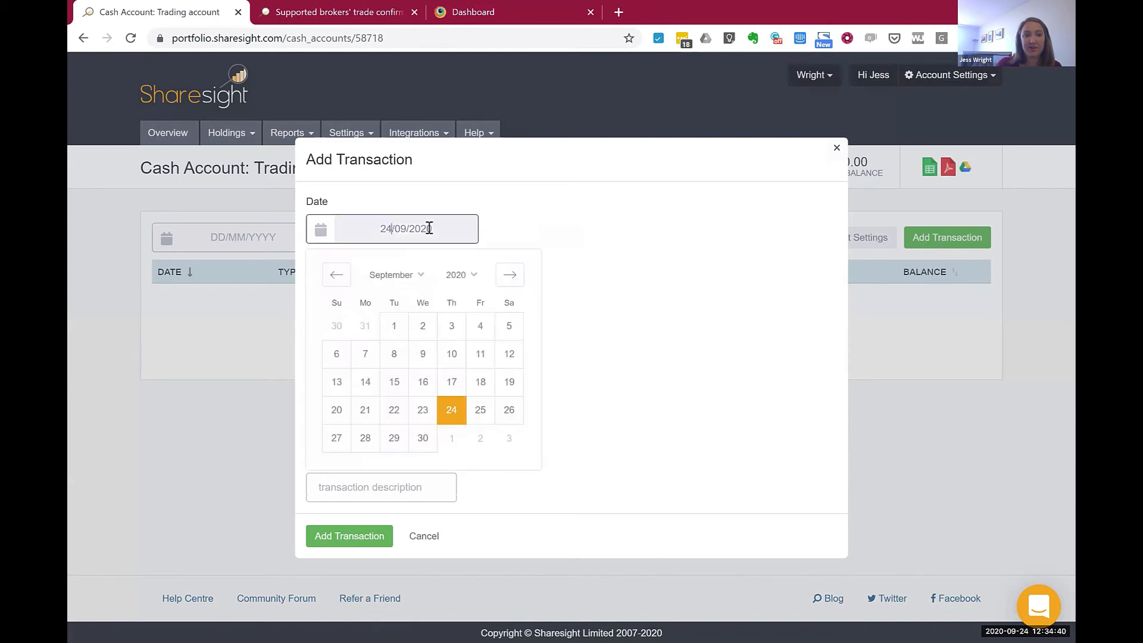
left_click(455, 275)
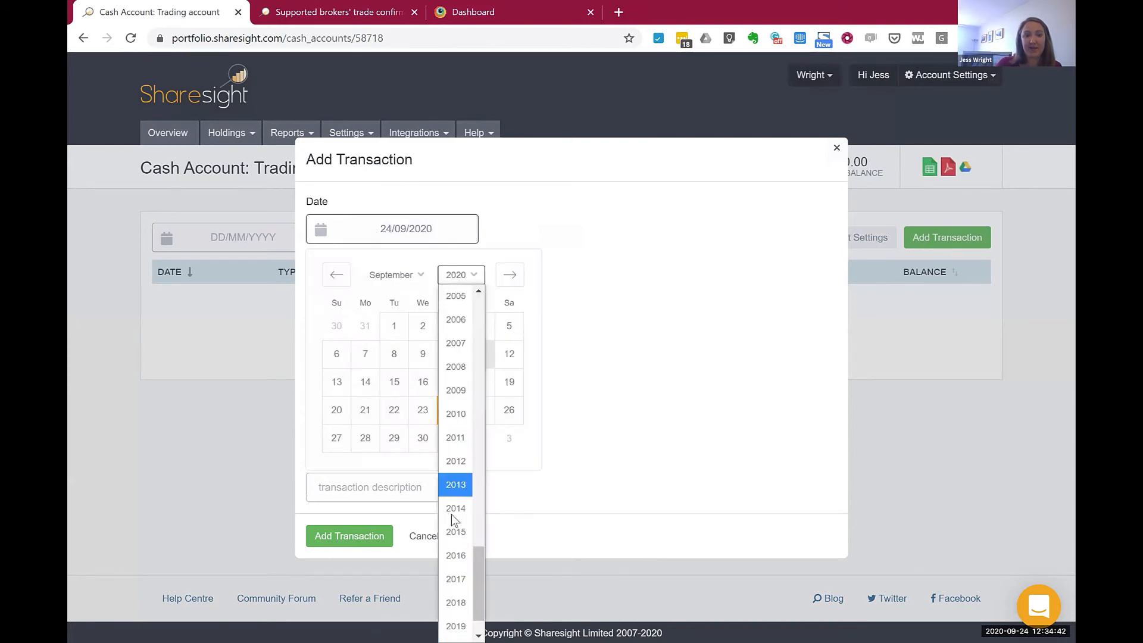
left_click(370, 528)
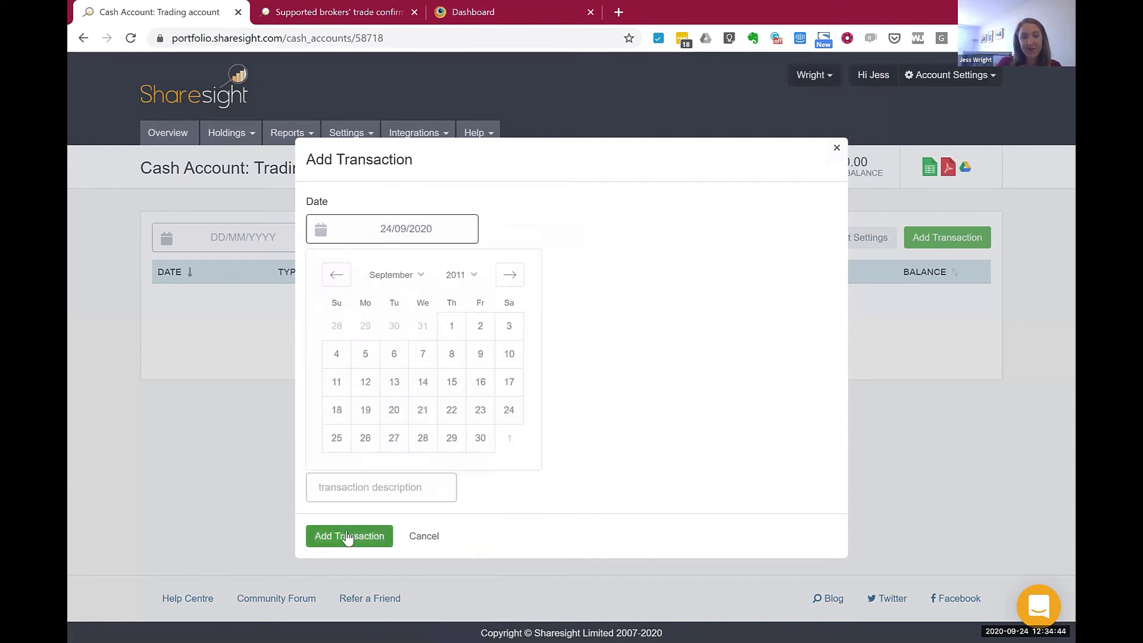
left_click(360, 533)
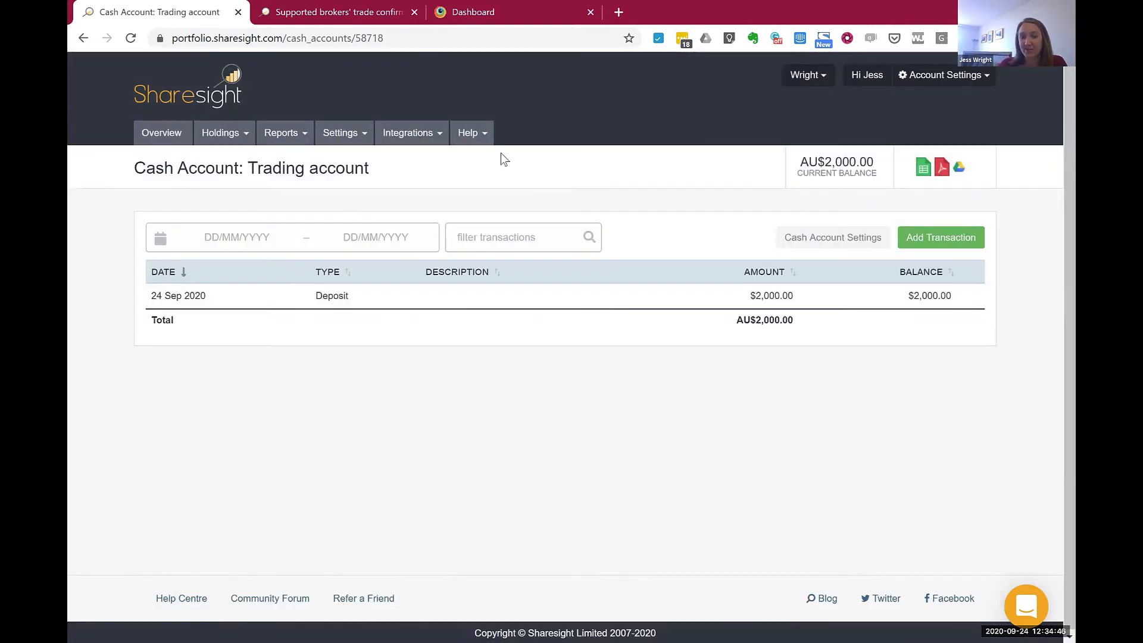
- Open the portfolio's basic settings and preview the cash account accrual adjustment options, leaving the adjustment switched off
left_click(334, 135)
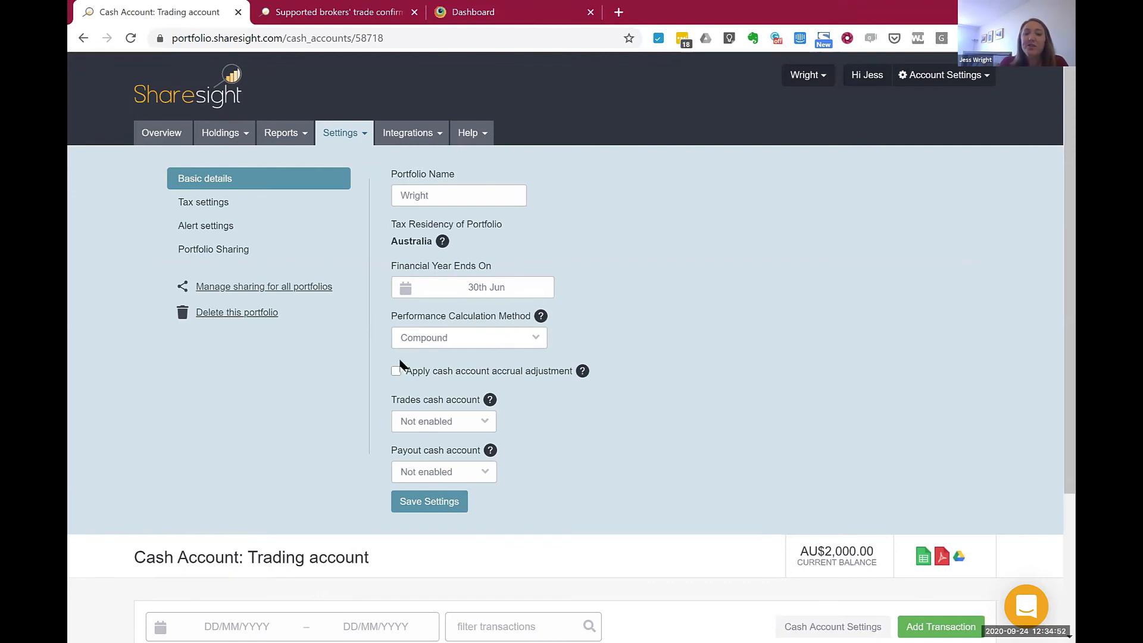
left_click(425, 507)
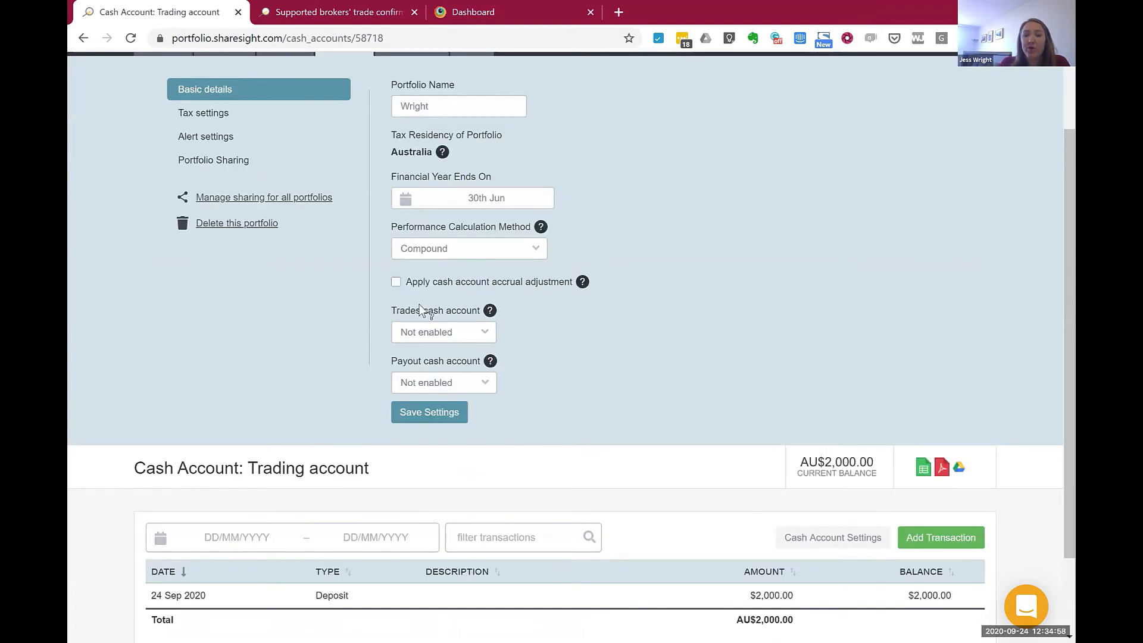
mouse_move(451, 284)
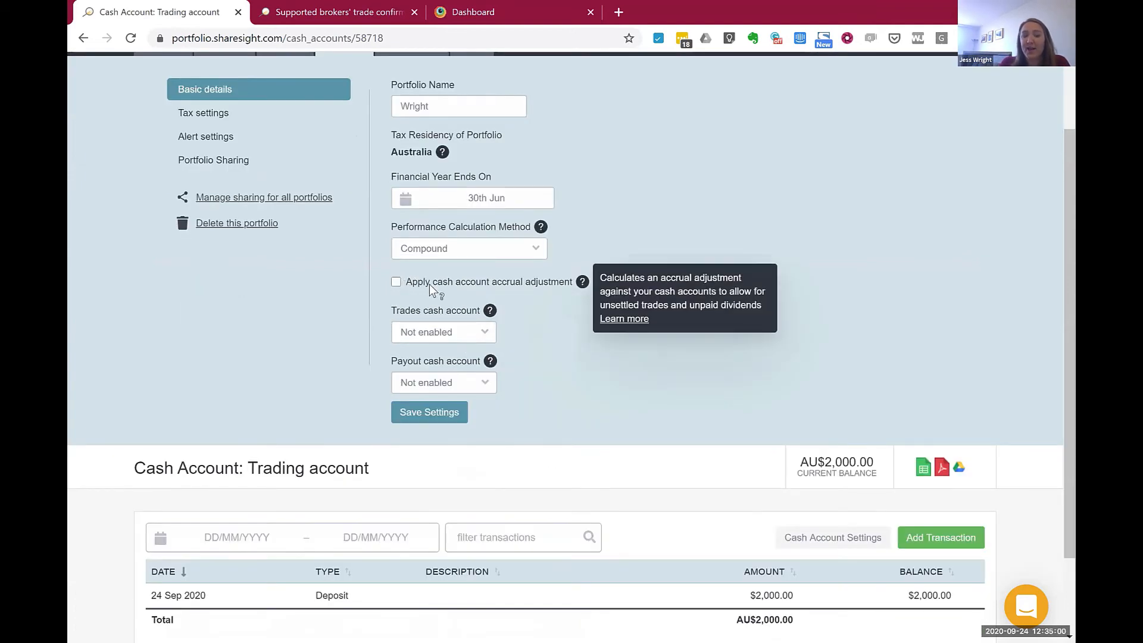
left_click(397, 283)
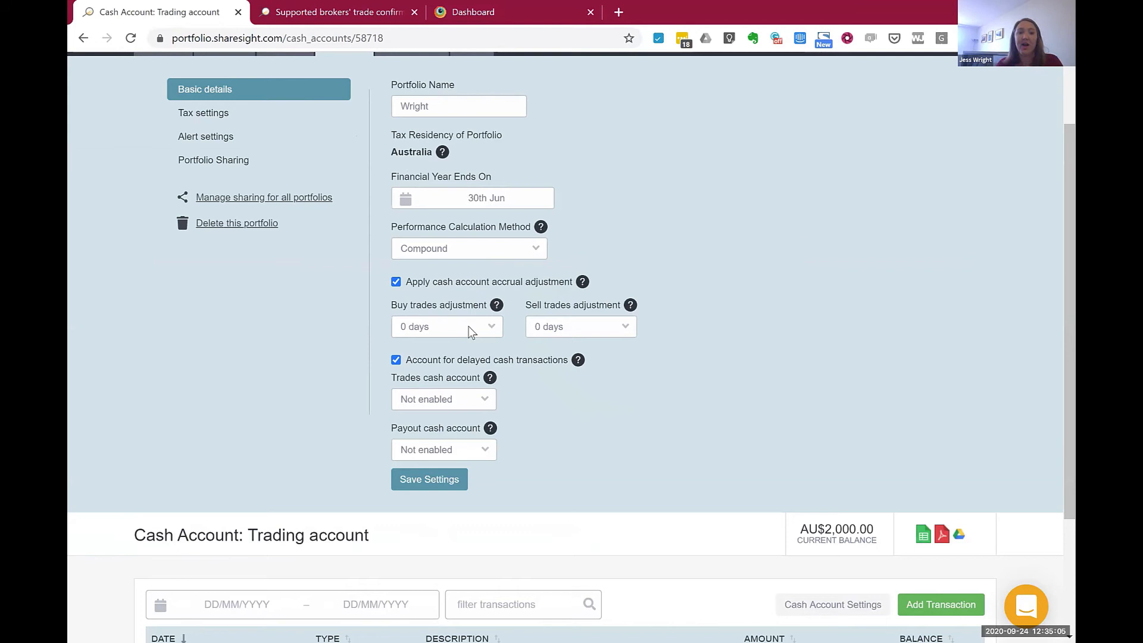
left_click(396, 282)
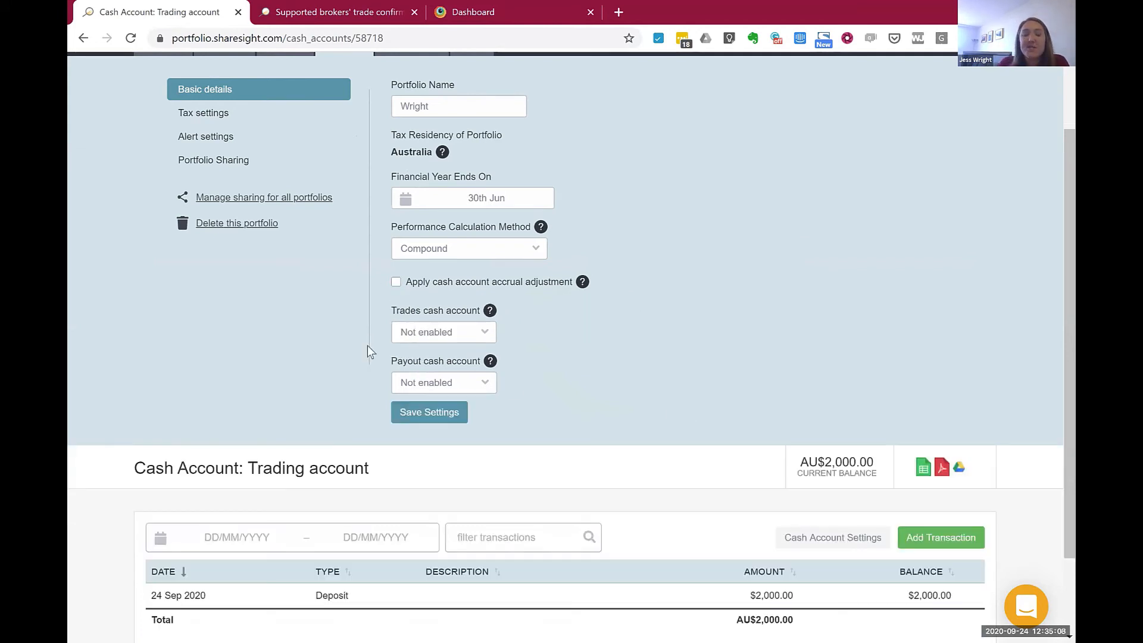
- Set both the trades cash account and the payout cash account to "Trading account" and save the portfolio settings
mouse_move(407, 312)
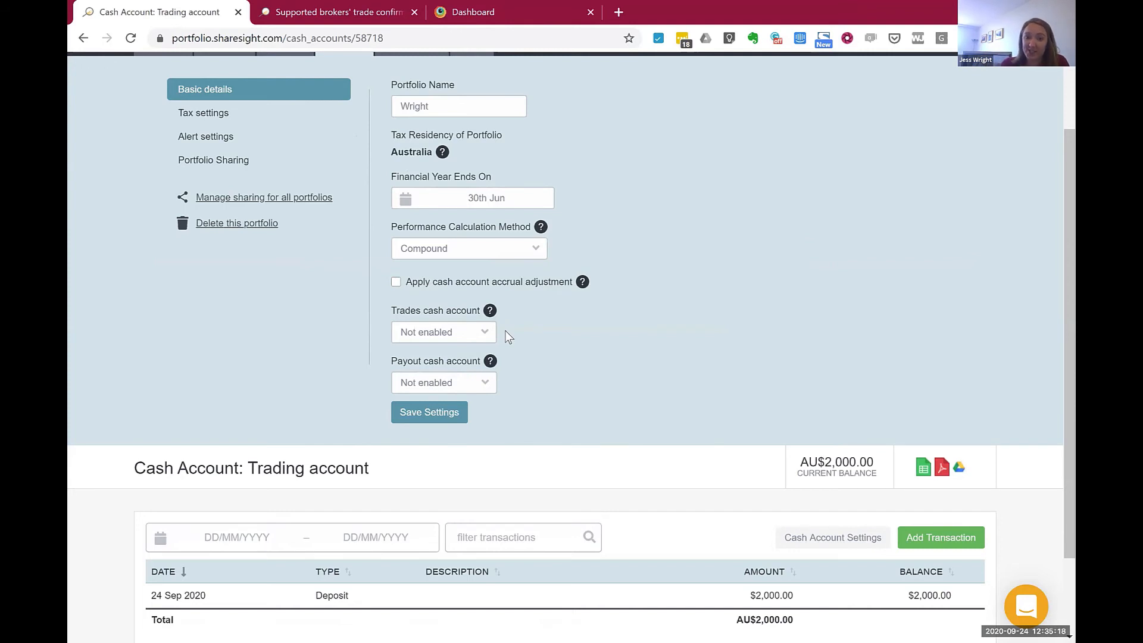
left_click(469, 333)
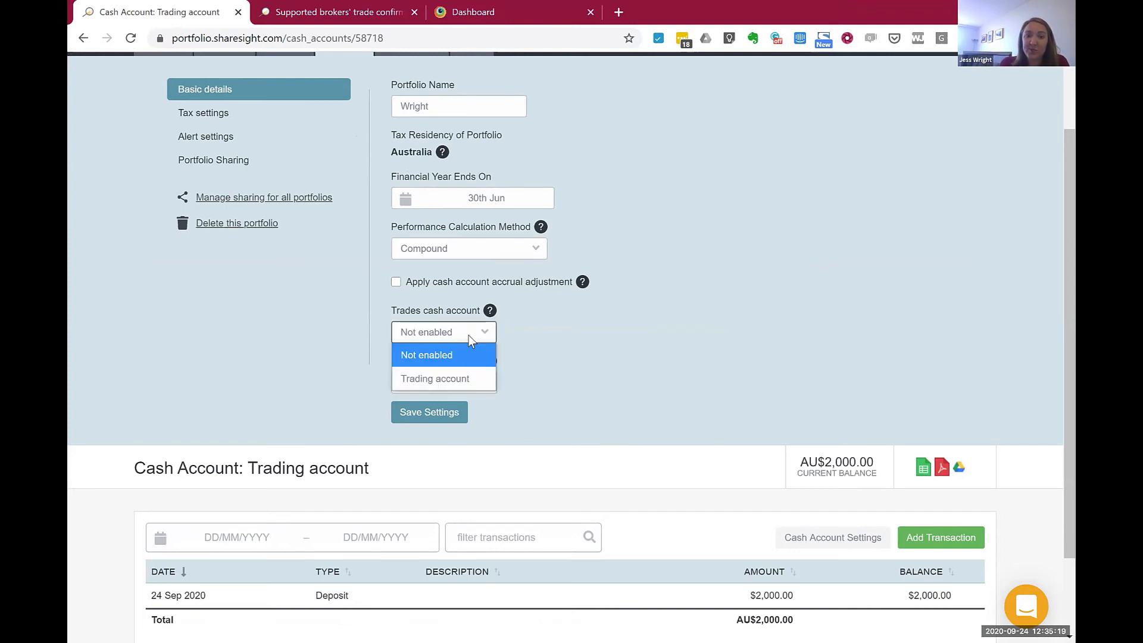
left_click(439, 384)
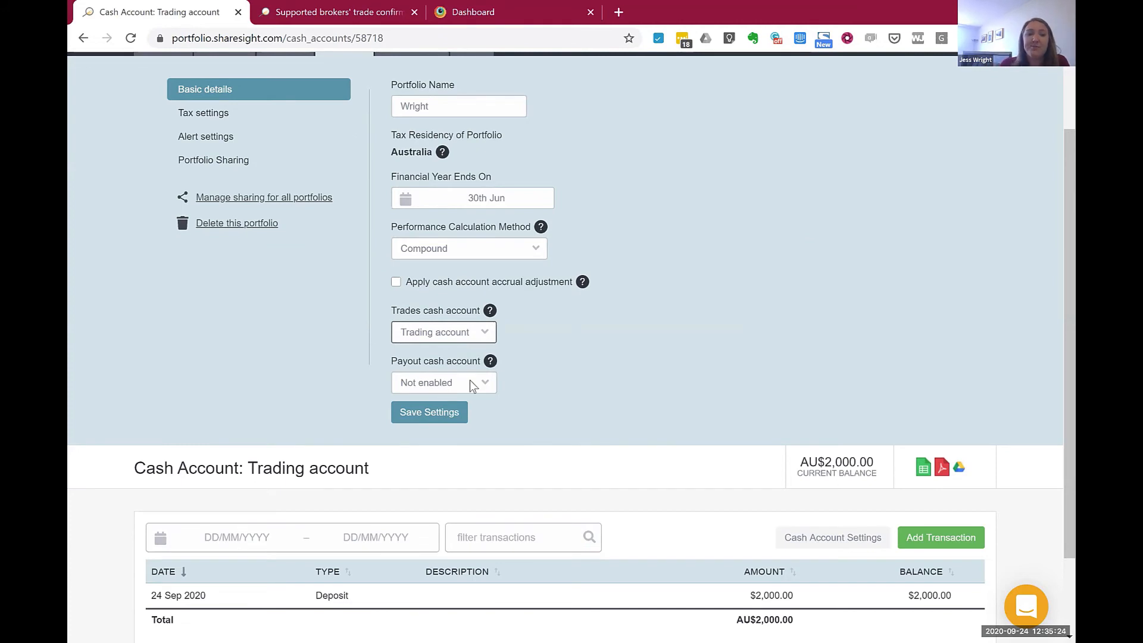
mouse_move(480, 364)
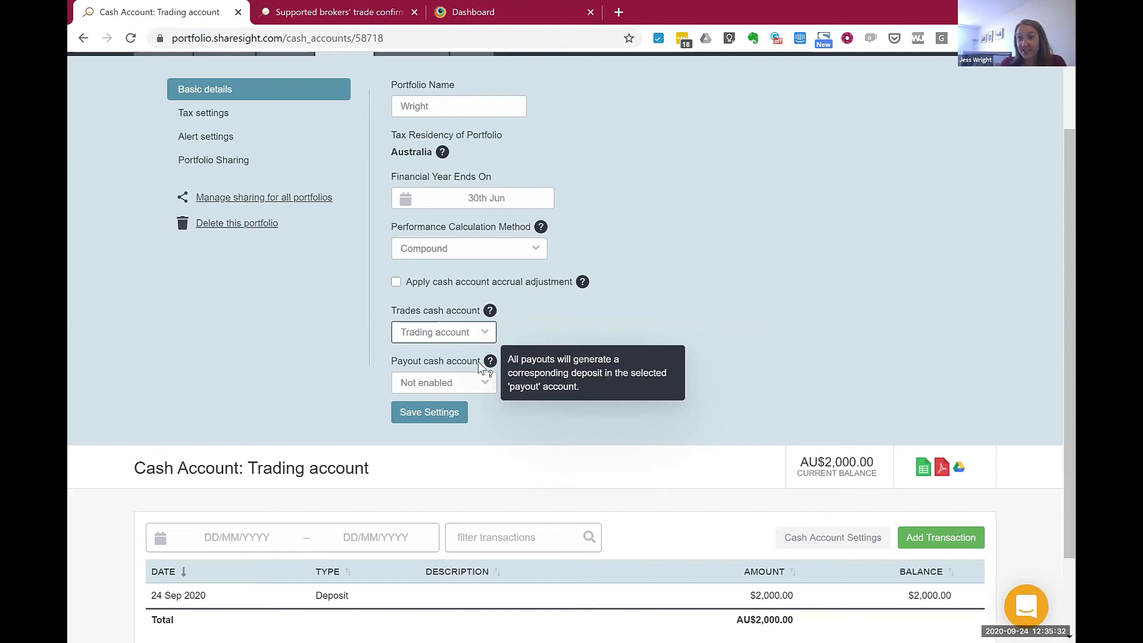
left_click(435, 386)
left_click(430, 426)
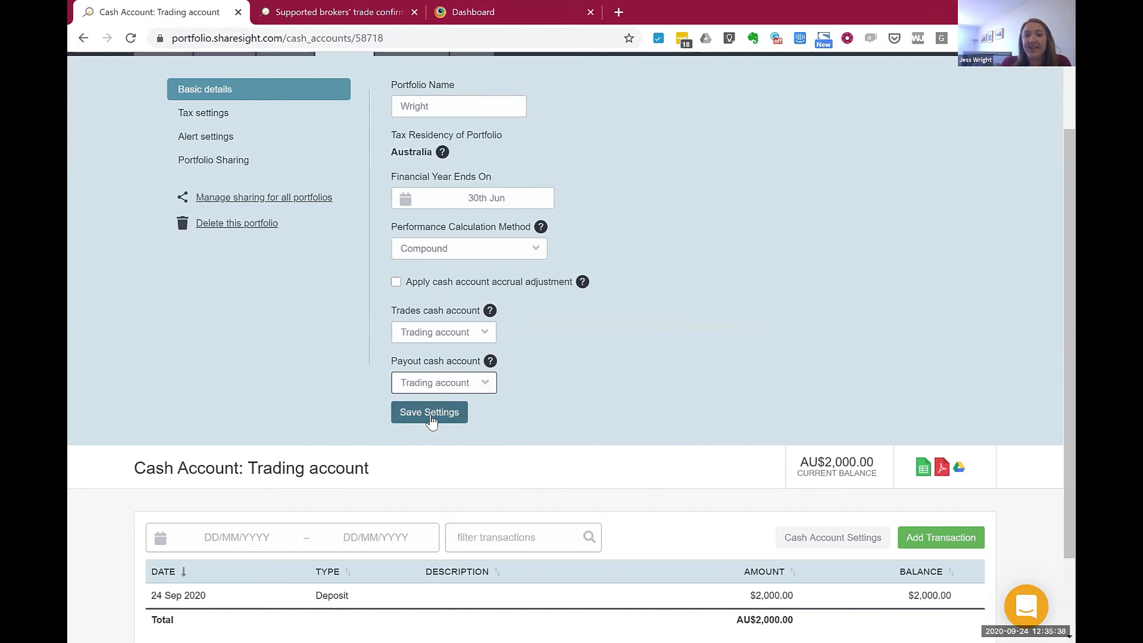
left_click(431, 415)
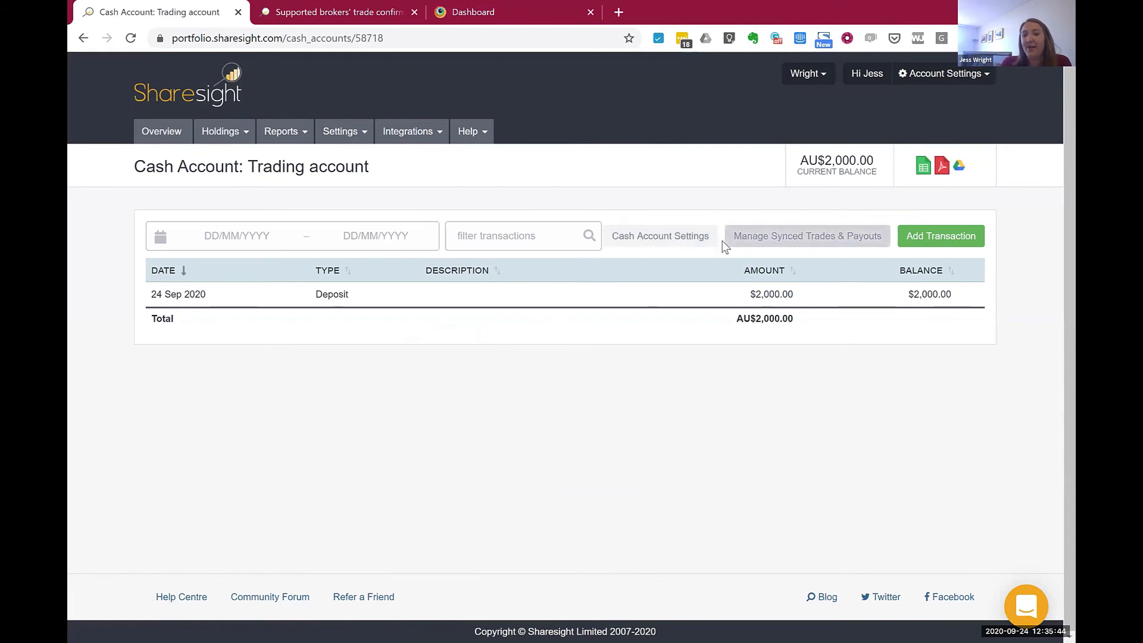
- Sync trades and payouts to the Trading account since inception and look through the synced transactions
left_click(792, 245)
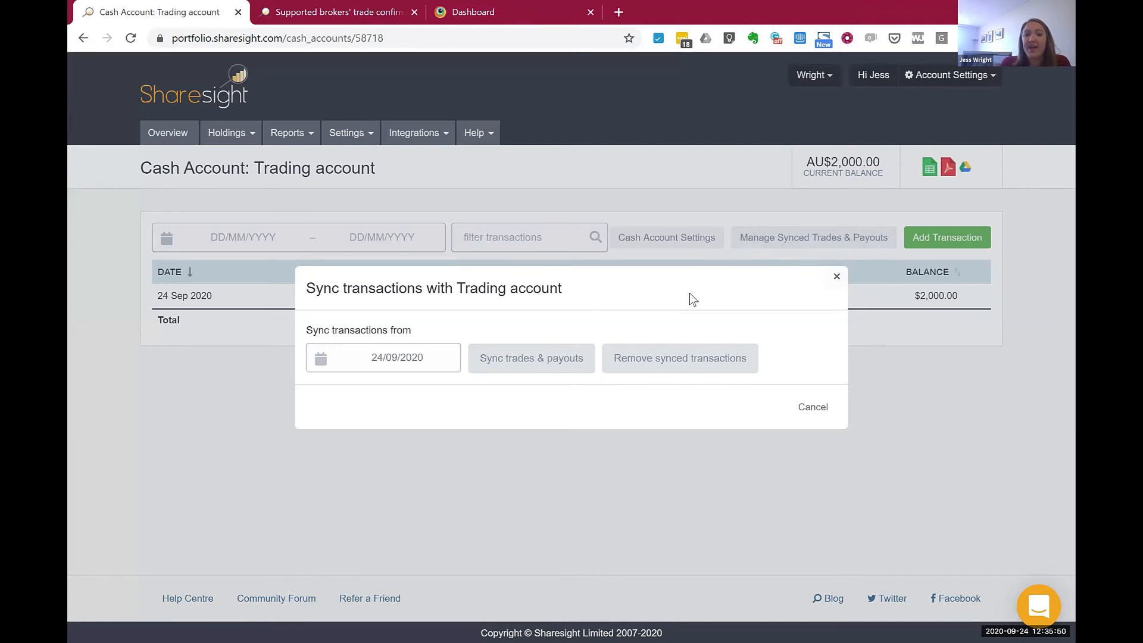
left_click(447, 361)
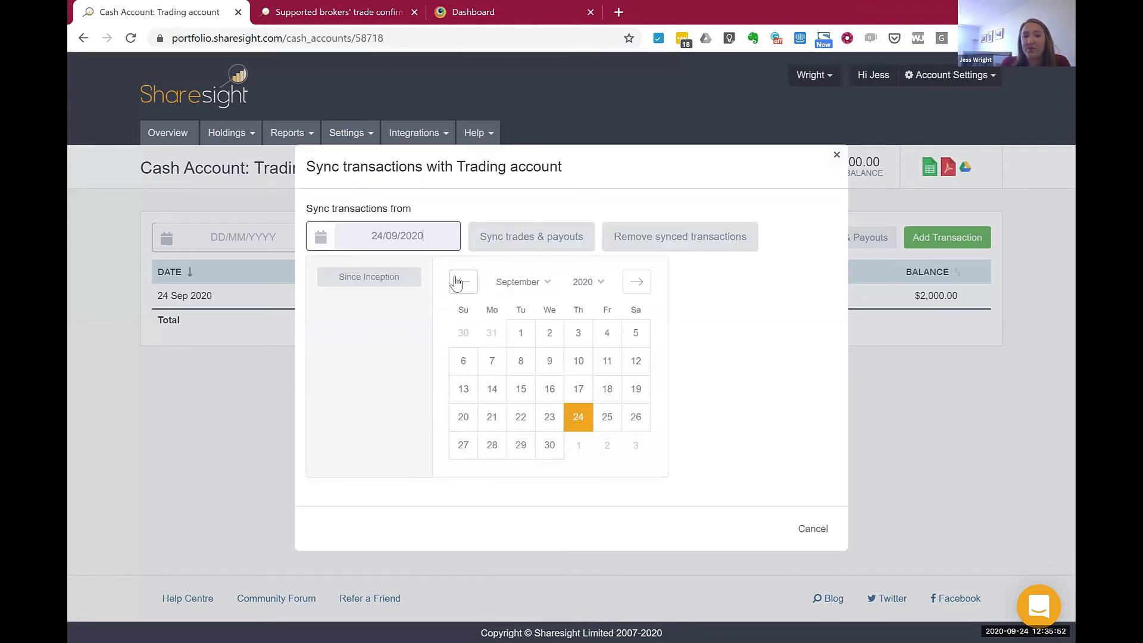
left_click(352, 289)
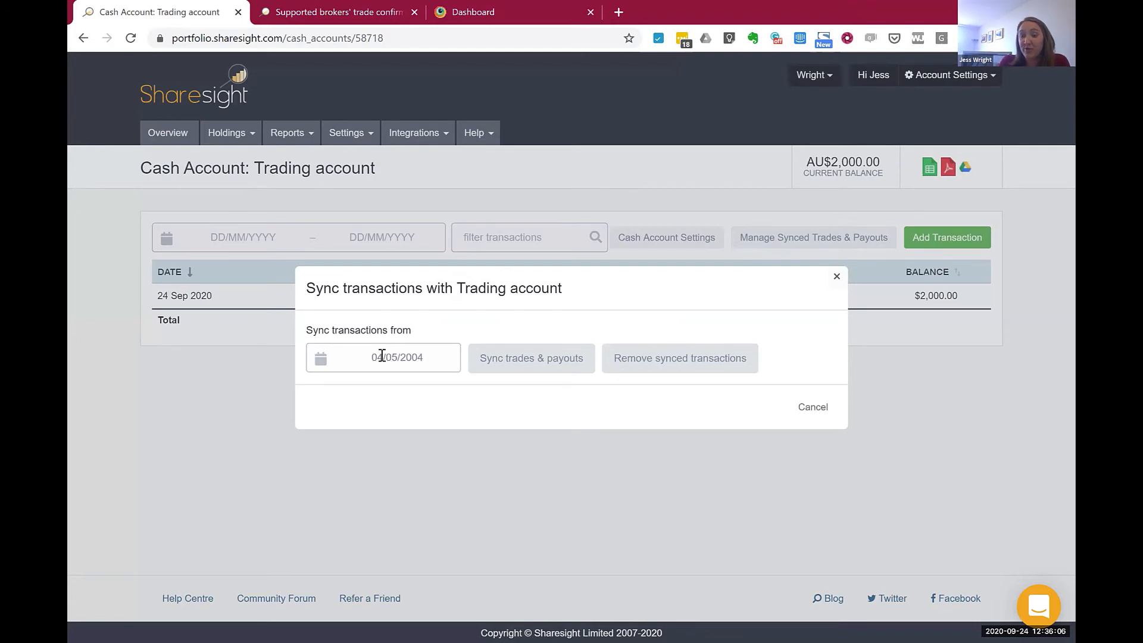
left_click(529, 358)
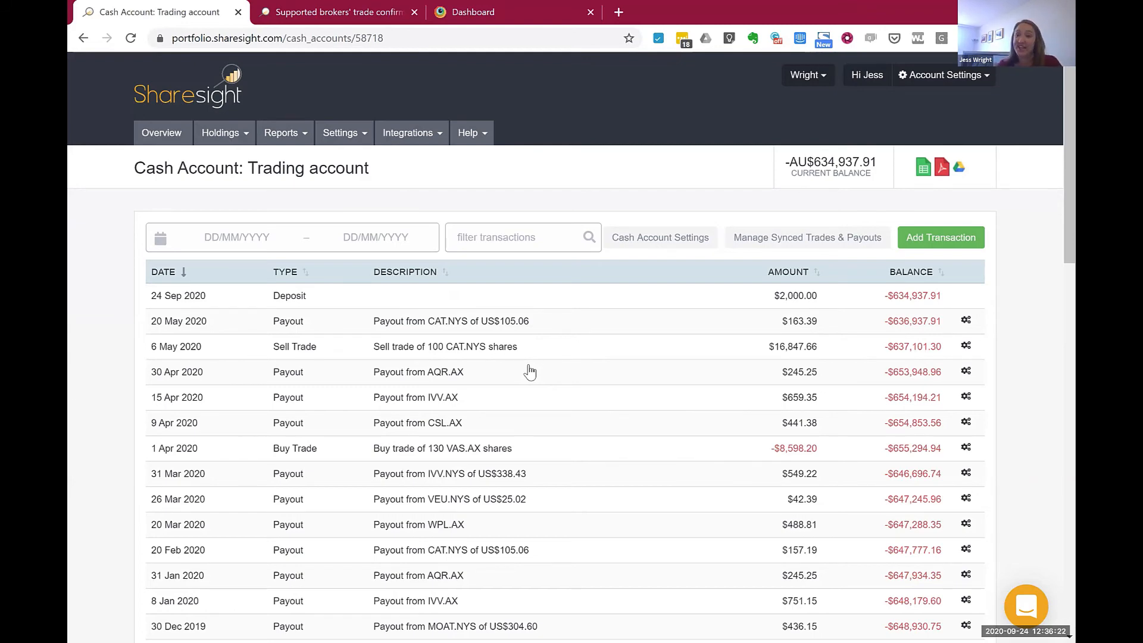
scroll(548, 329, "down", 2)
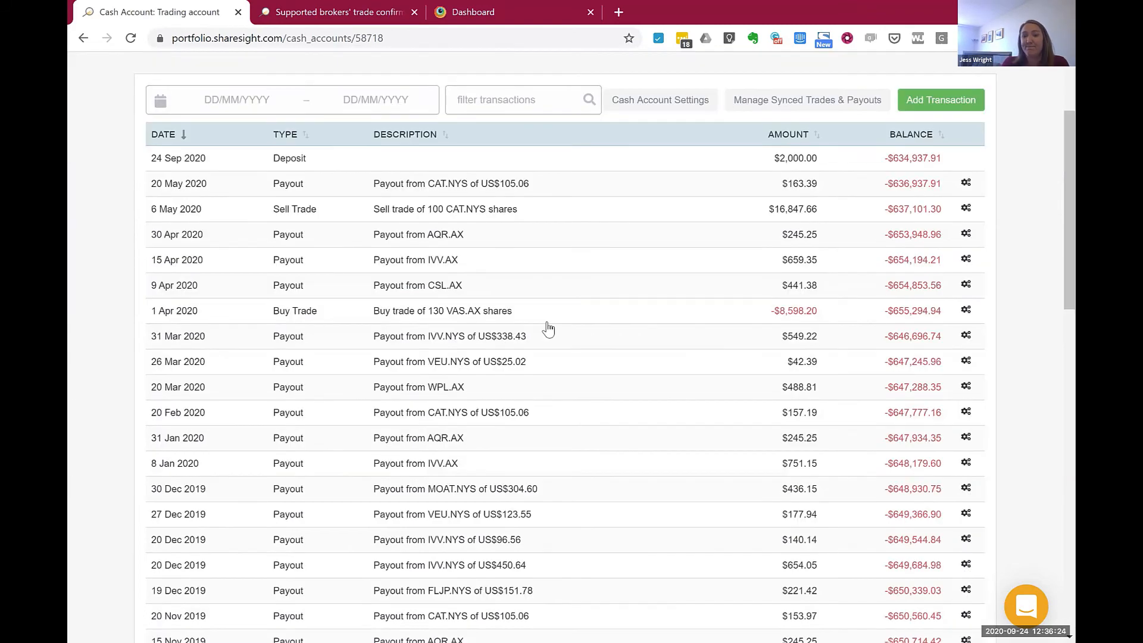
scroll(547, 328, "down", 9)
scroll(459, 327, "down", 7)
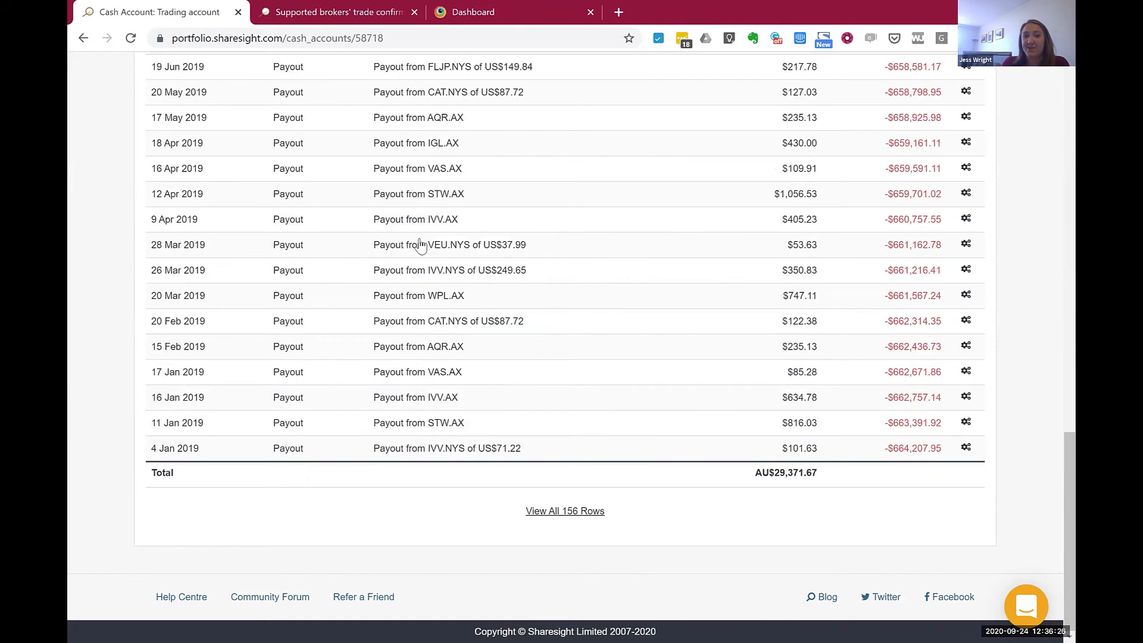
scroll(421, 244, "up", 8)
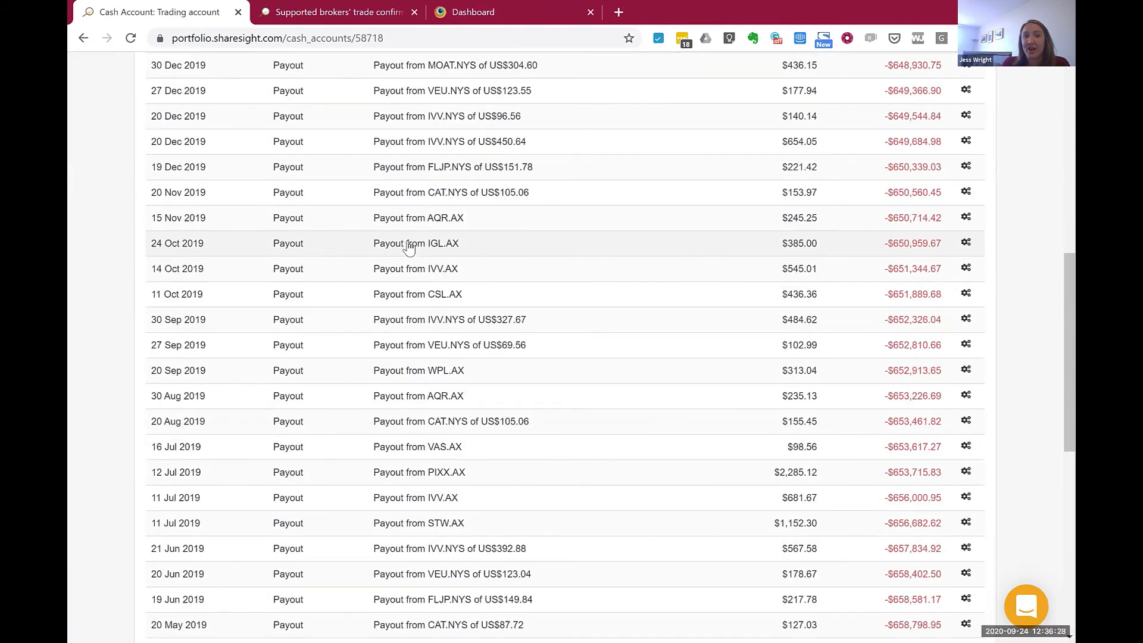
scroll(409, 247, "up", 9)
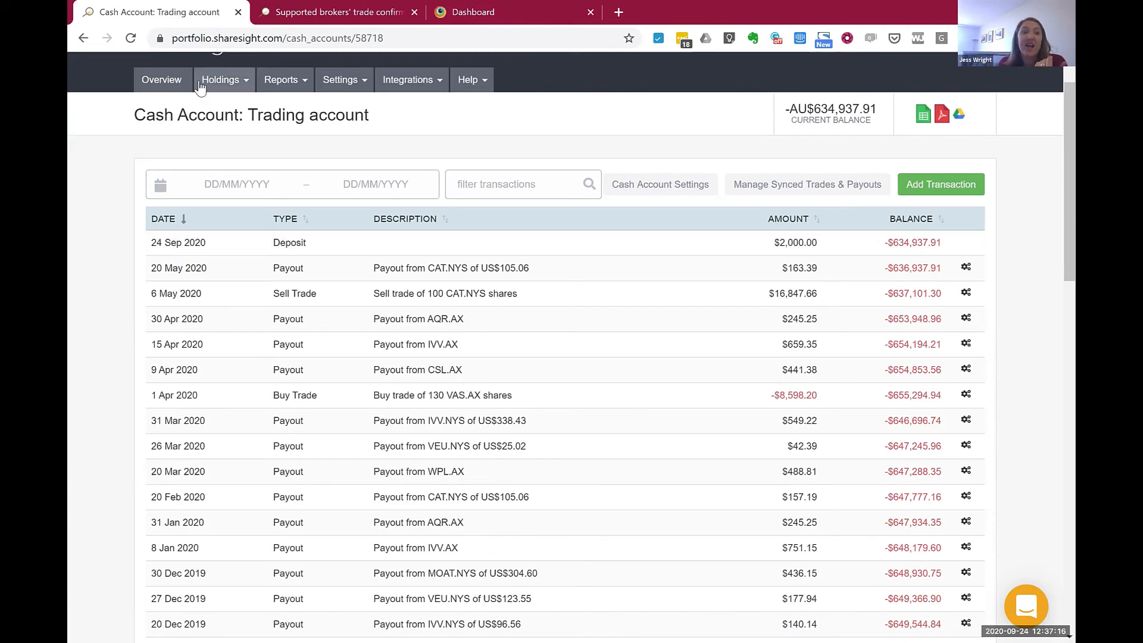
- Open the VAS.AX Vngd Aus Shares holding and preview its new trade form, closing it without saving
left_click(228, 83)
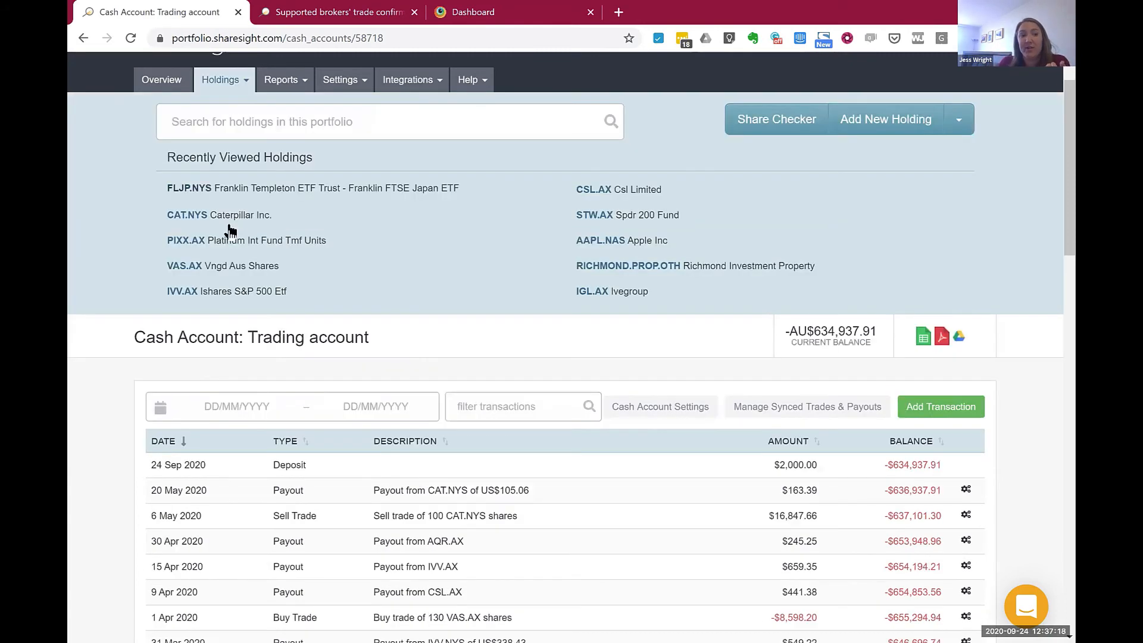
left_click(227, 266)
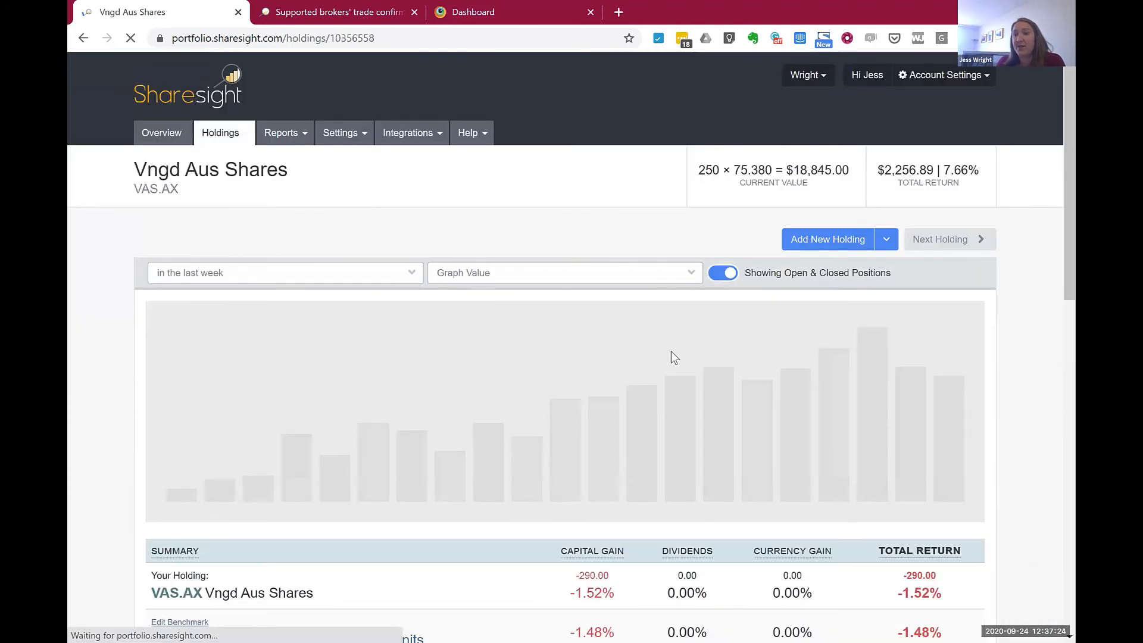
scroll(673, 357, "down", 3)
scroll(658, 388, "down", 5)
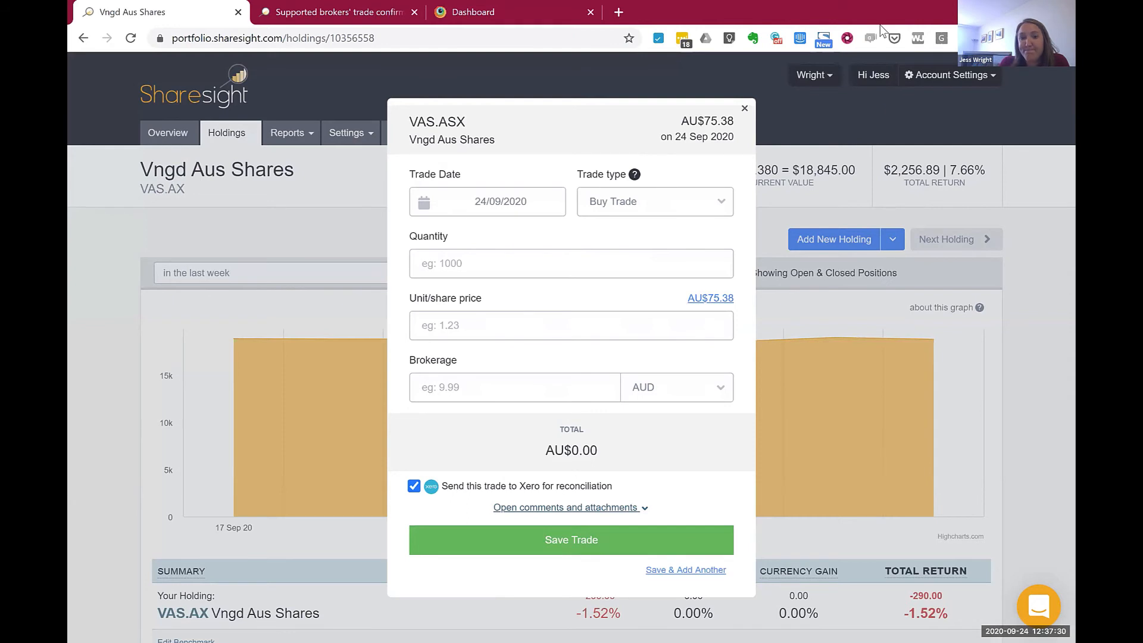
left_click(744, 111)
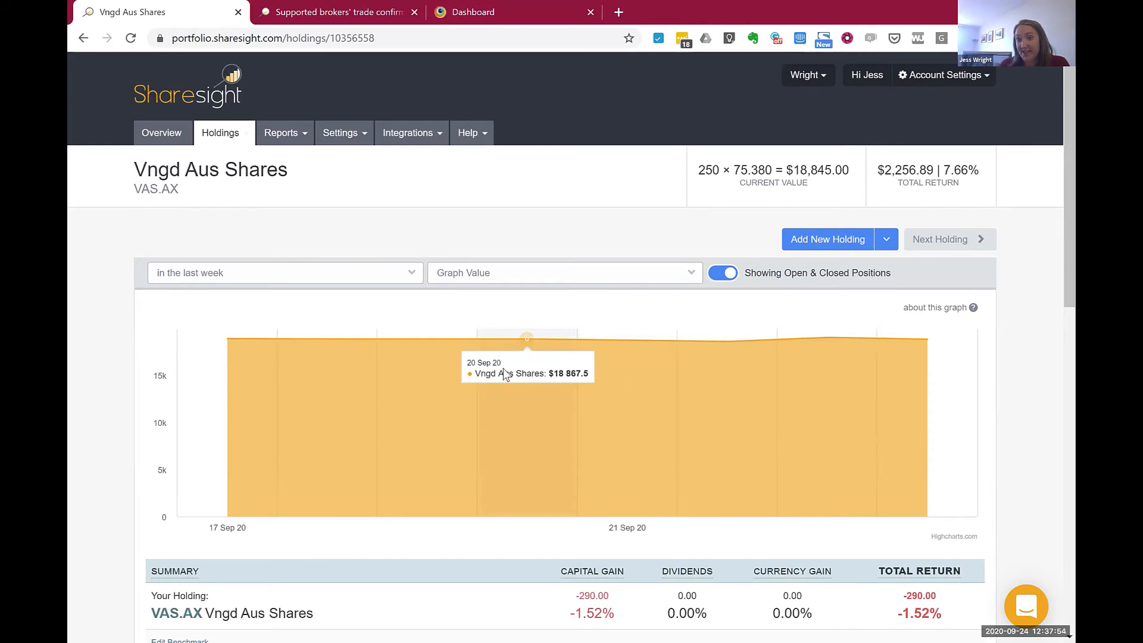
- Switch to My Portfolio and review the trades and recent income of its WES.AX Wesfarmers Limited holding
left_click(217, 133)
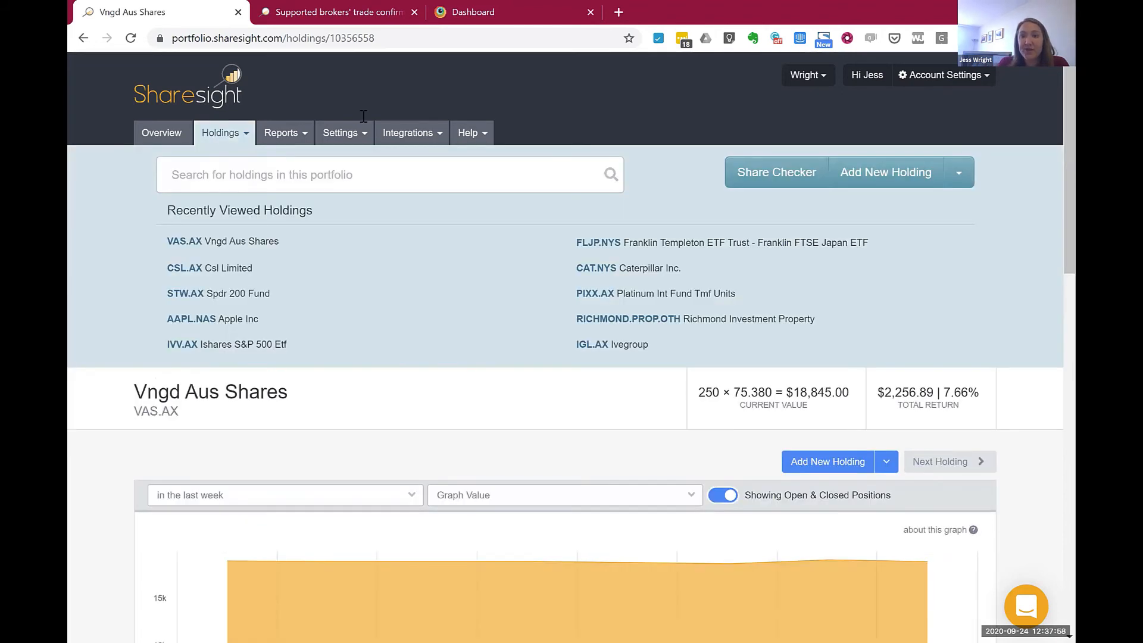
left_click(808, 75)
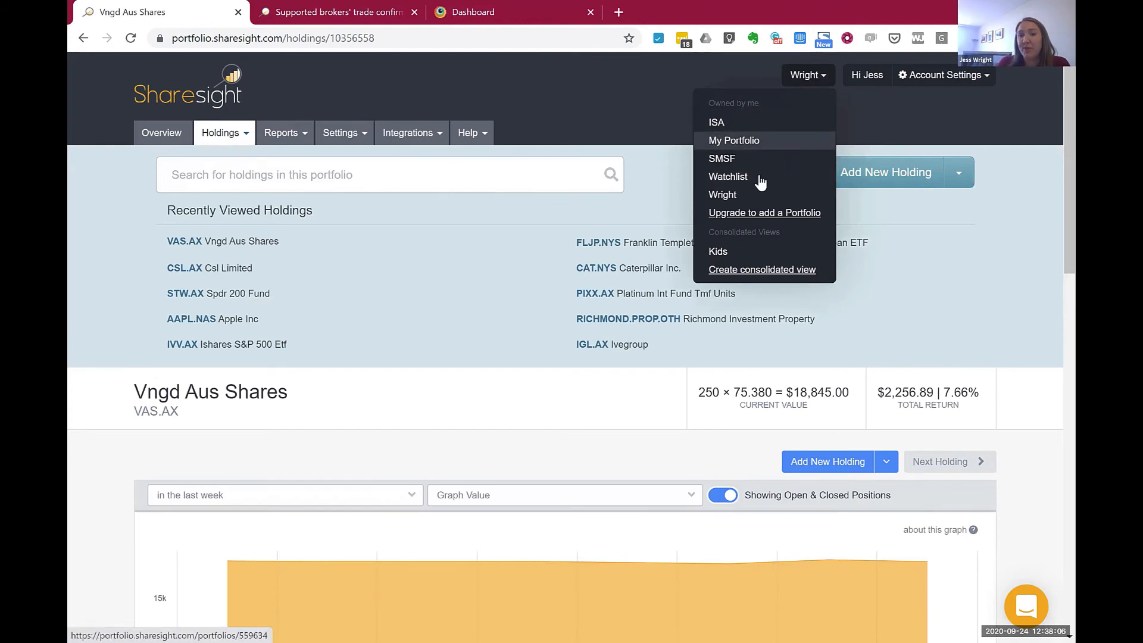
left_click(744, 140)
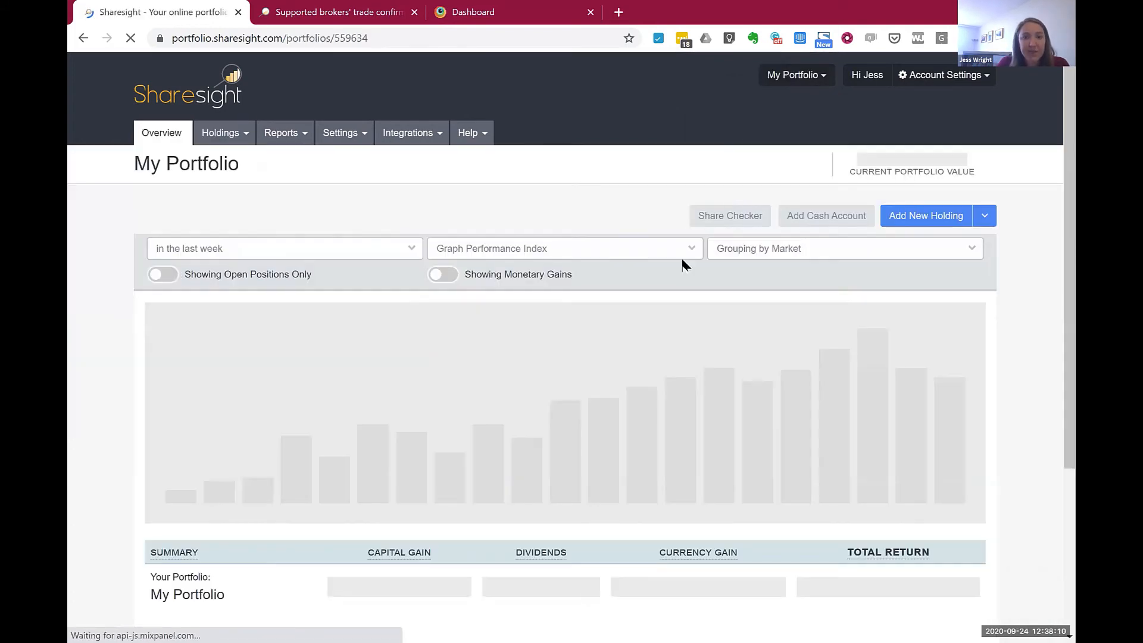
left_click(235, 137)
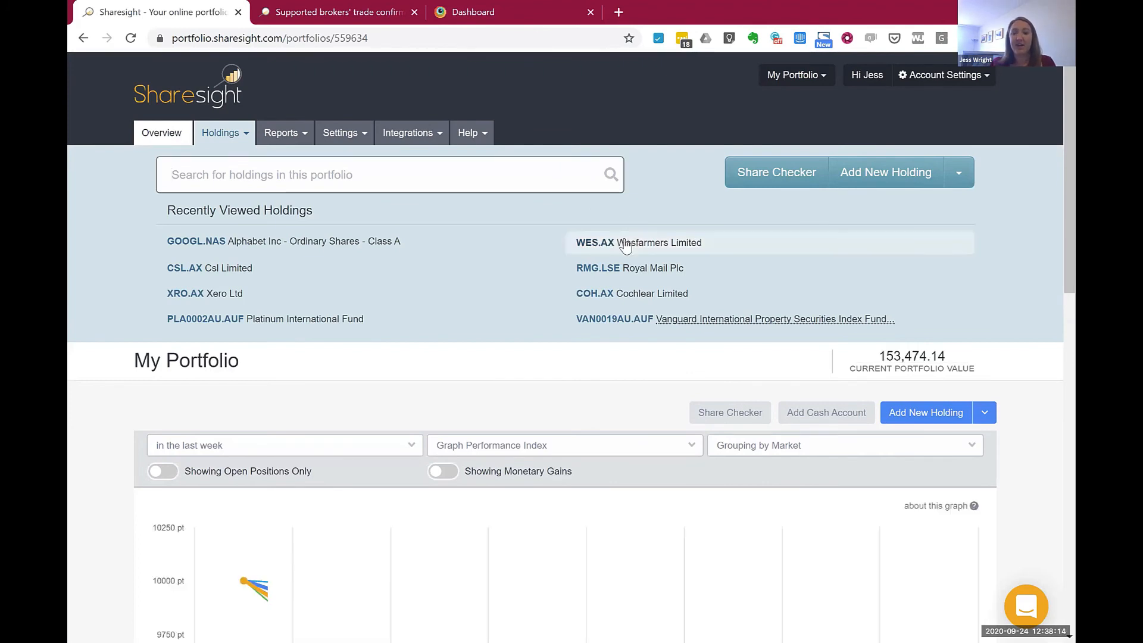
left_click(627, 245)
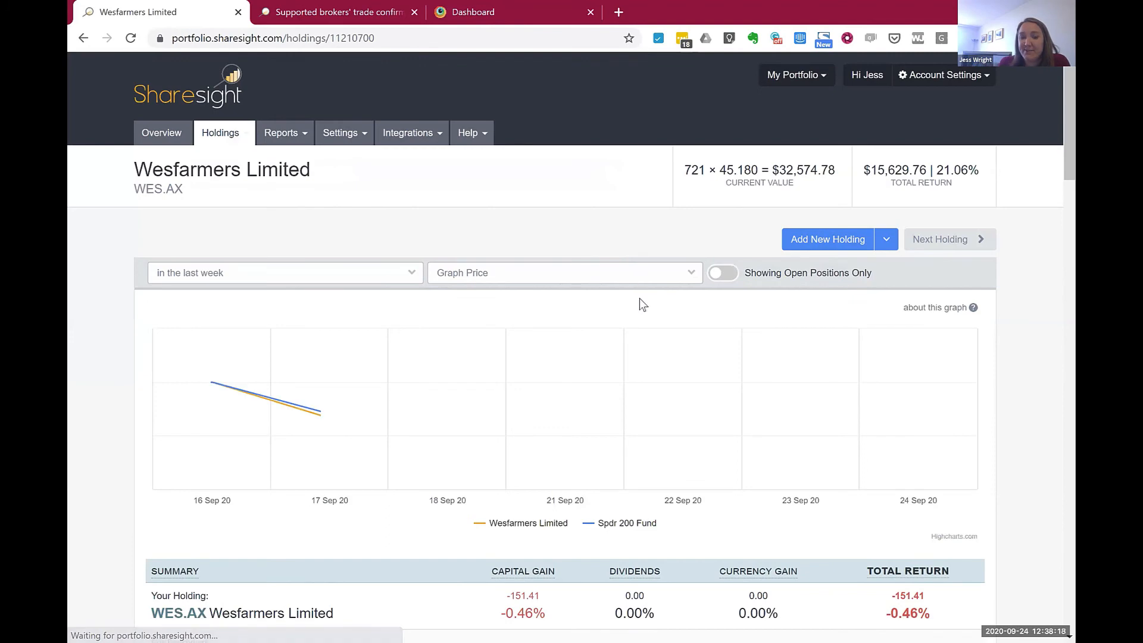
scroll(640, 299, "down", 3)
scroll(640, 298, "down", 4)
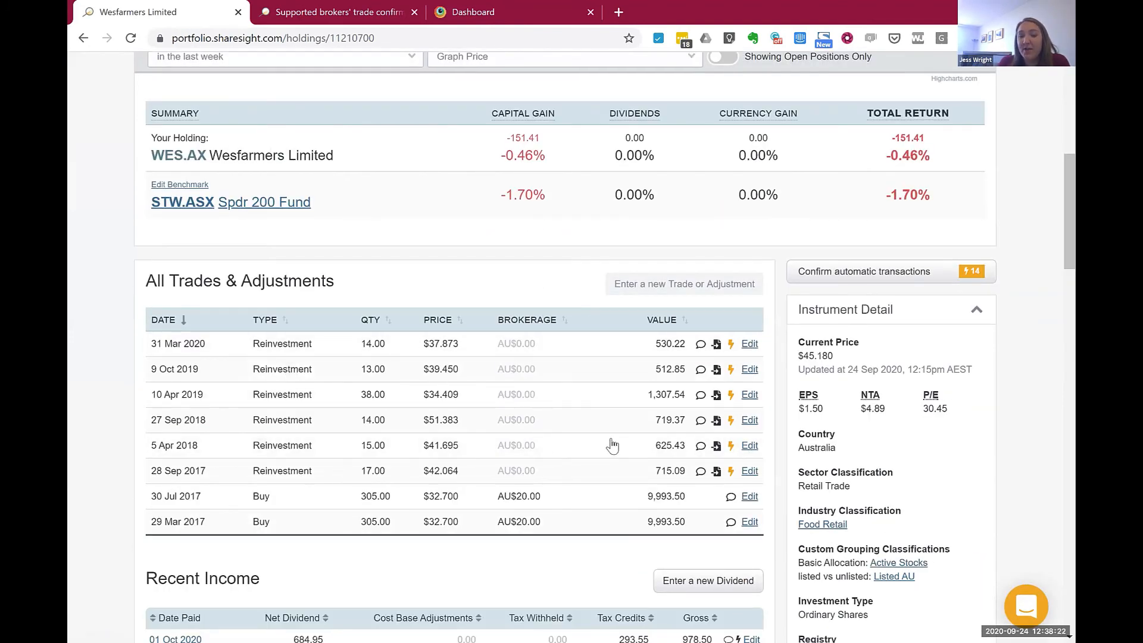
scroll(585, 440, "down", 4)
scroll(584, 435, "down", 3)
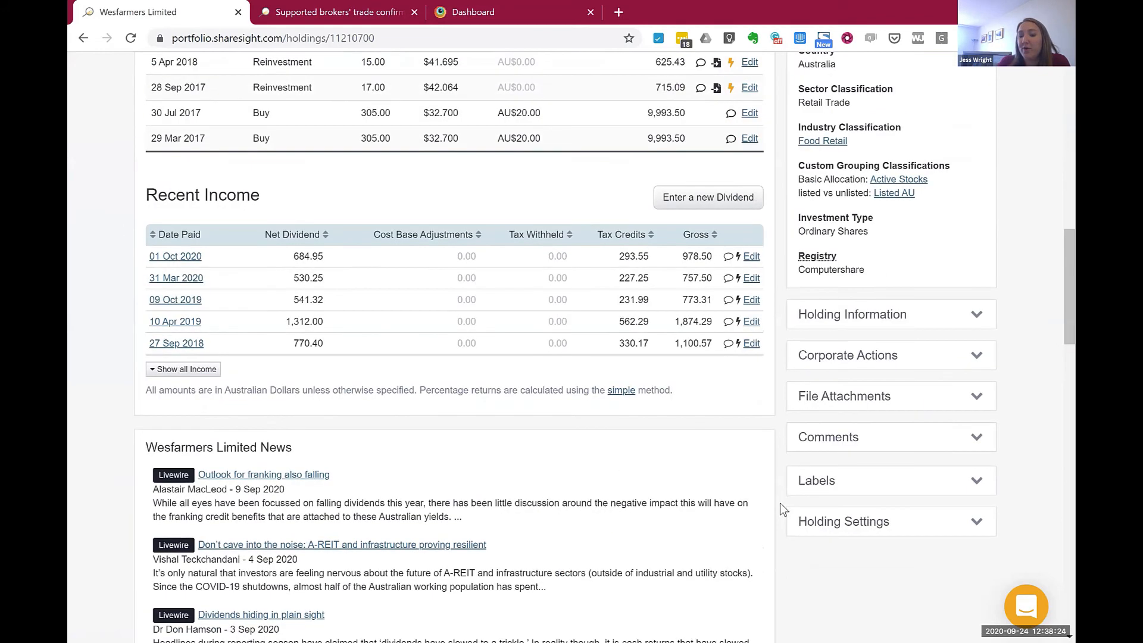
- Turn off Auto Dividend Reinvestment in the Wesfarmers holding settings
left_click(828, 527)
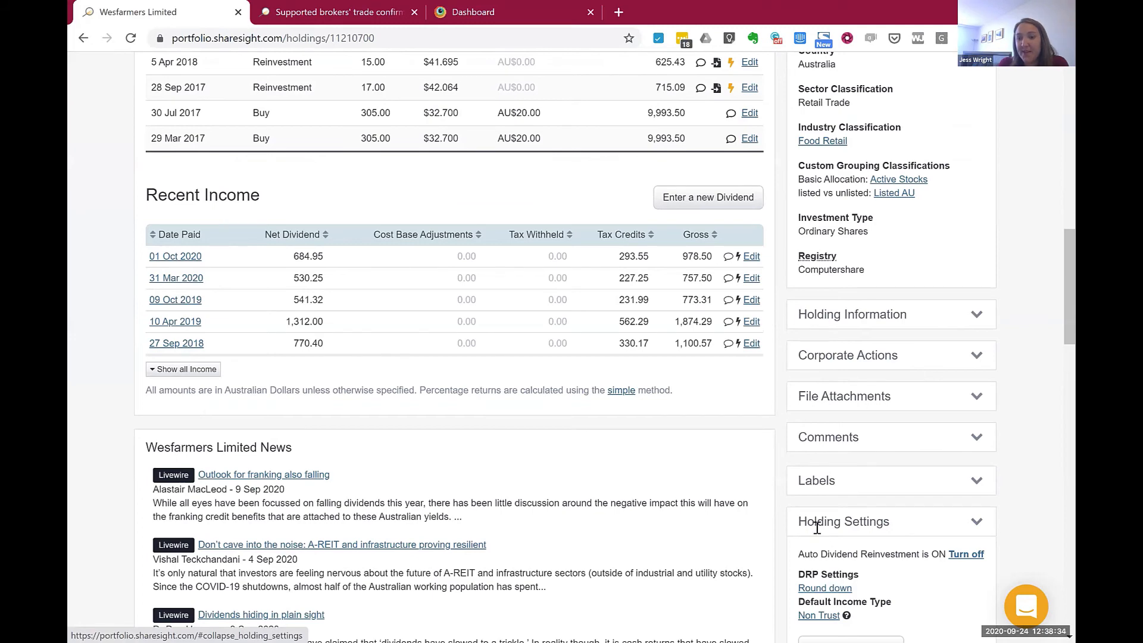
scroll(965, 494, "down", 1)
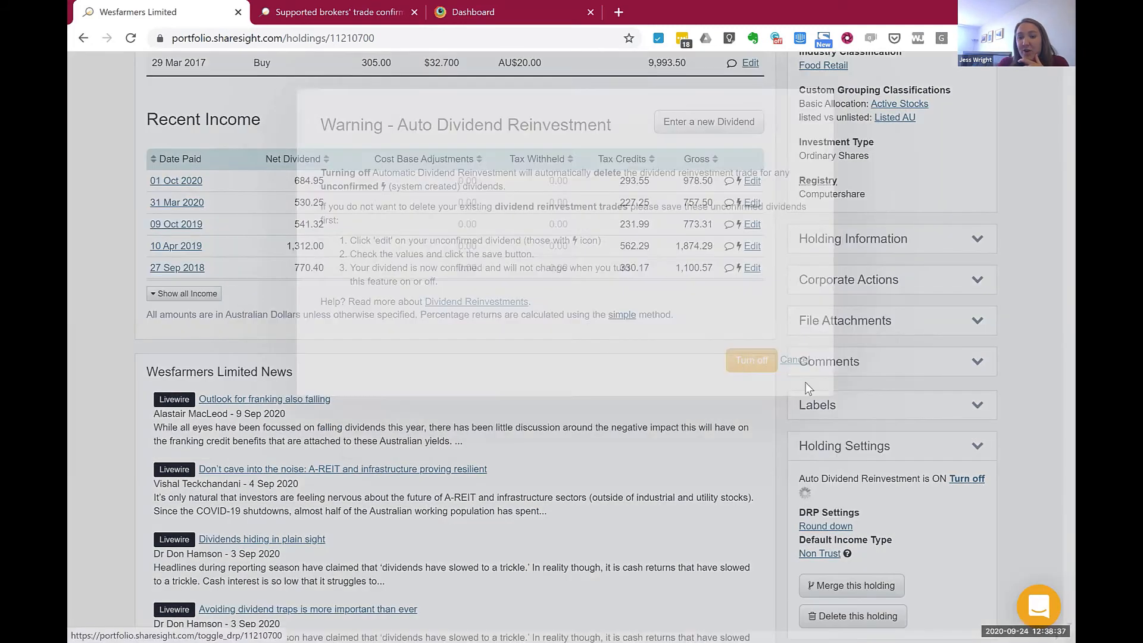
left_click(750, 360)
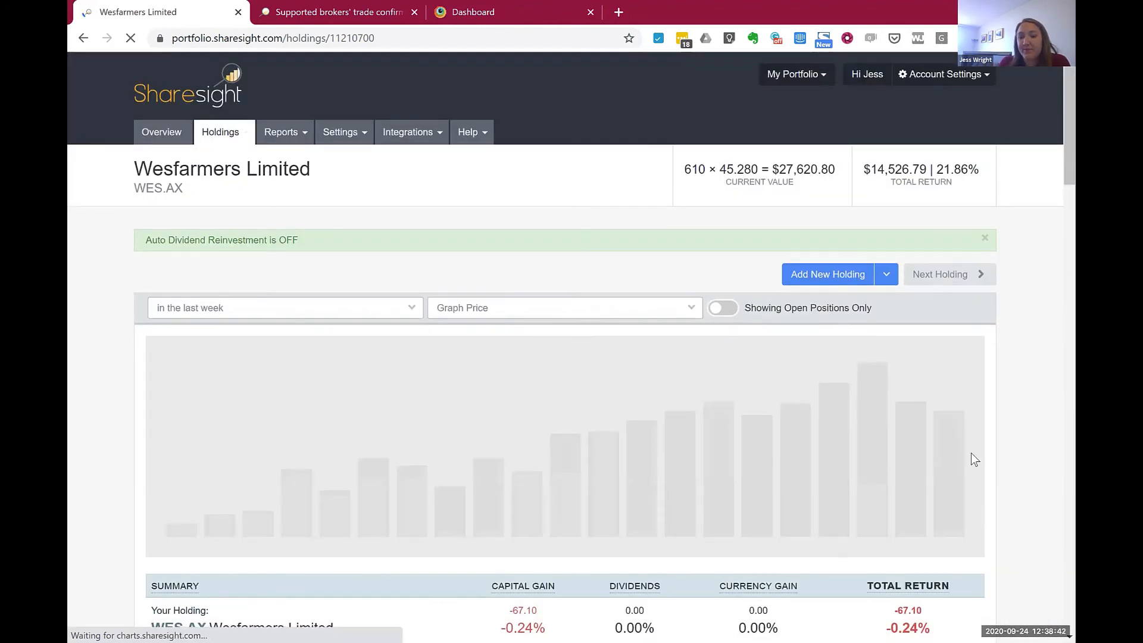
- Turn Auto Dividend Reinvestment back on for the Wesfarmers holding
scroll(970, 452, "down", 6)
scroll(971, 277, "down", 8)
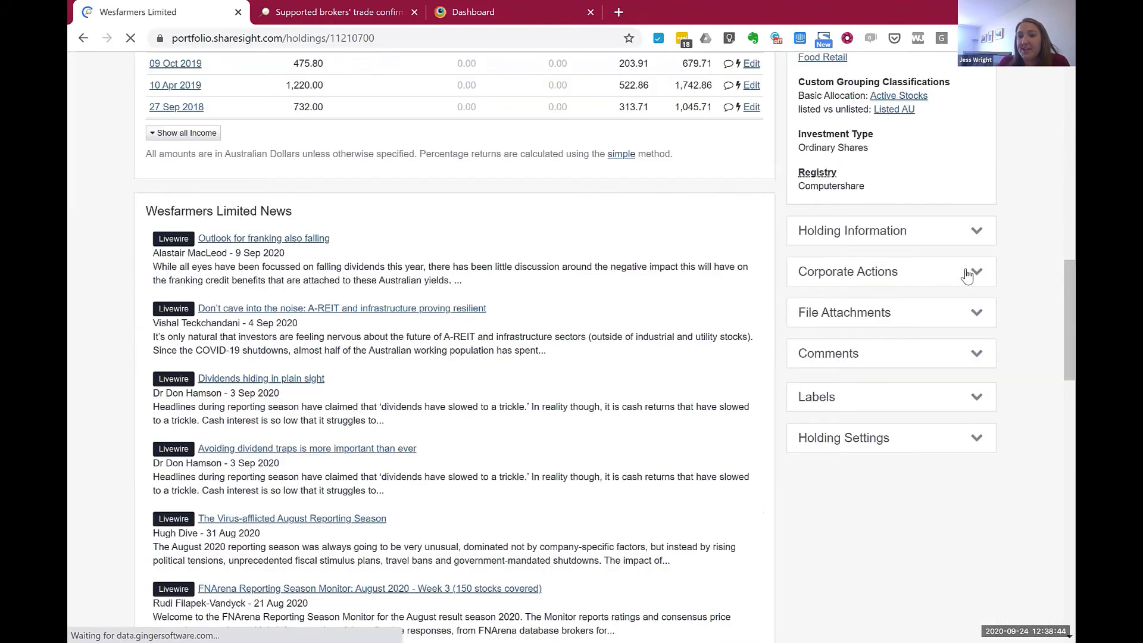
scroll(988, 280, "down", 3)
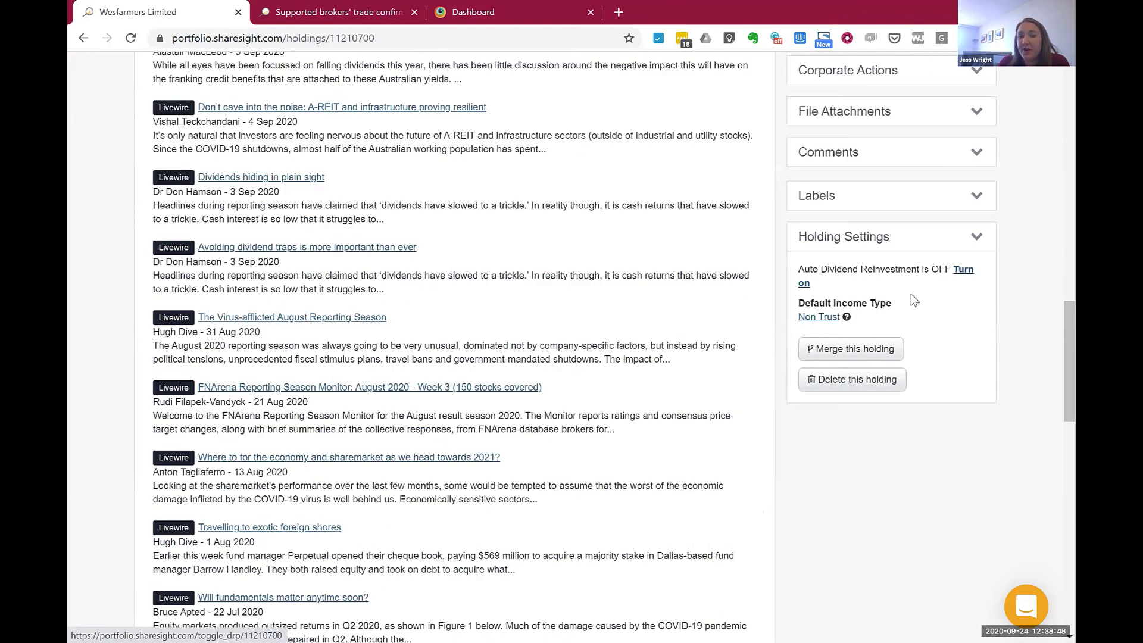
left_click(963, 269)
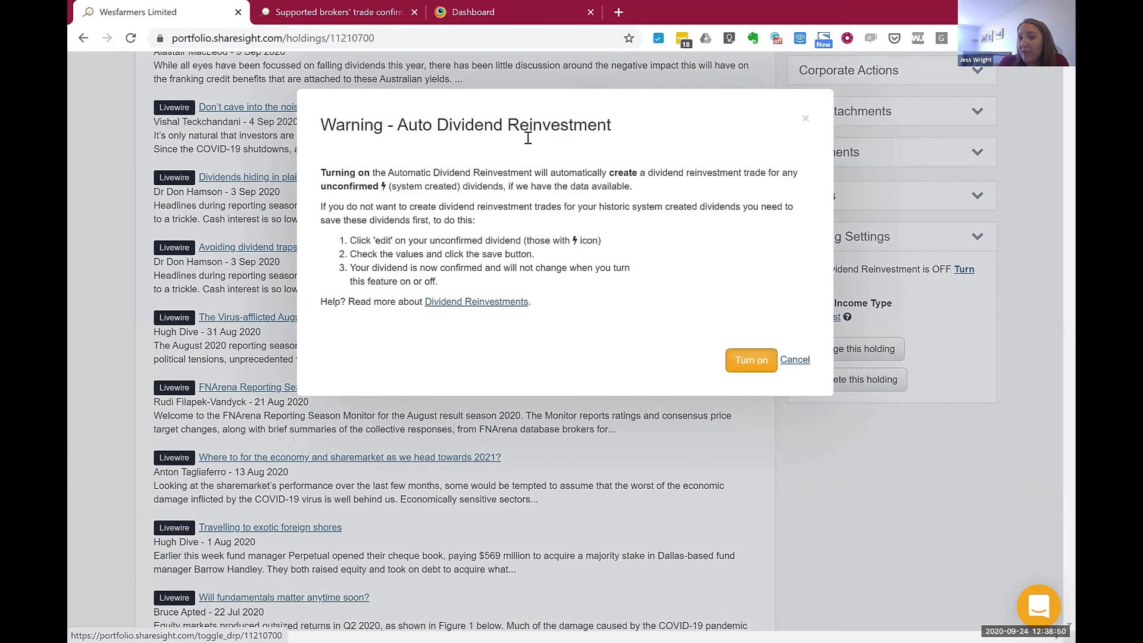
left_click(751, 359)
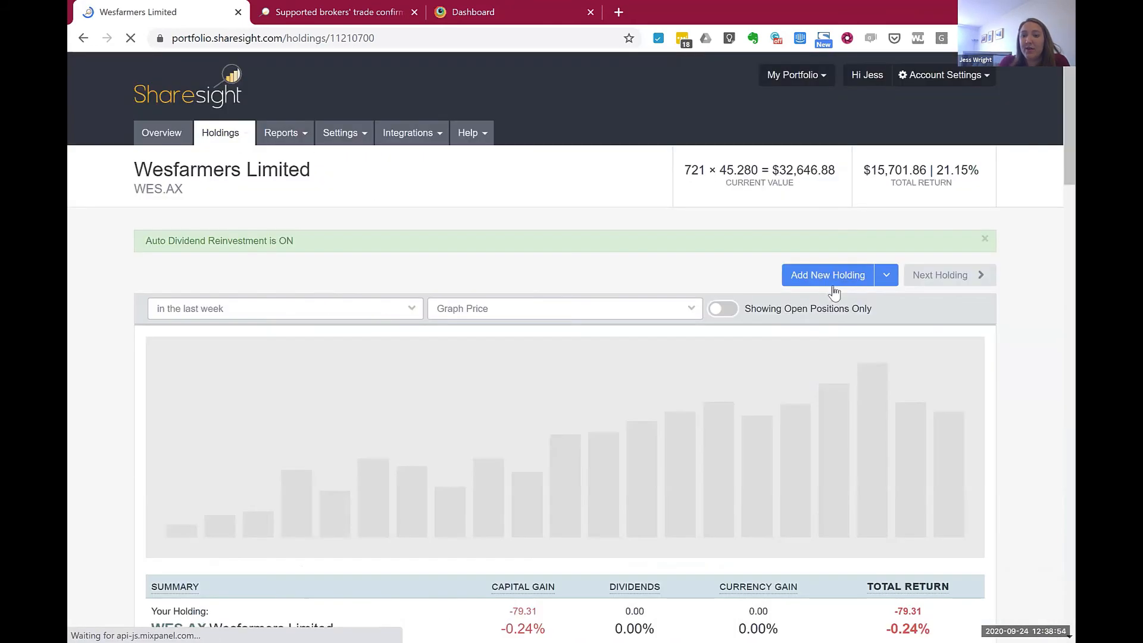
- Preview the DRP rounding options in the Wesfarmers holding settings, leaving "Round down" selected
scroll(831, 289, "down", 8)
scroll(804, 354, "down", 9)
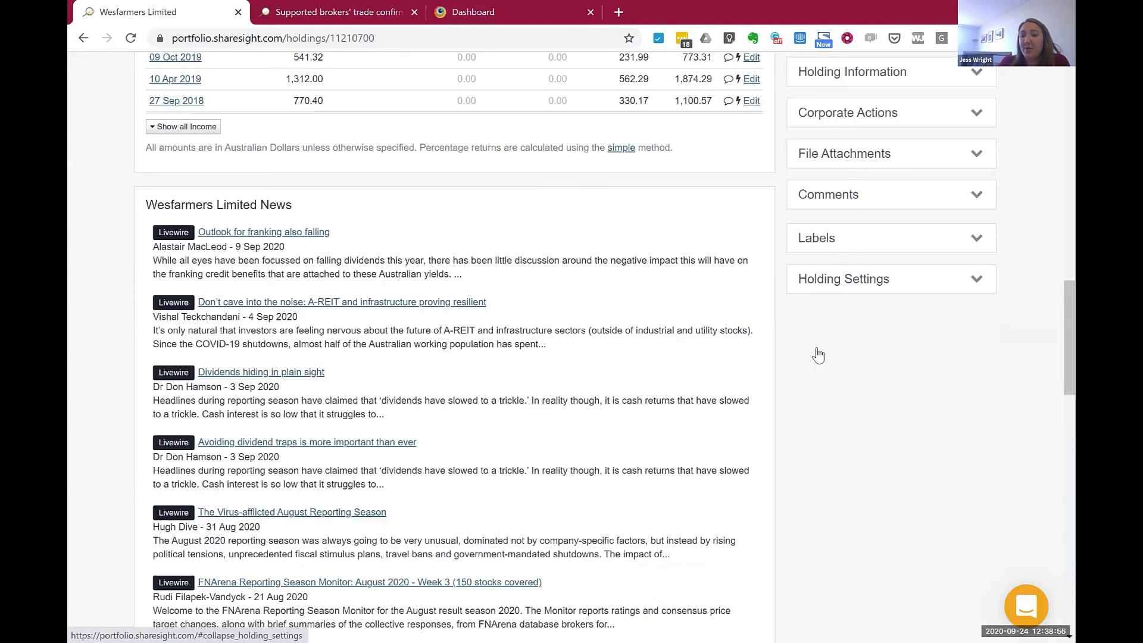
left_click(834, 347)
left_click(846, 353)
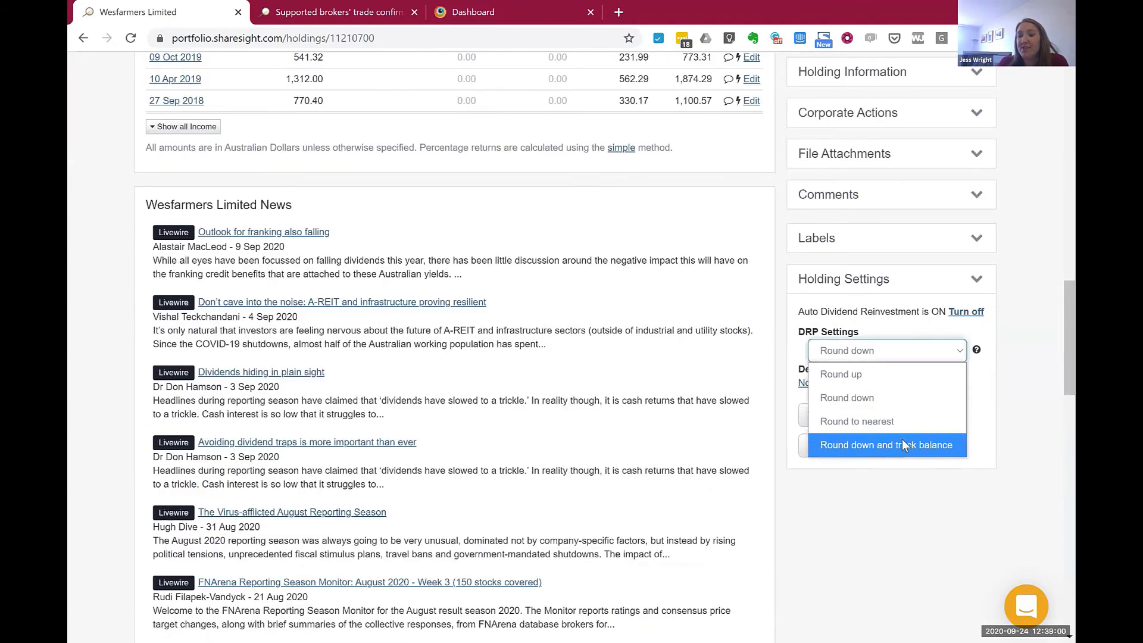
left_click(887, 493)
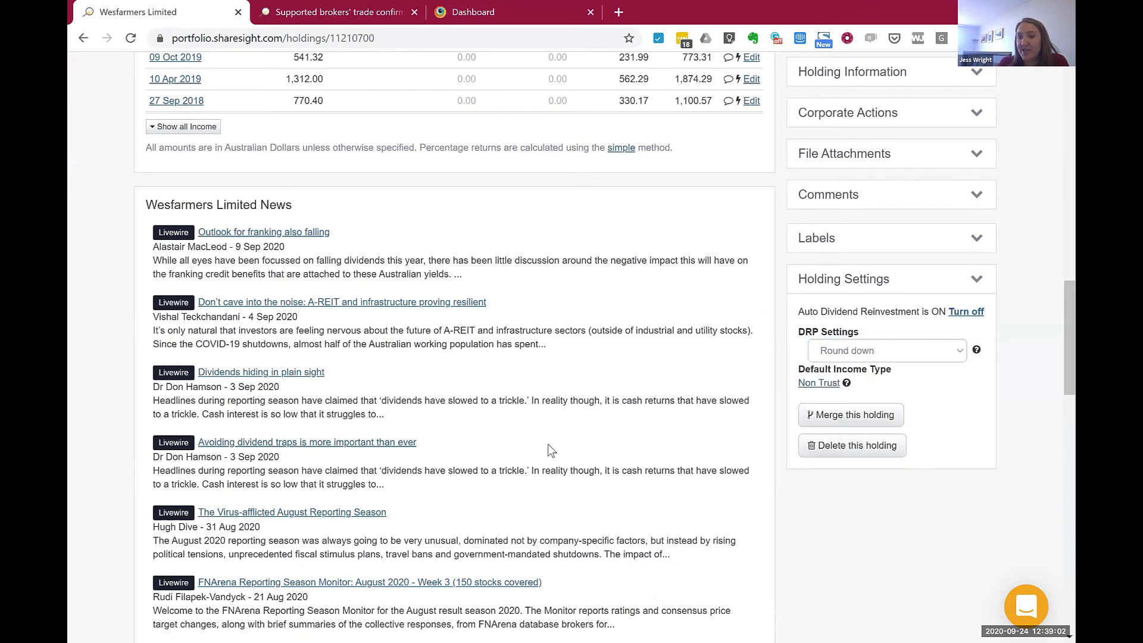
- Review the unconfirmed automatic trades and income of the Wesfarmers holding, leaving them unconfirmed
scroll(439, 417, "up", 8)
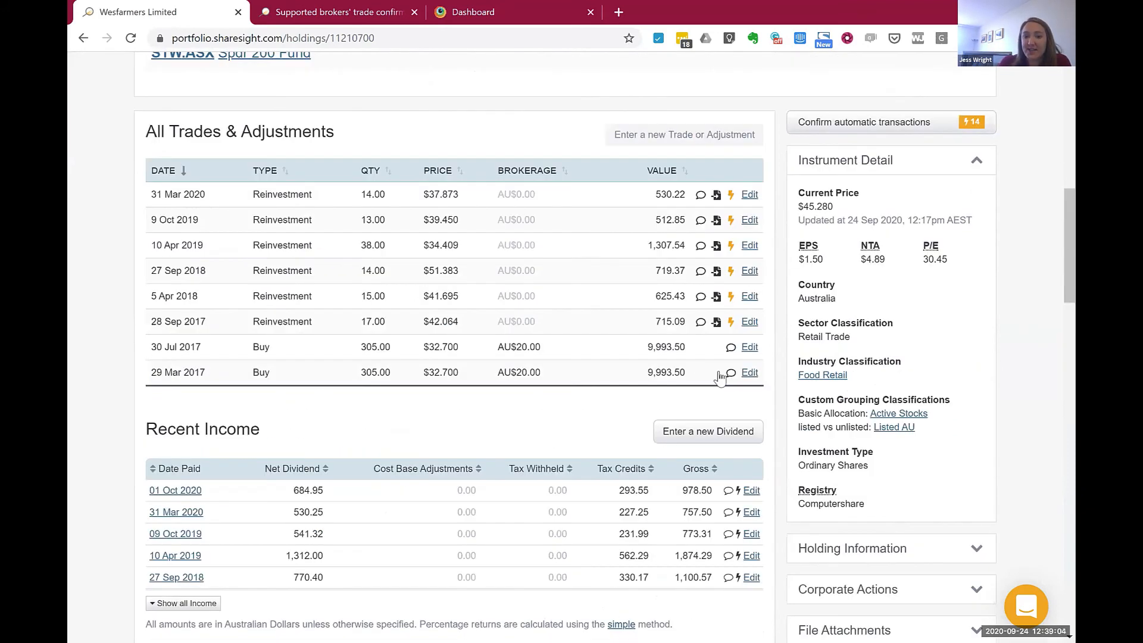
scroll(715, 375, "up", 3)
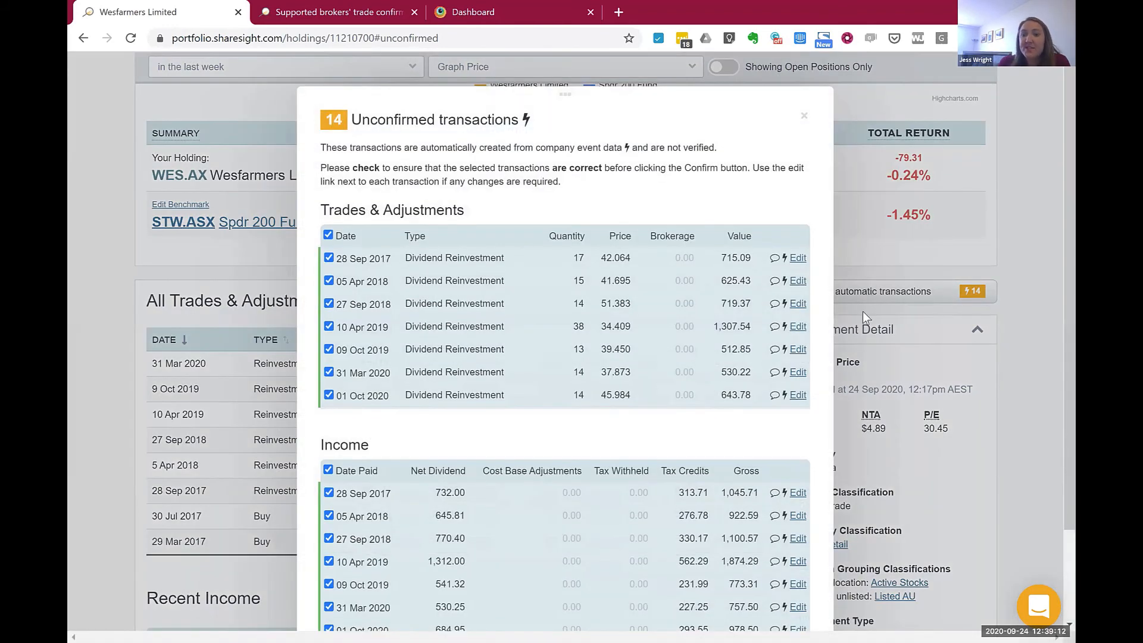
scroll(862, 312, "down", 2)
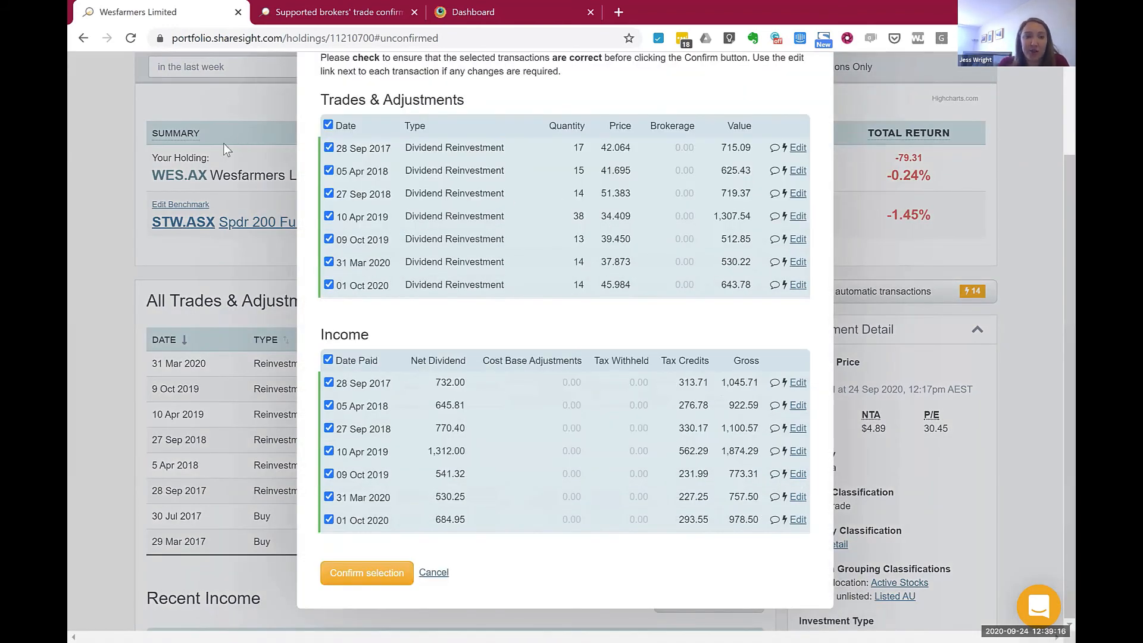
left_click(223, 143)
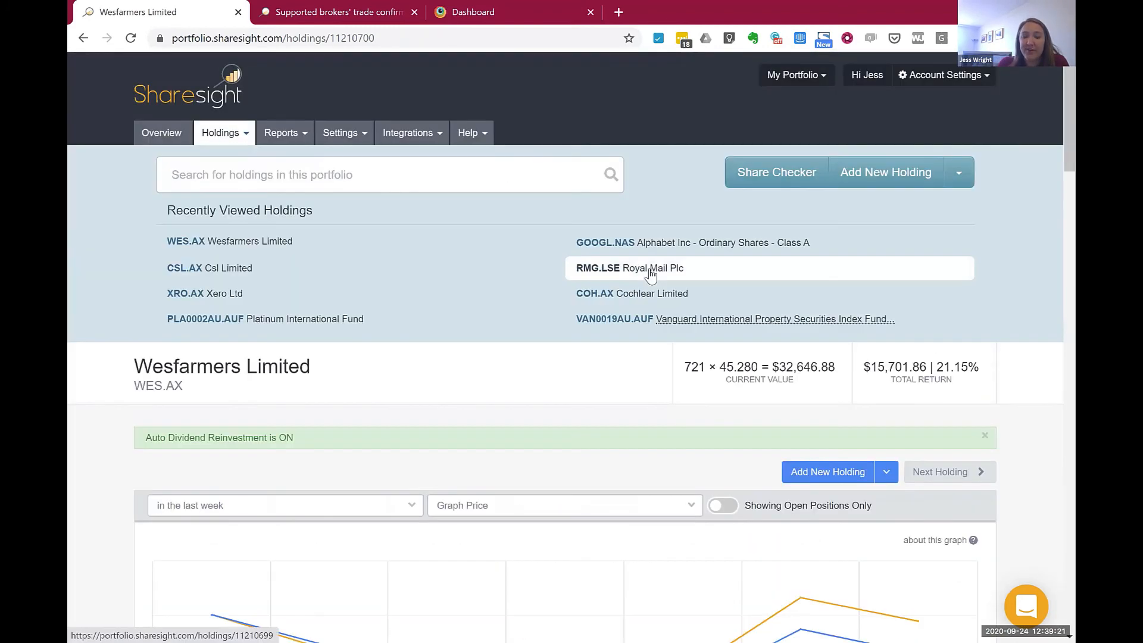
- Open the RMG.LSE Royal Mail Plc holding and review its trades and recent income
left_click(651, 274)
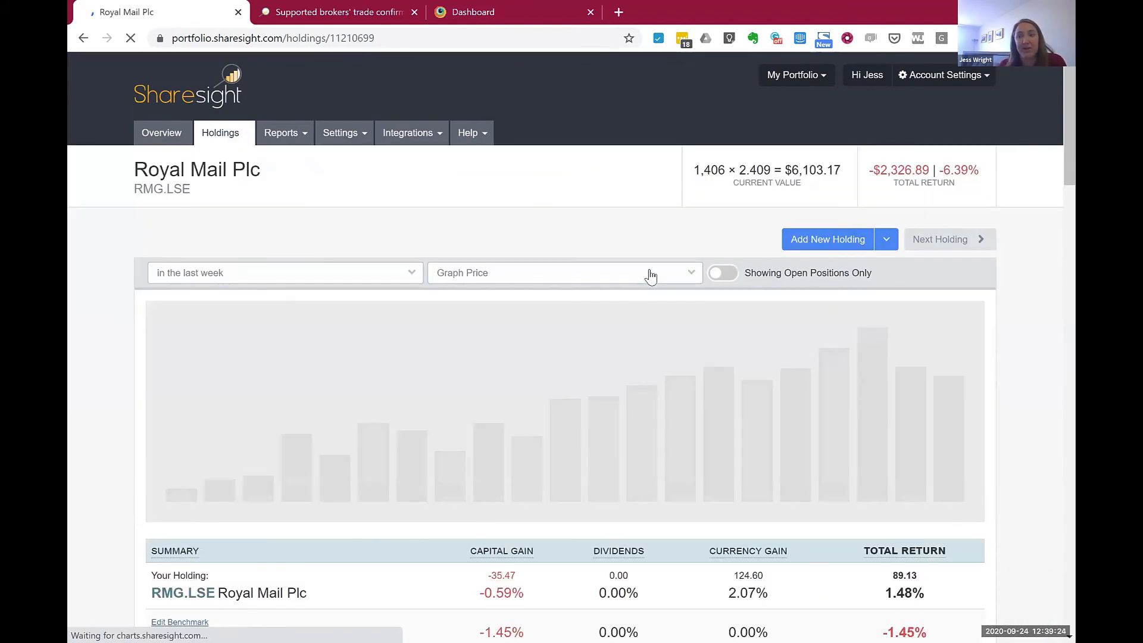
scroll(577, 386, "down", 5)
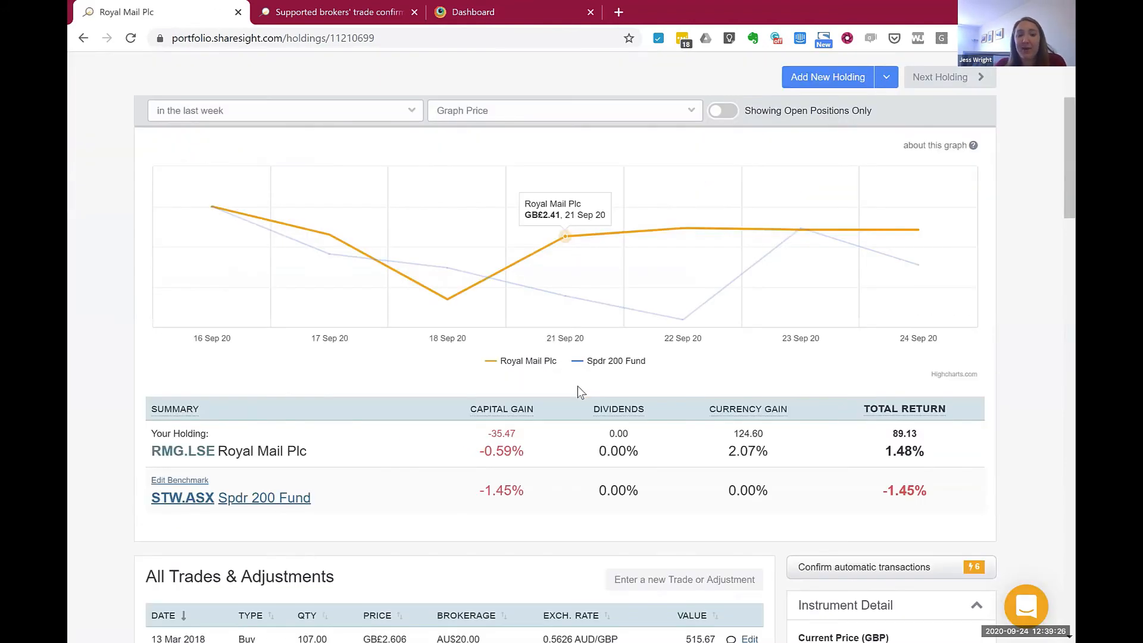
scroll(580, 389, "down", 1)
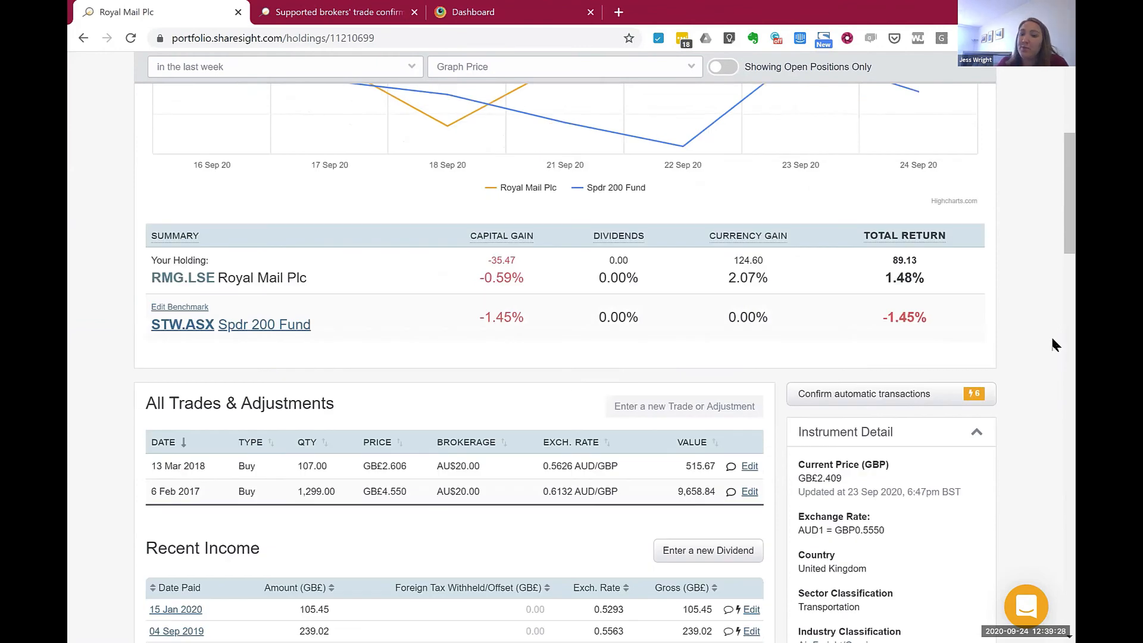
scroll(923, 355, "down", 3)
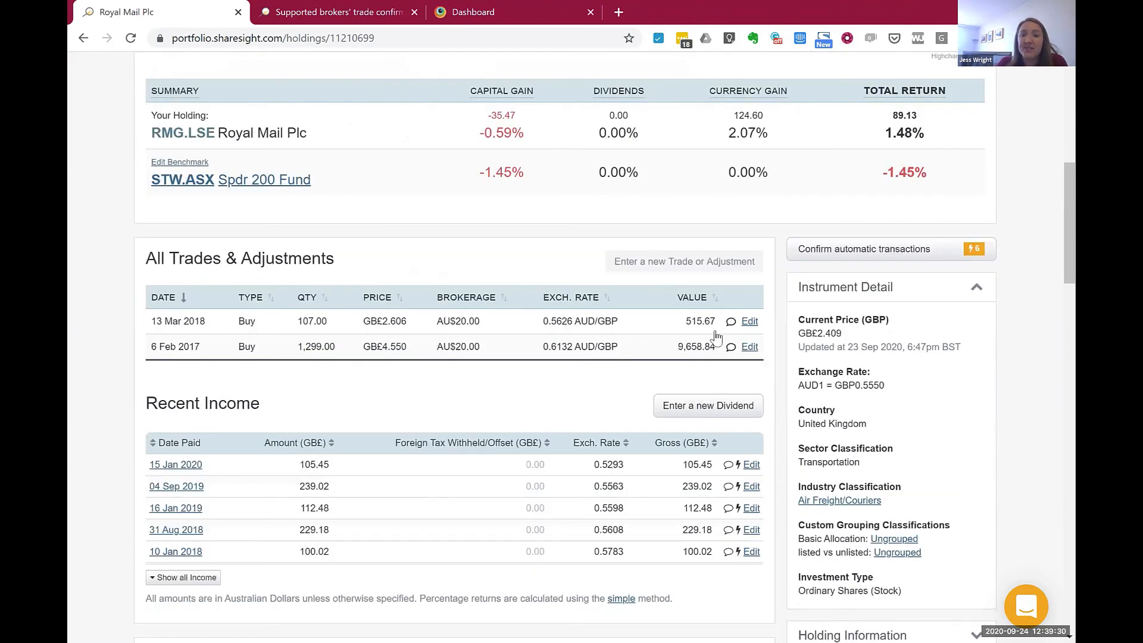
scroll(747, 332, "down", 3)
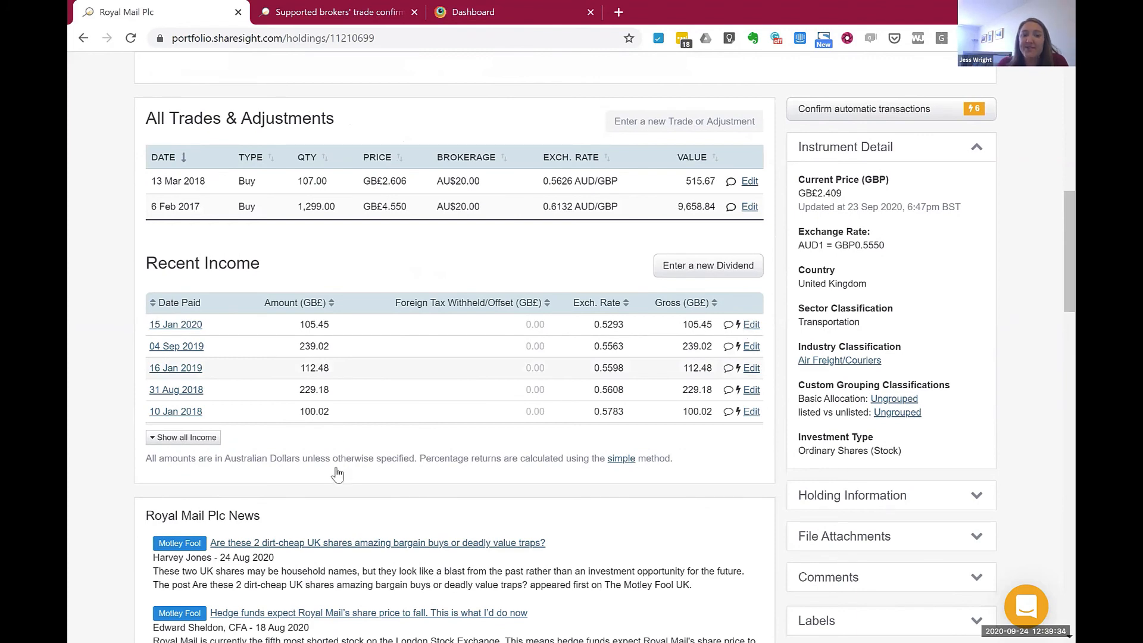
- Try marking Royal Mail's 15 Jan 2020 payment as a reinvested dividend, examine the share fields, and cancel the edit
left_click(751, 325)
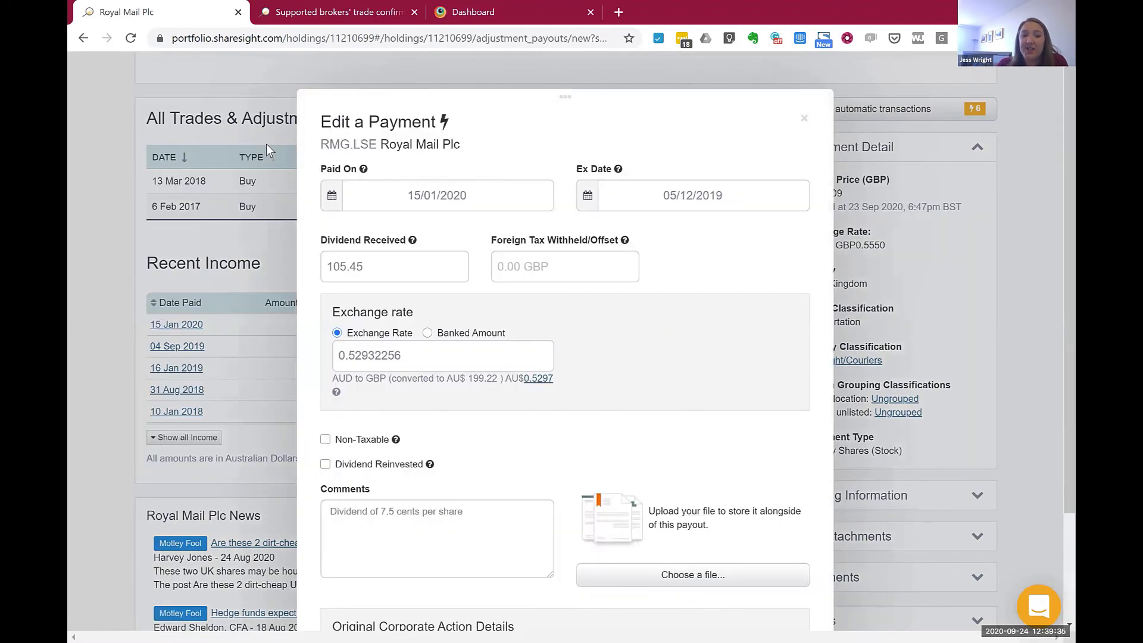
left_click(336, 467)
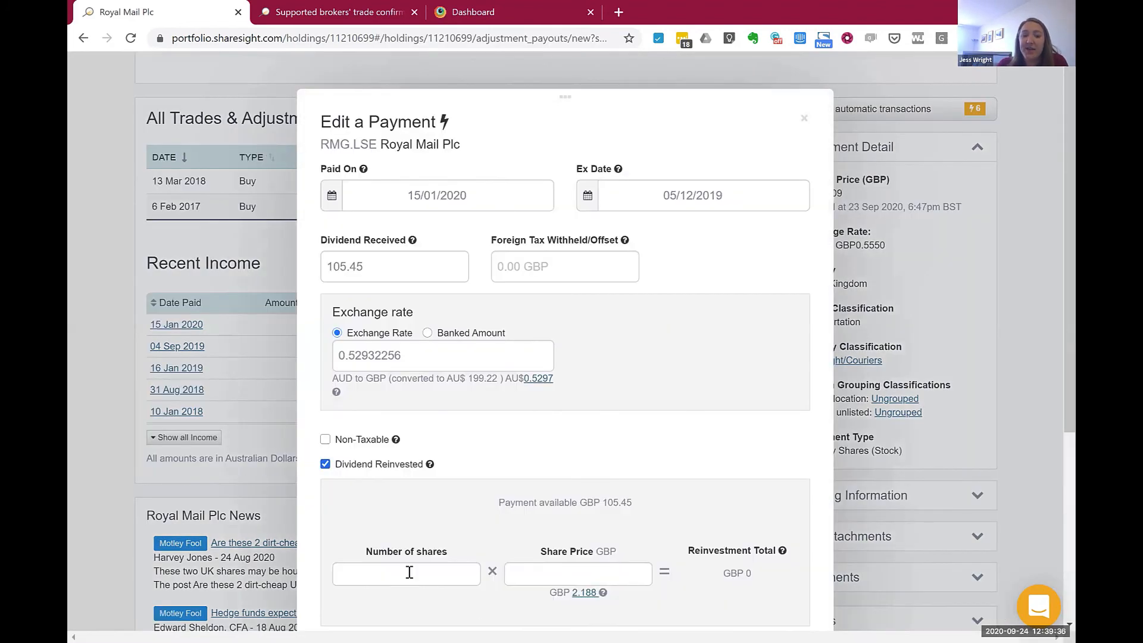
scroll(417, 483, "down", 2)
left_click(417, 433)
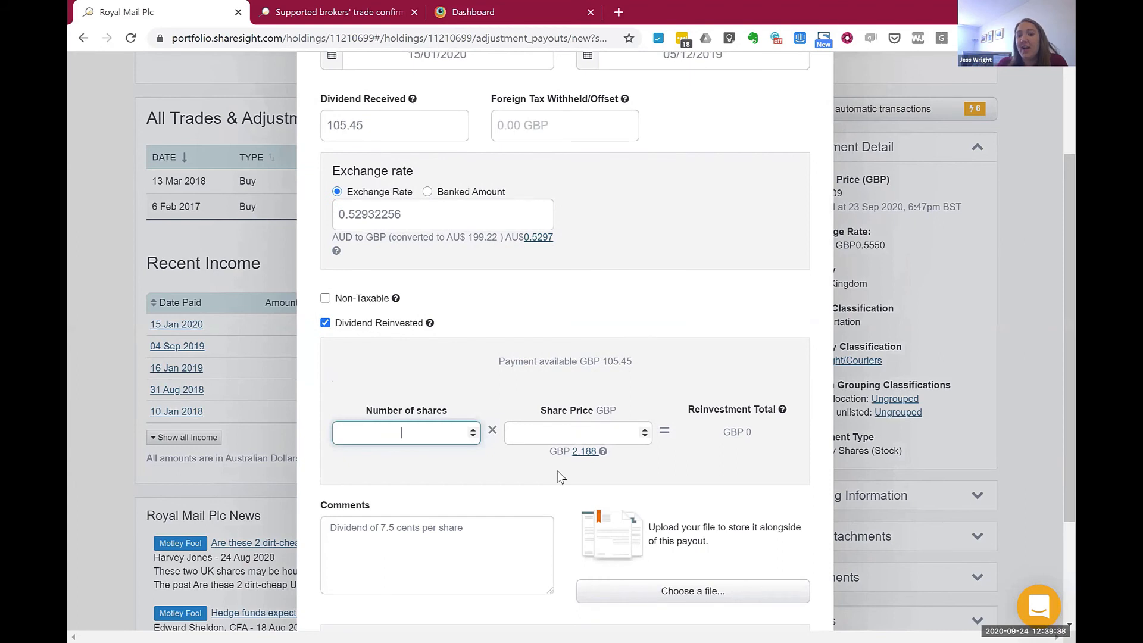
key("Tab")
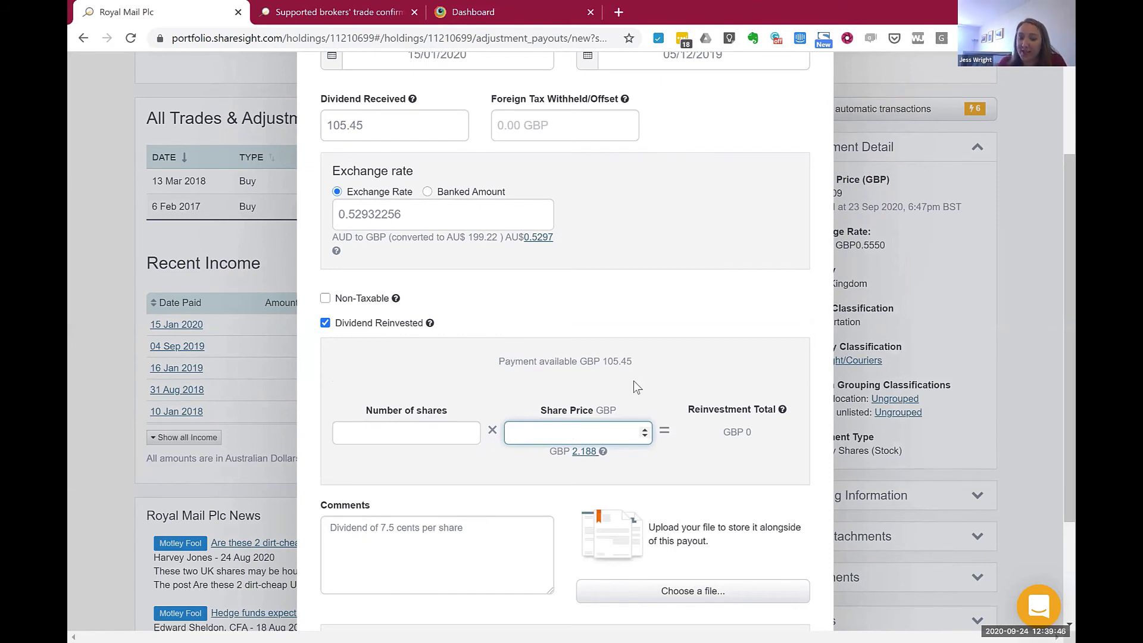
scroll(547, 622, "down", 3)
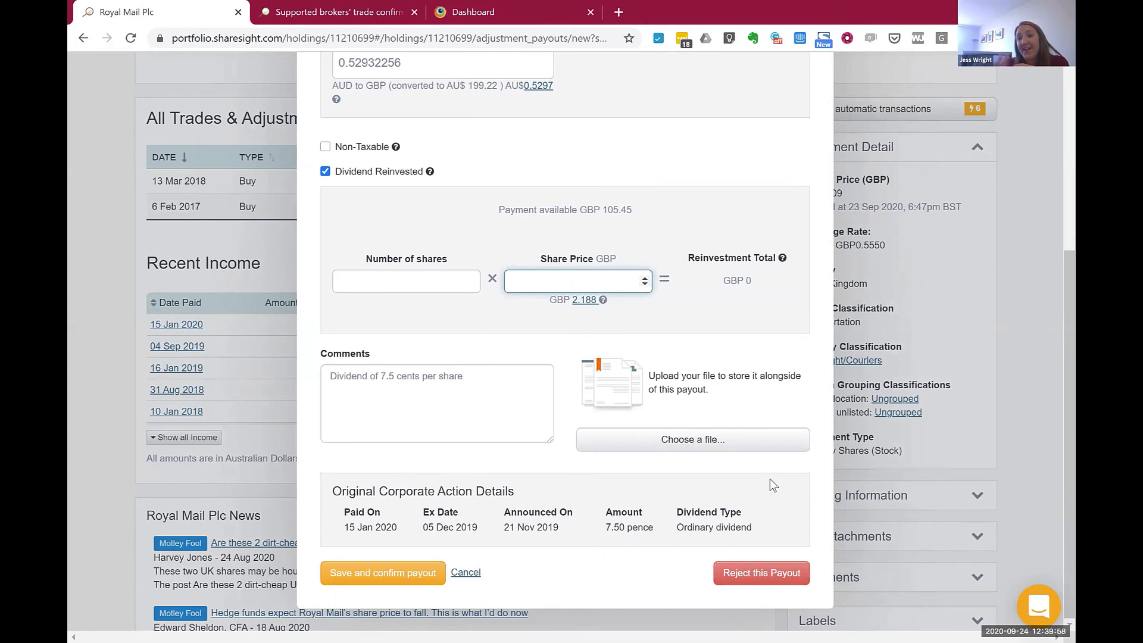
left_click(468, 574)
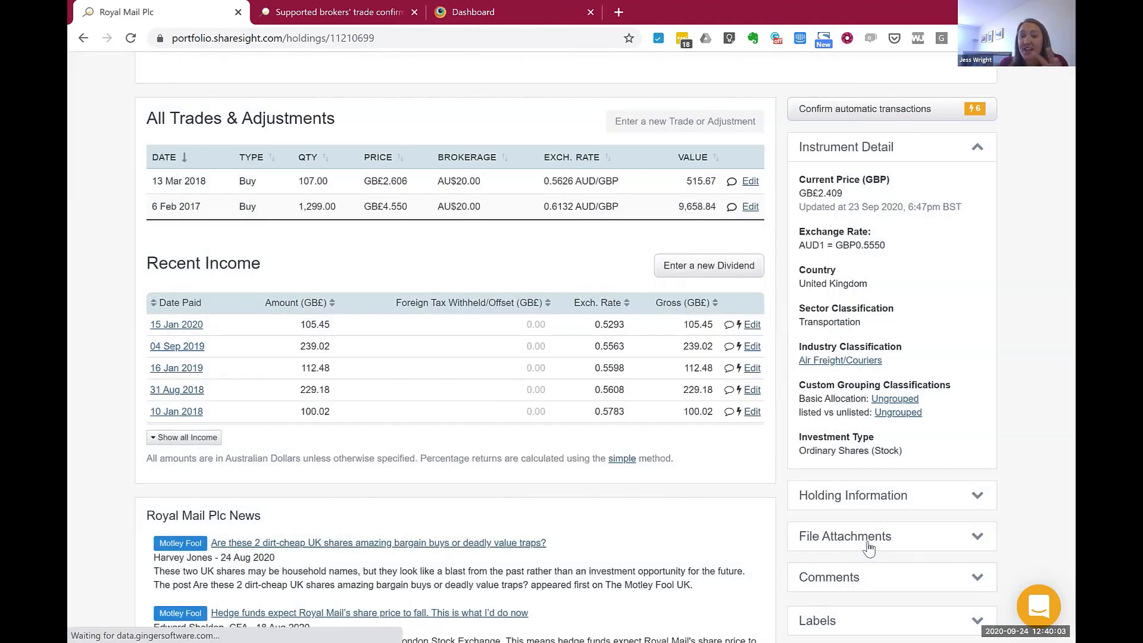
- Show the file attachments section of the Royal Mail holding and its upload options
left_click(868, 549)
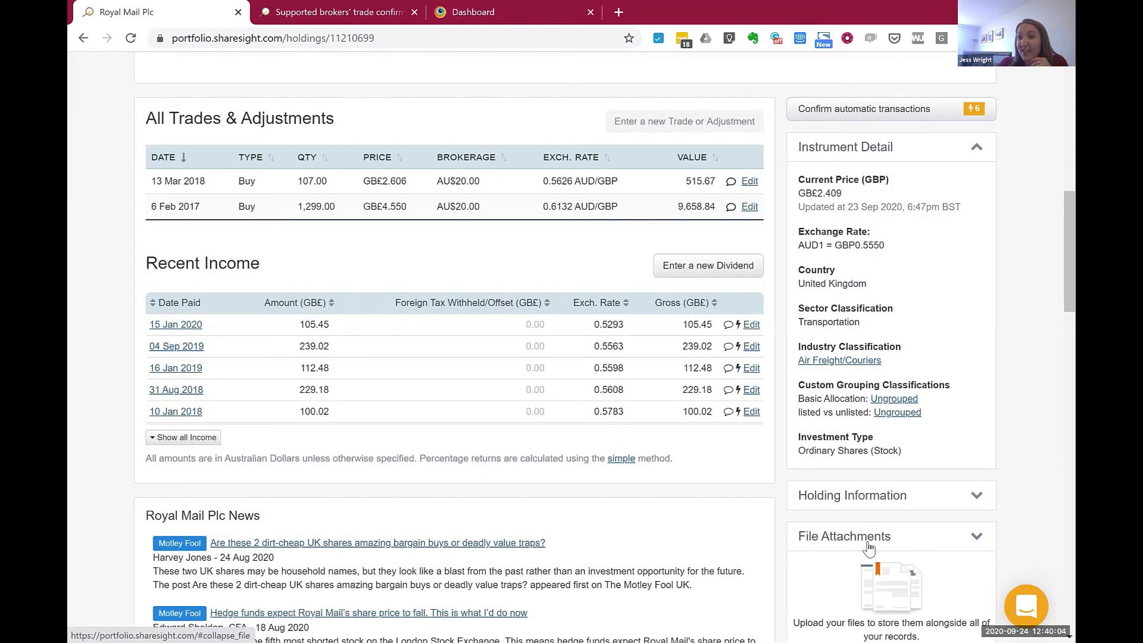
scroll(867, 549, "down", 3)
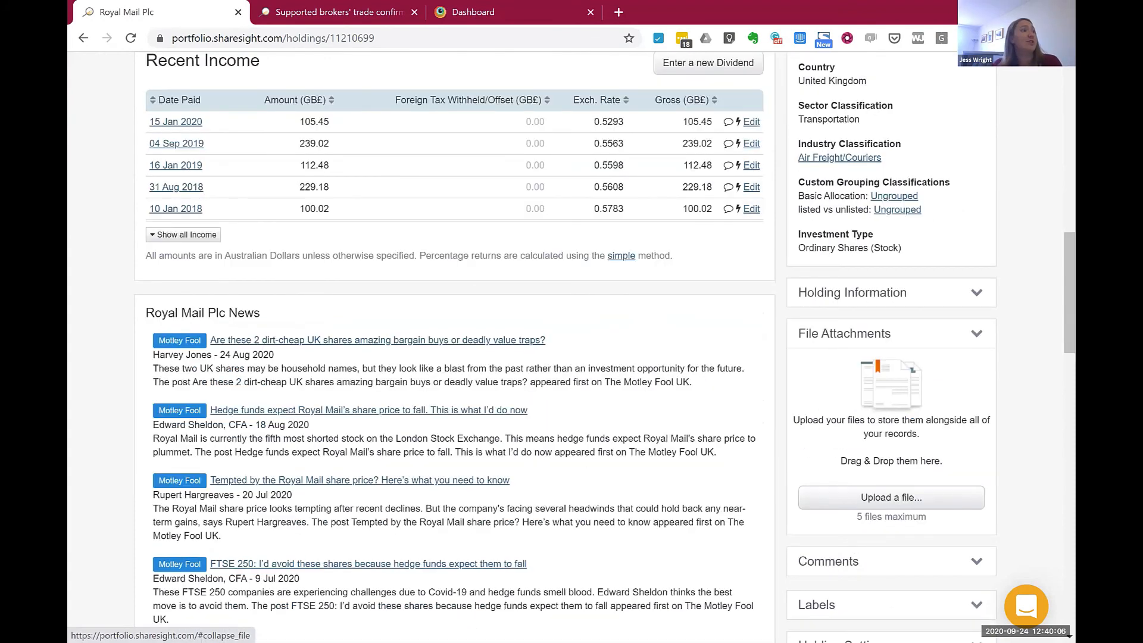
scroll(868, 549, "down", 1)
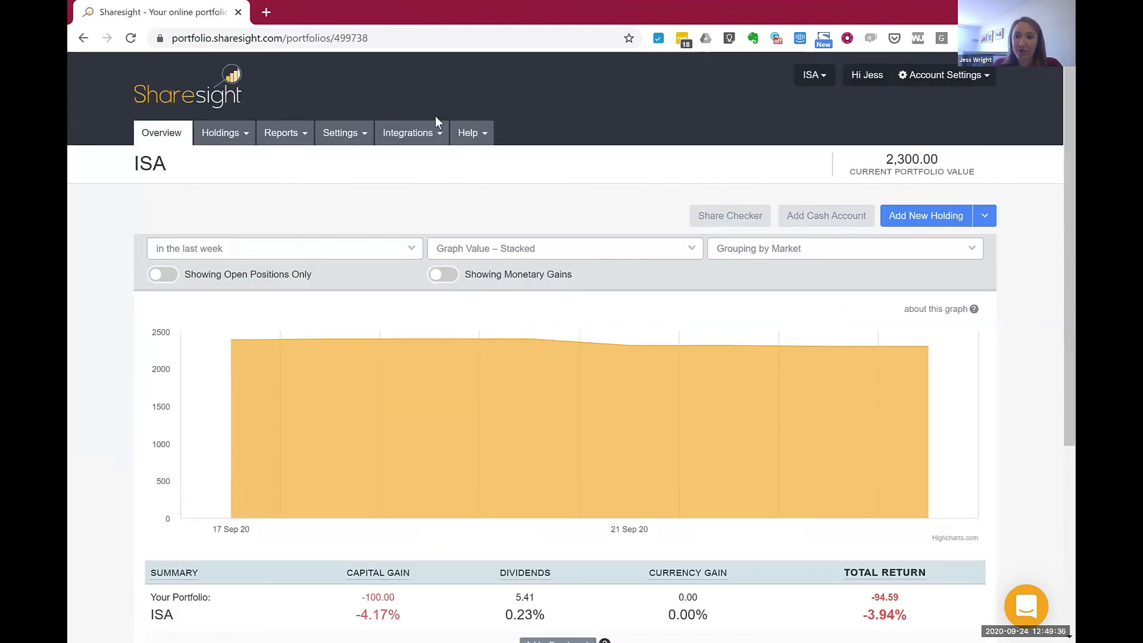
- Start a new consolidated view named "AU W", keeping the financial year end at 31st Dec
left_click(813, 75)
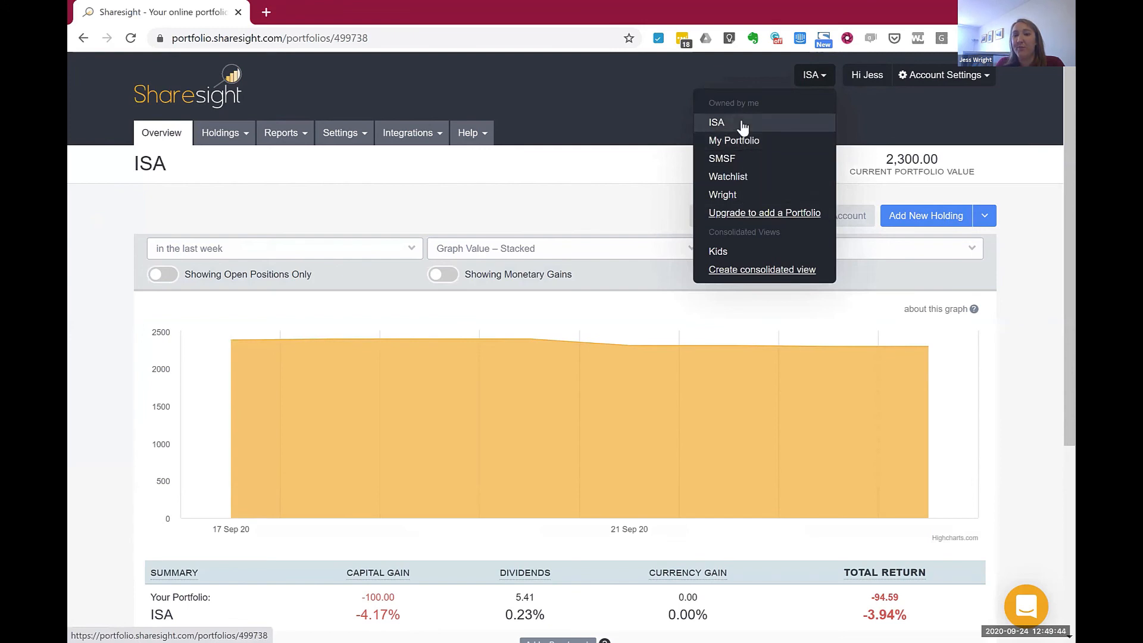
left_click(749, 275)
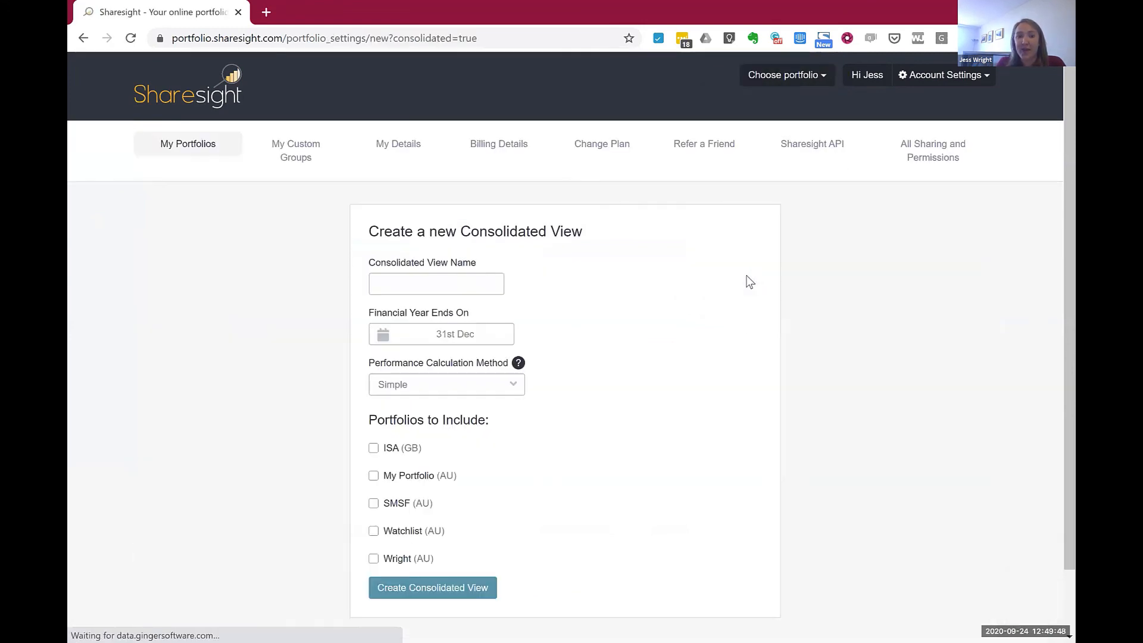
left_click(401, 278)
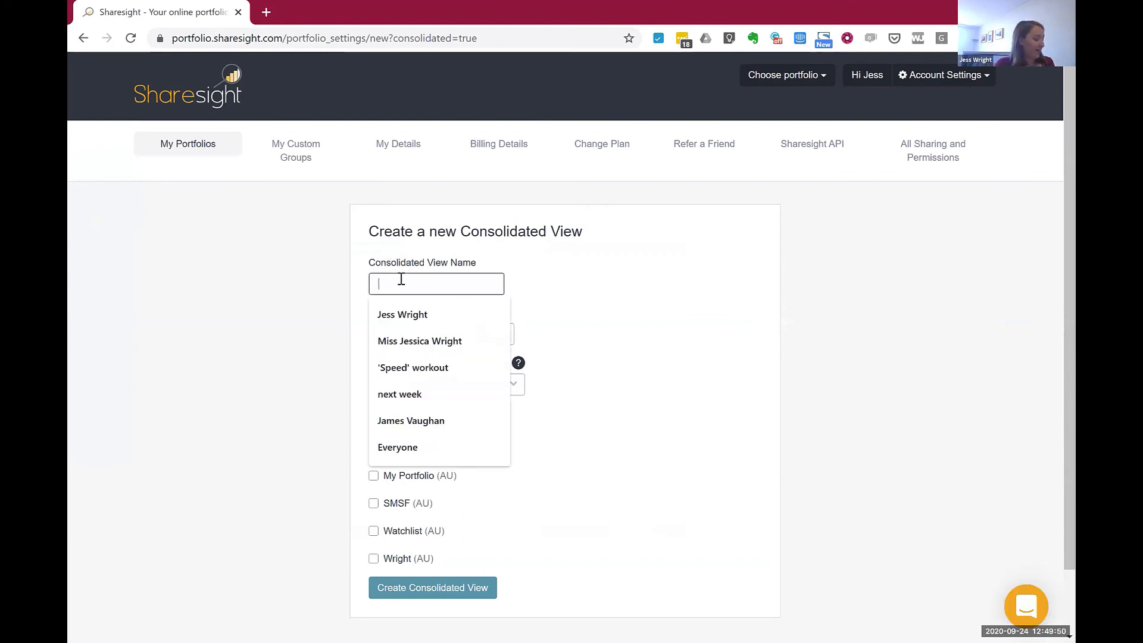
type("AU W")
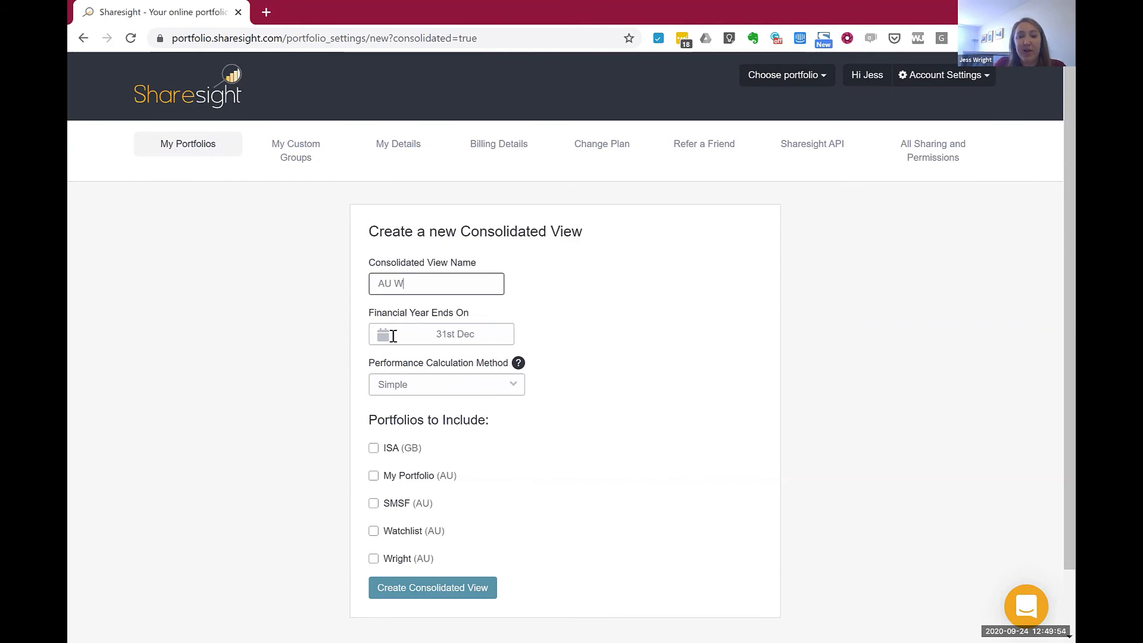
scroll(410, 335, "down", 1)
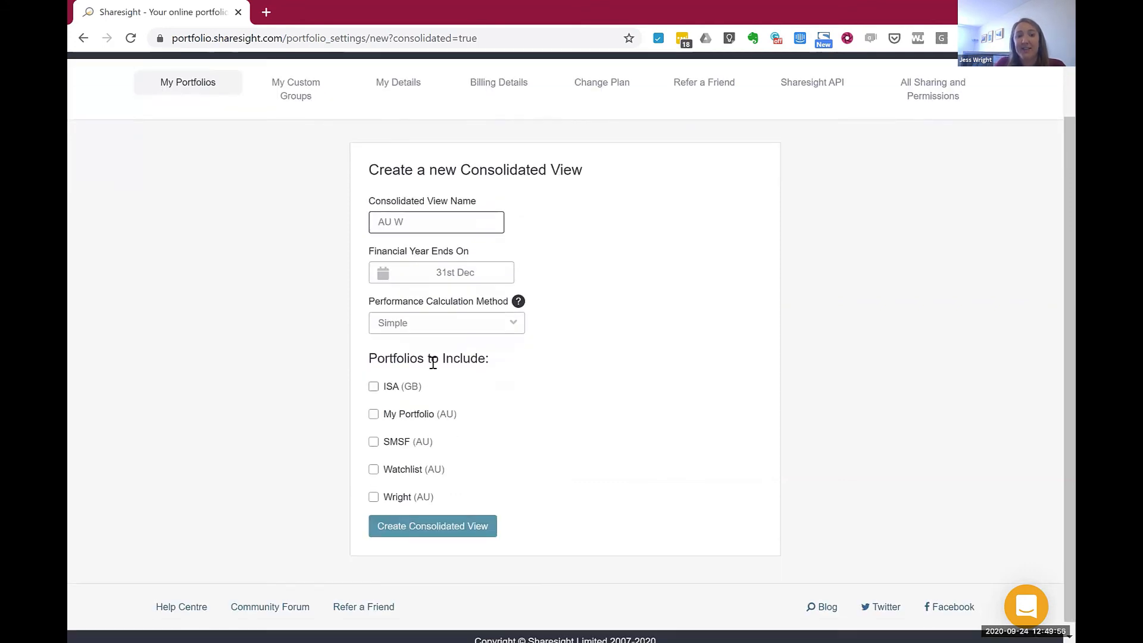
left_click(465, 277)
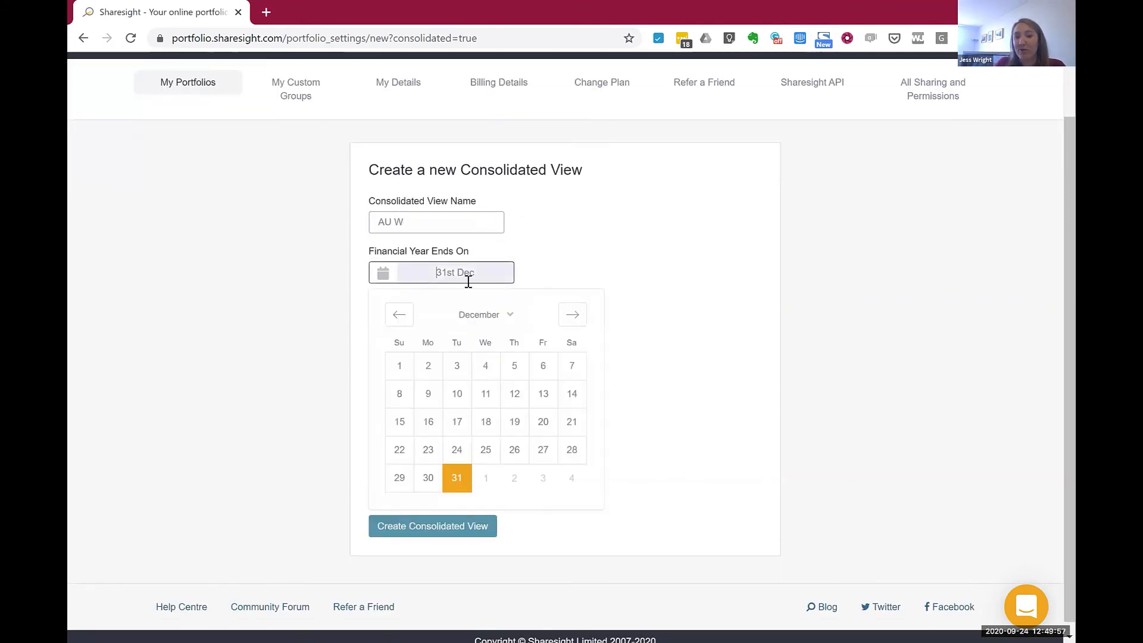
left_click(609, 253)
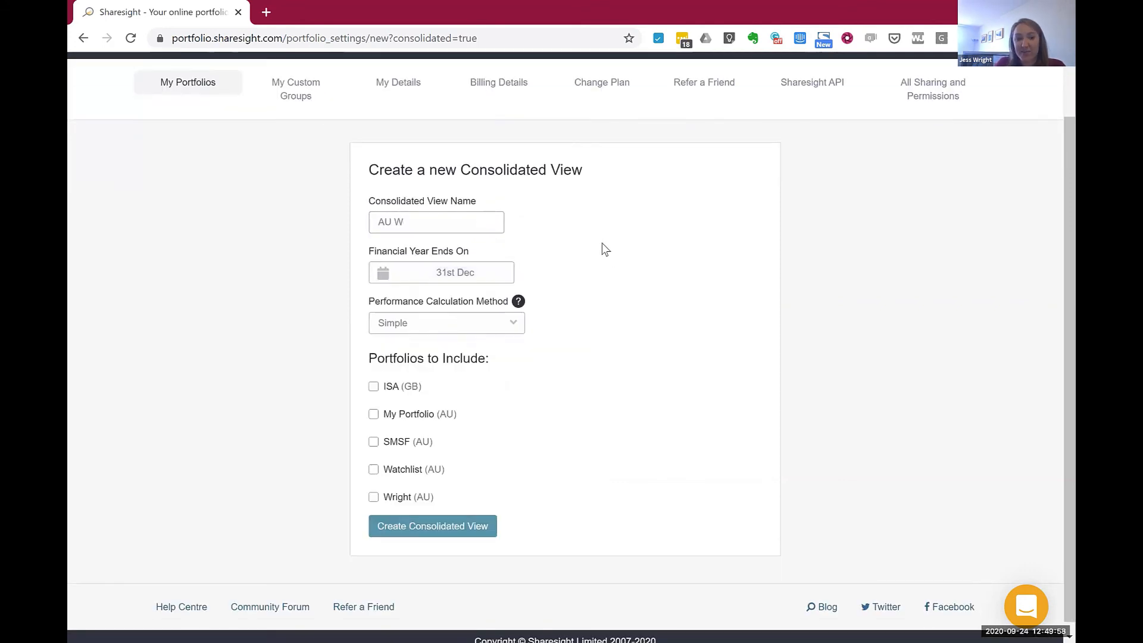
- Include every AU portfolio except Watchlist and create the consolidated view
left_click(374, 415)
left_click(374, 441)
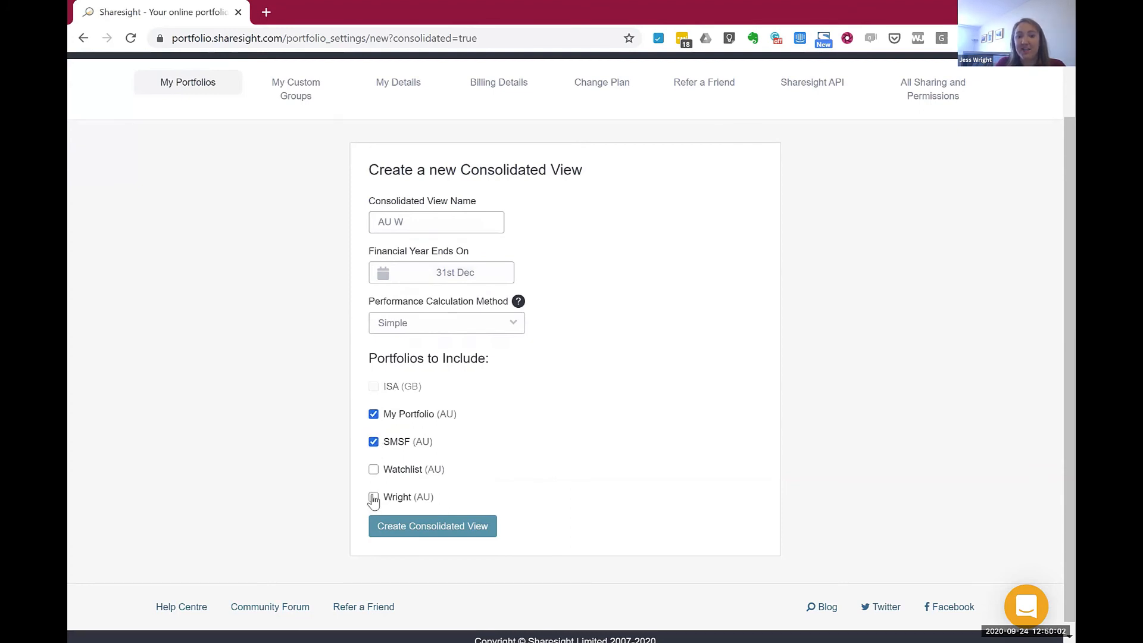
left_click(374, 498)
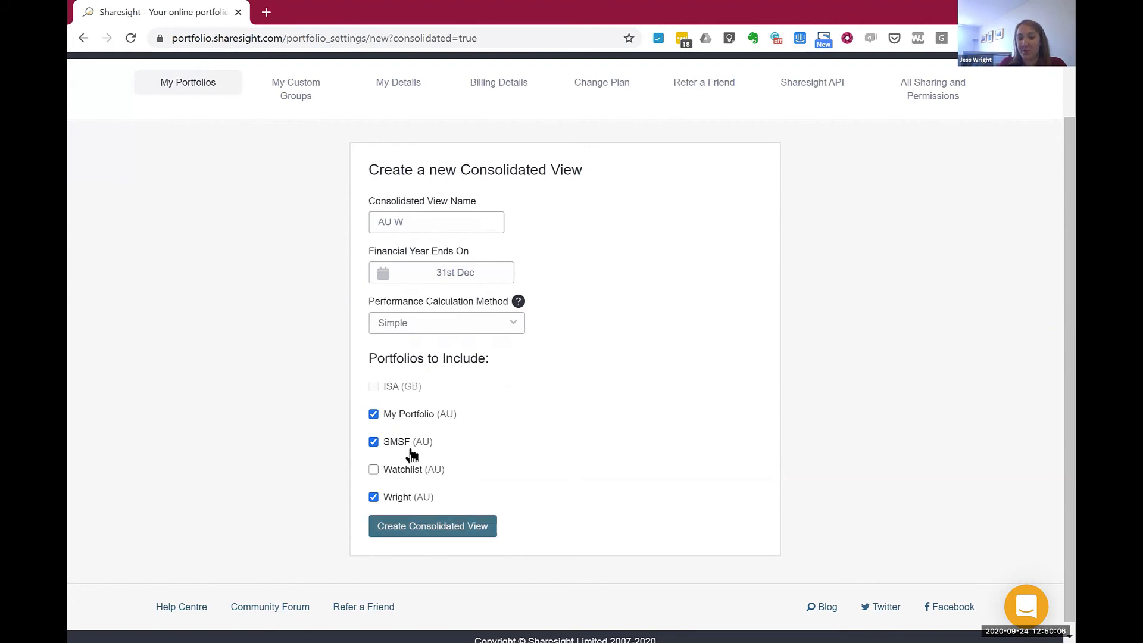
left_click(398, 527)
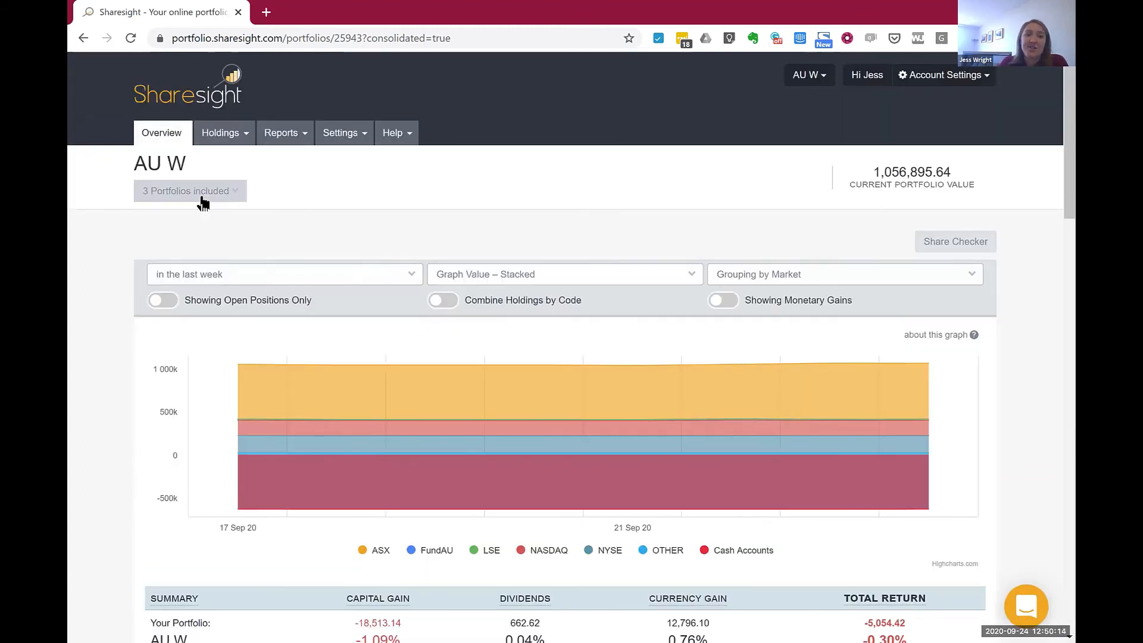
- Check the AU W view's included portfolios and holdings list, and open My Portfolio from the Cochlear Limited holding's portfolio label
left_click(201, 199)
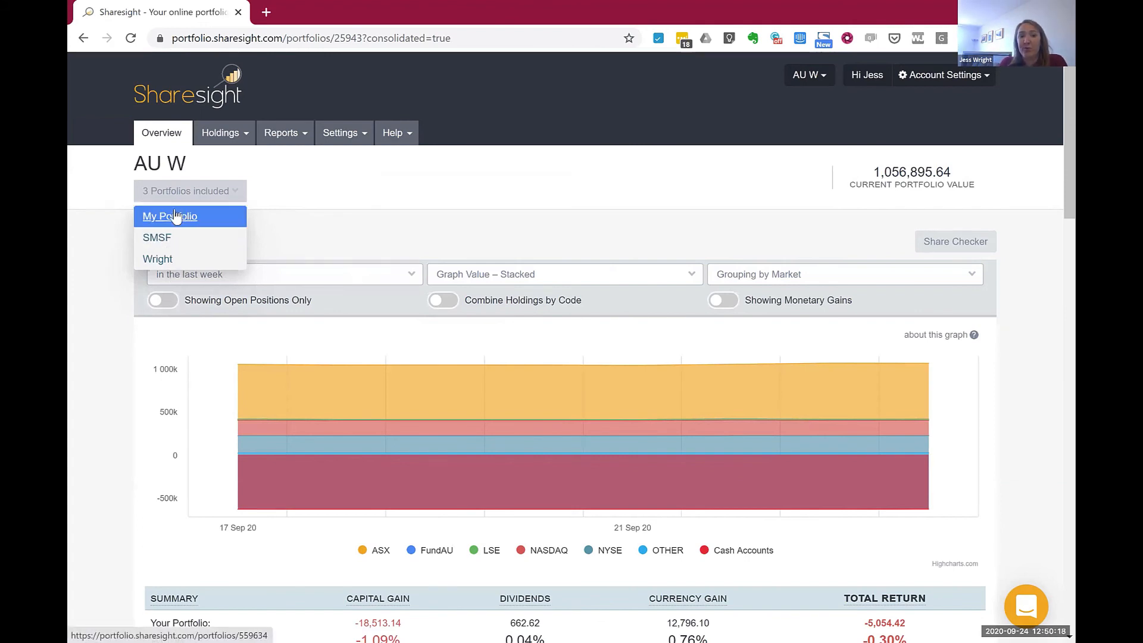
scroll(275, 525, "down", 5)
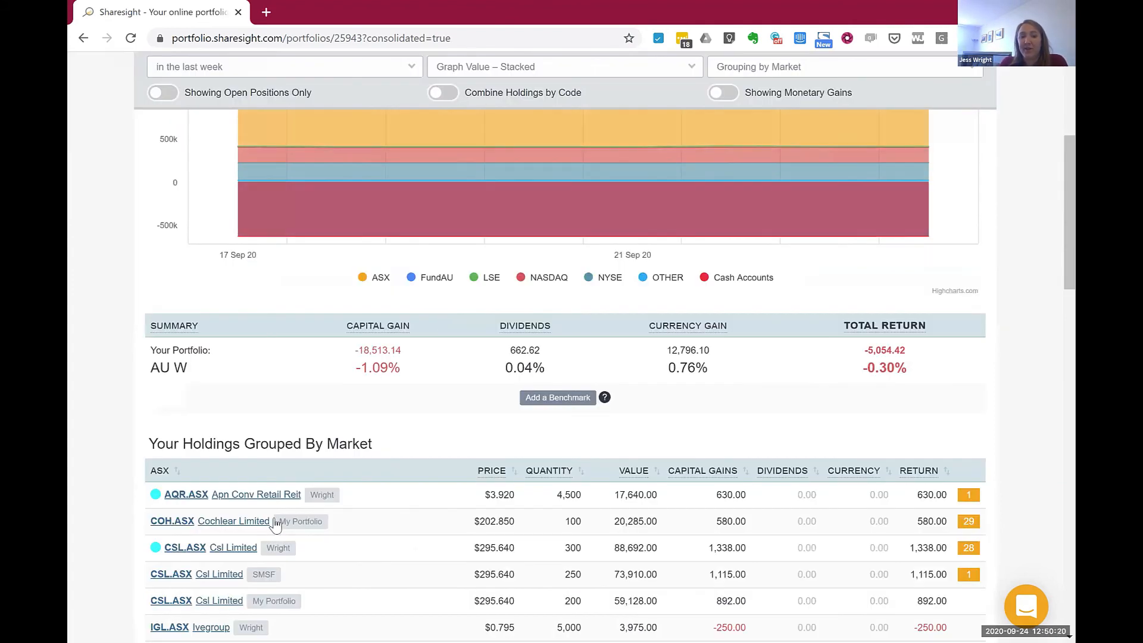
scroll(245, 427, "down", 1)
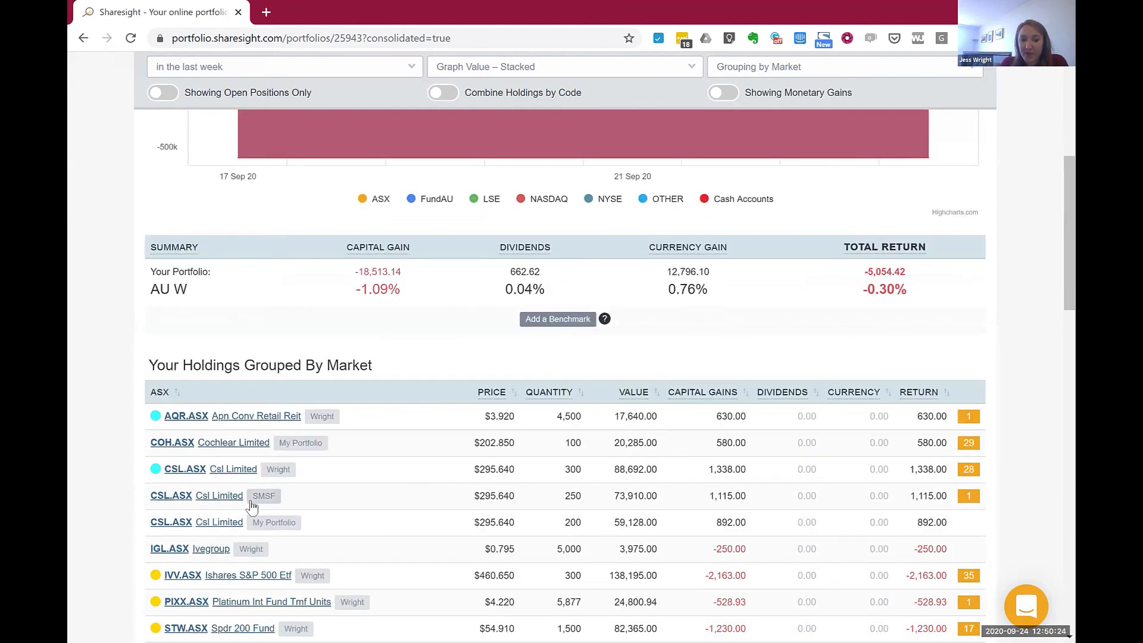
left_click(296, 451)
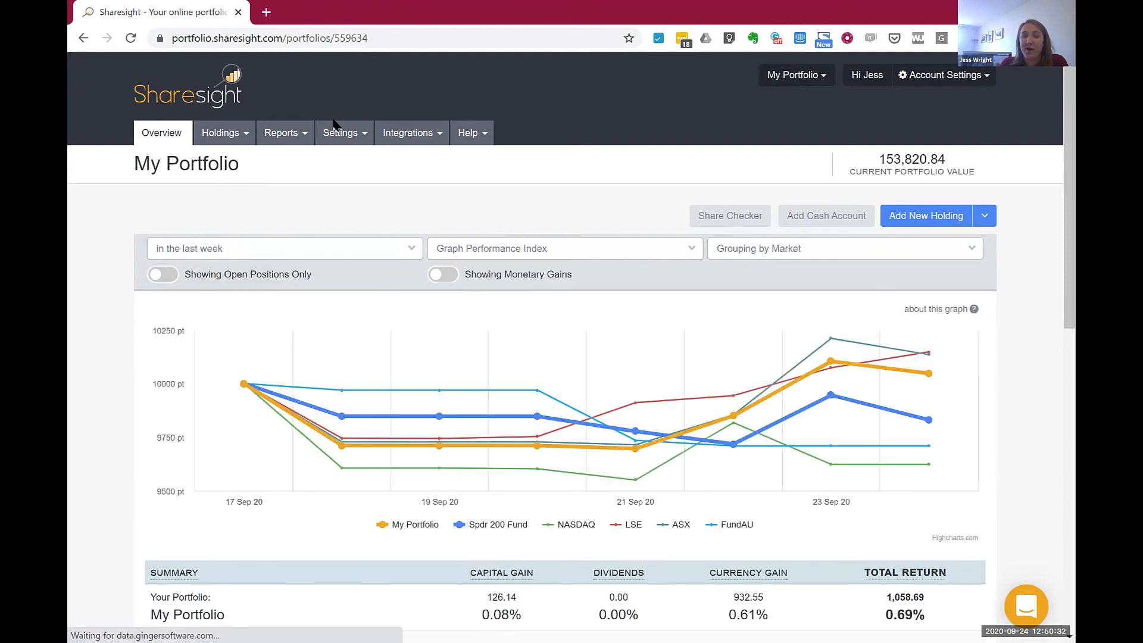
- Return to the AU W consolidated view and show the reports available for it
left_click(816, 75)
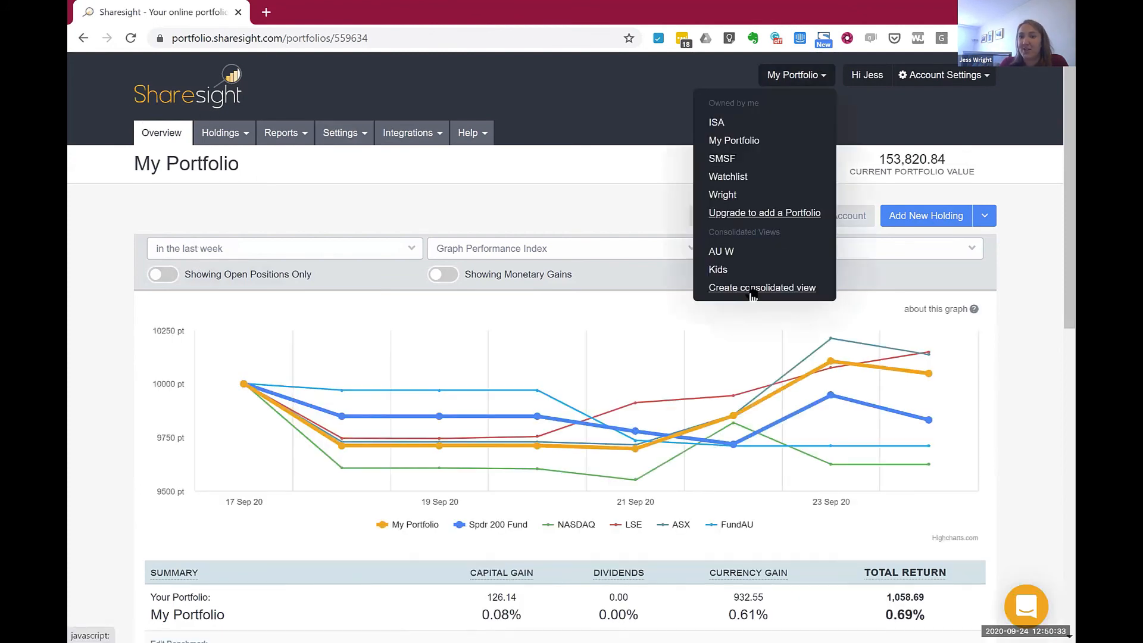
left_click(735, 256)
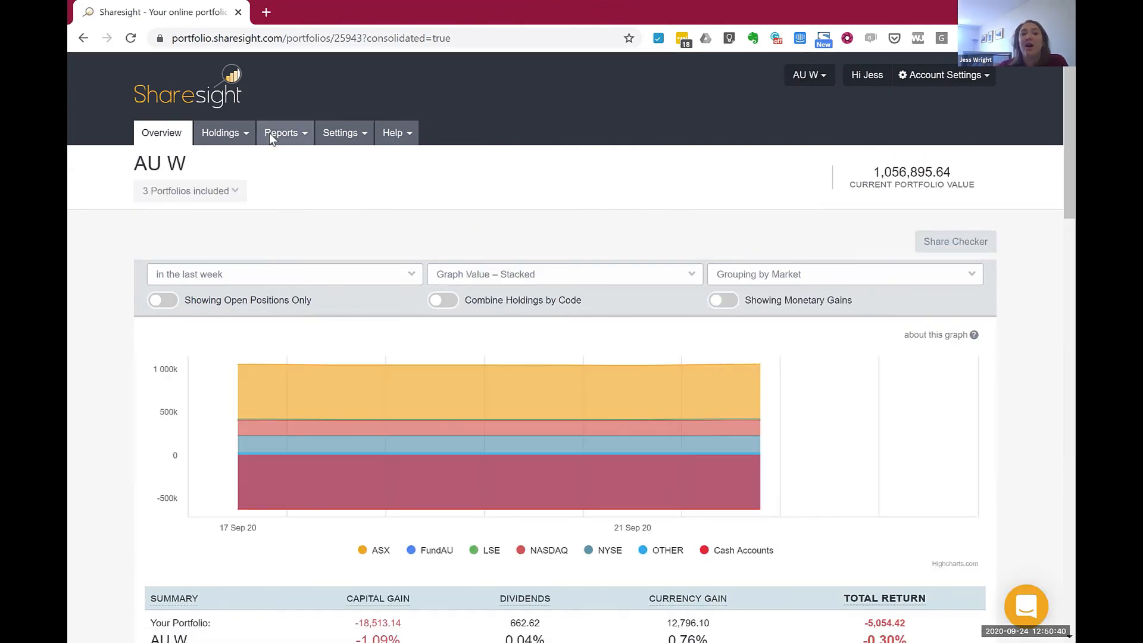
left_click(271, 135)
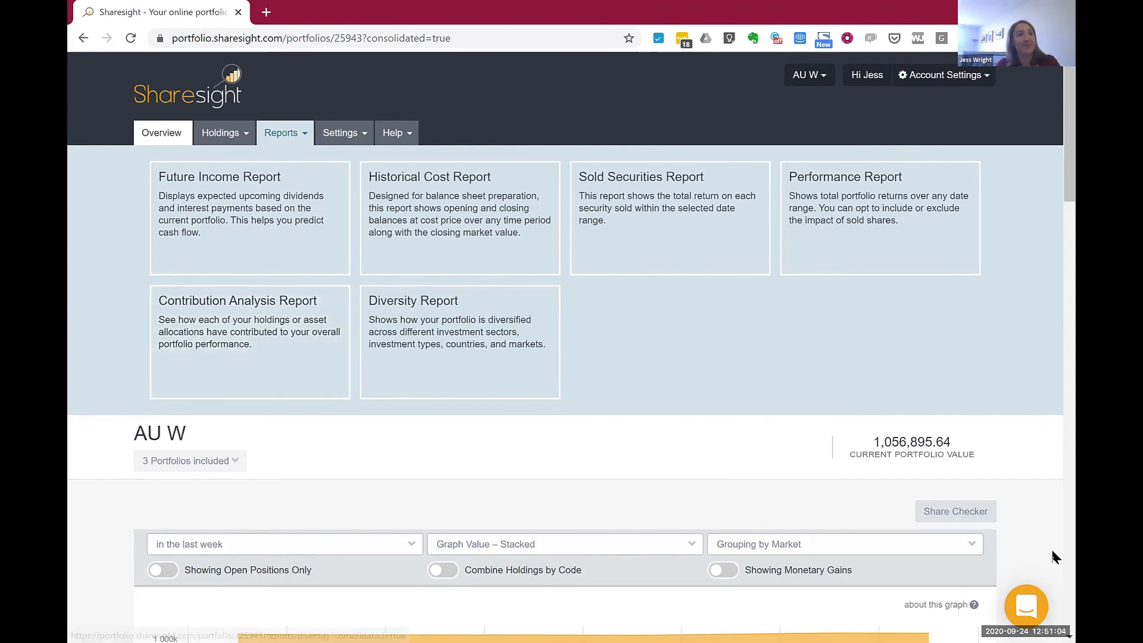
left_click(512, 310)
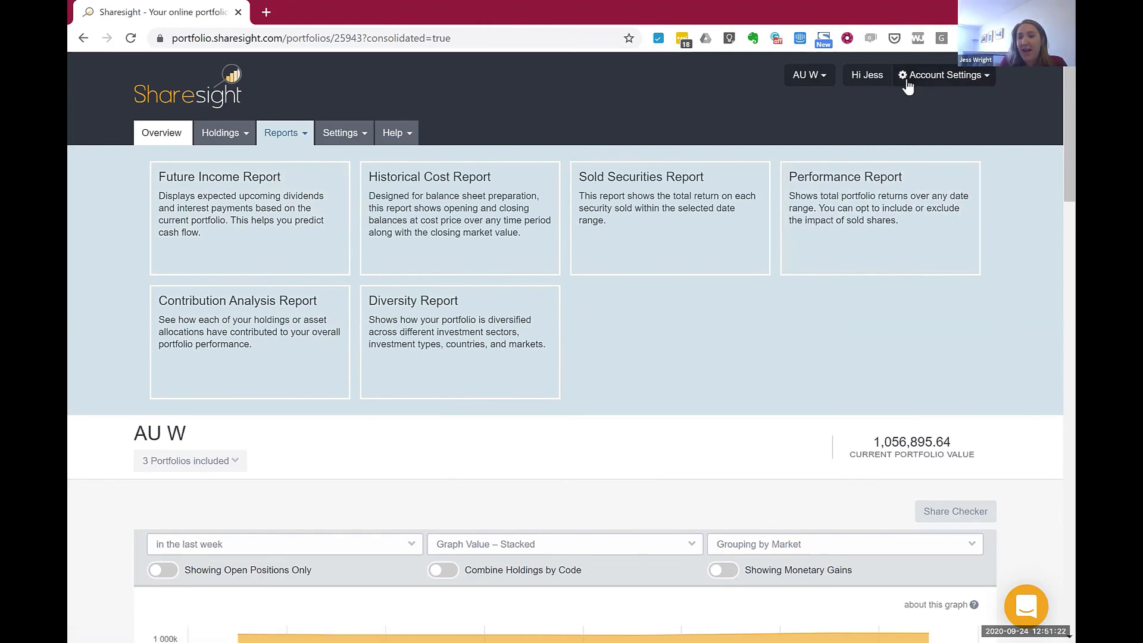
scroll(934, 110, "down", 3)
scroll(934, 111, "up", 3)
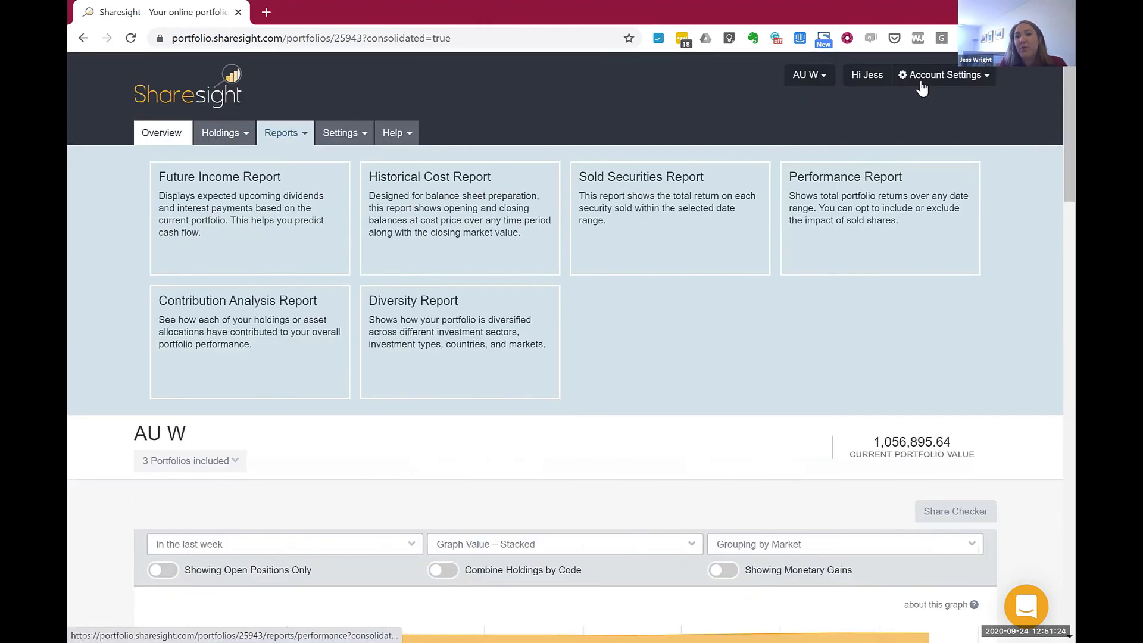
- Open the account's My Details page and review its settings down to the Enable Beta Features option and its explanation
left_click(925, 82)
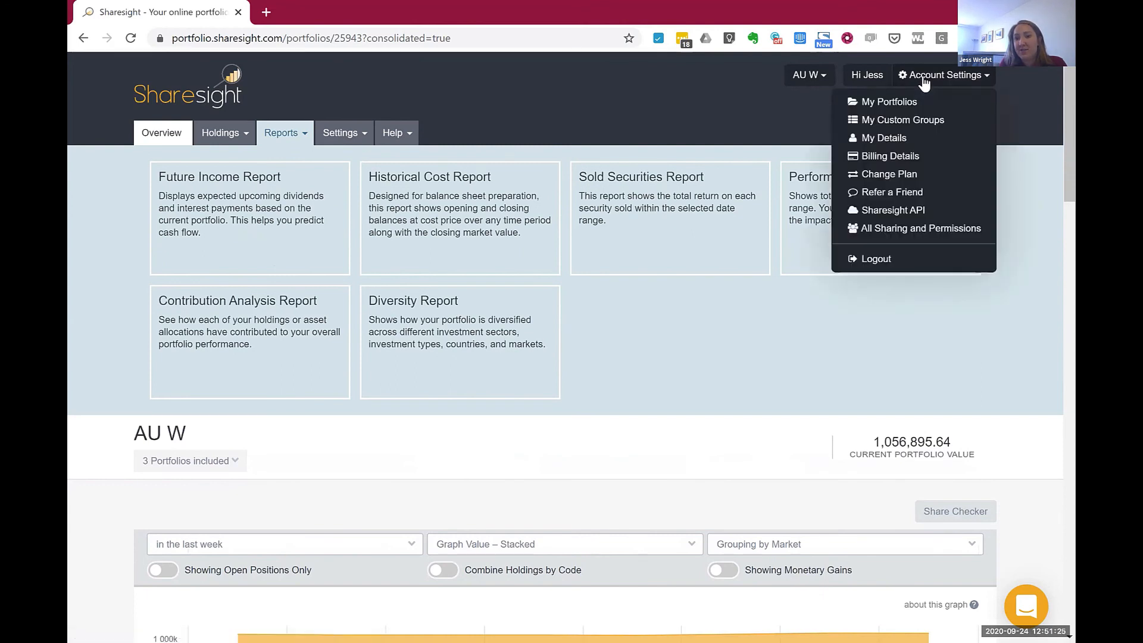
left_click(916, 138)
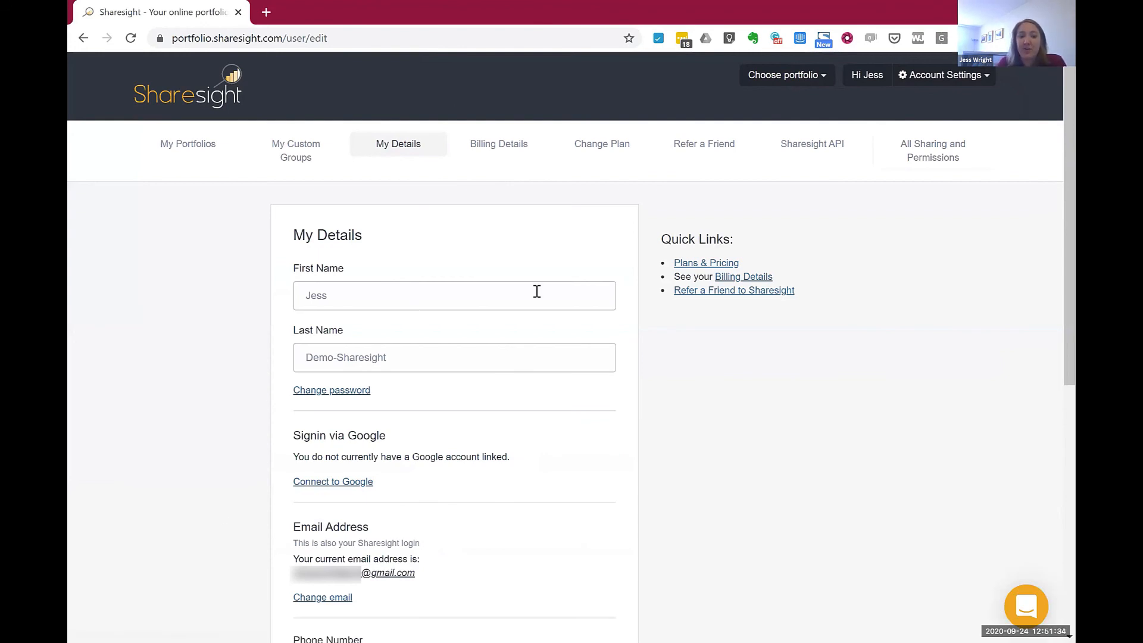
scroll(488, 398, "down", 4)
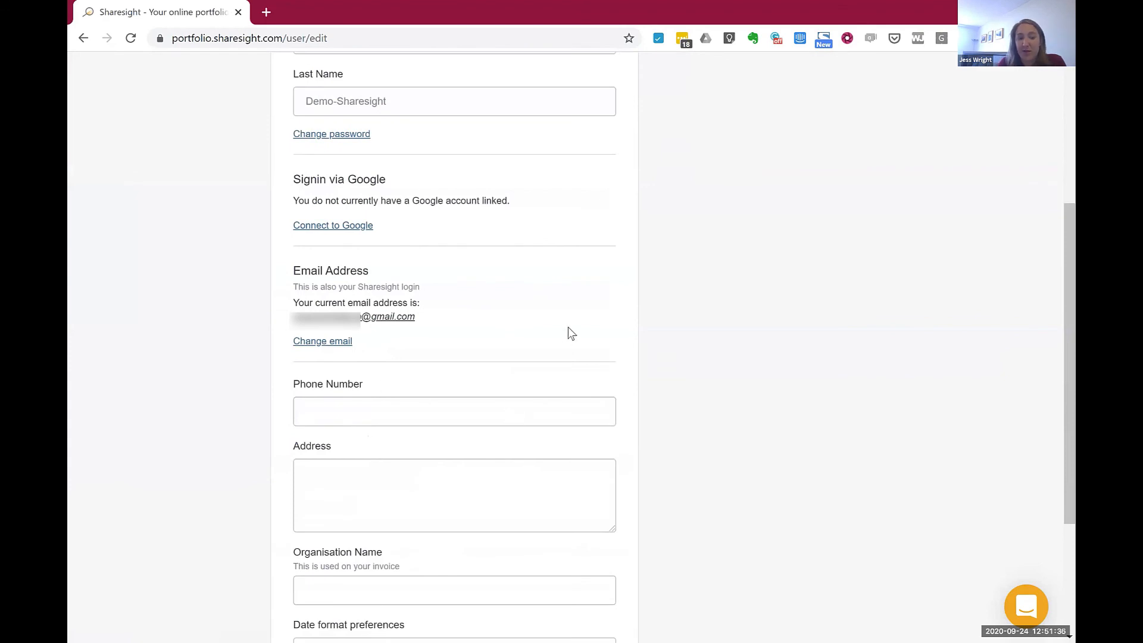
scroll(480, 372, "down", 3)
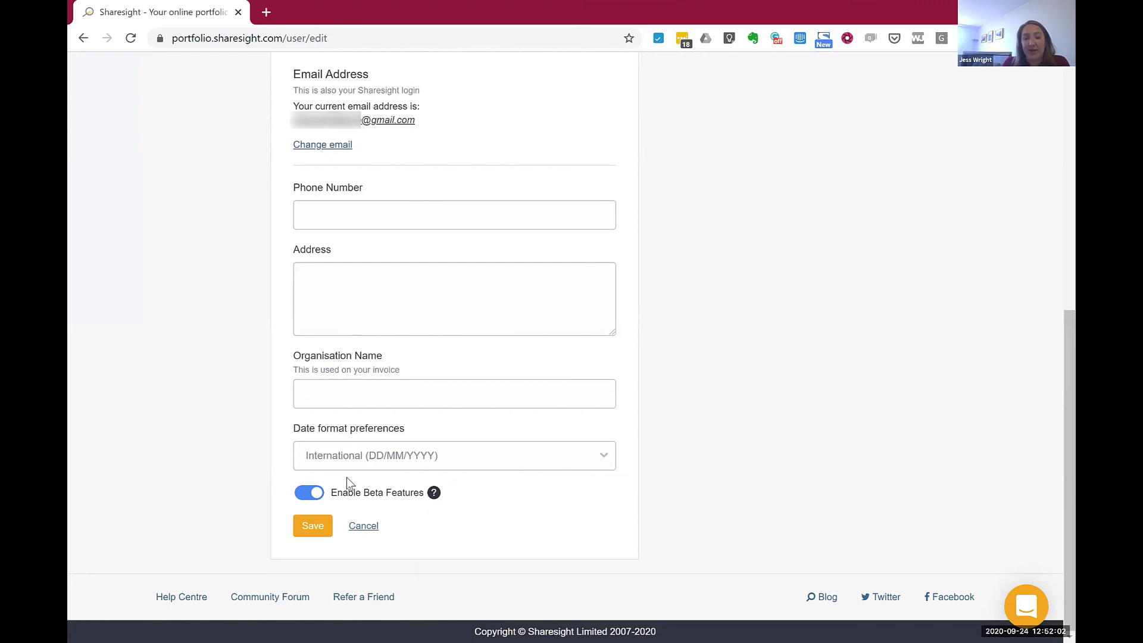
mouse_move(331, 486)
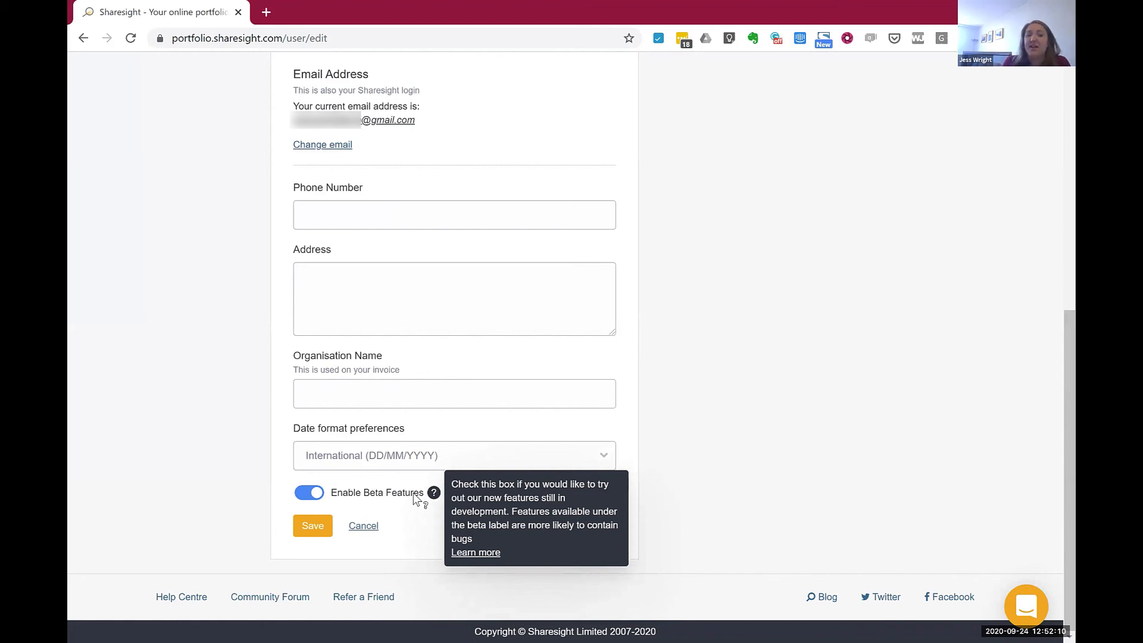
left_click(310, 494)
left_click(310, 495)
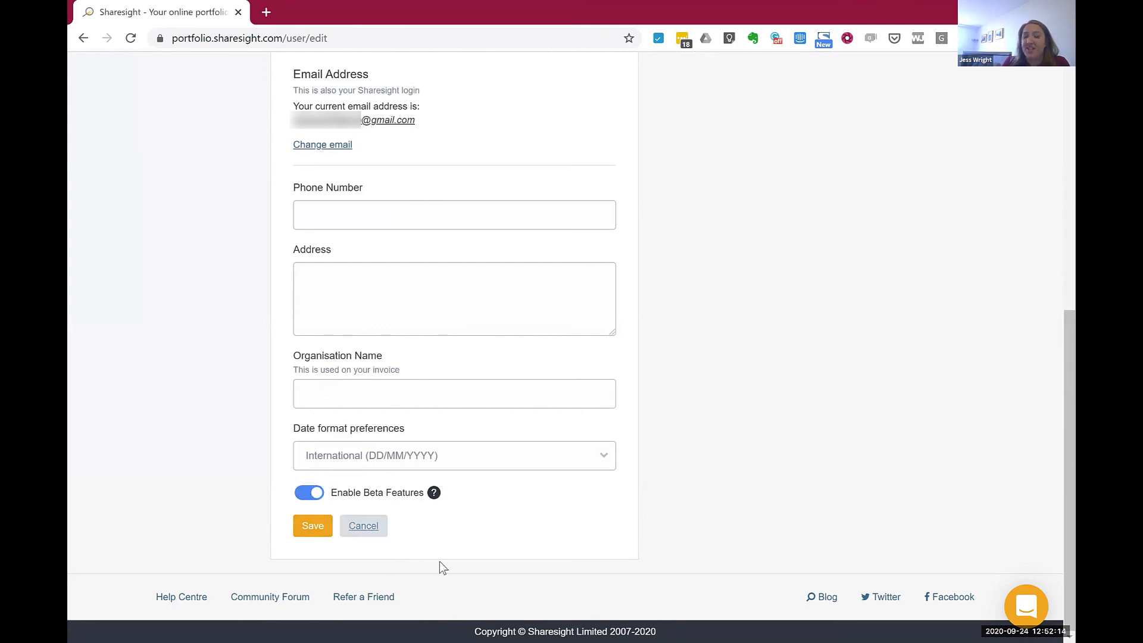
- Leave the account details and open the ISA portfolio's overview
scroll(745, 255, "up", 8)
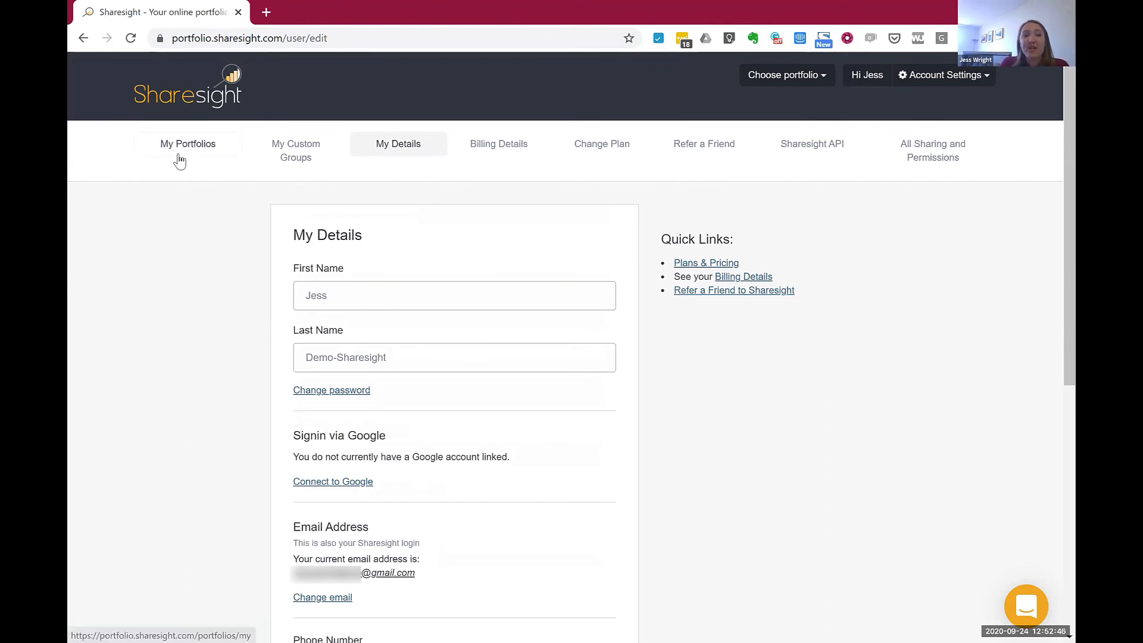
left_click(787, 75)
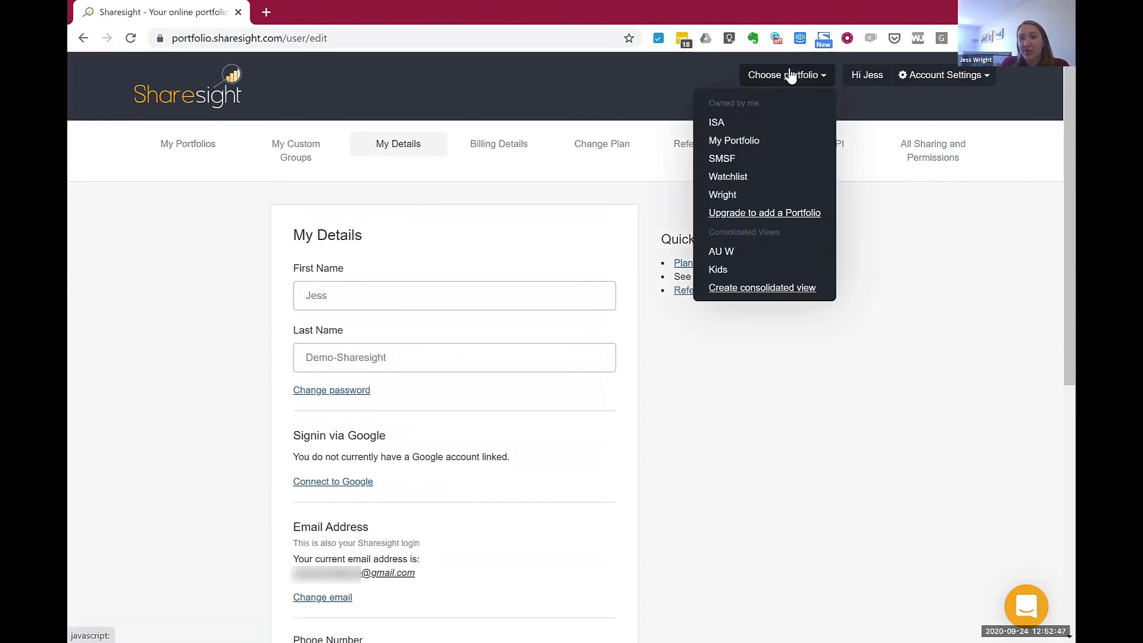
left_click(757, 121)
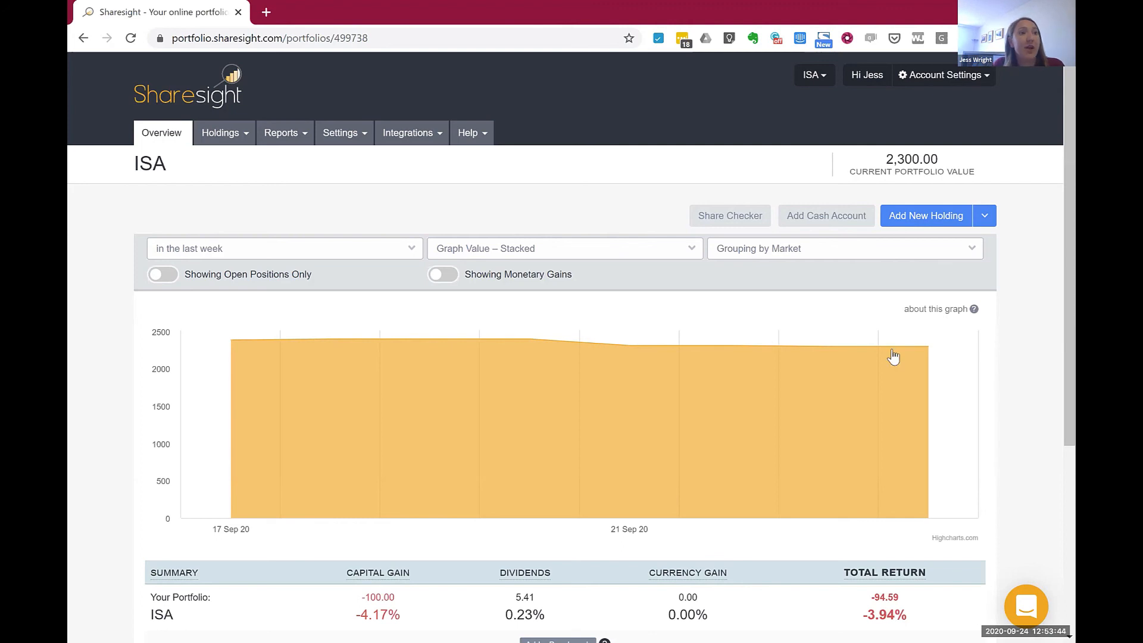
- Open the account's Refer a Friend page and review the referral offer, sharing options and available credit
left_click(932, 77)
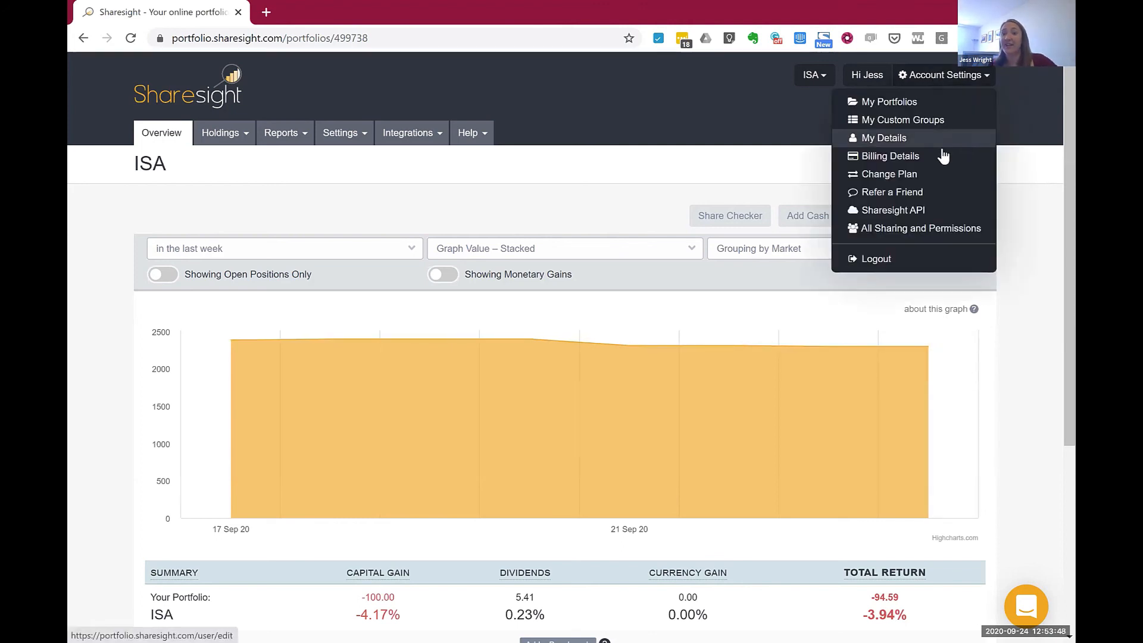
left_click(881, 193)
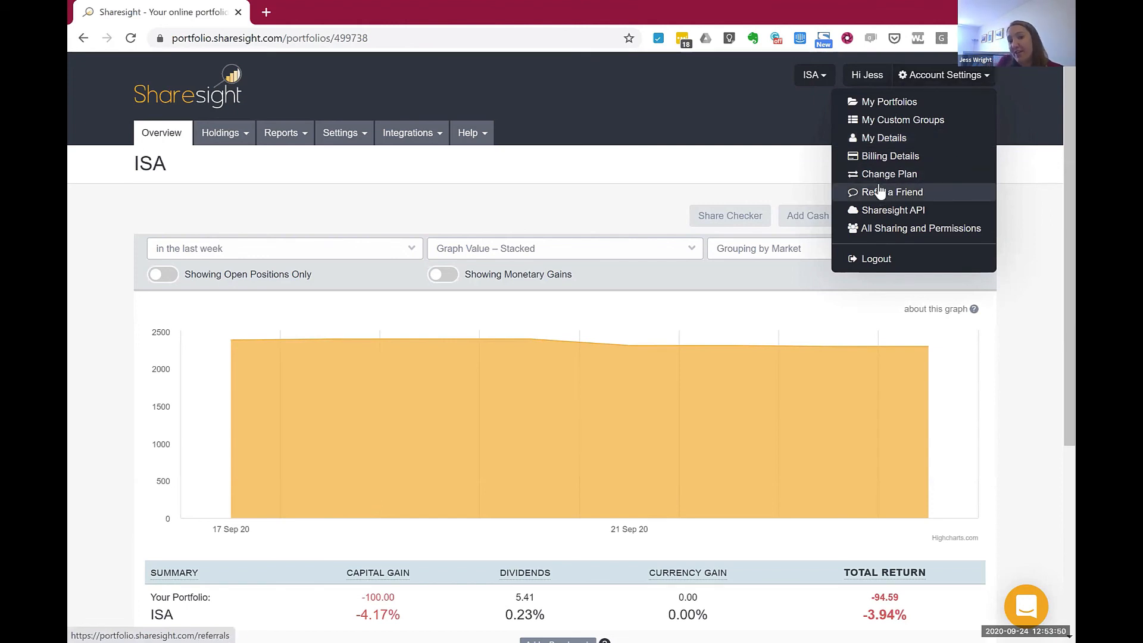
scroll(881, 198, "down", 1)
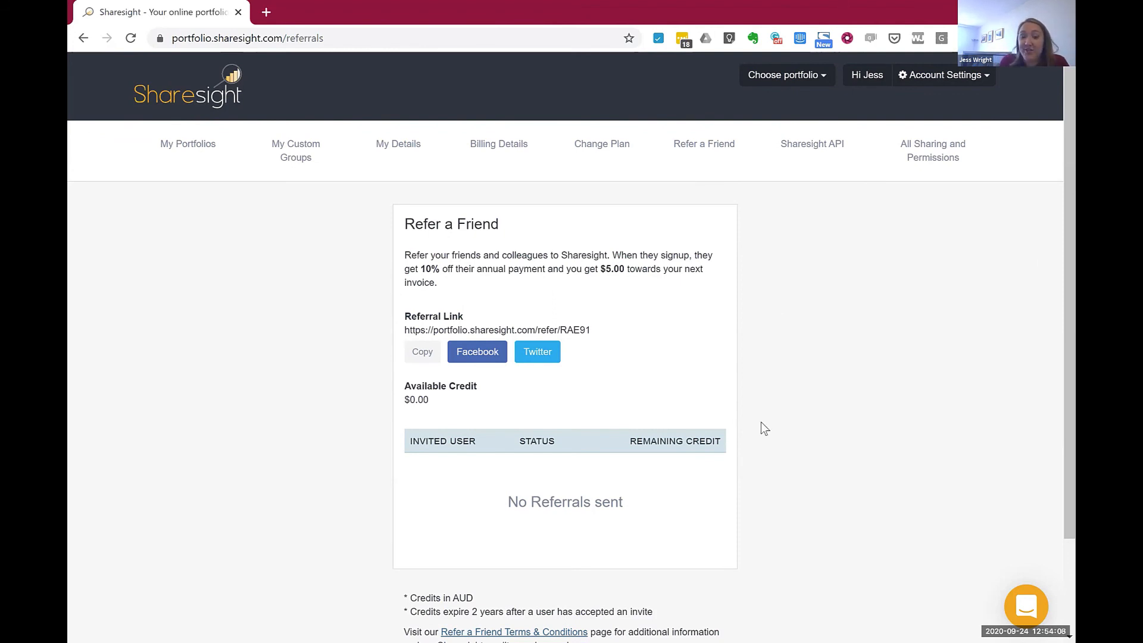
scroll(761, 422, "down", 1)
scroll(566, 402, "up", 1)
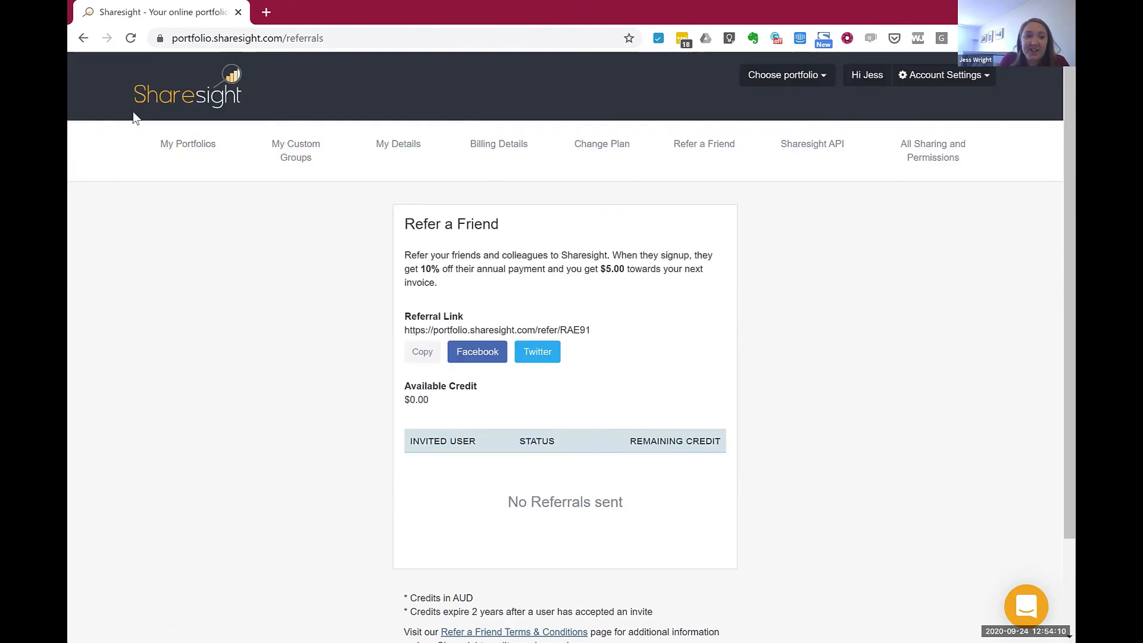
- Switch from the Refer a Friend page to the portfolio named My Portfolio
left_click(753, 77)
left_click(717, 140)
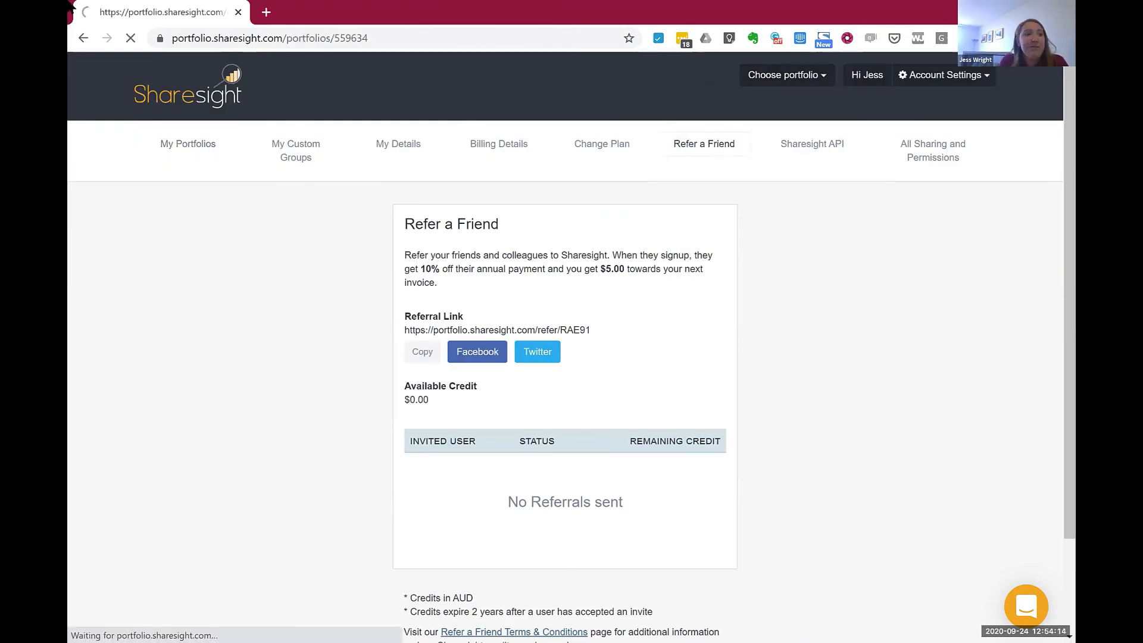